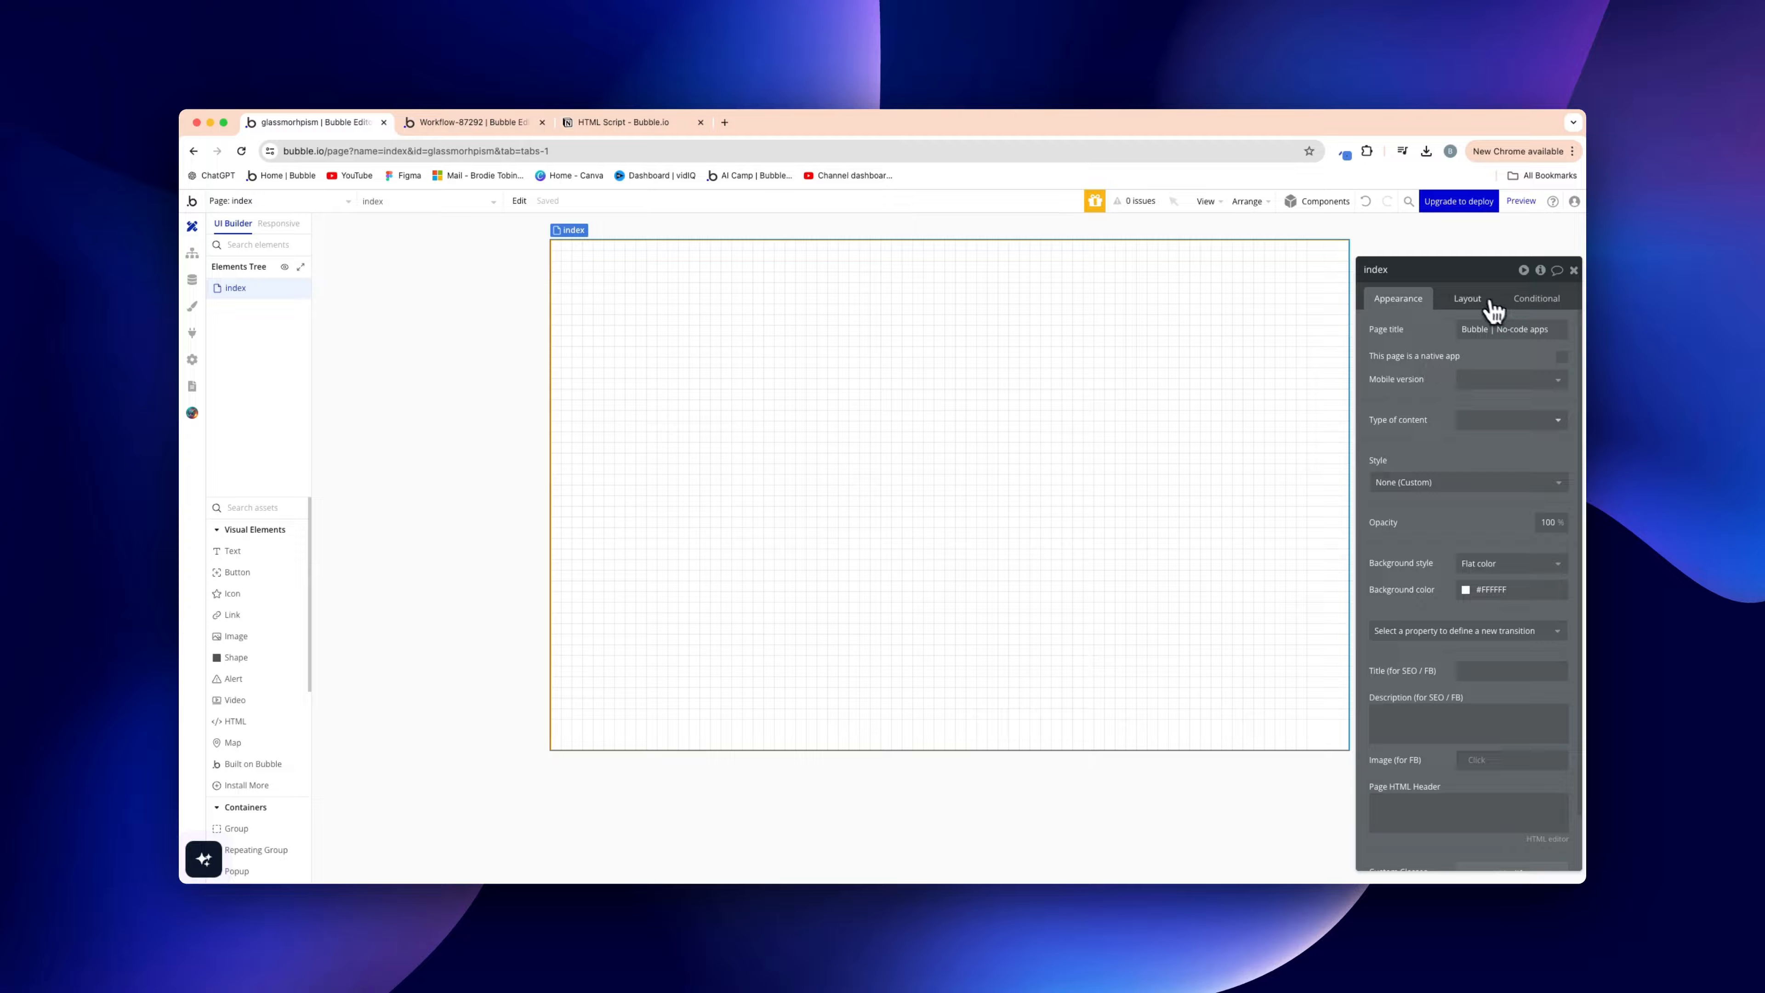
Show the blank index page's layout properties: Column layout with a 1200 builder width
left_click(1489, 304)
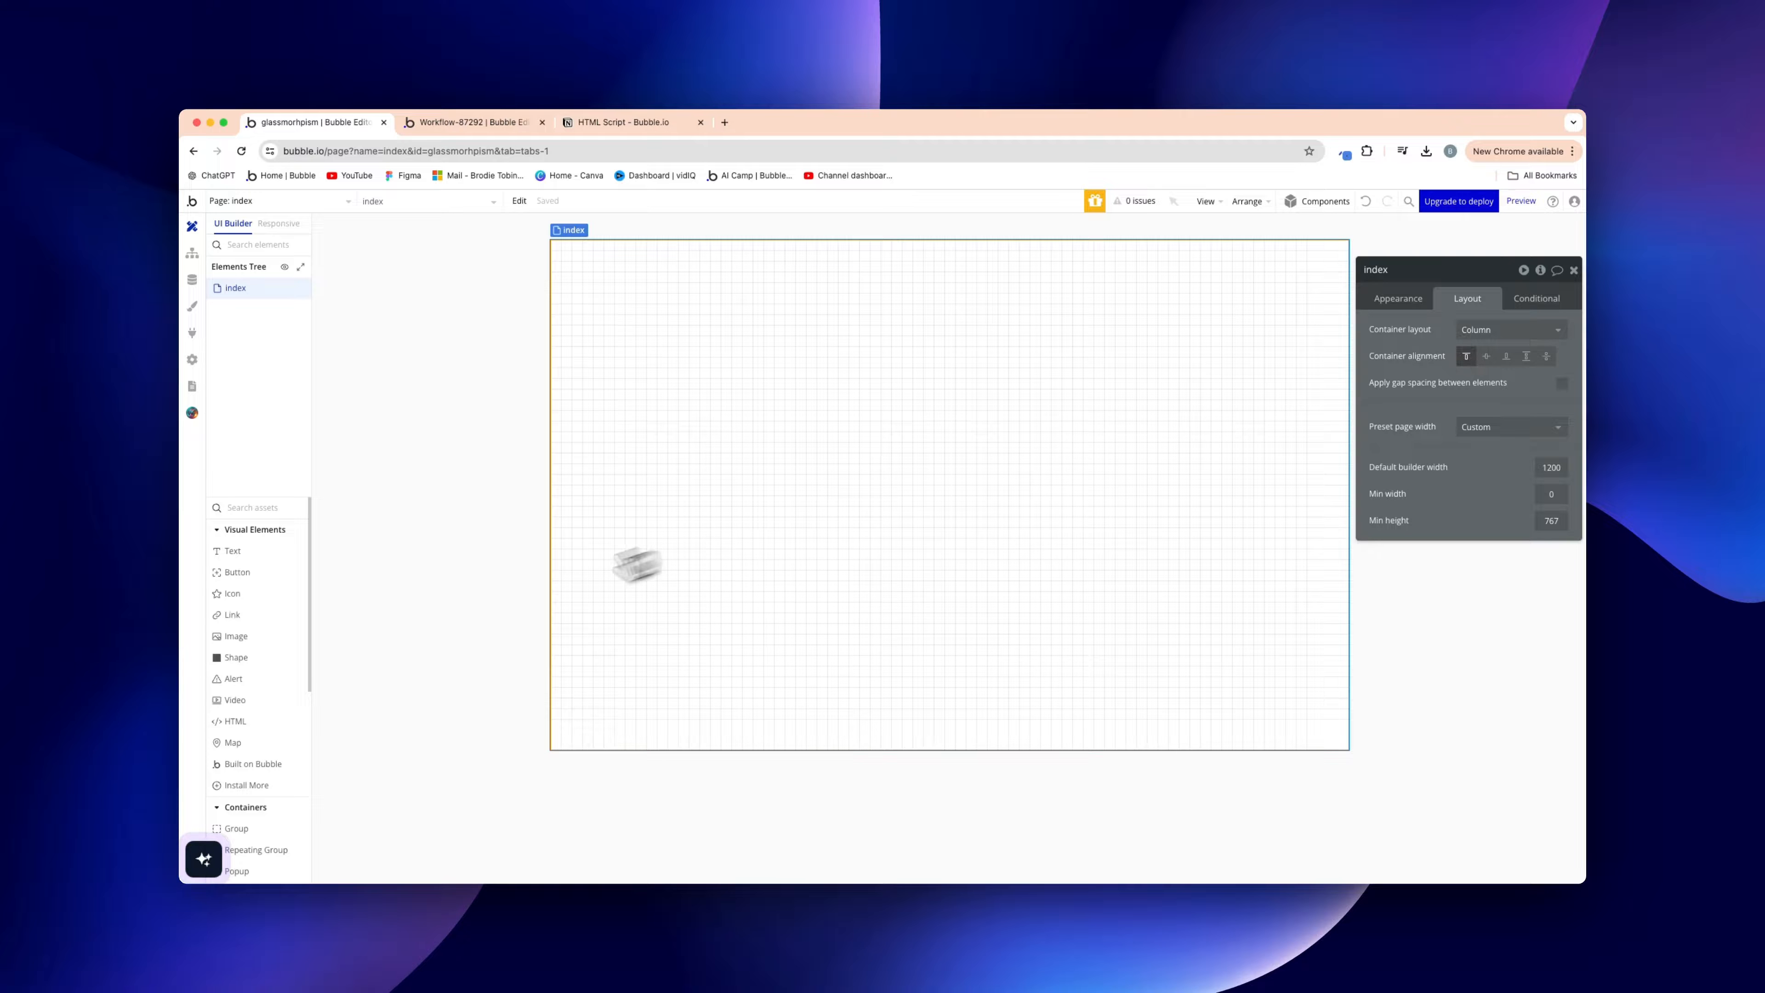
Add Group A at the top of the page, stretched to full page height
left_click(267, 833)
left_click(587, 342)
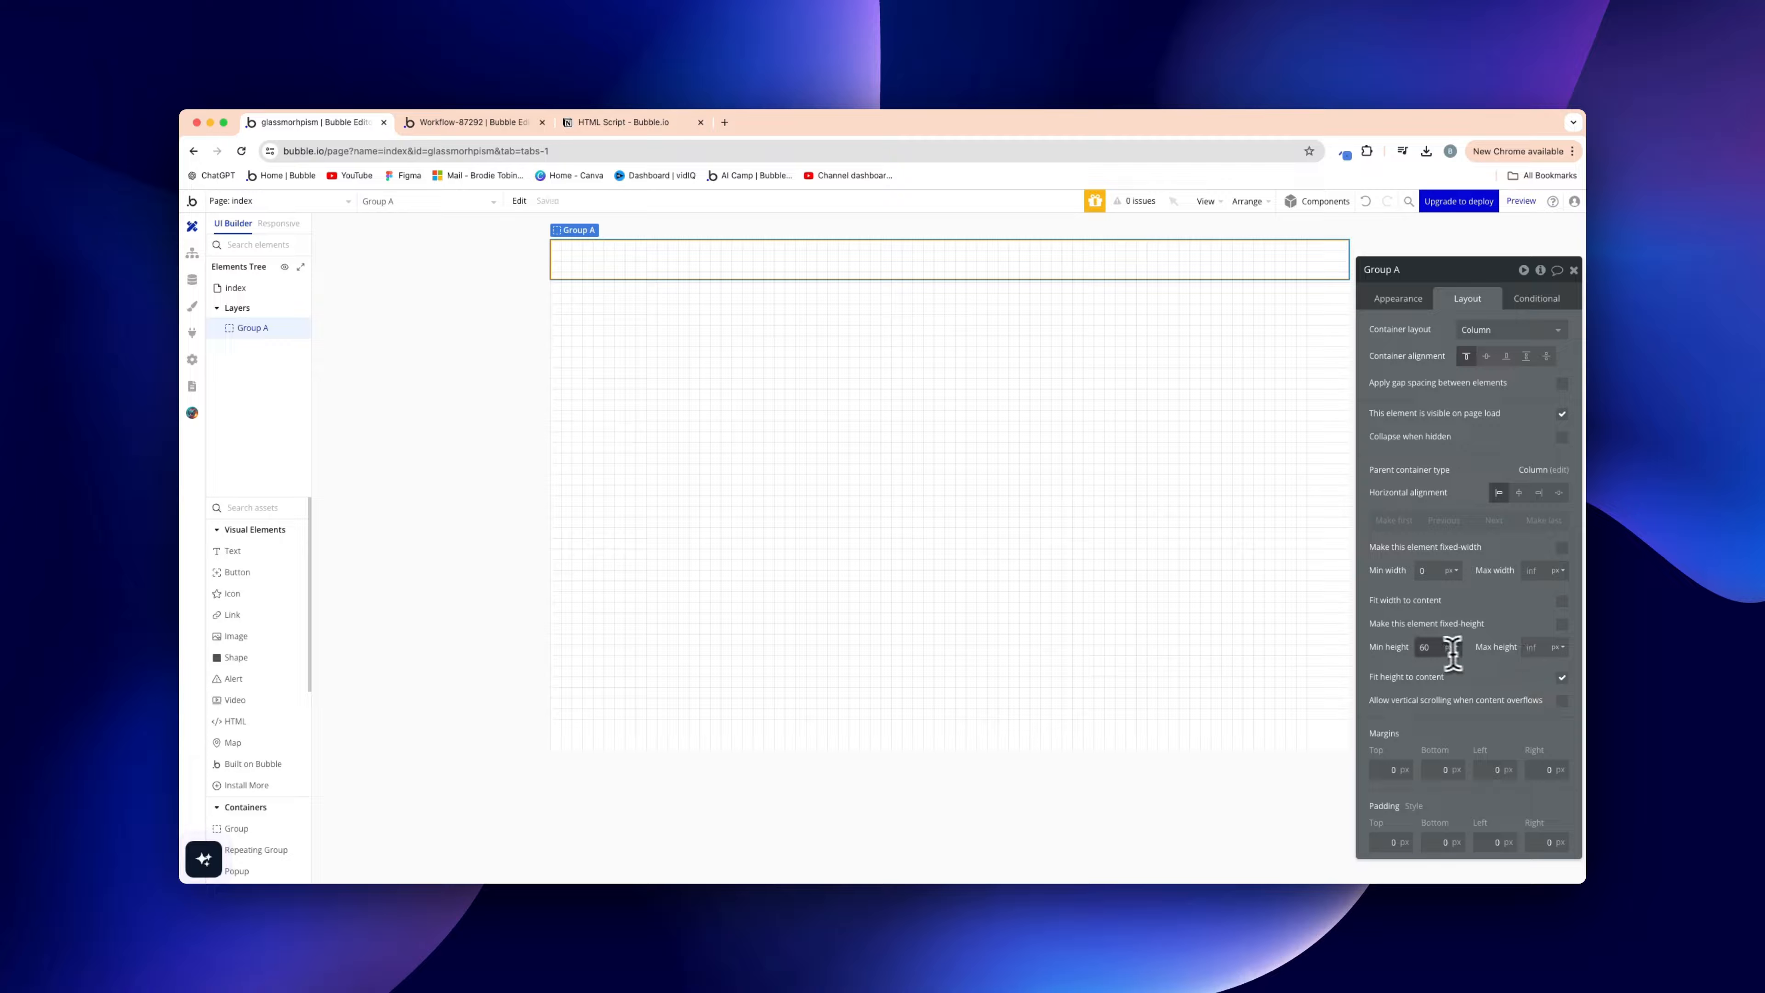
left_click(1562, 679)
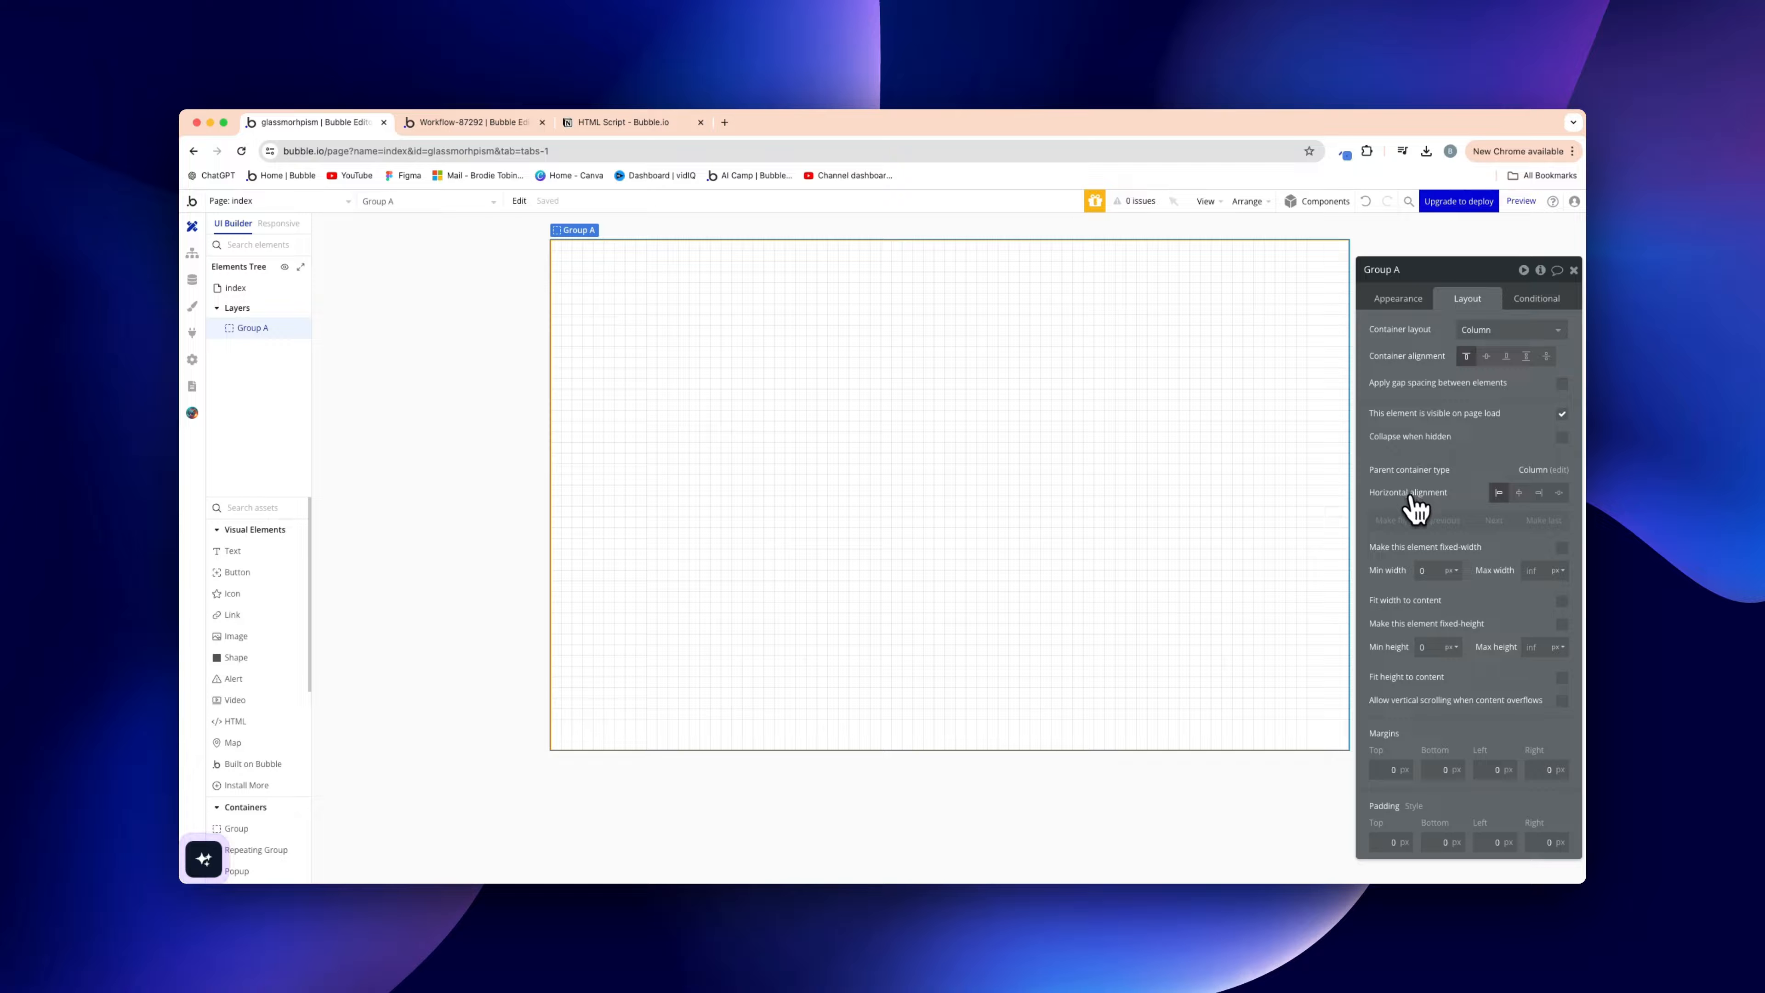
Set Group A's background style to Image and start uploading a picture
left_click(1398, 298)
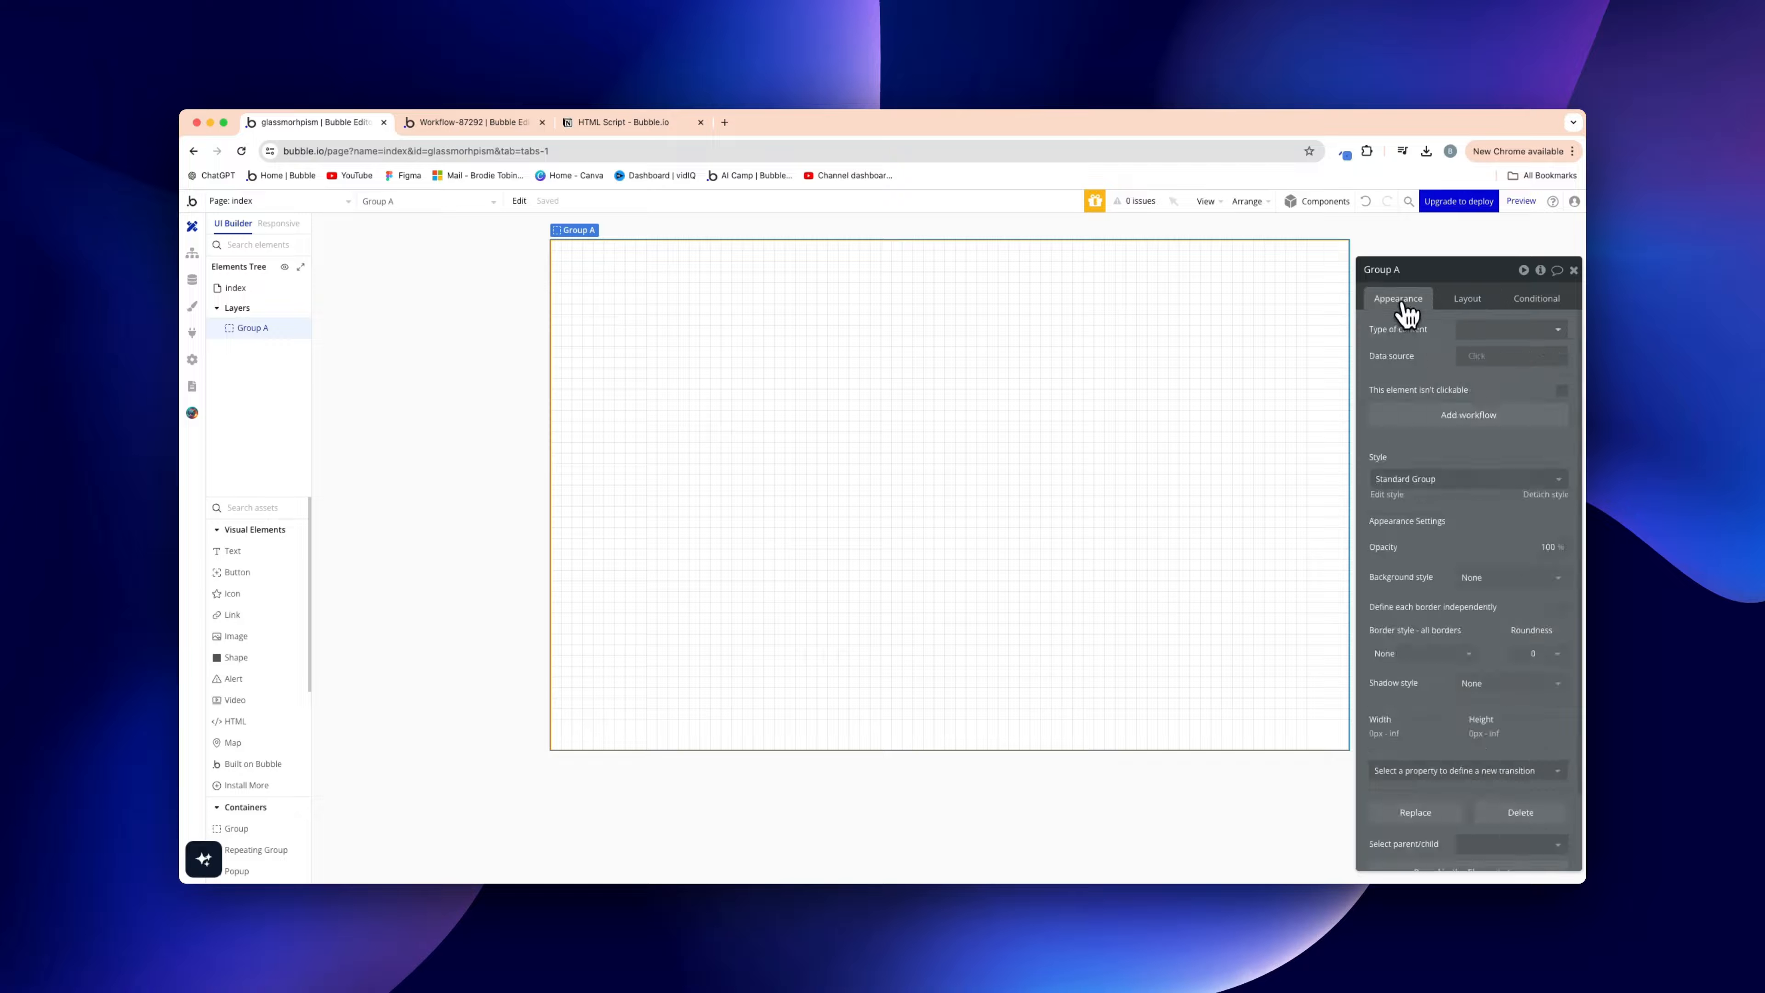
left_click(1487, 577)
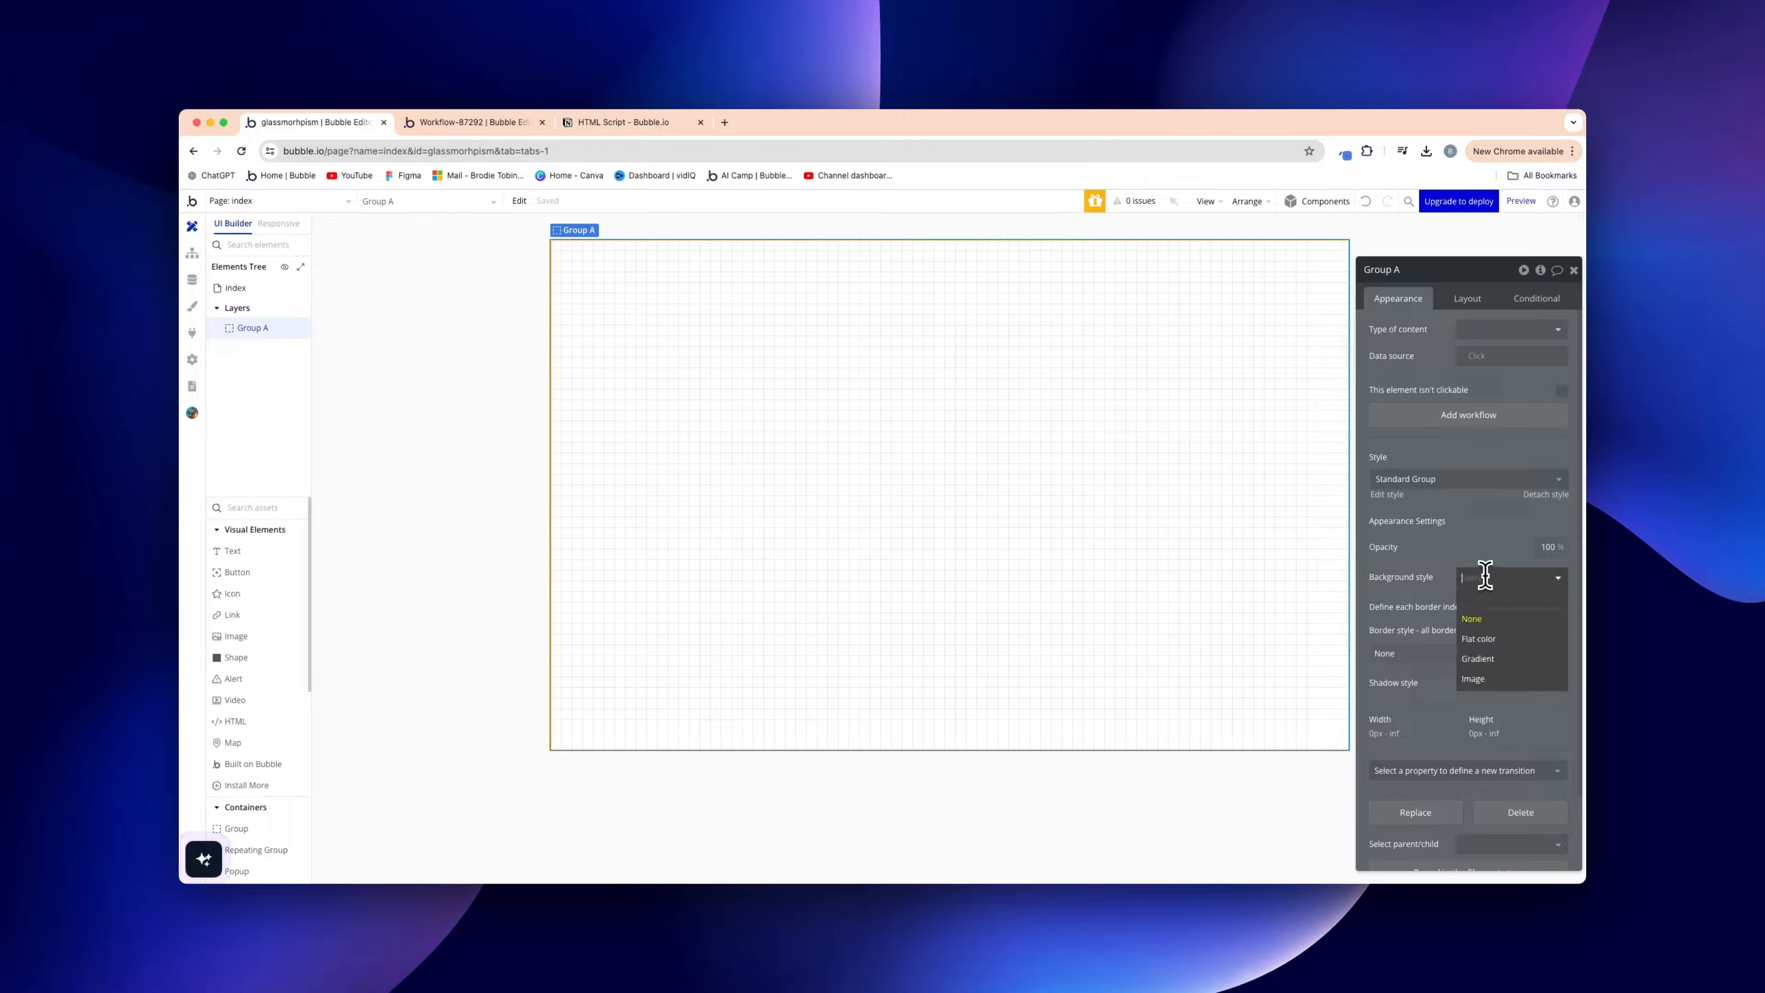
left_click(1490, 640)
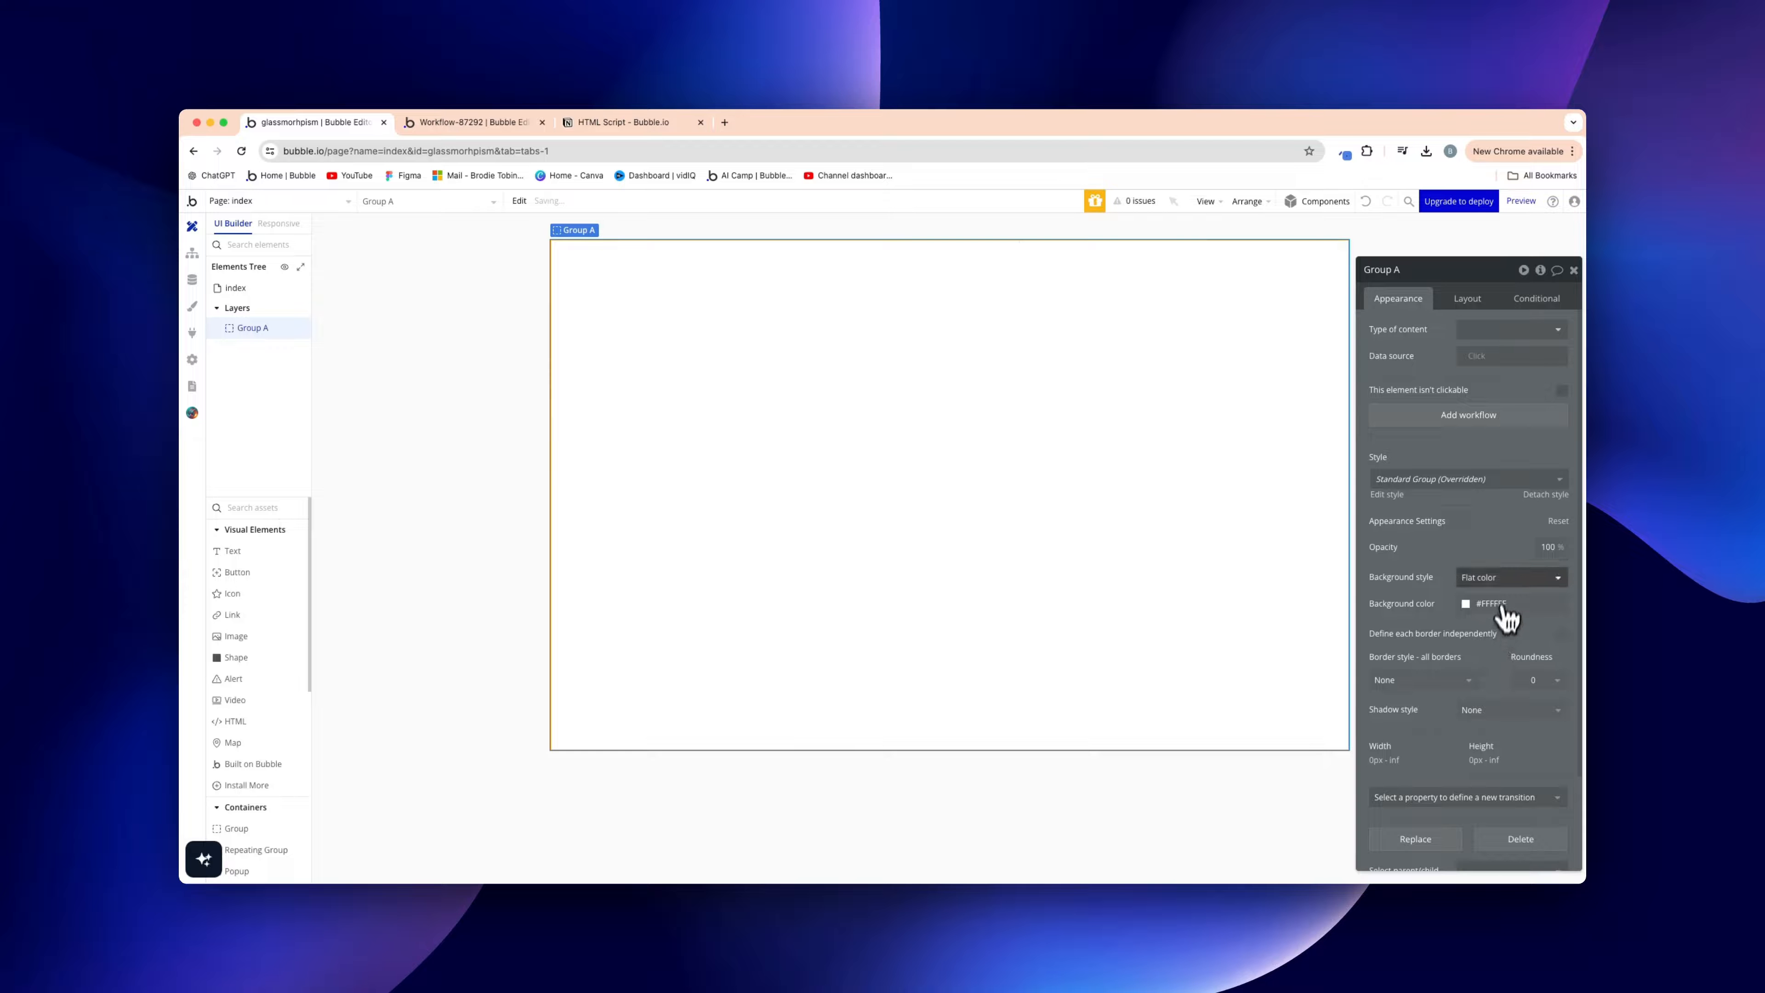
left_click(1501, 582)
left_click(1494, 678)
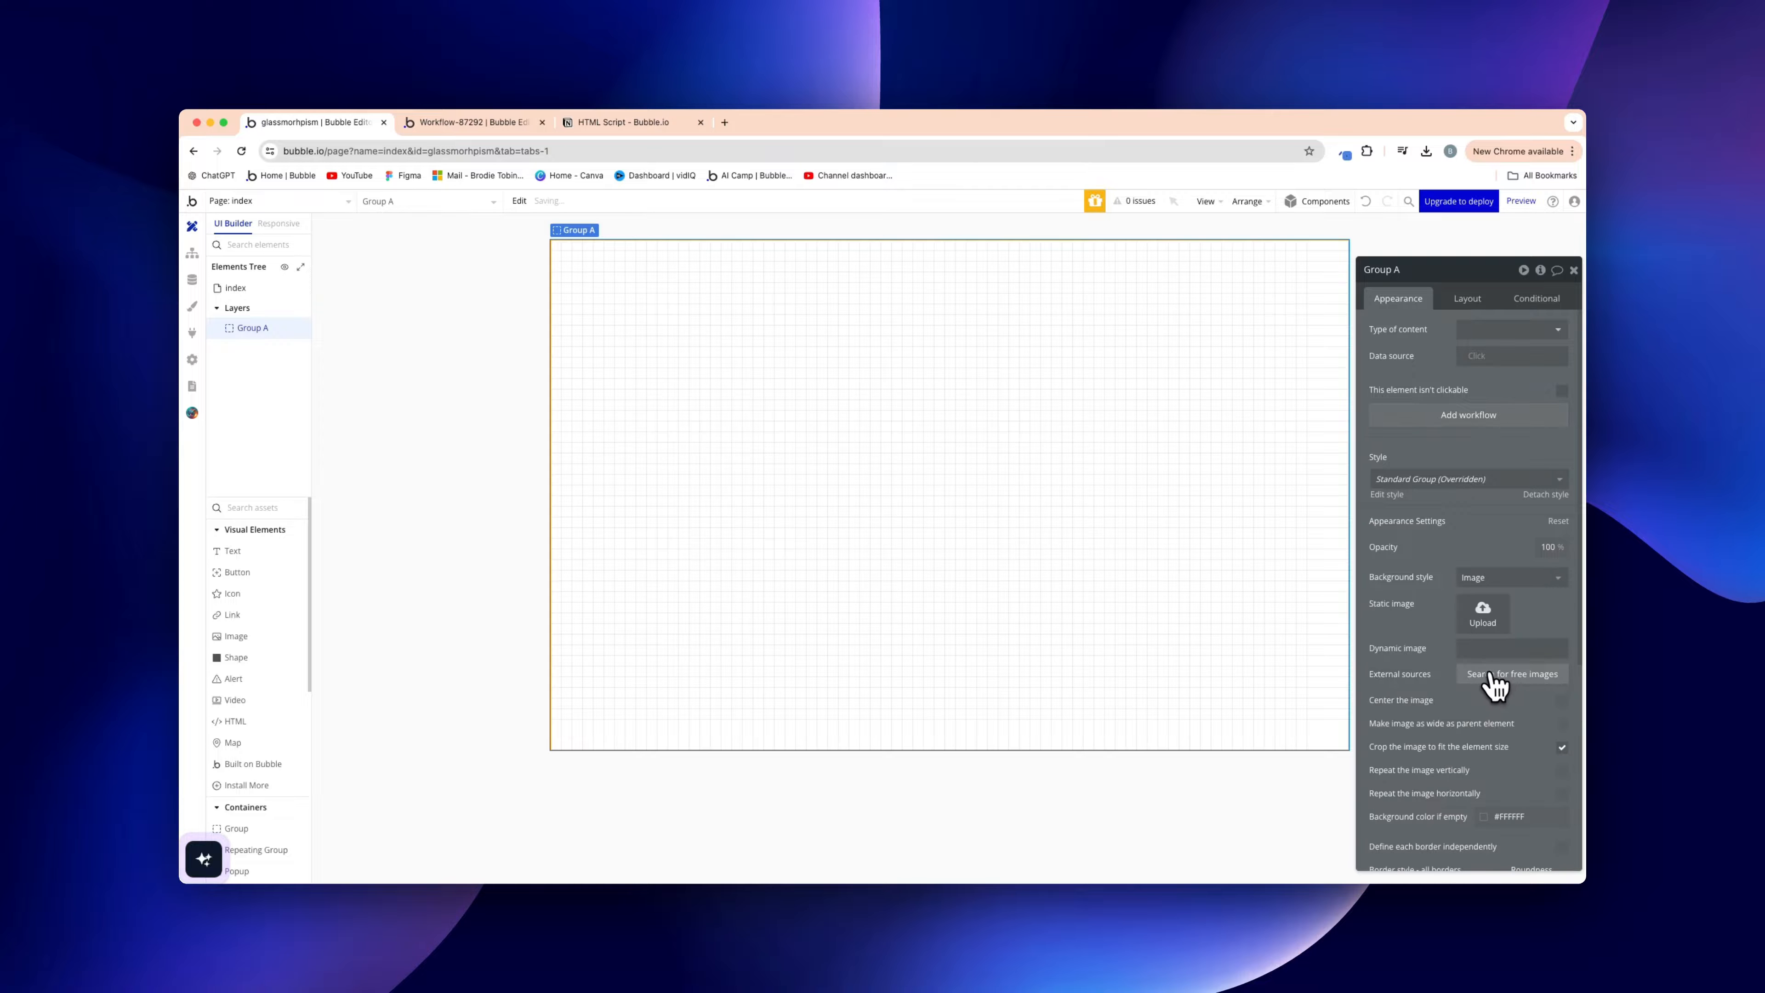
left_click(1483, 615)
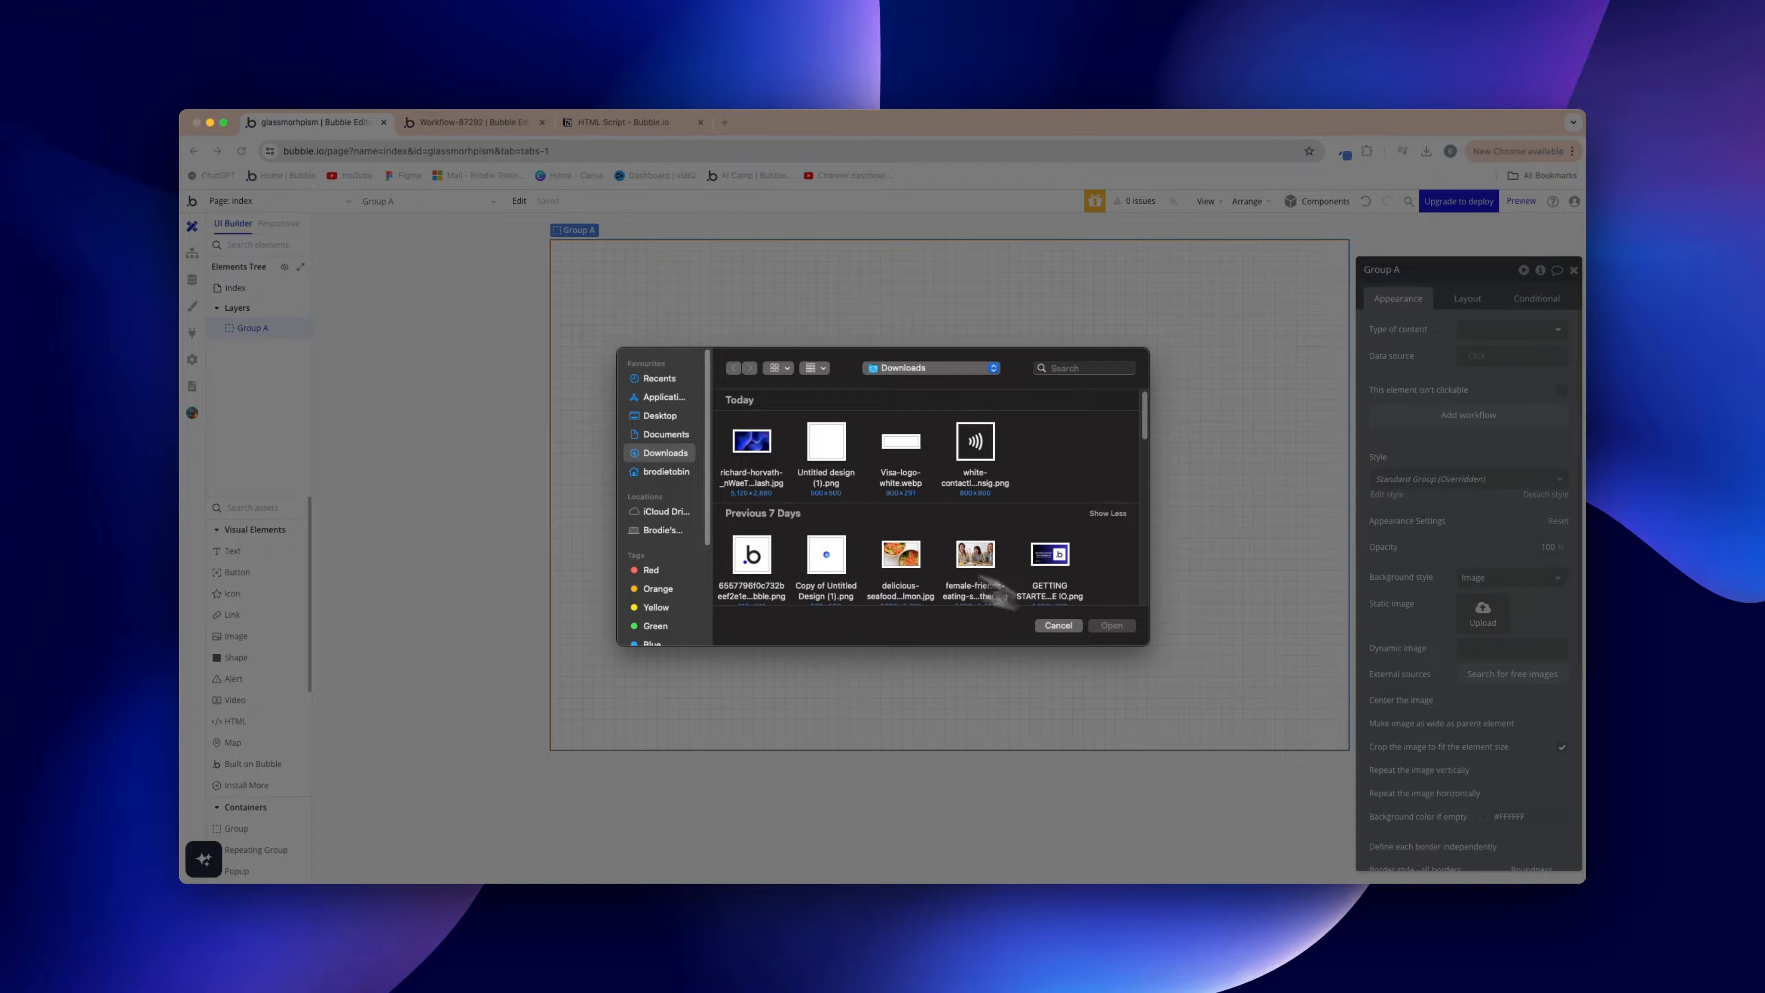
Upload the blue wave image as Group A's background and set its layout to Align to parent
double_click(759, 452)
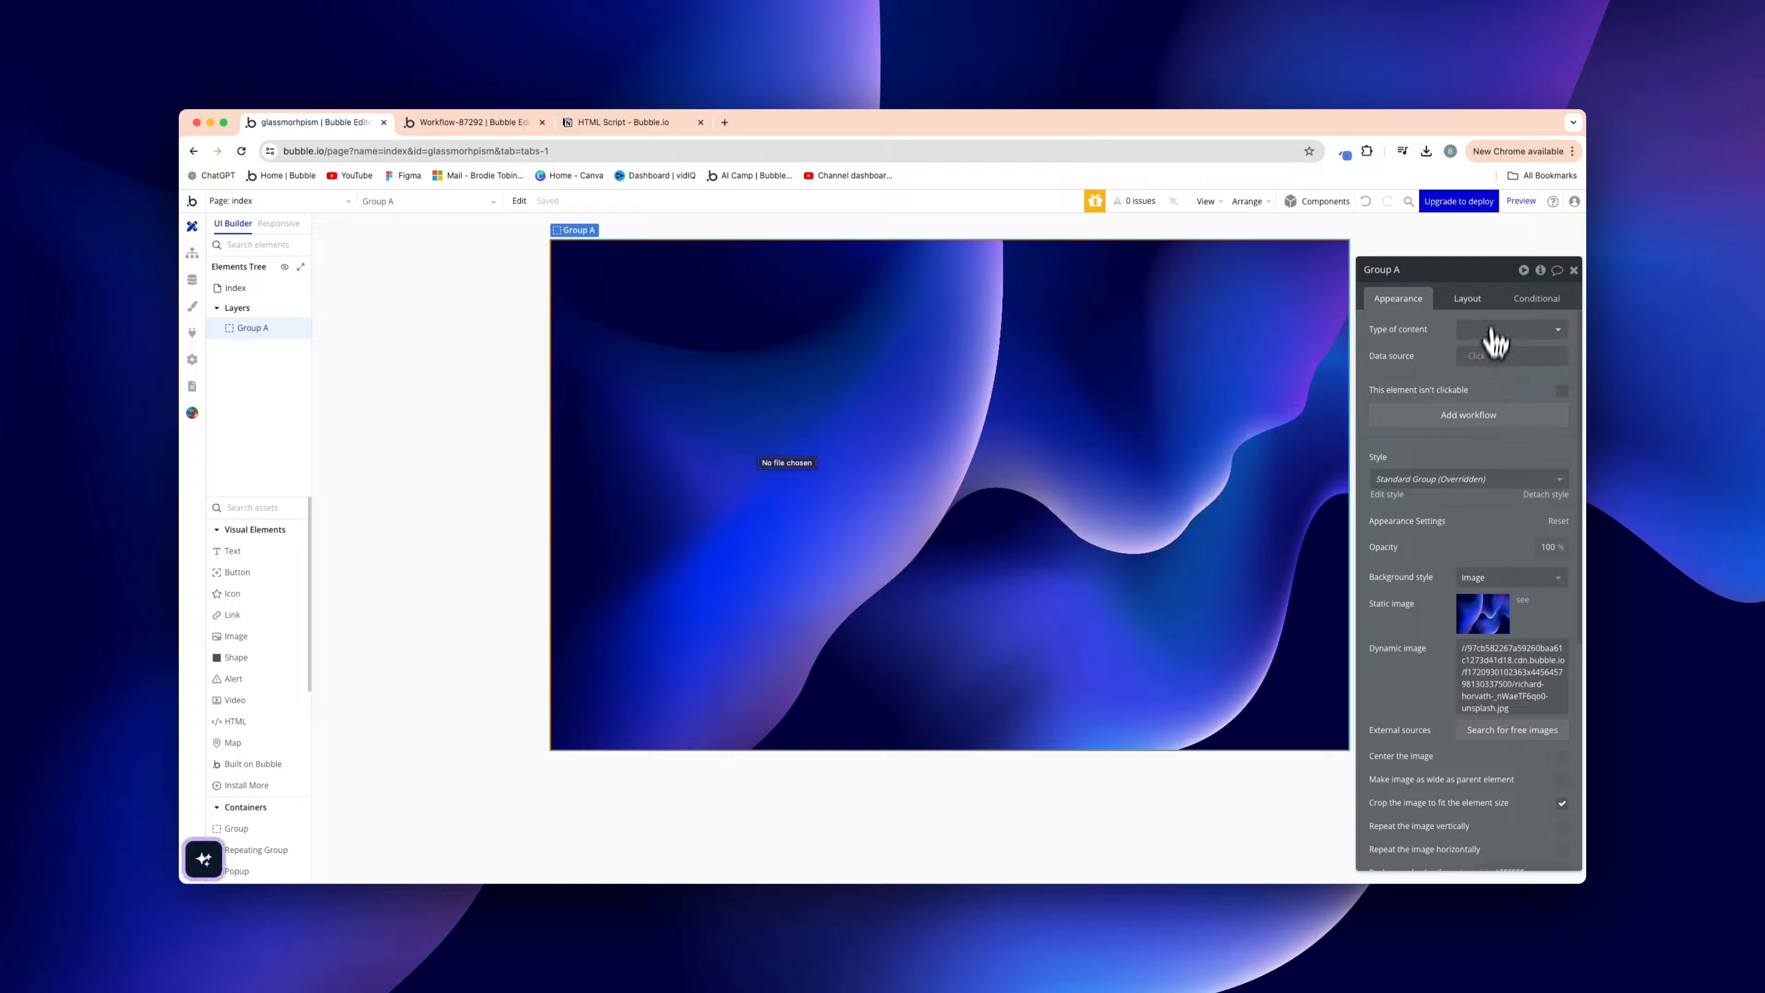
left_click(1480, 300)
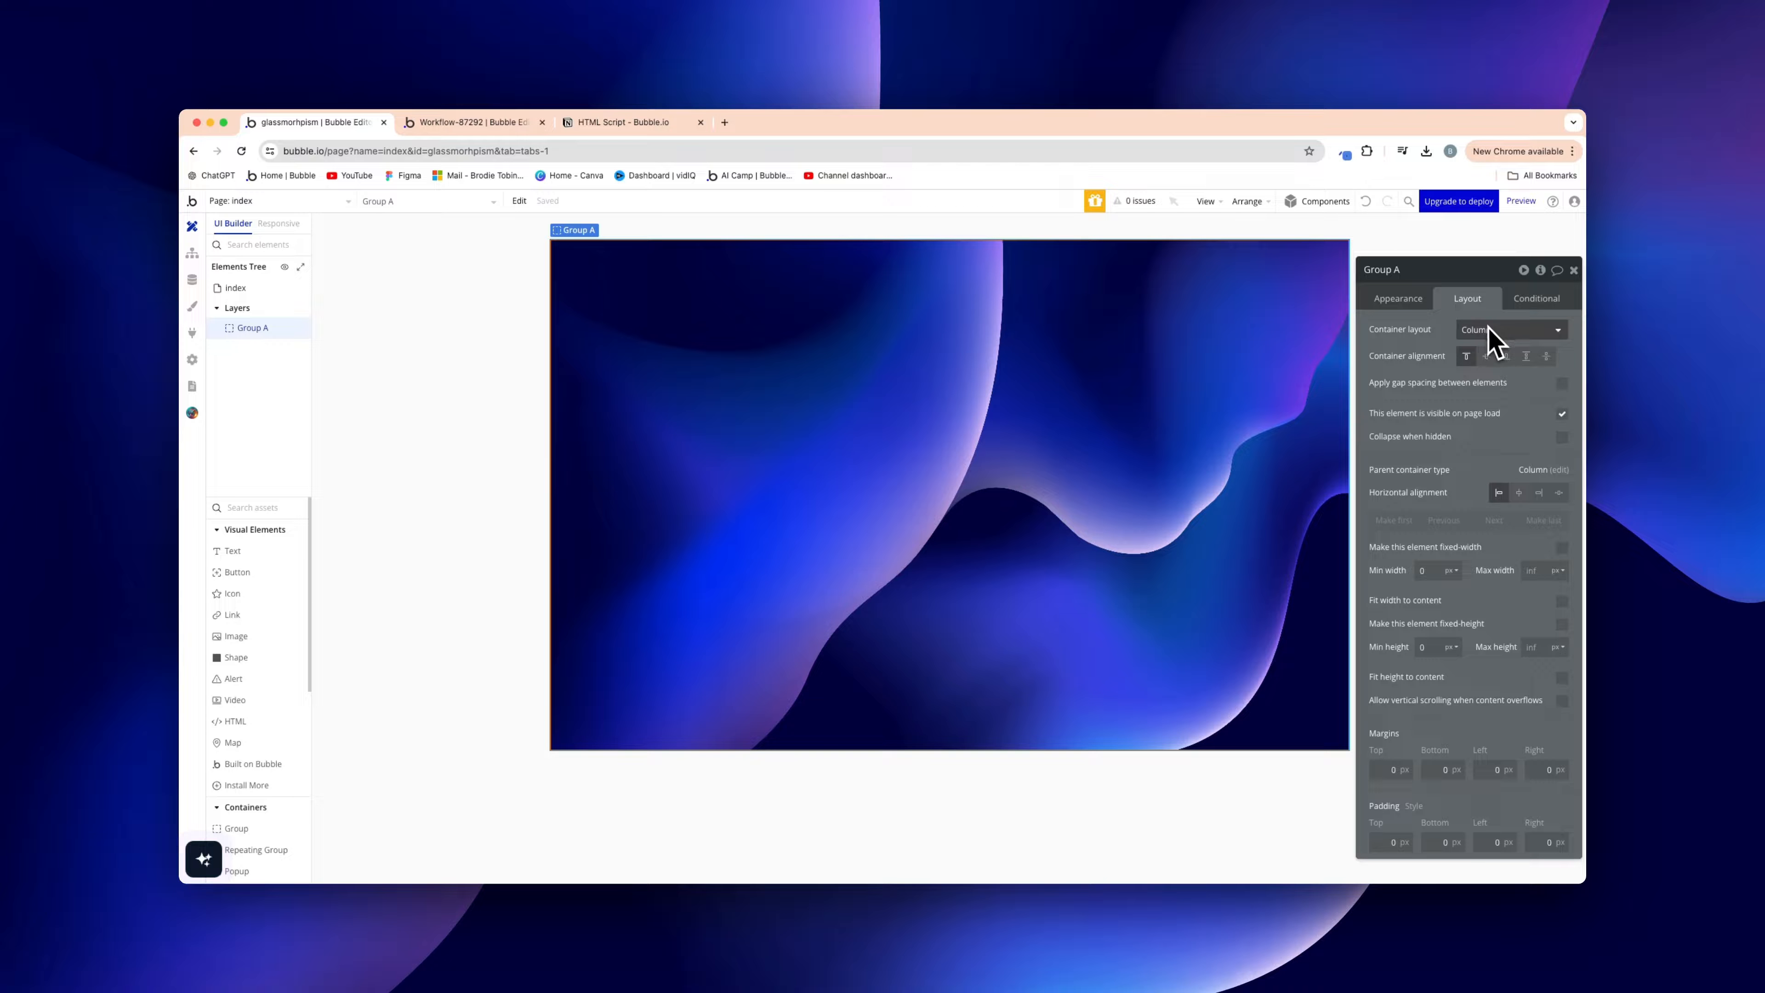
left_click(1525, 332)
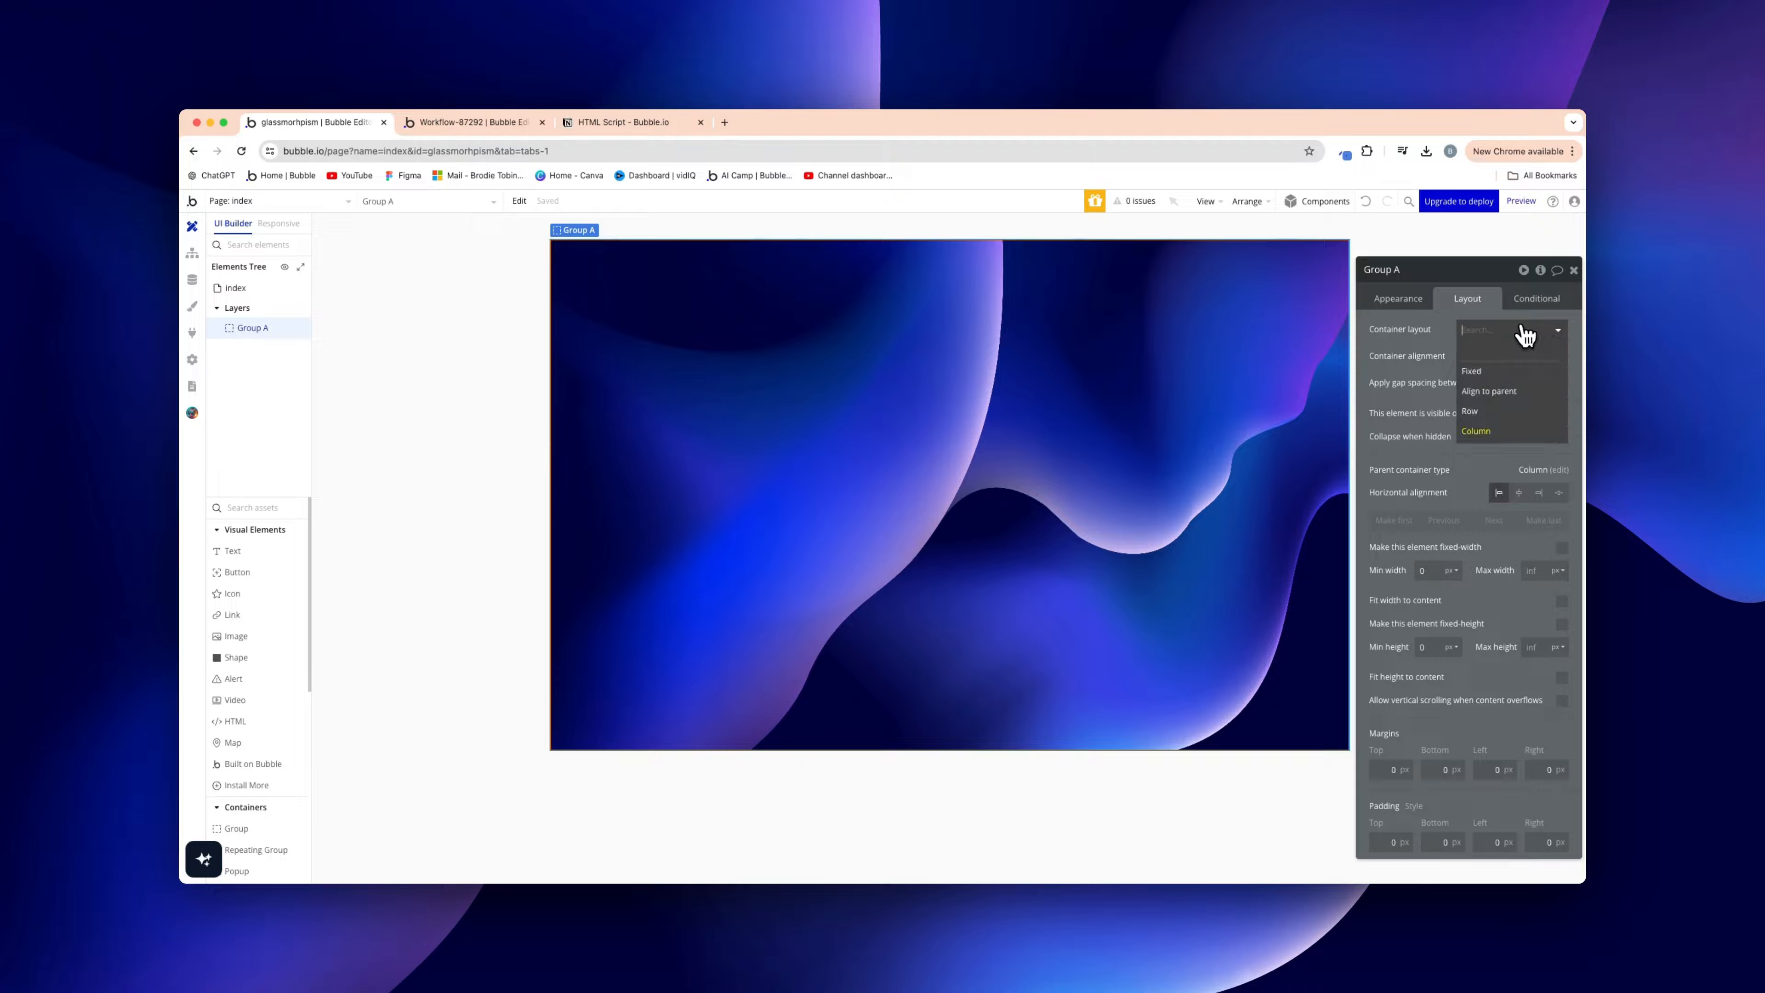
left_click(1508, 391)
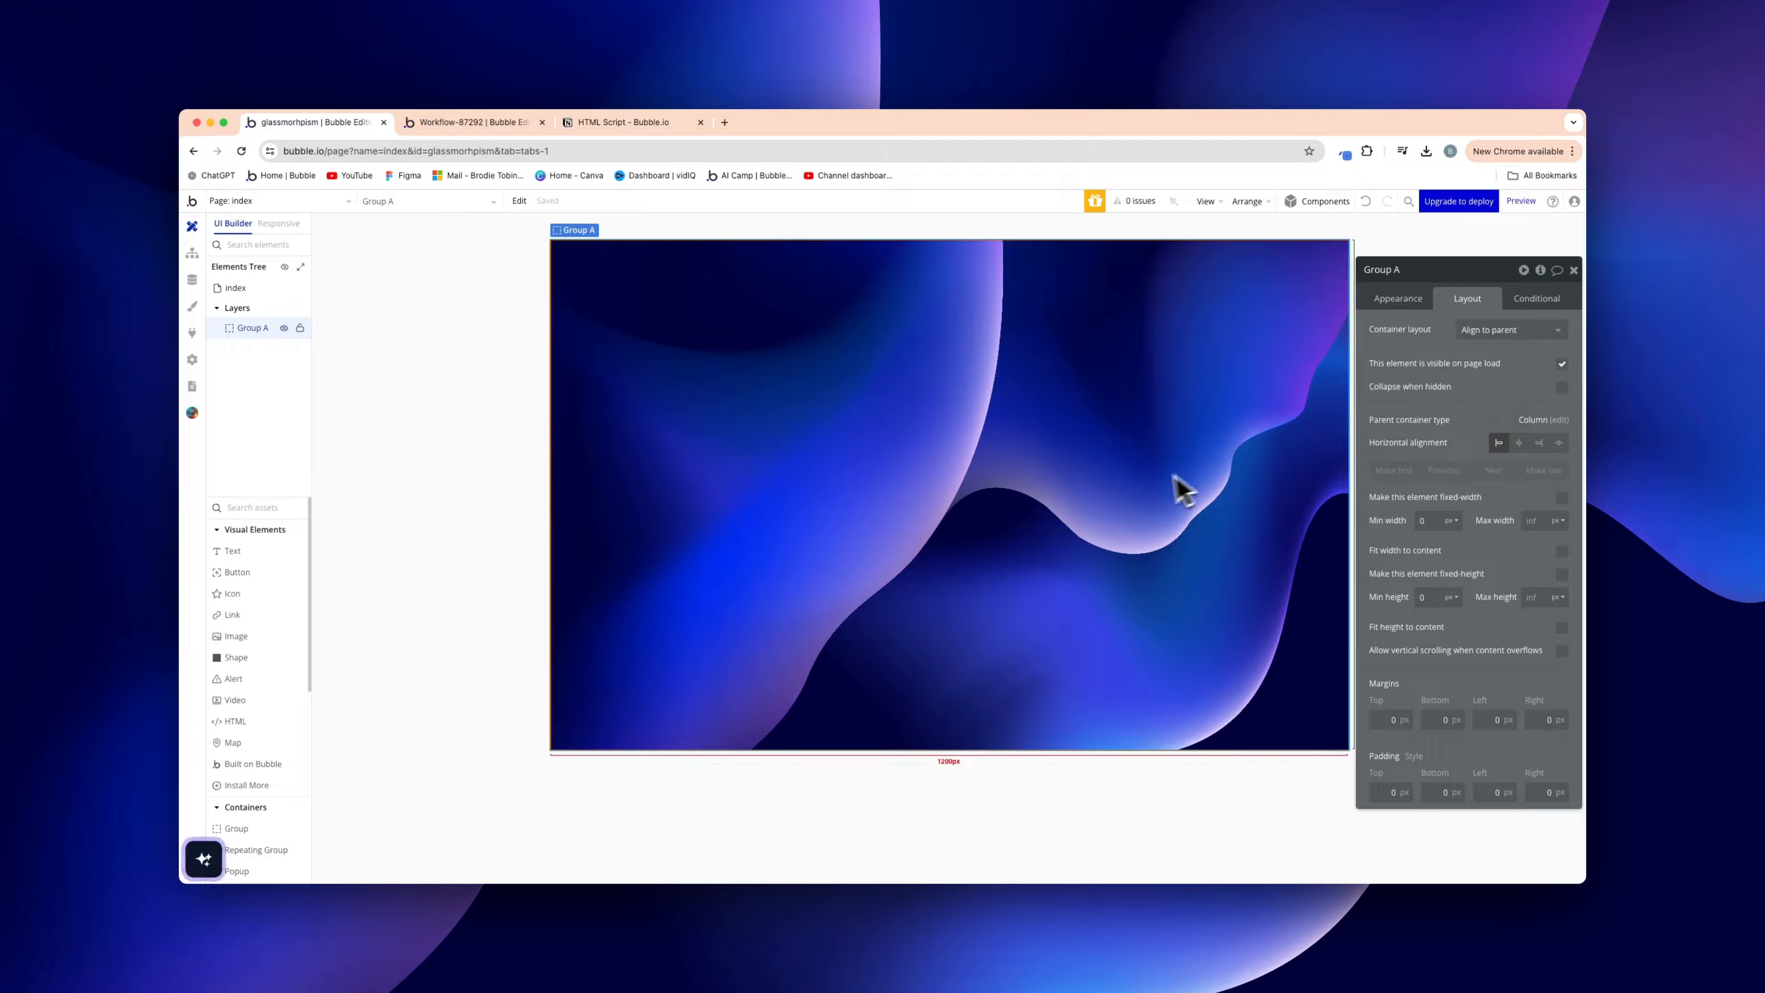
Add Group B inside Group A with a fixed 500 × 300 px size
left_click(252, 828)
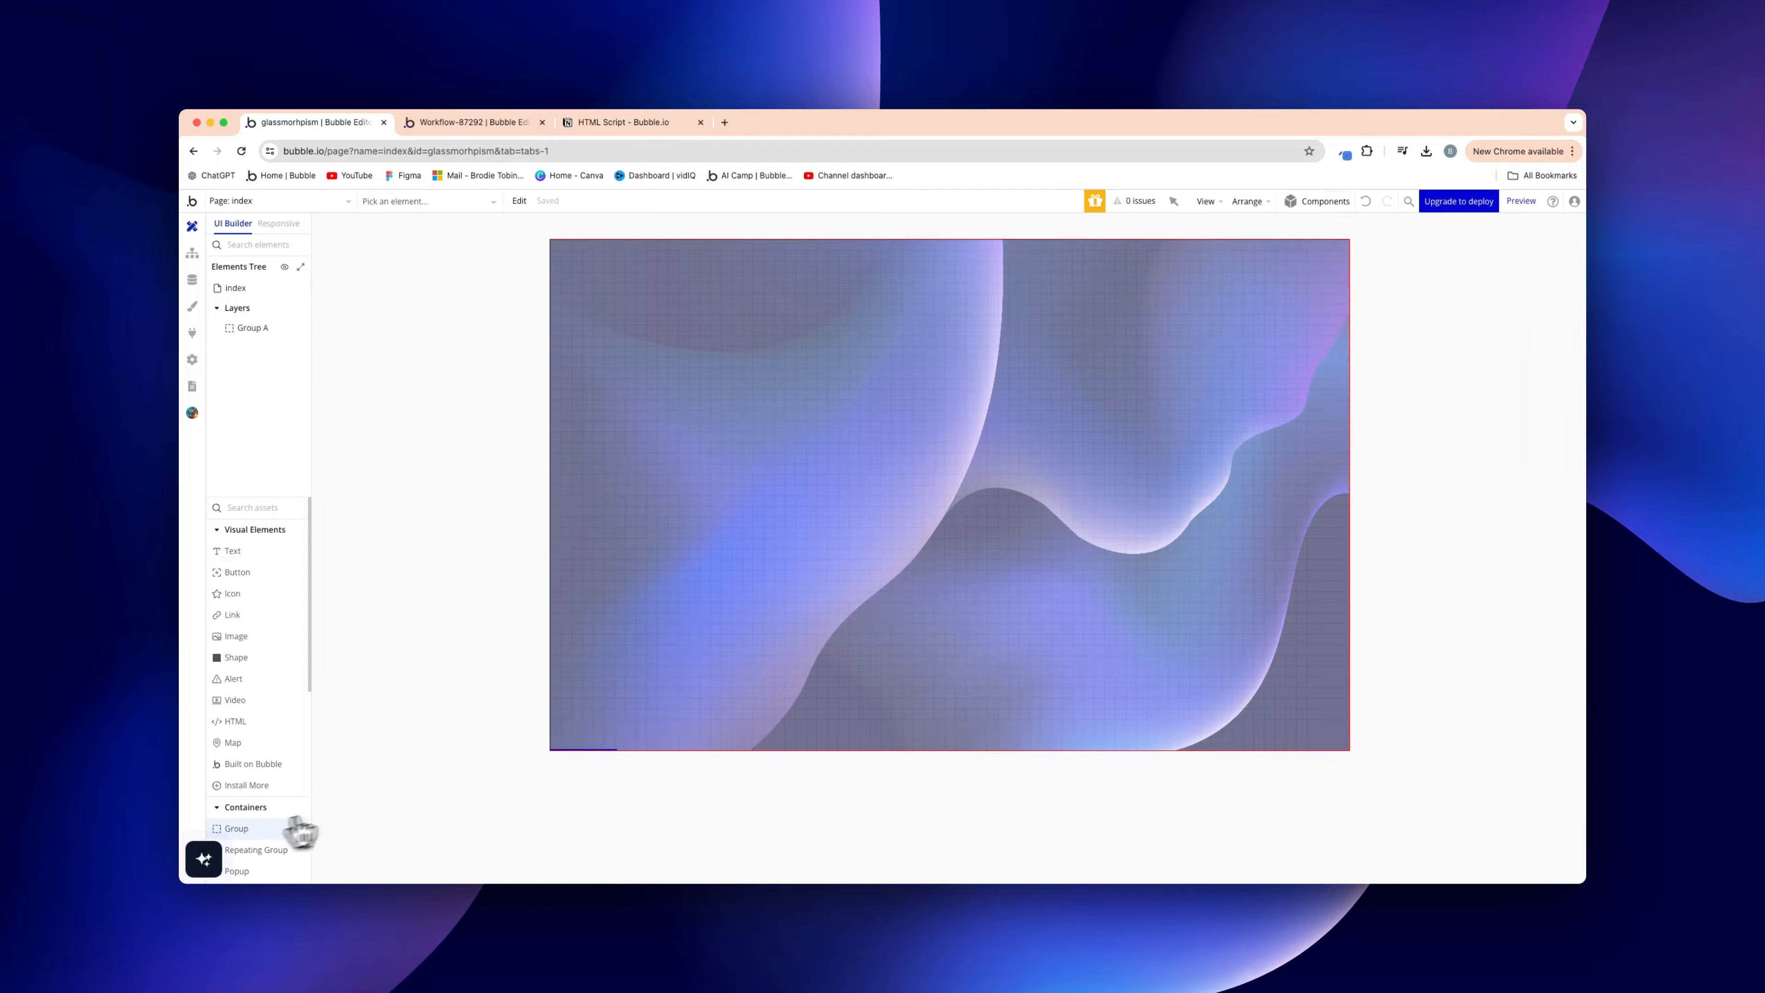
left_click(923, 487)
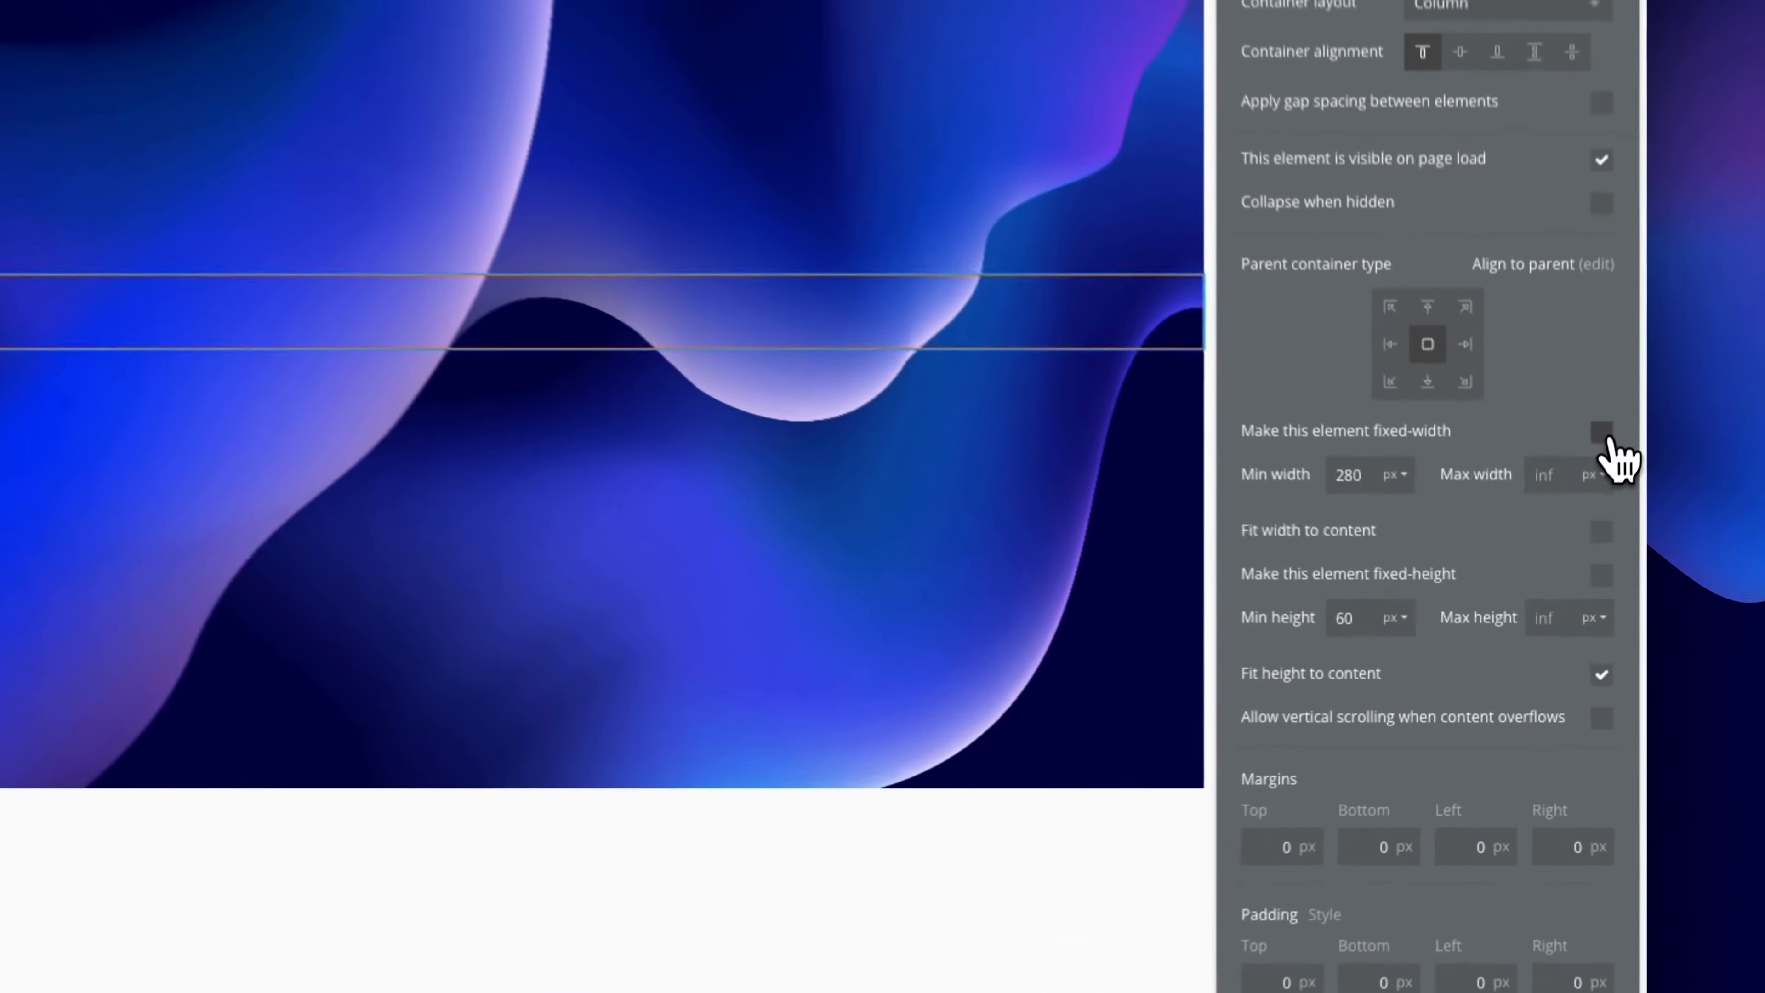
left_click(1562, 558)
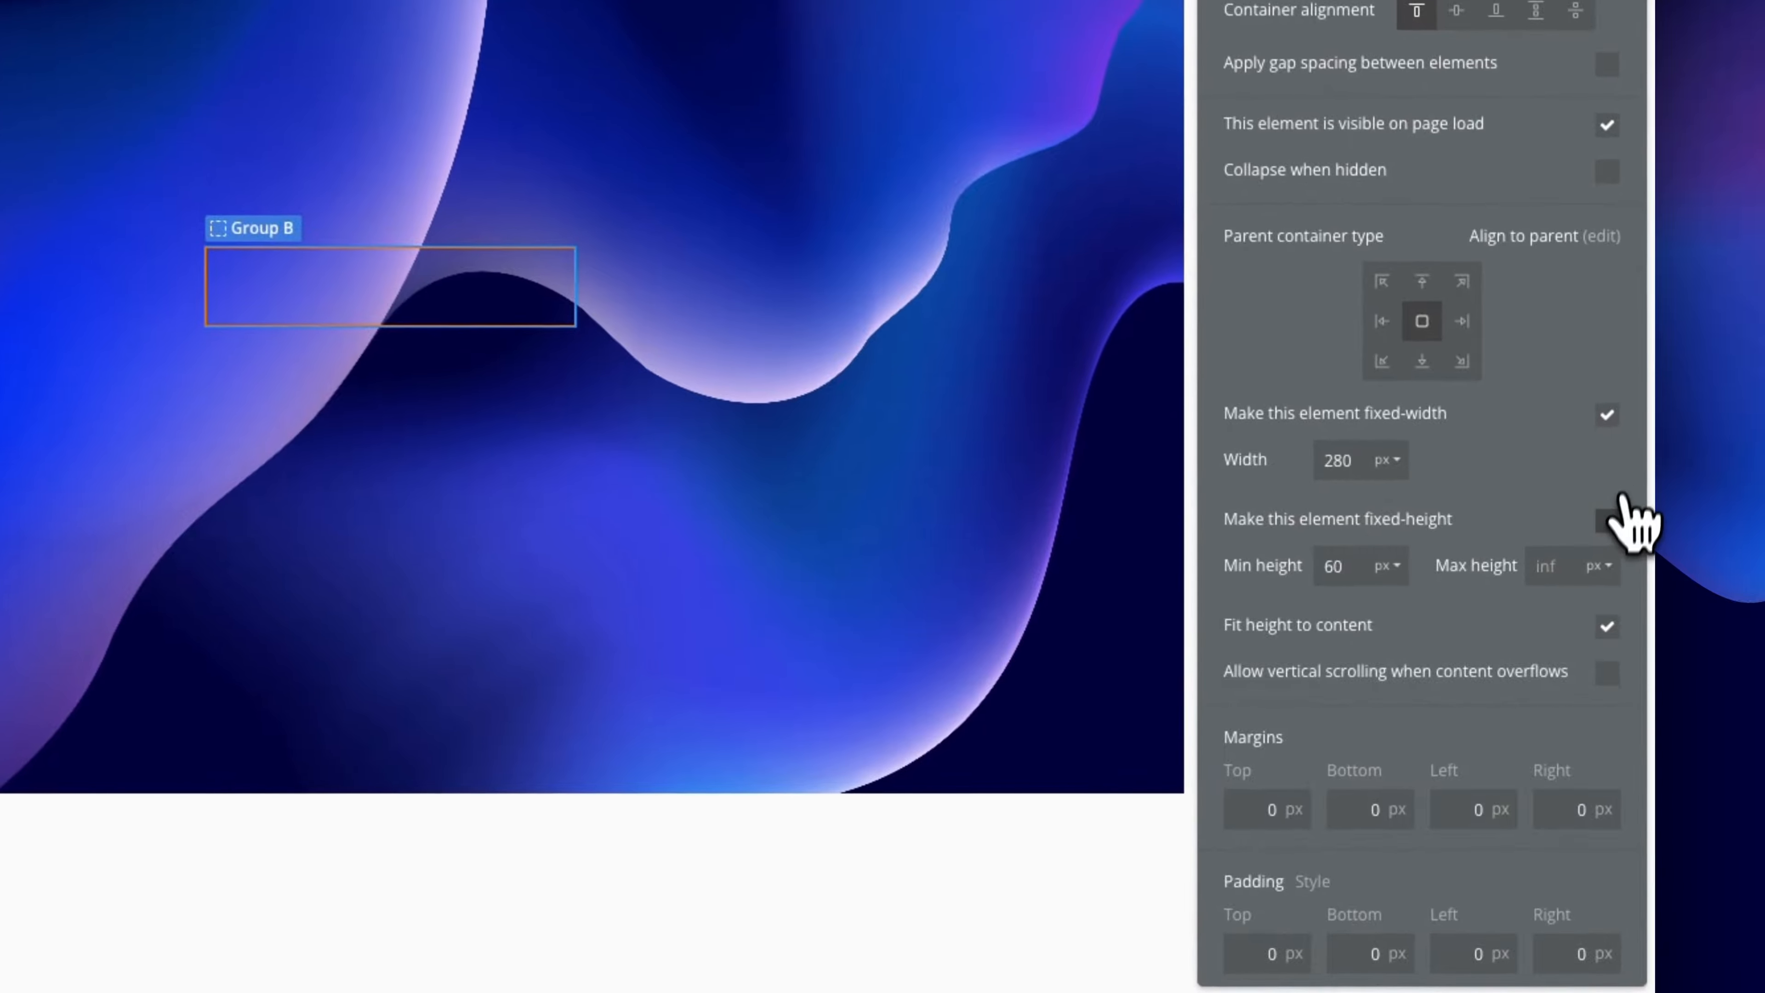
left_click(1562, 612)
double_click(1347, 458)
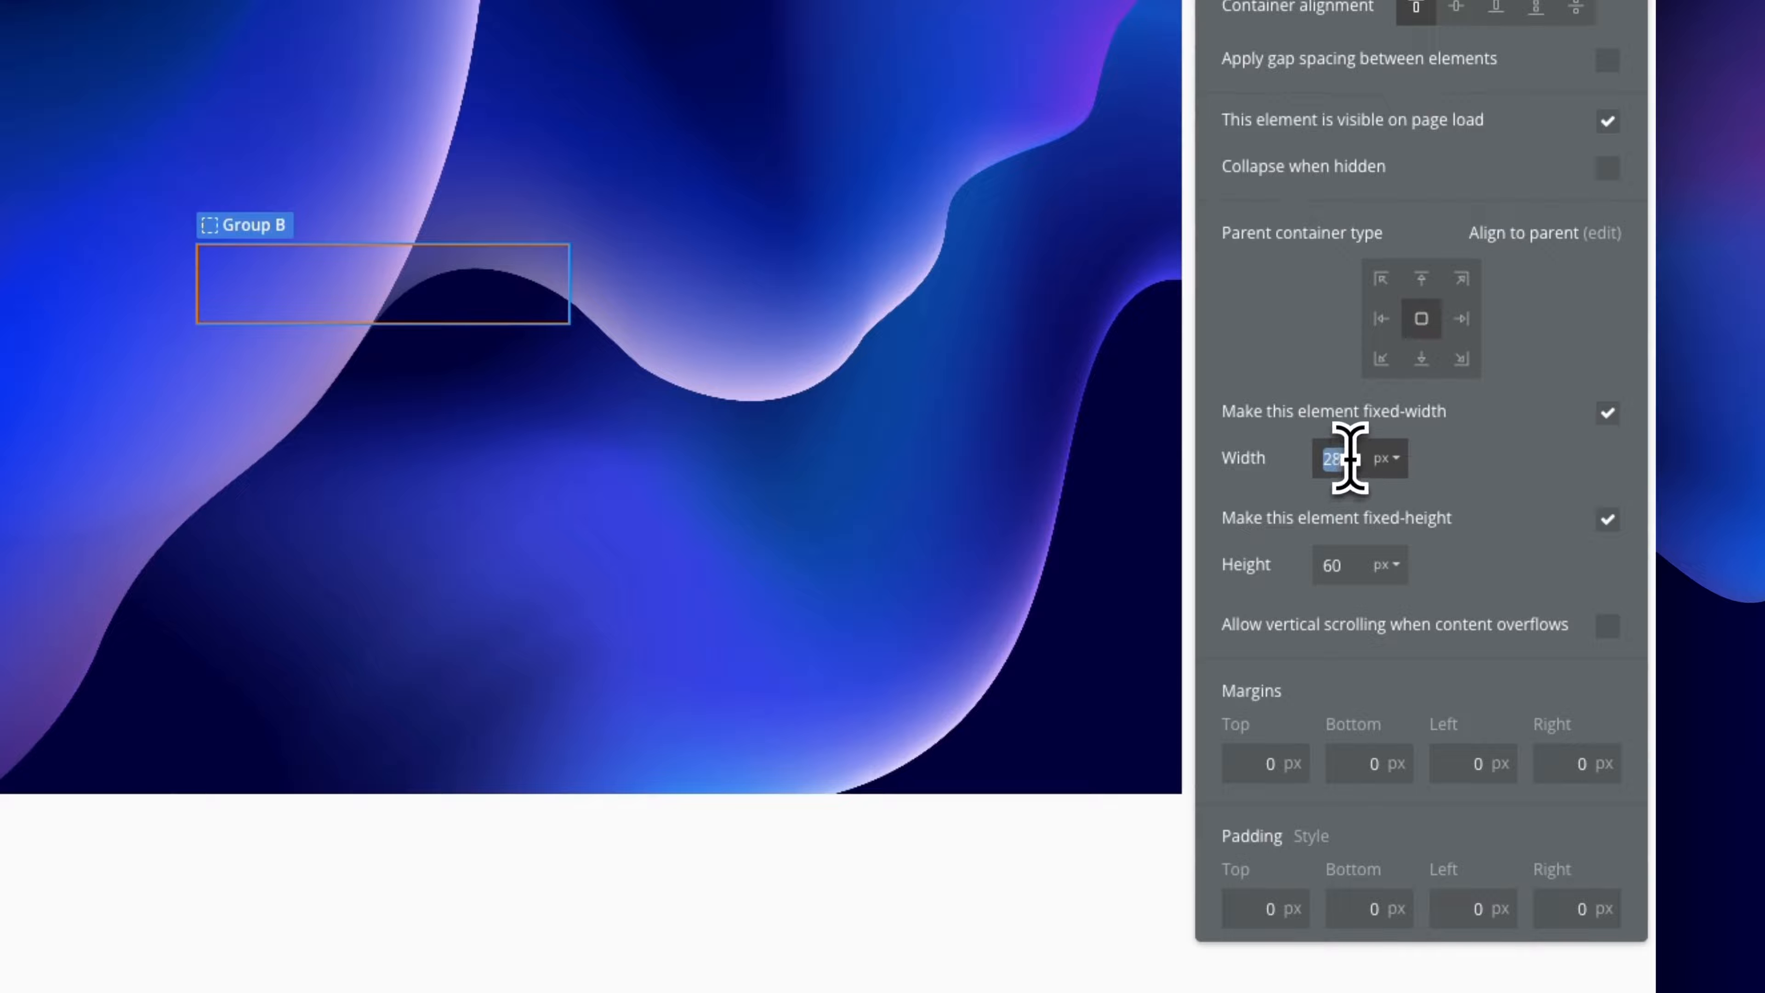
type("500")
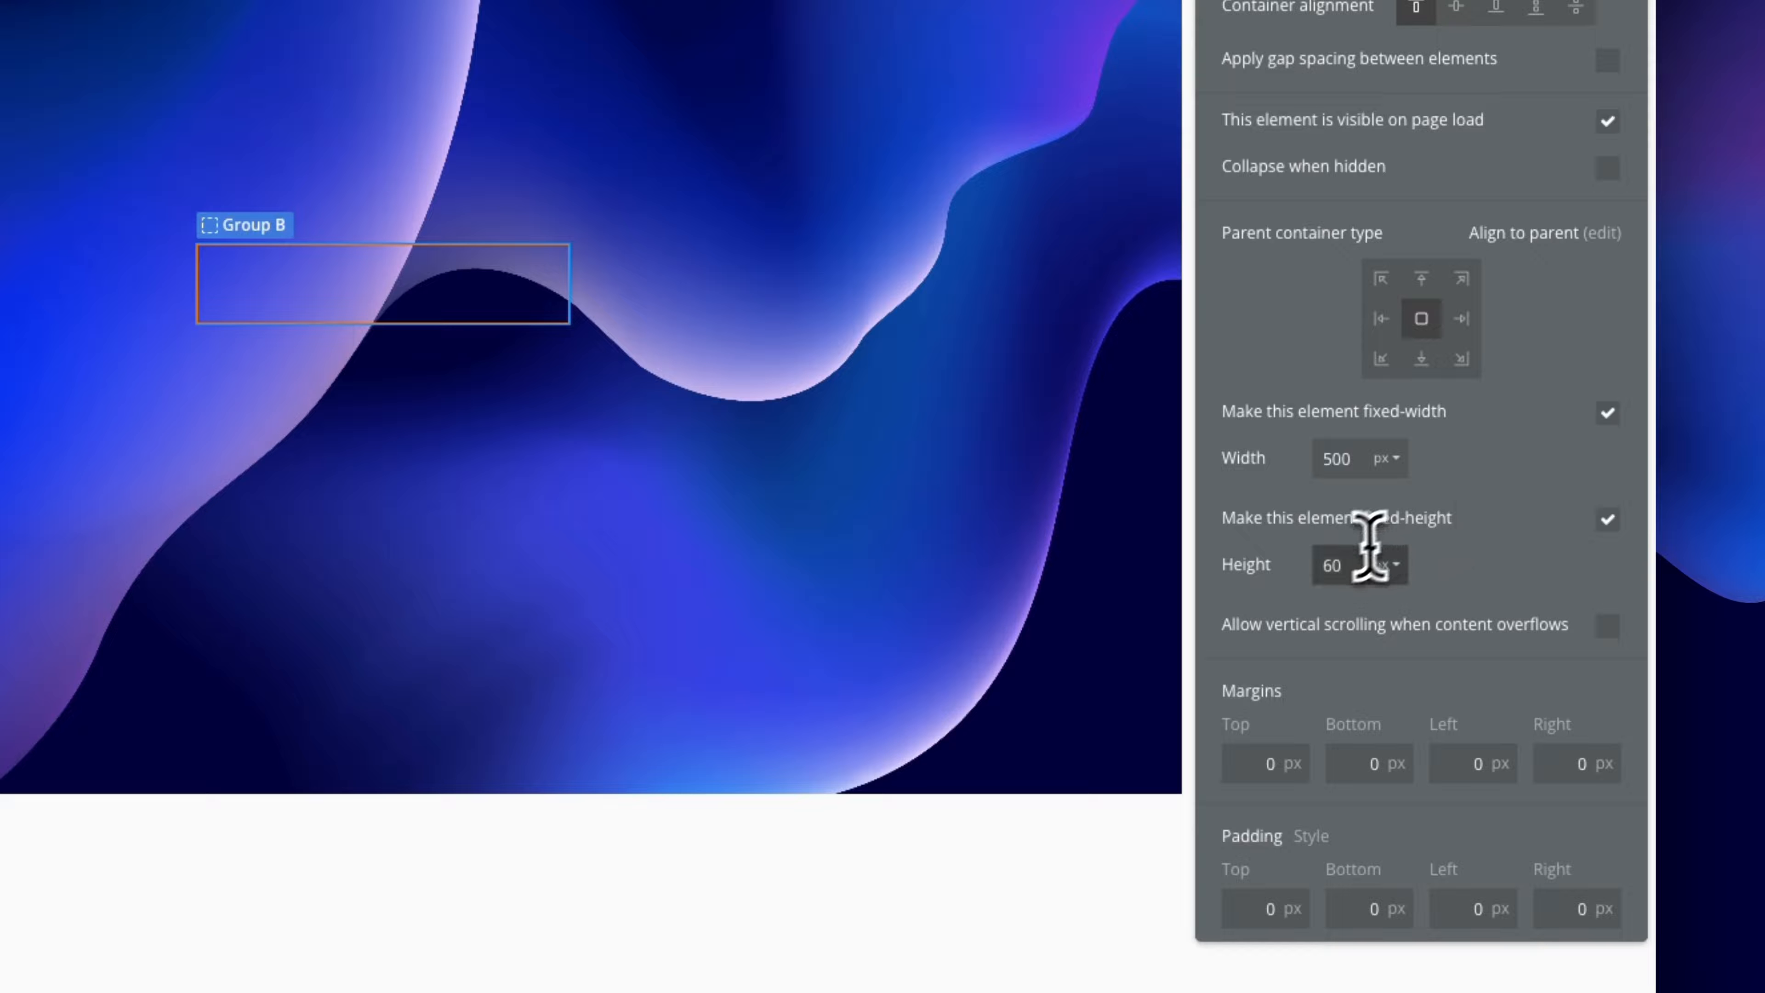
double_click(1336, 564)
type("300")
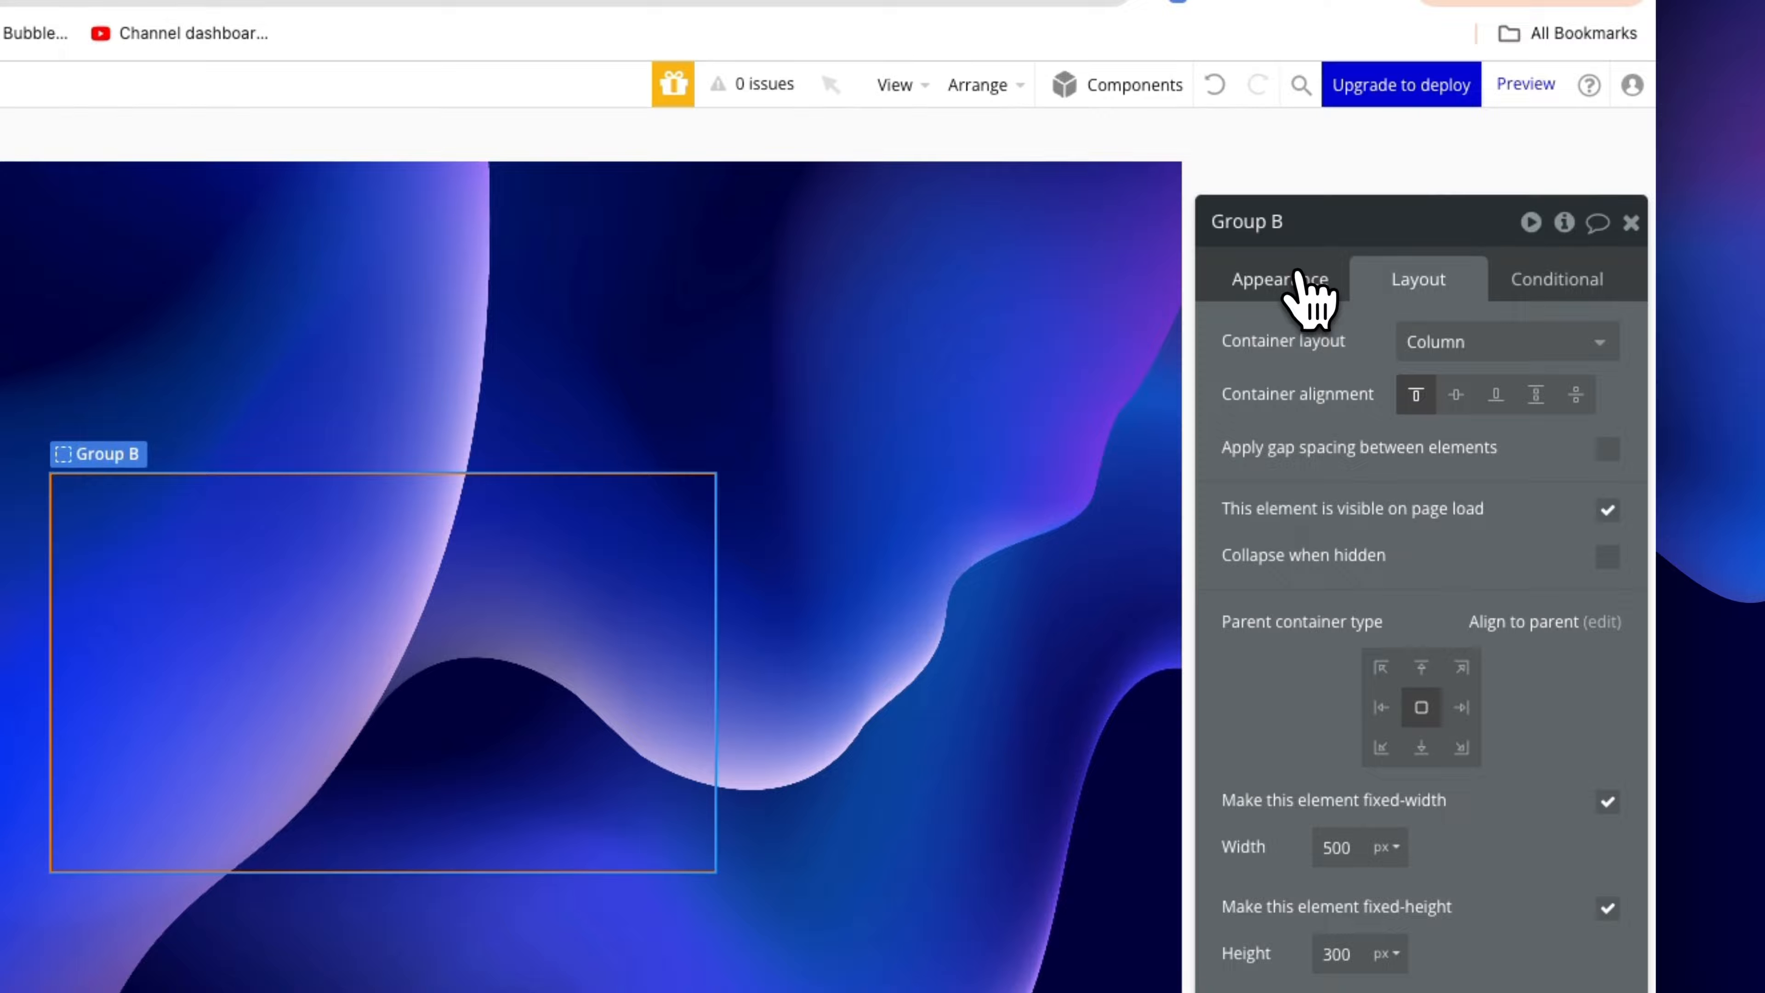
Round Group B's corners and set its layout to Align to parent with 40 px padding
left_click(1297, 274)
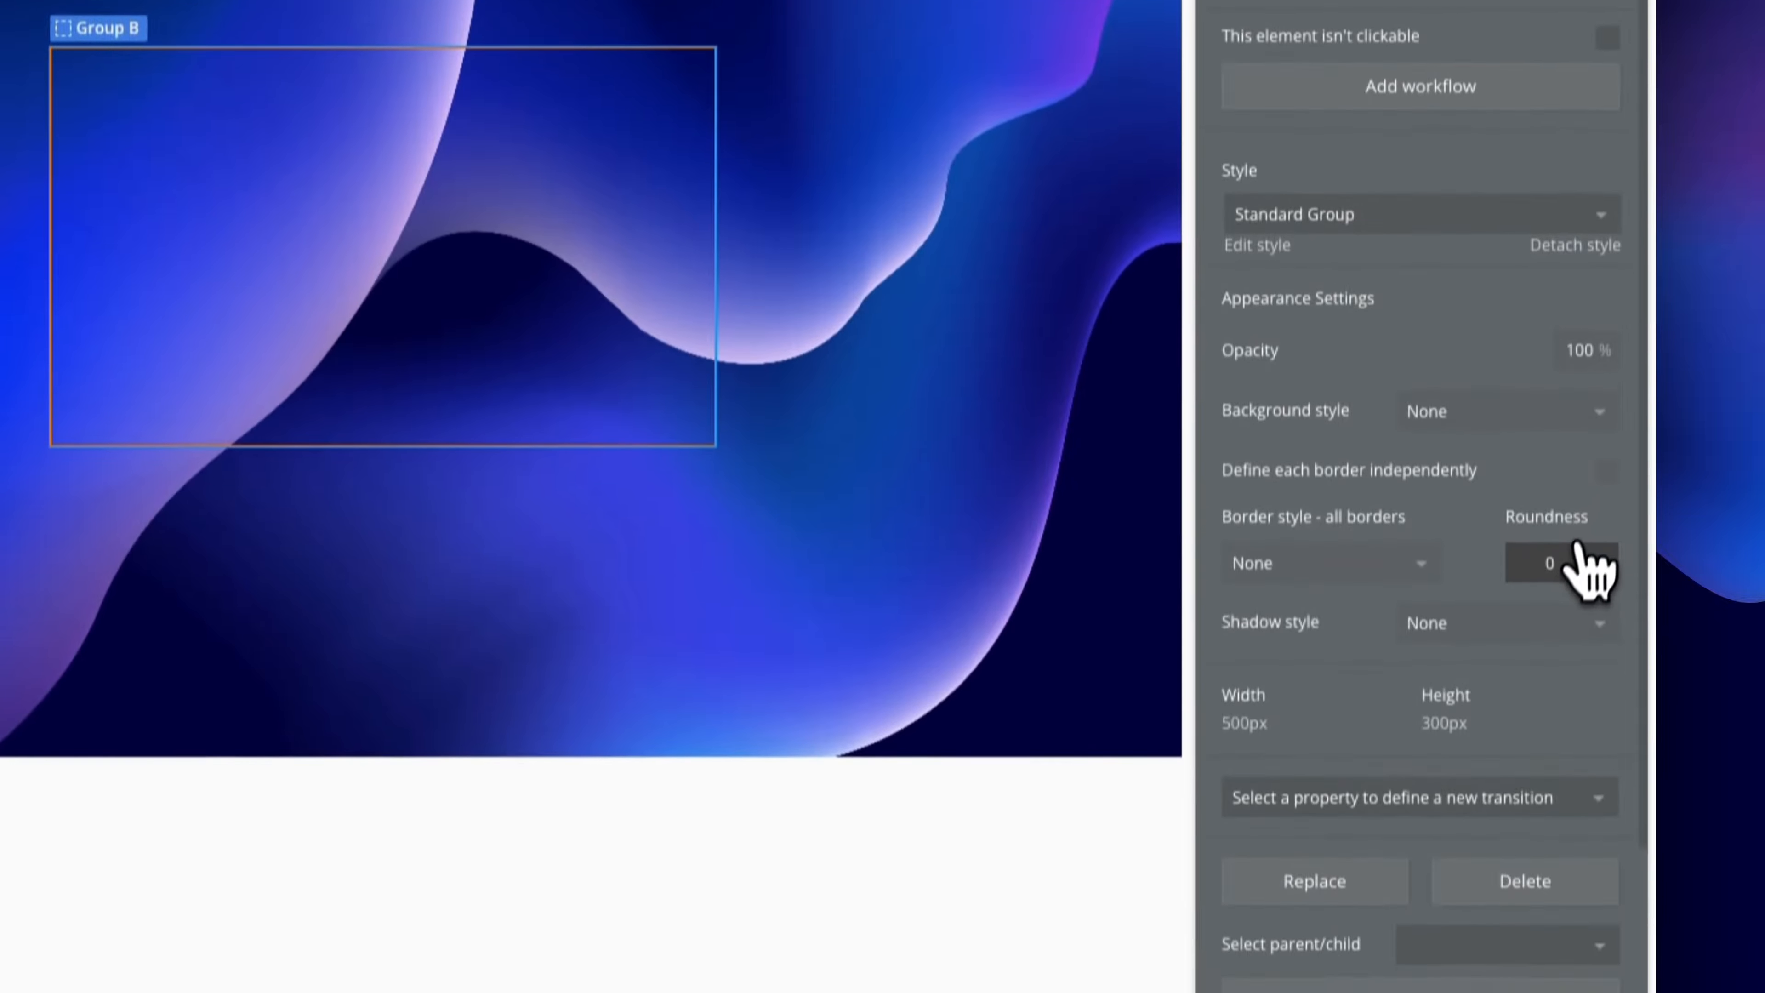
left_click(1558, 536)
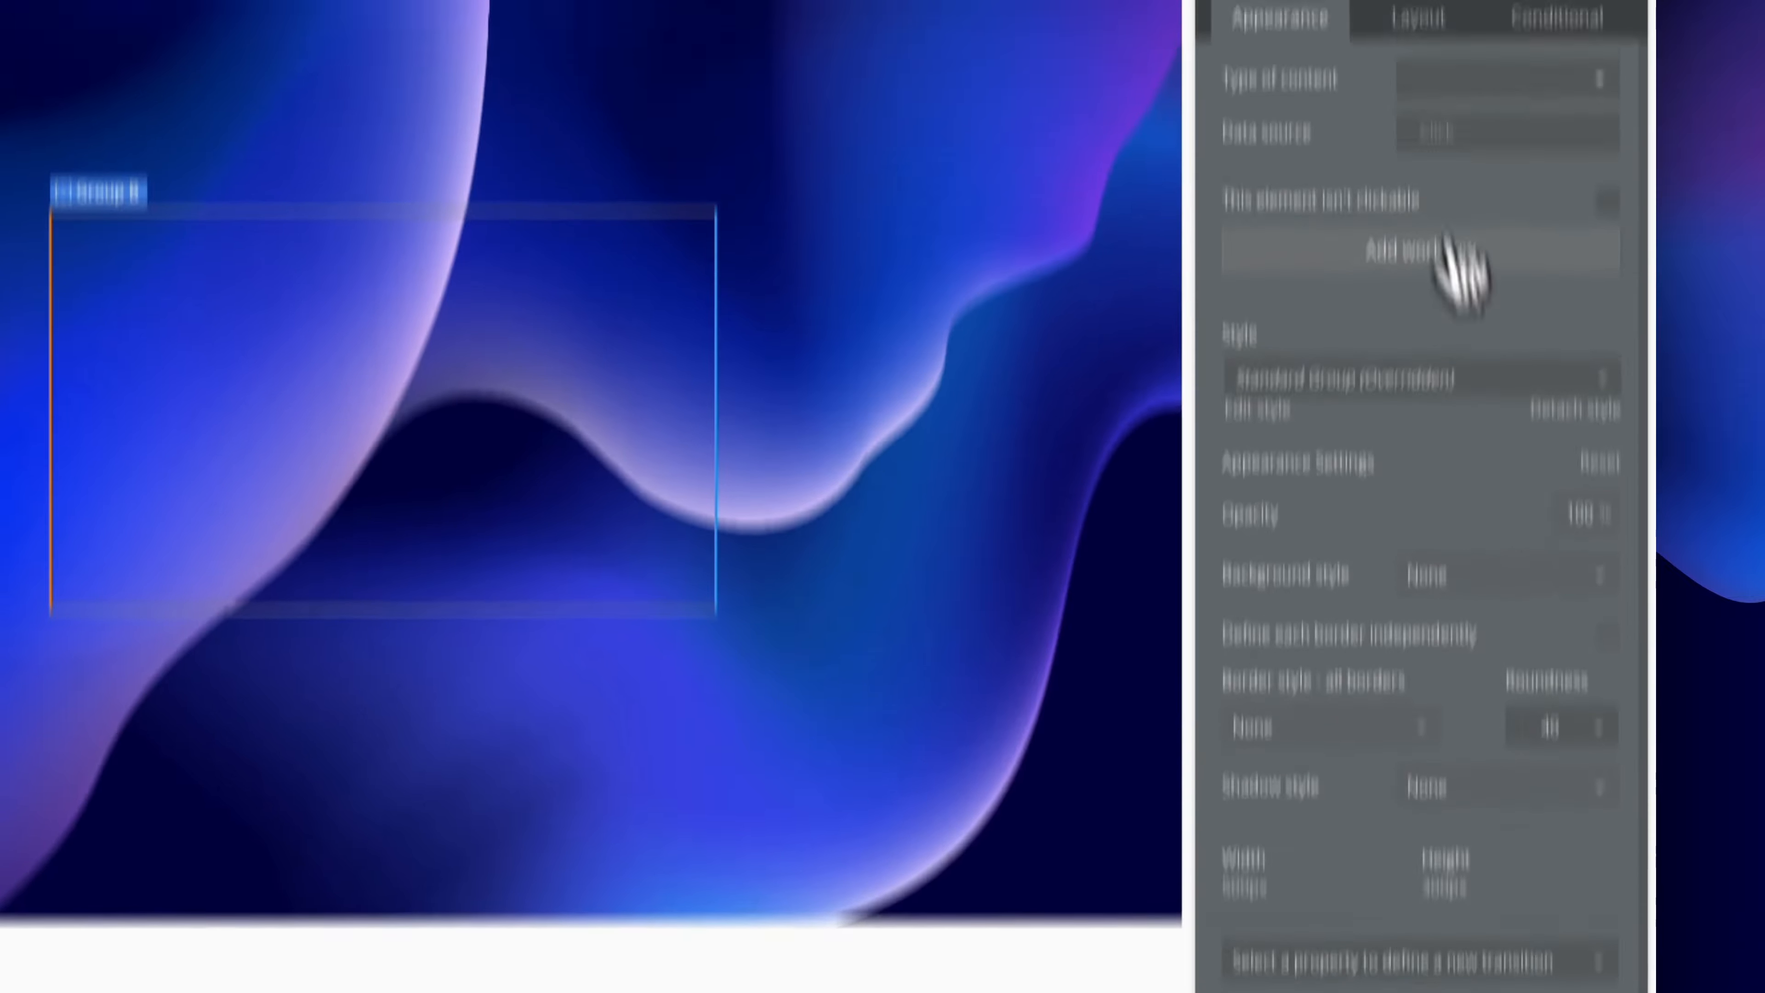
left_click(1406, 258)
left_click(1450, 343)
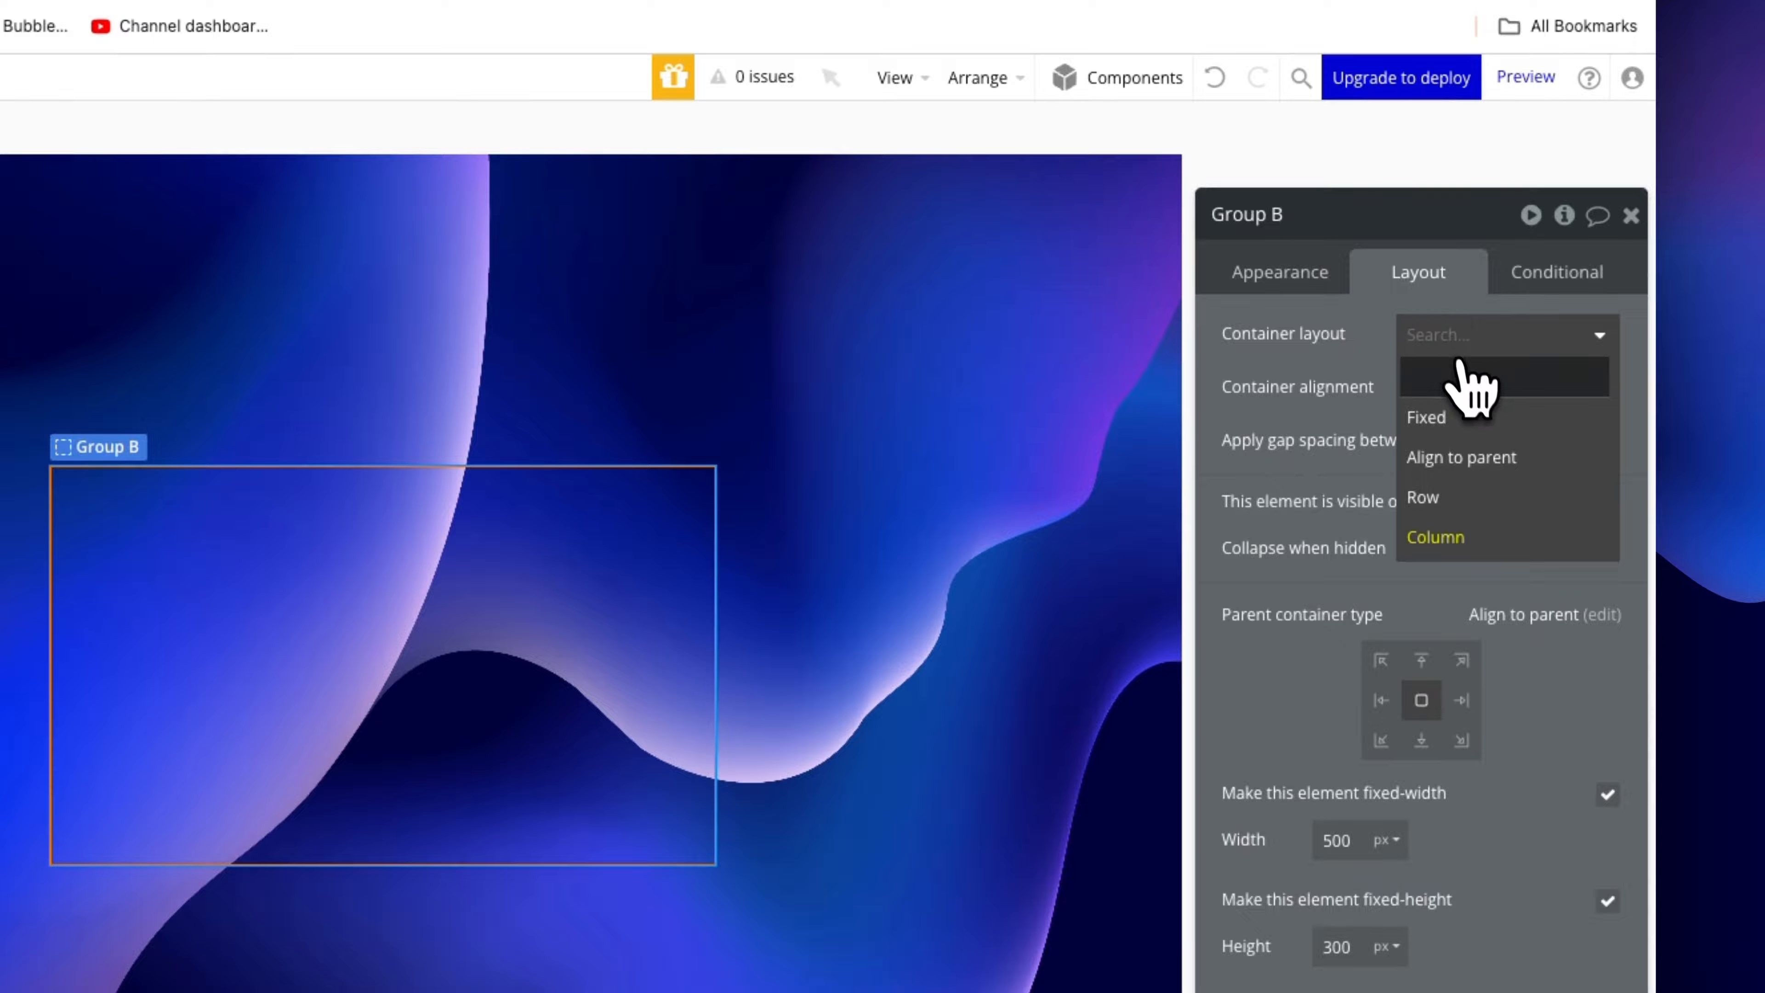
left_click(1505, 464)
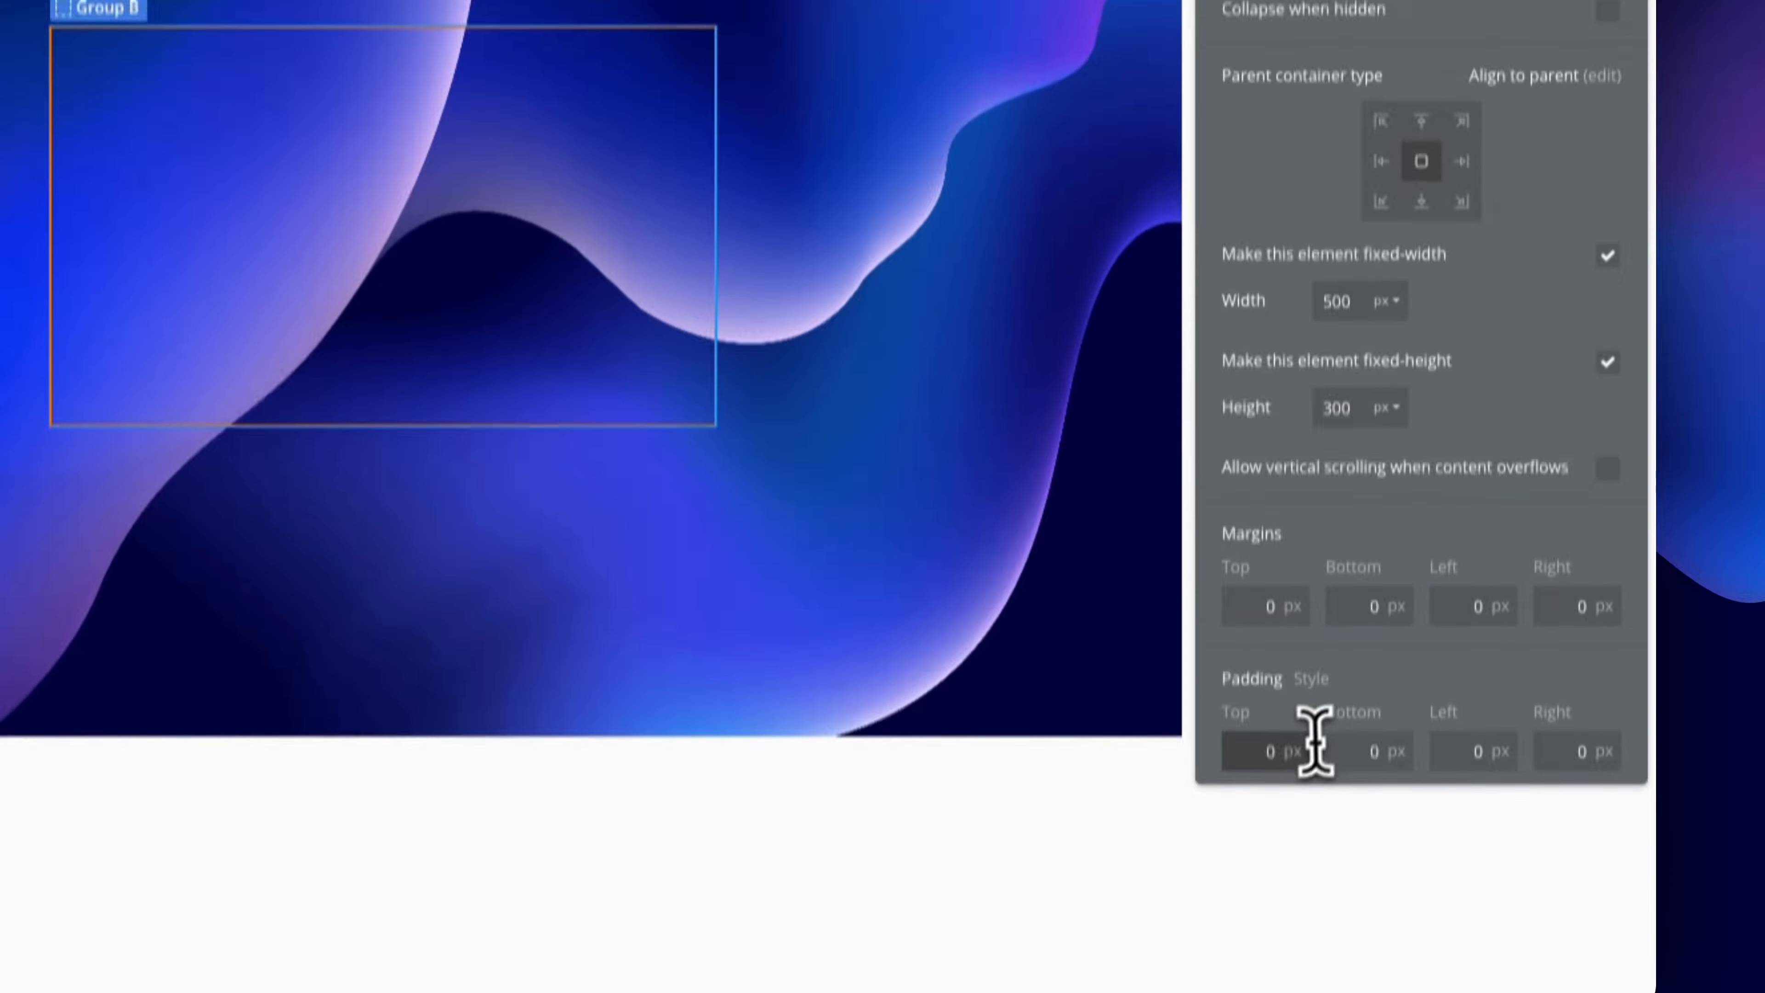
type("4")
key("Tab")
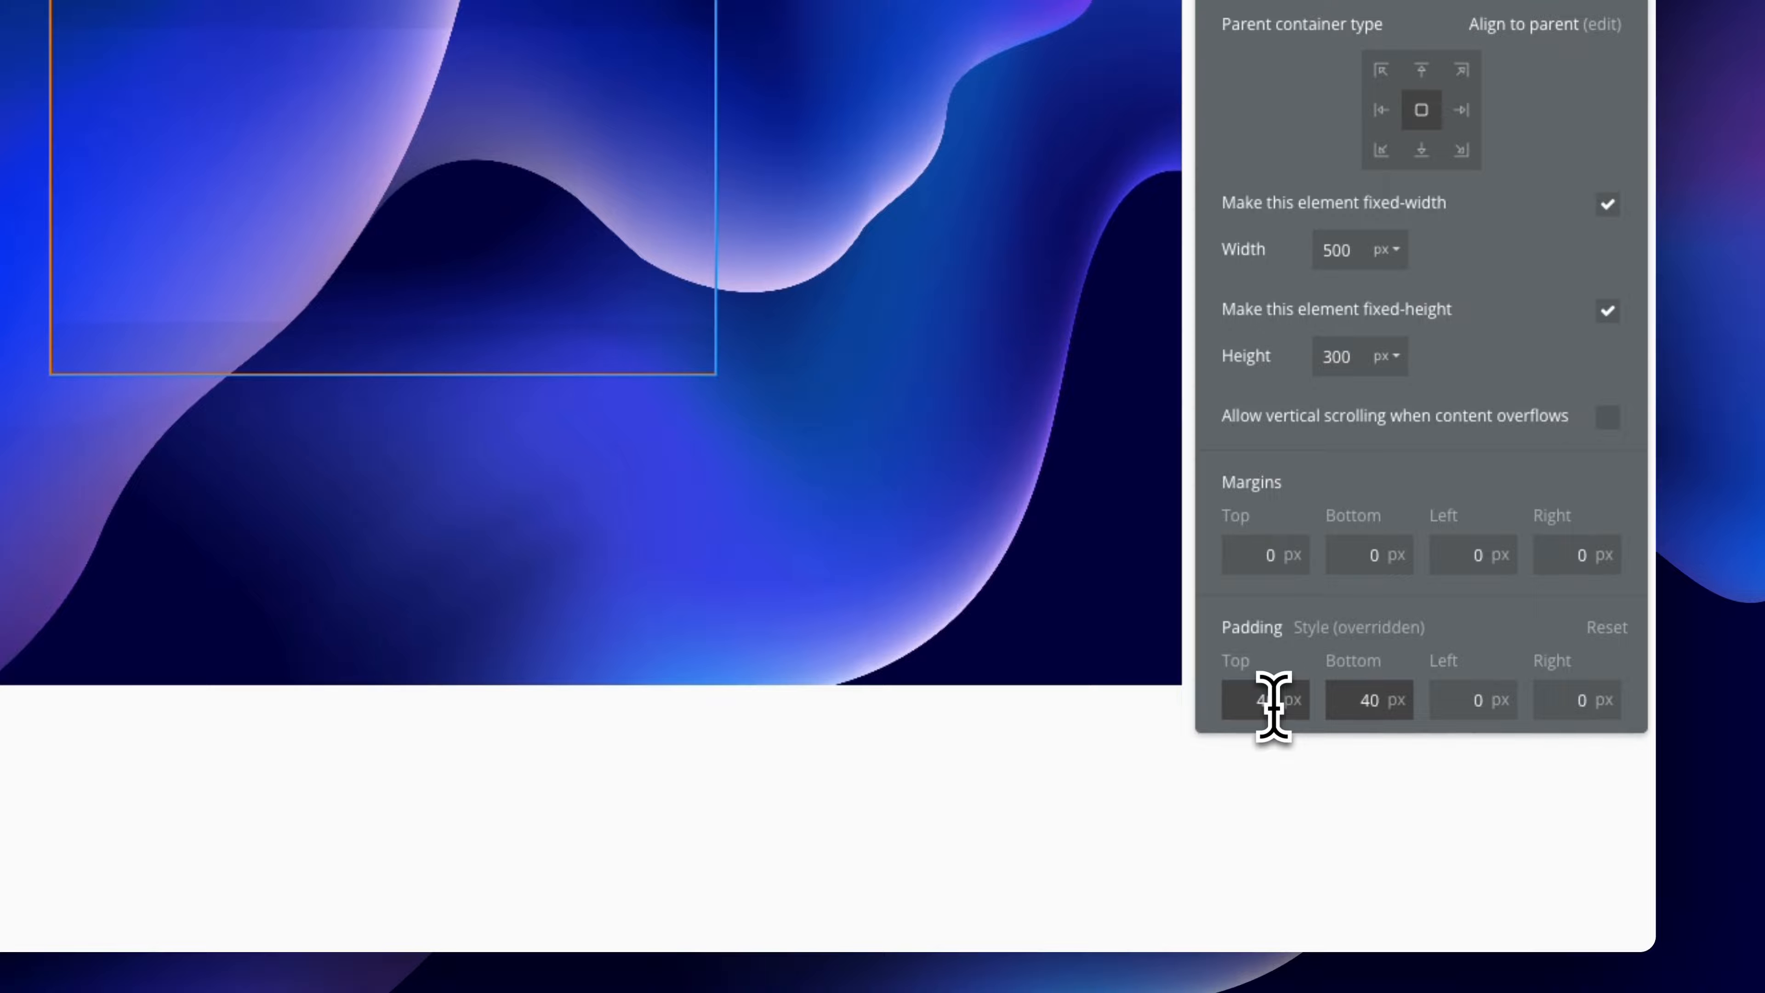
key("Tab")
type("40")
key("Tab")
type("40")
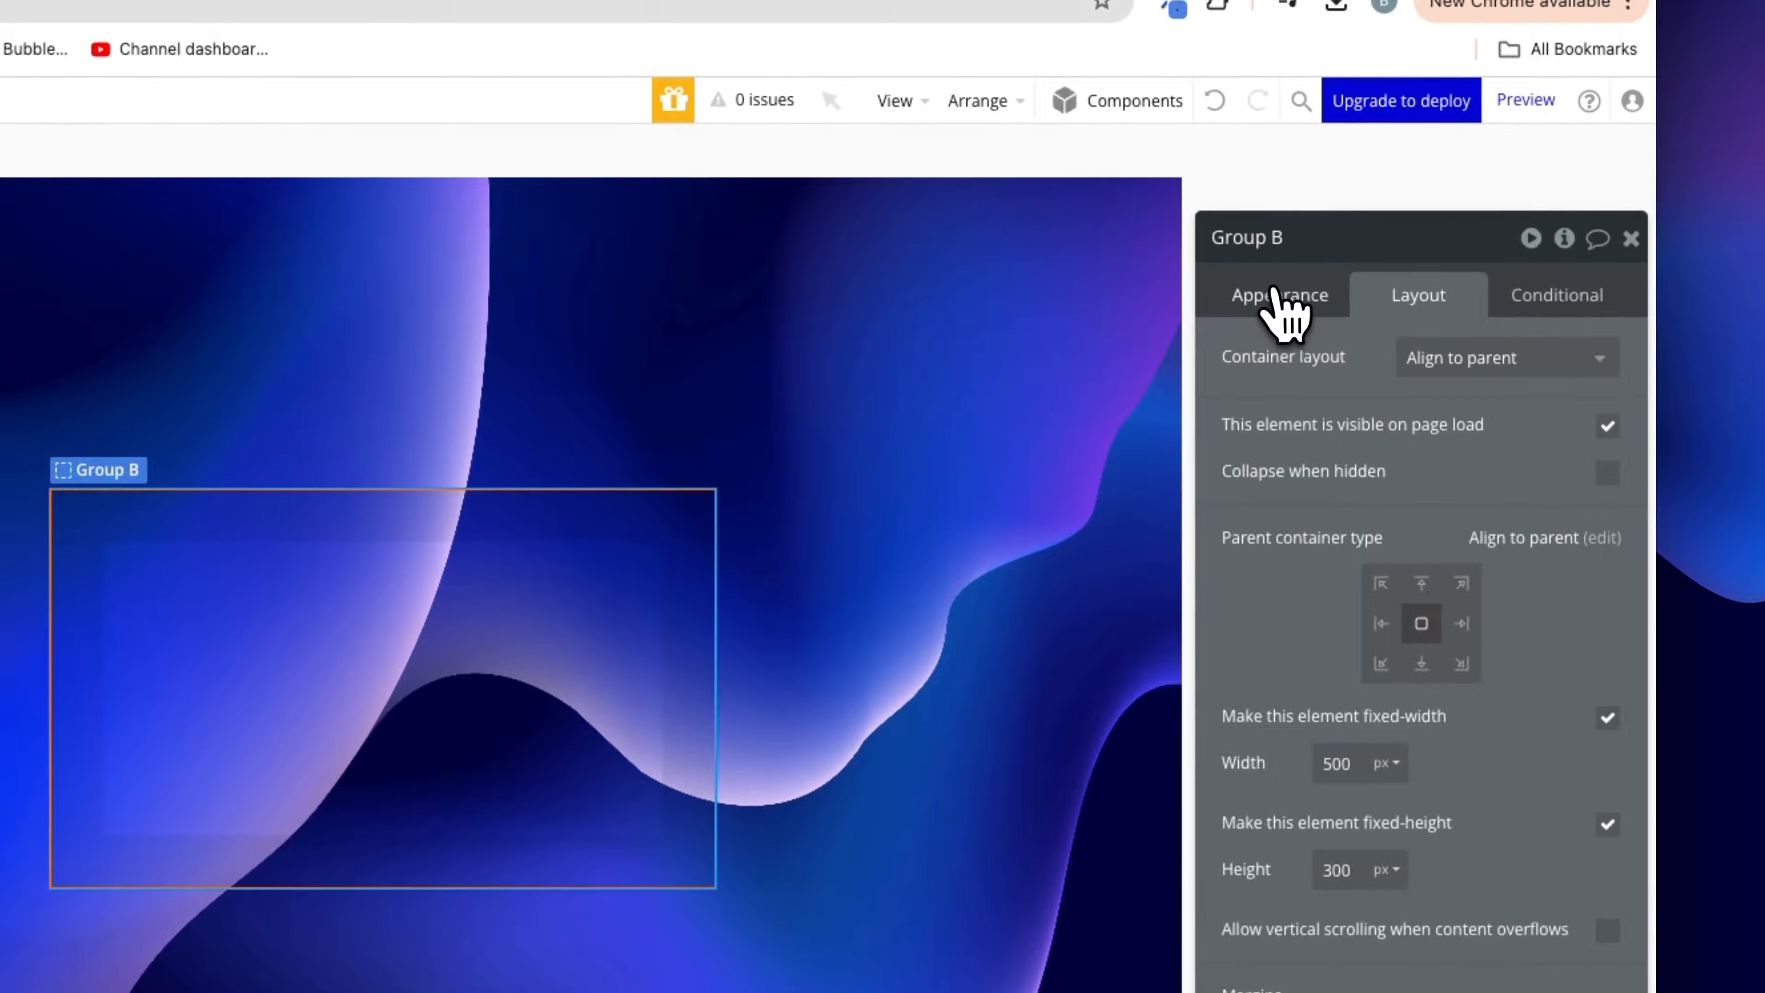
Change Group B's background style to a Linear gradient from white #FFFFFF to grey #AAAAAA
left_click(1286, 278)
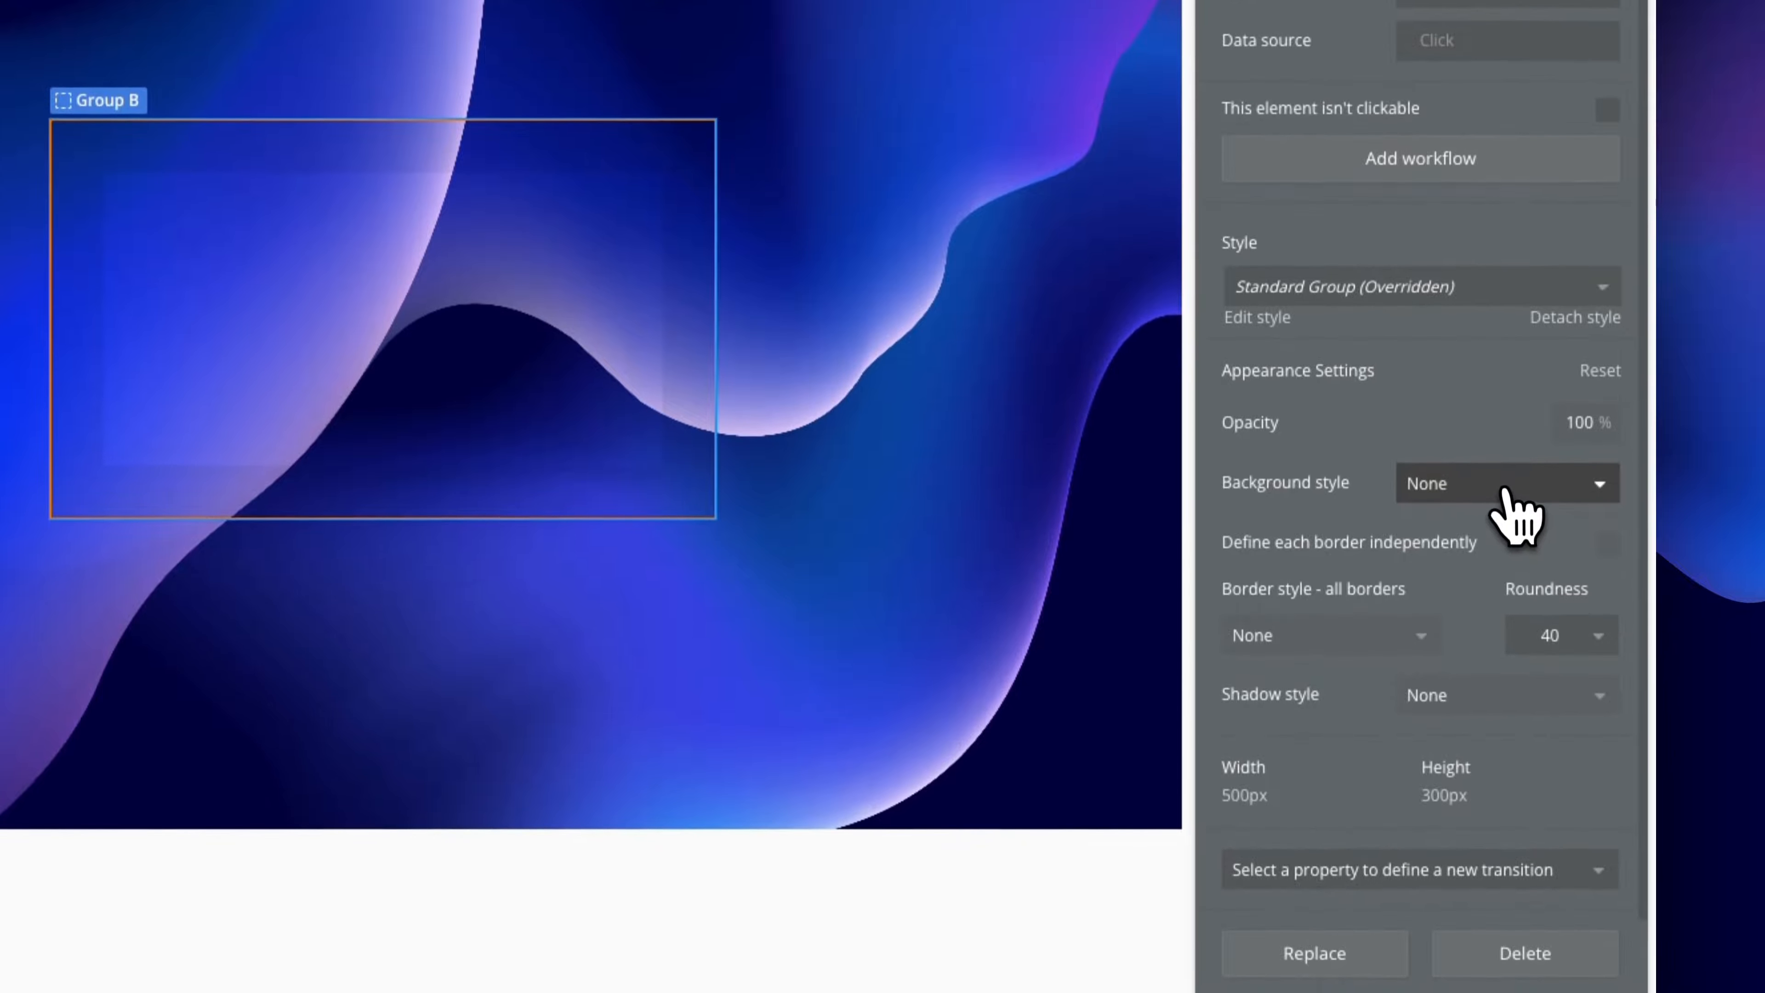
left_click(1518, 709)
left_click(1498, 650)
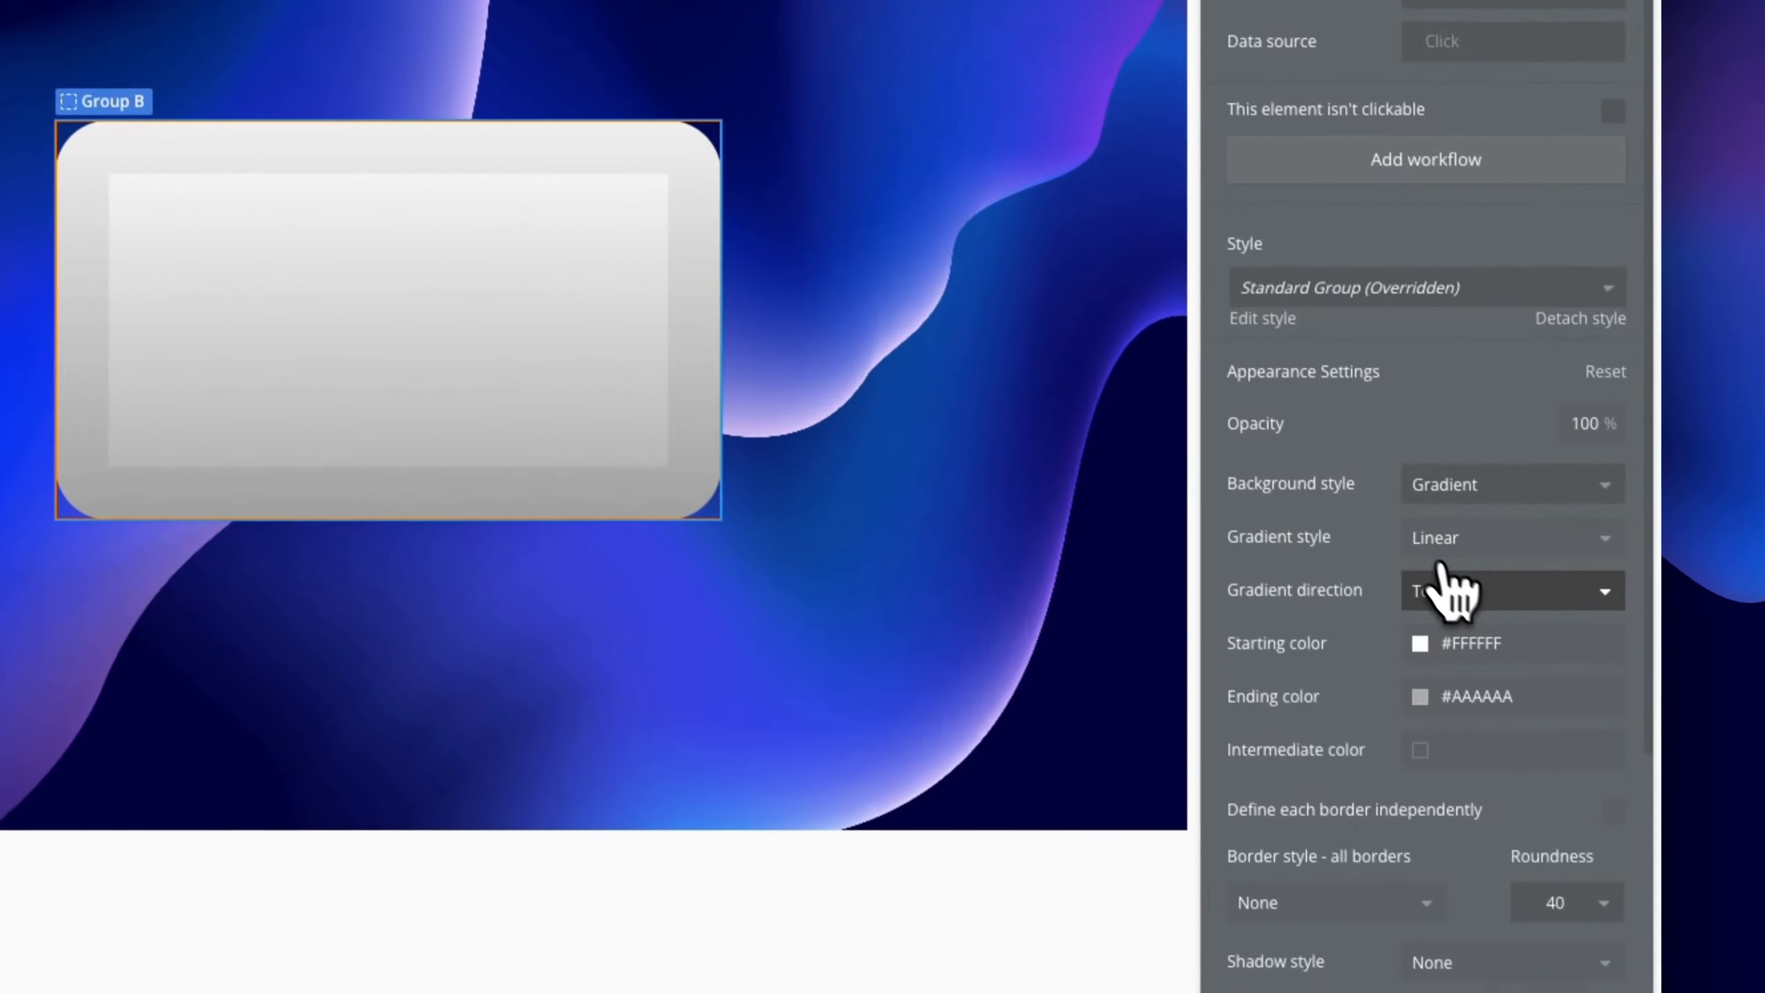
left_click(1503, 669)
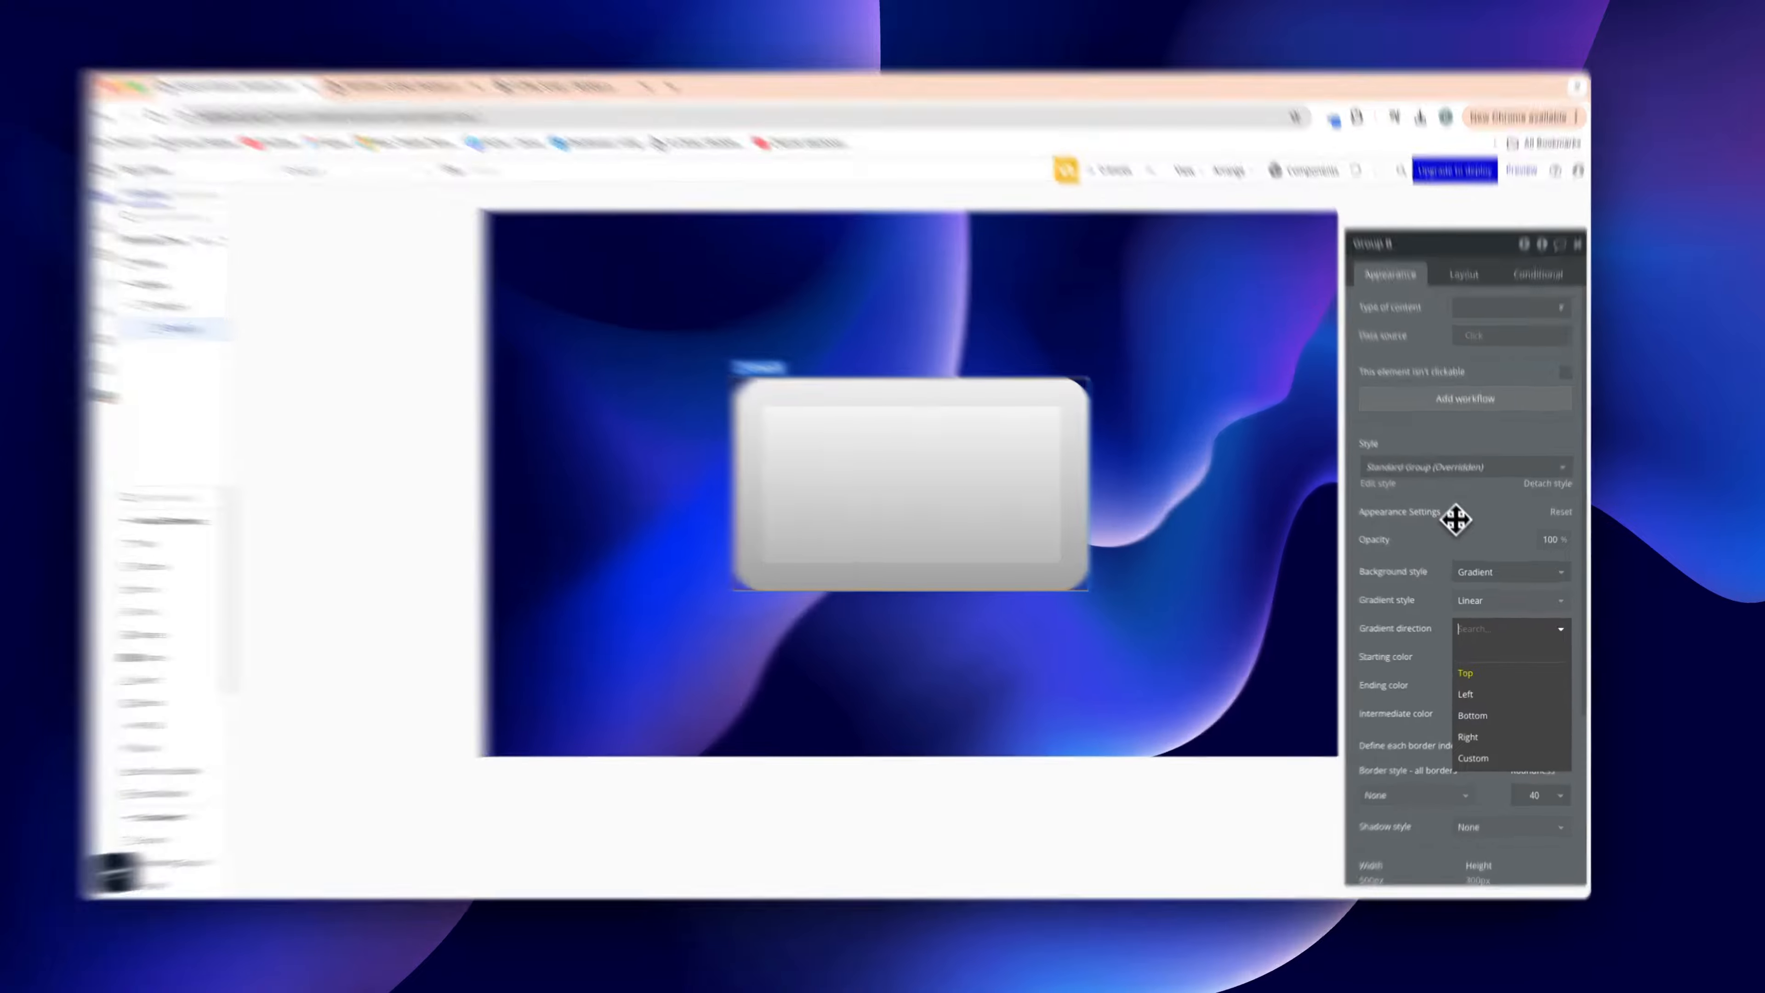
Set Group B's gradient direction to Custom at 135 degrees
left_click(1459, 529)
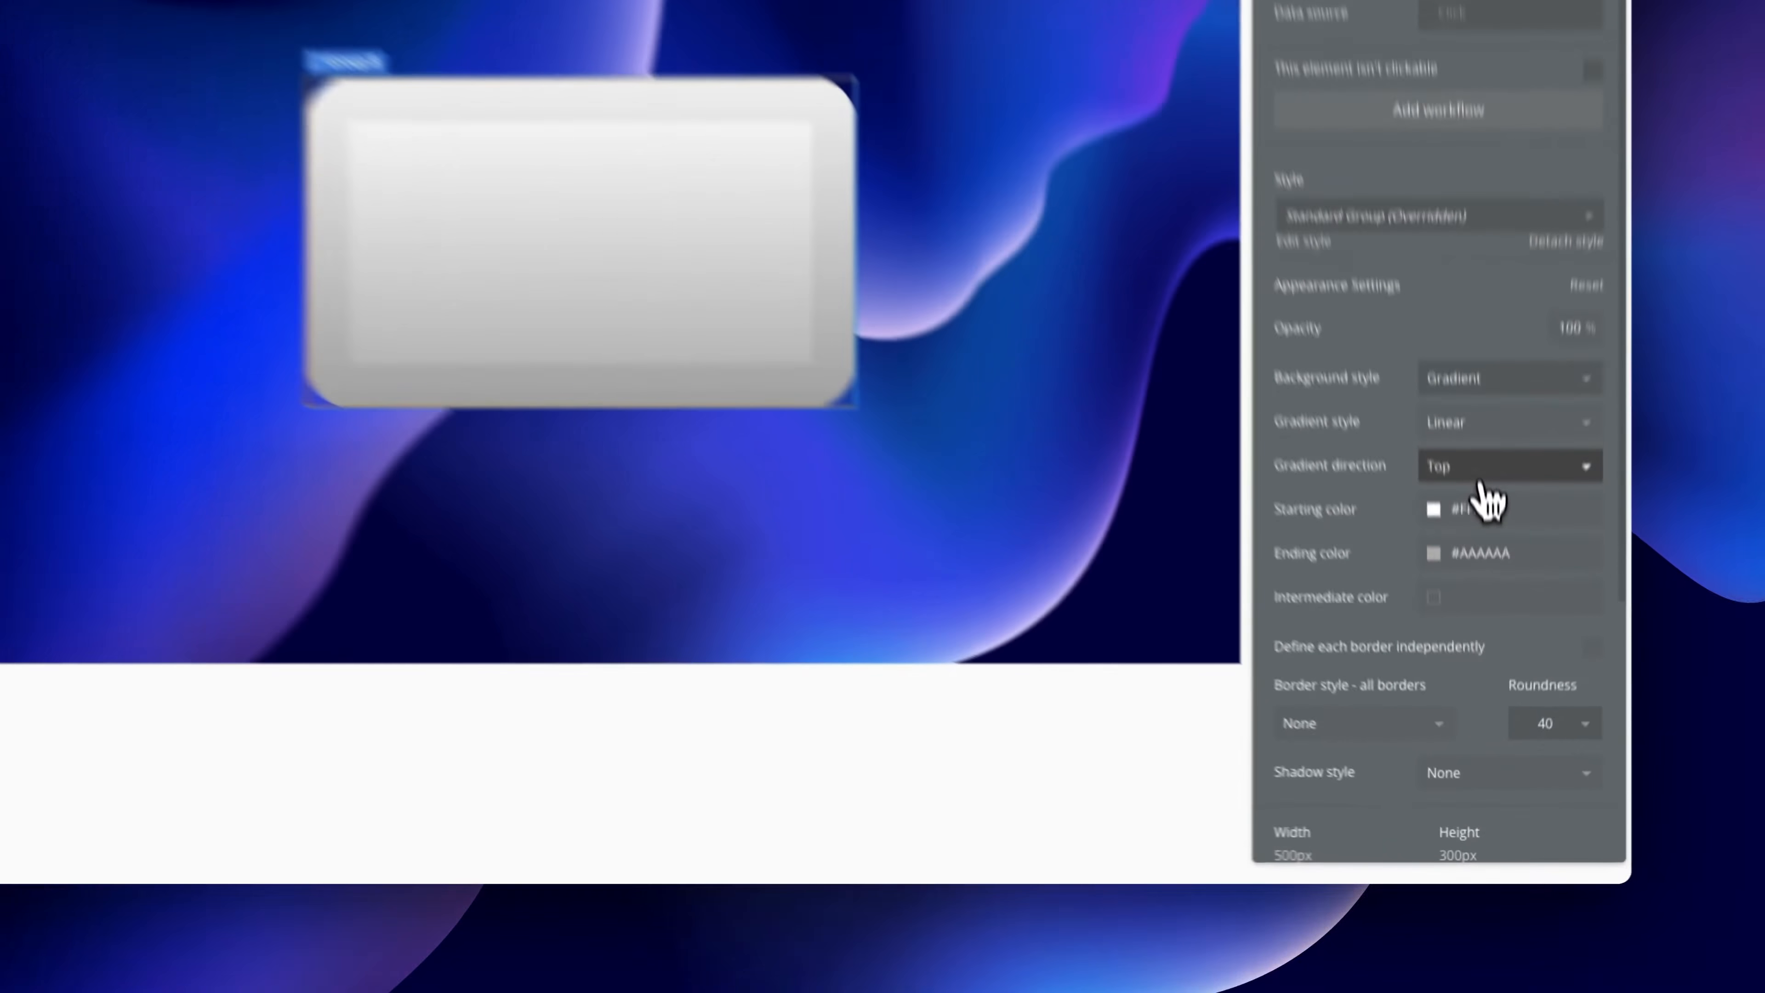
left_click(1480, 628)
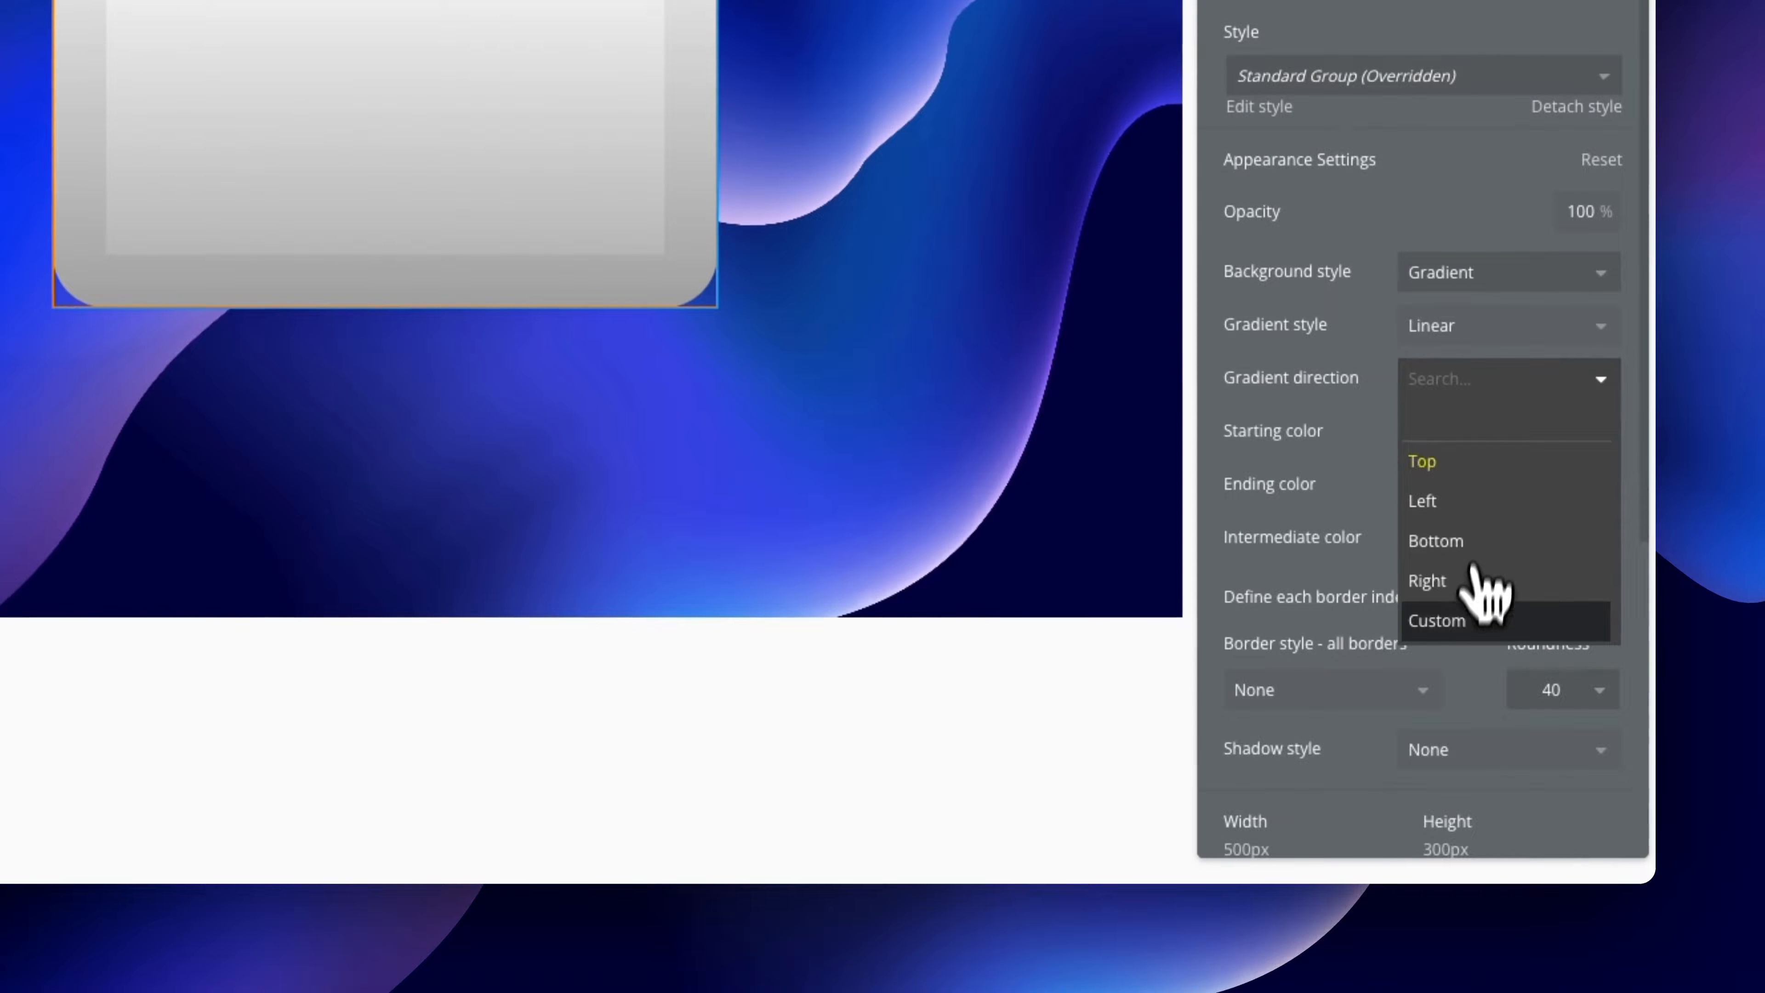
left_click(1471, 618)
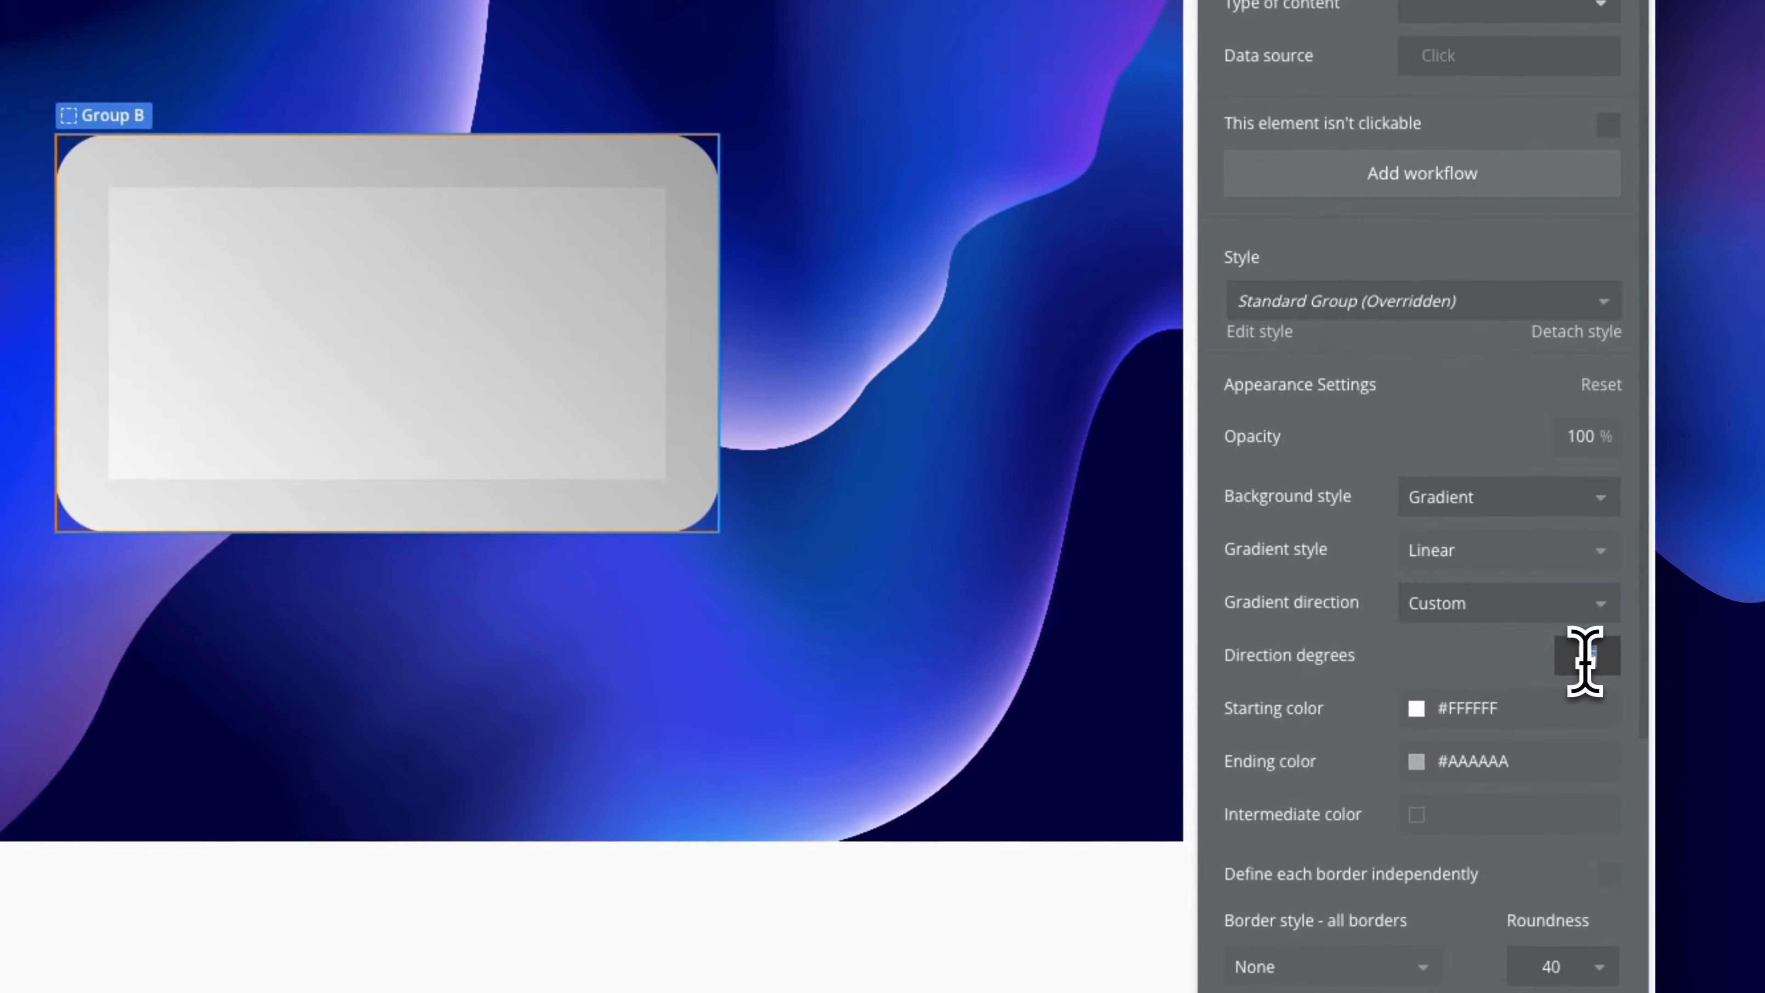
left_click(1584, 661)
type("13")
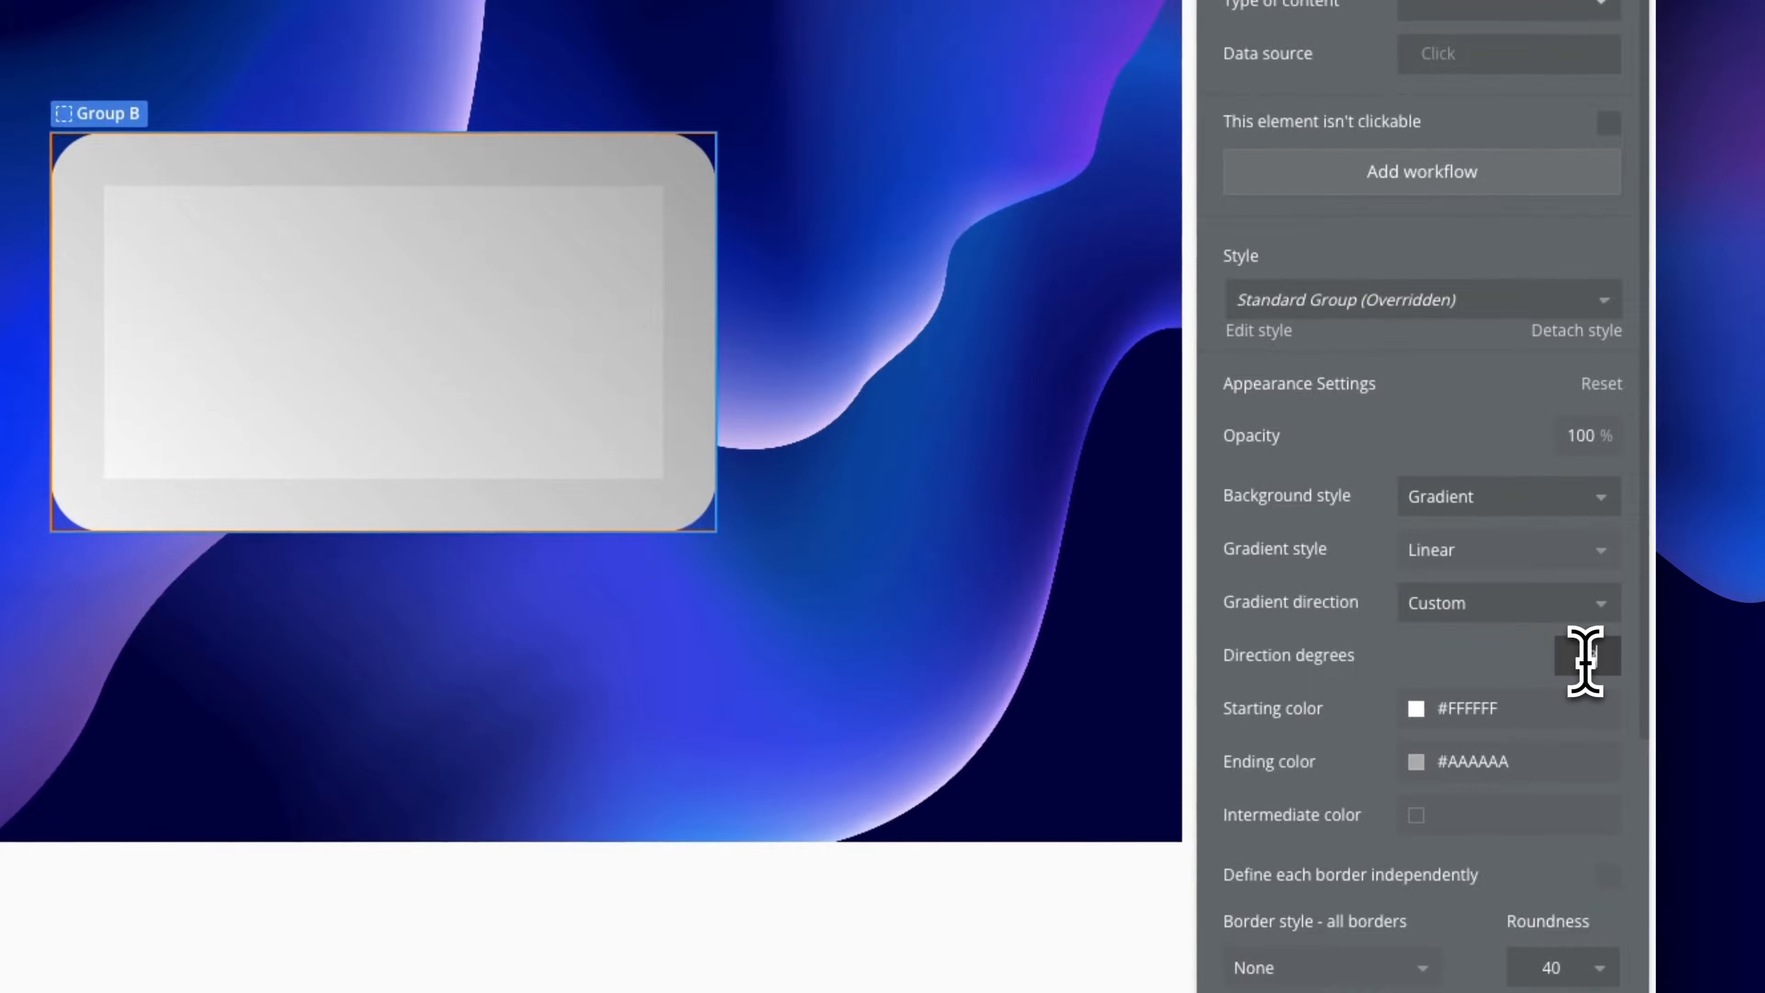
type("5")
left_click(1527, 679)
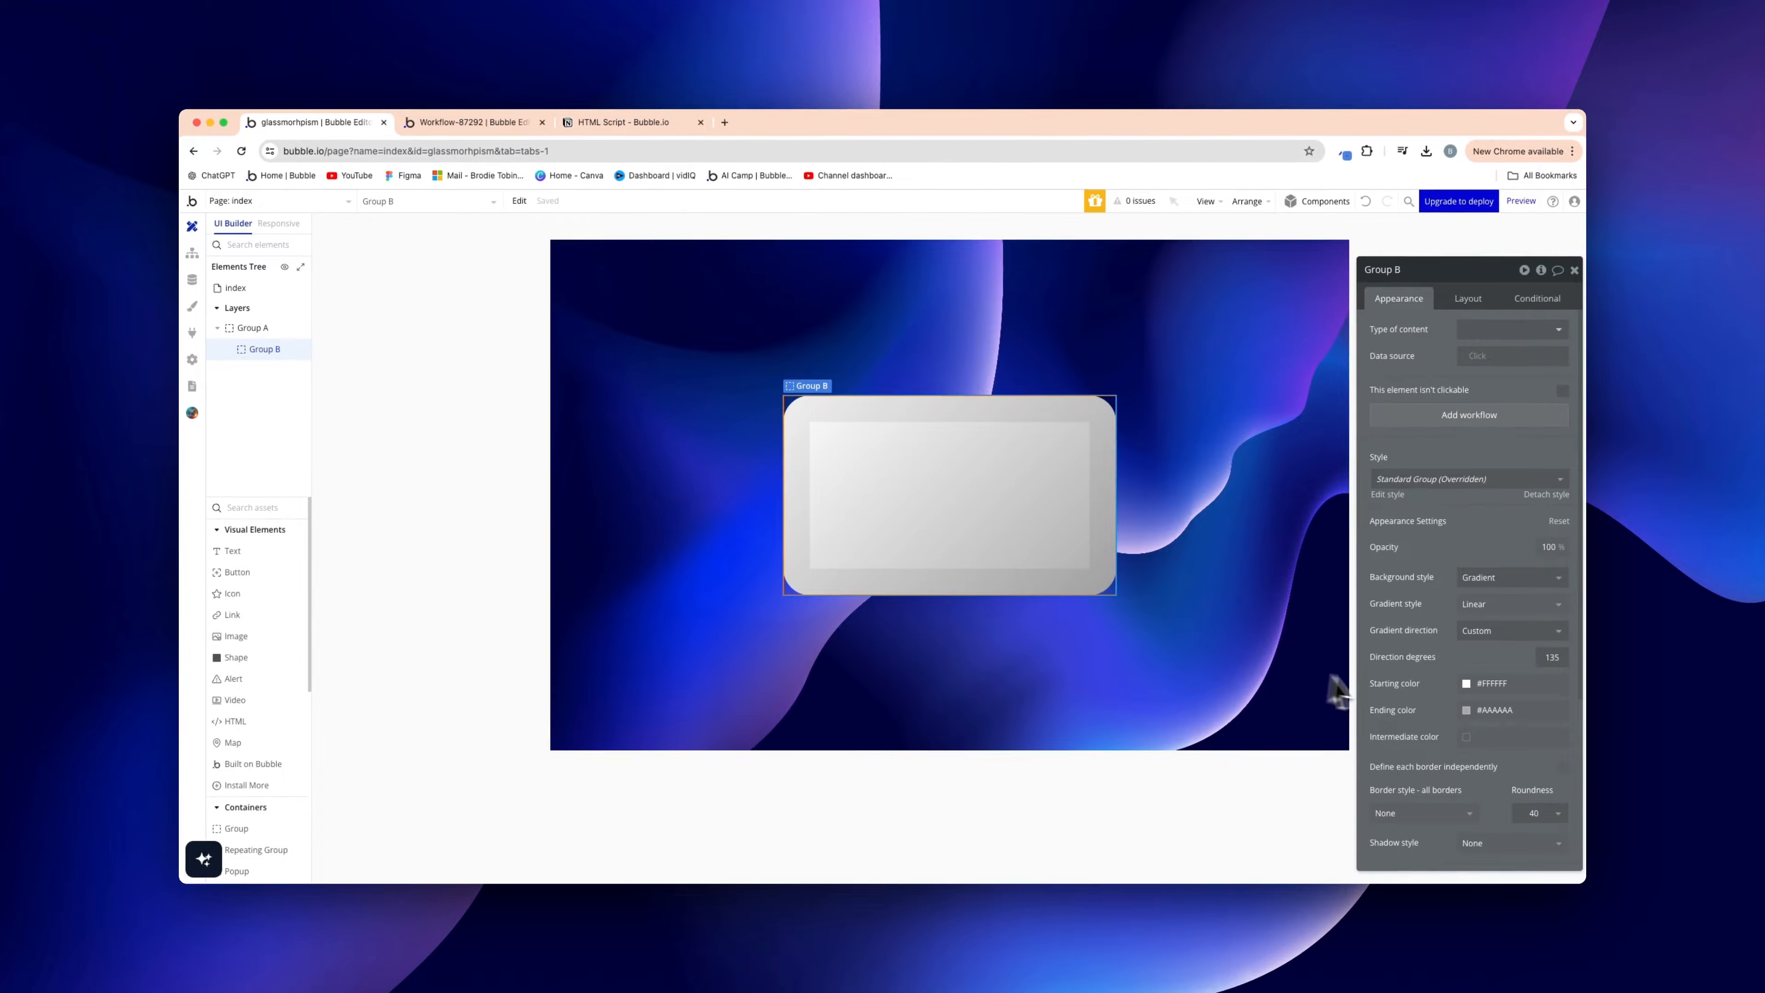
left_click(1501, 709)
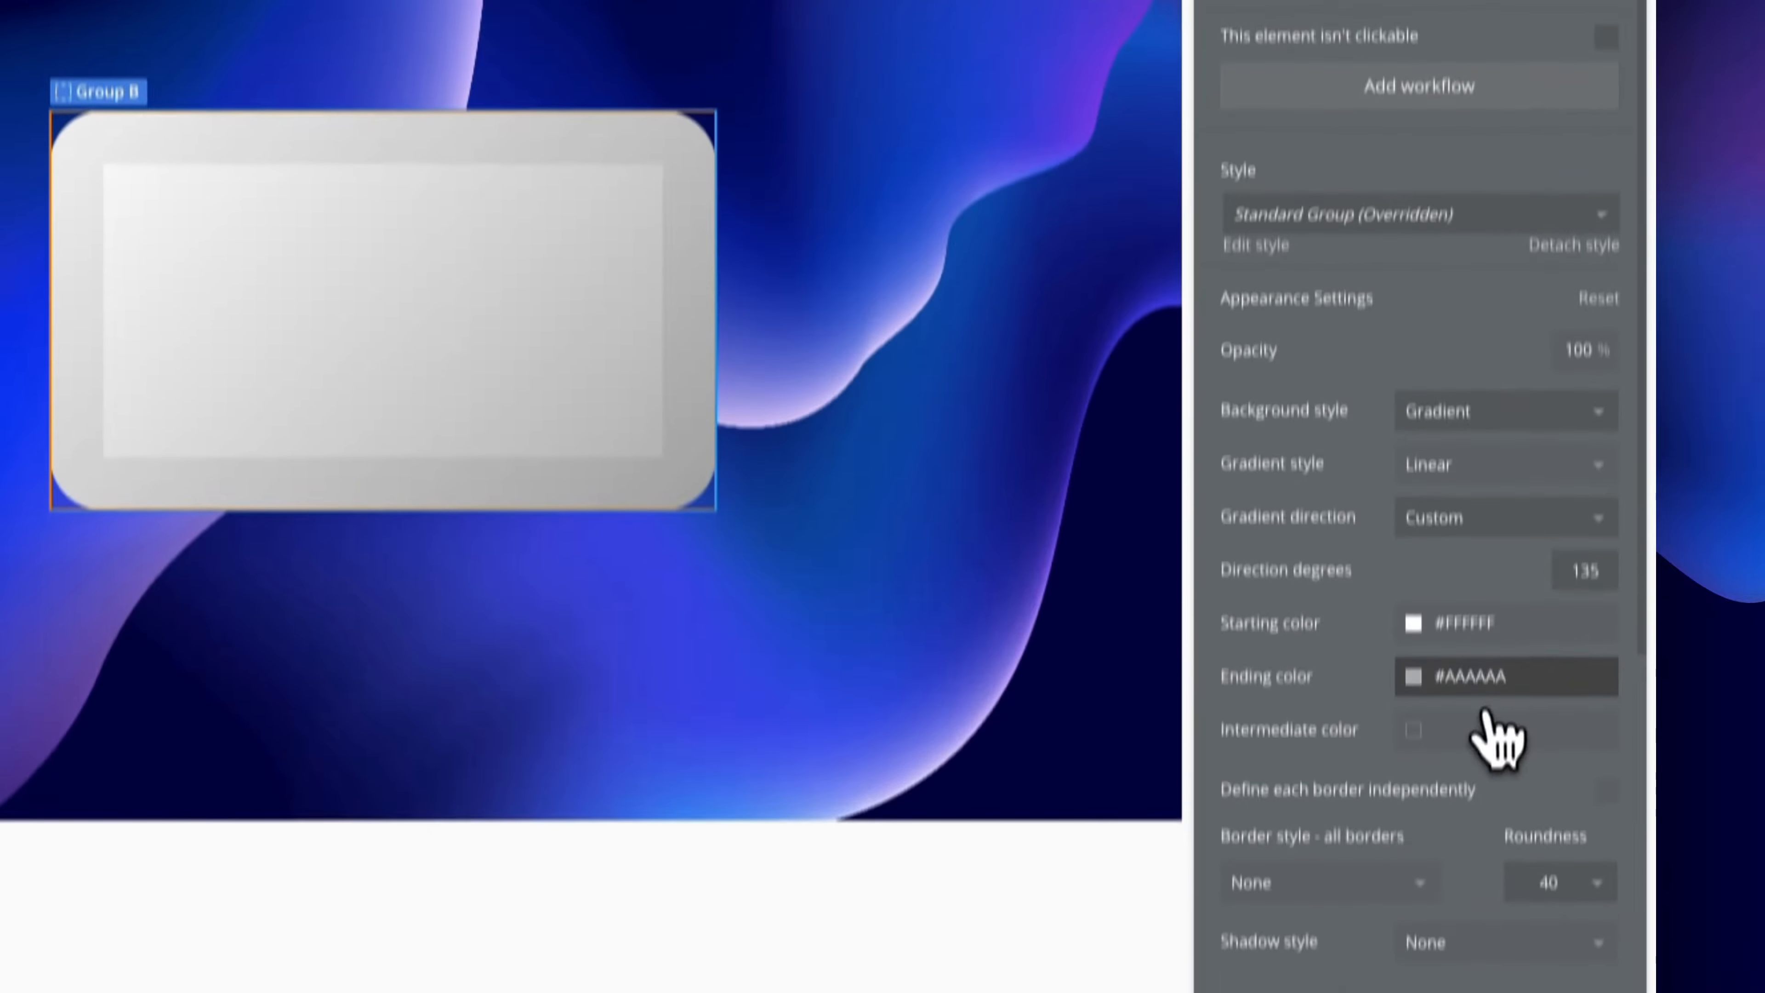
Make the gradient end on the Surface white variable and give its starting colour 50% opacity
left_click(1480, 641)
left_click(1491, 854)
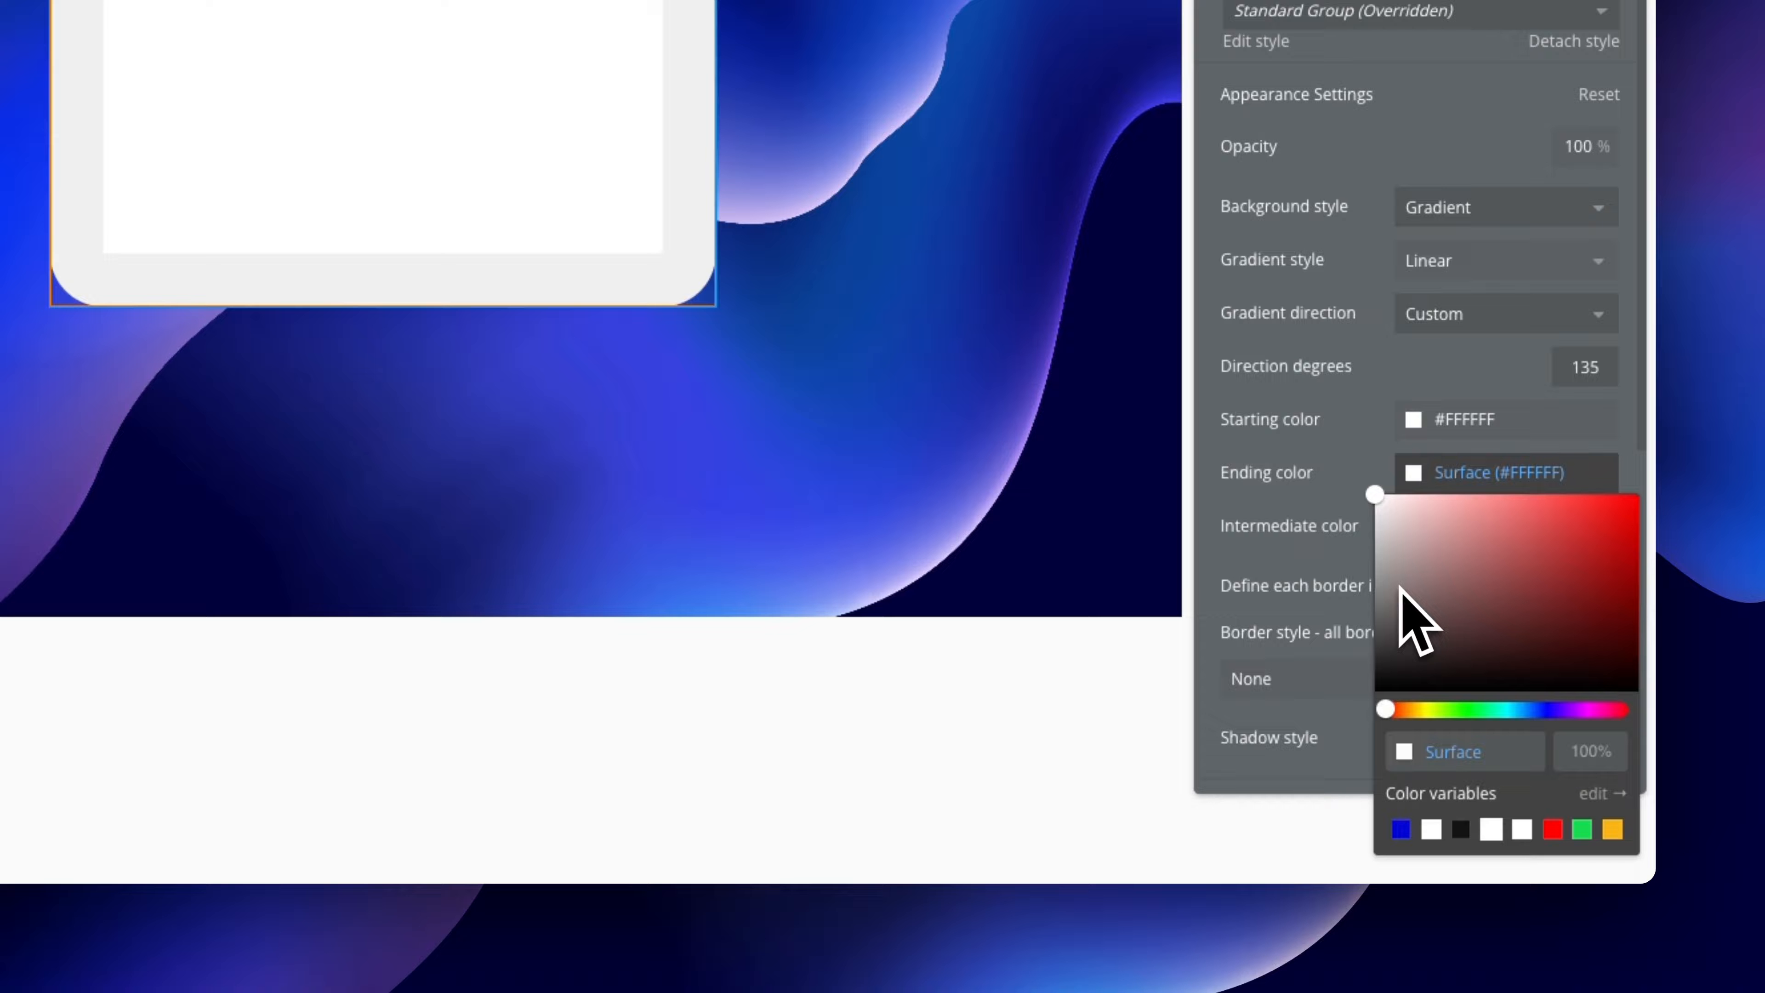
left_click(1480, 419)
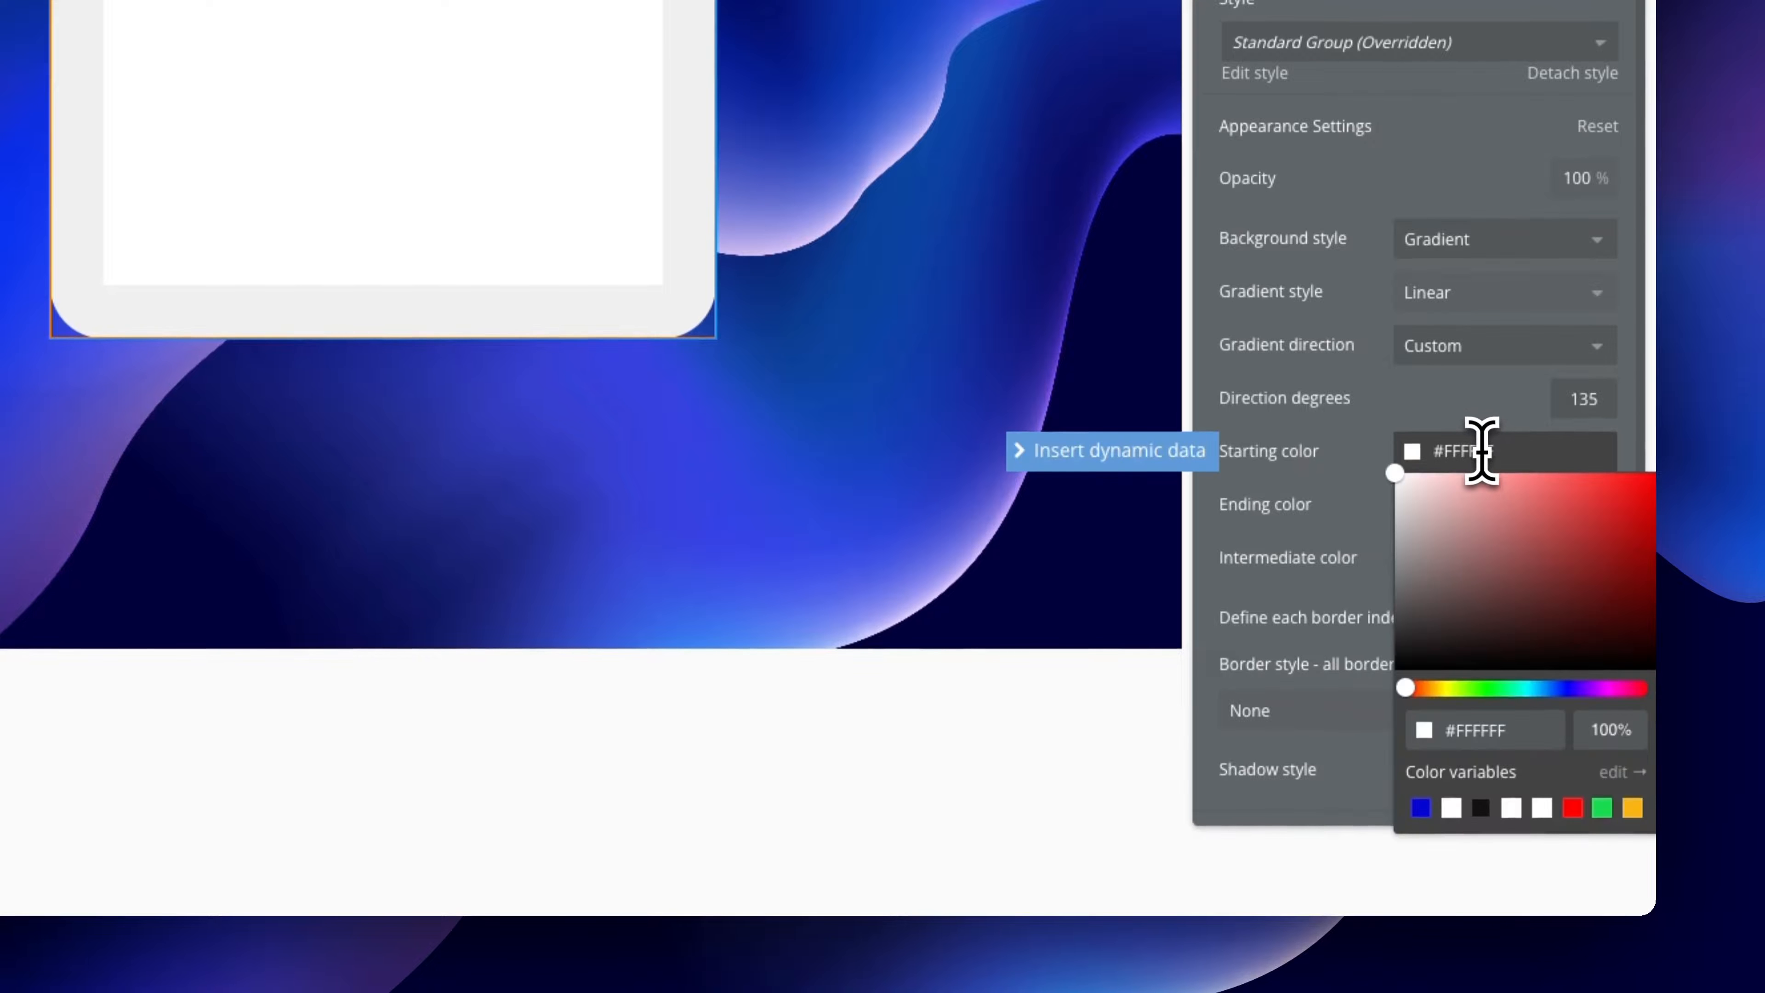
left_click(1603, 730)
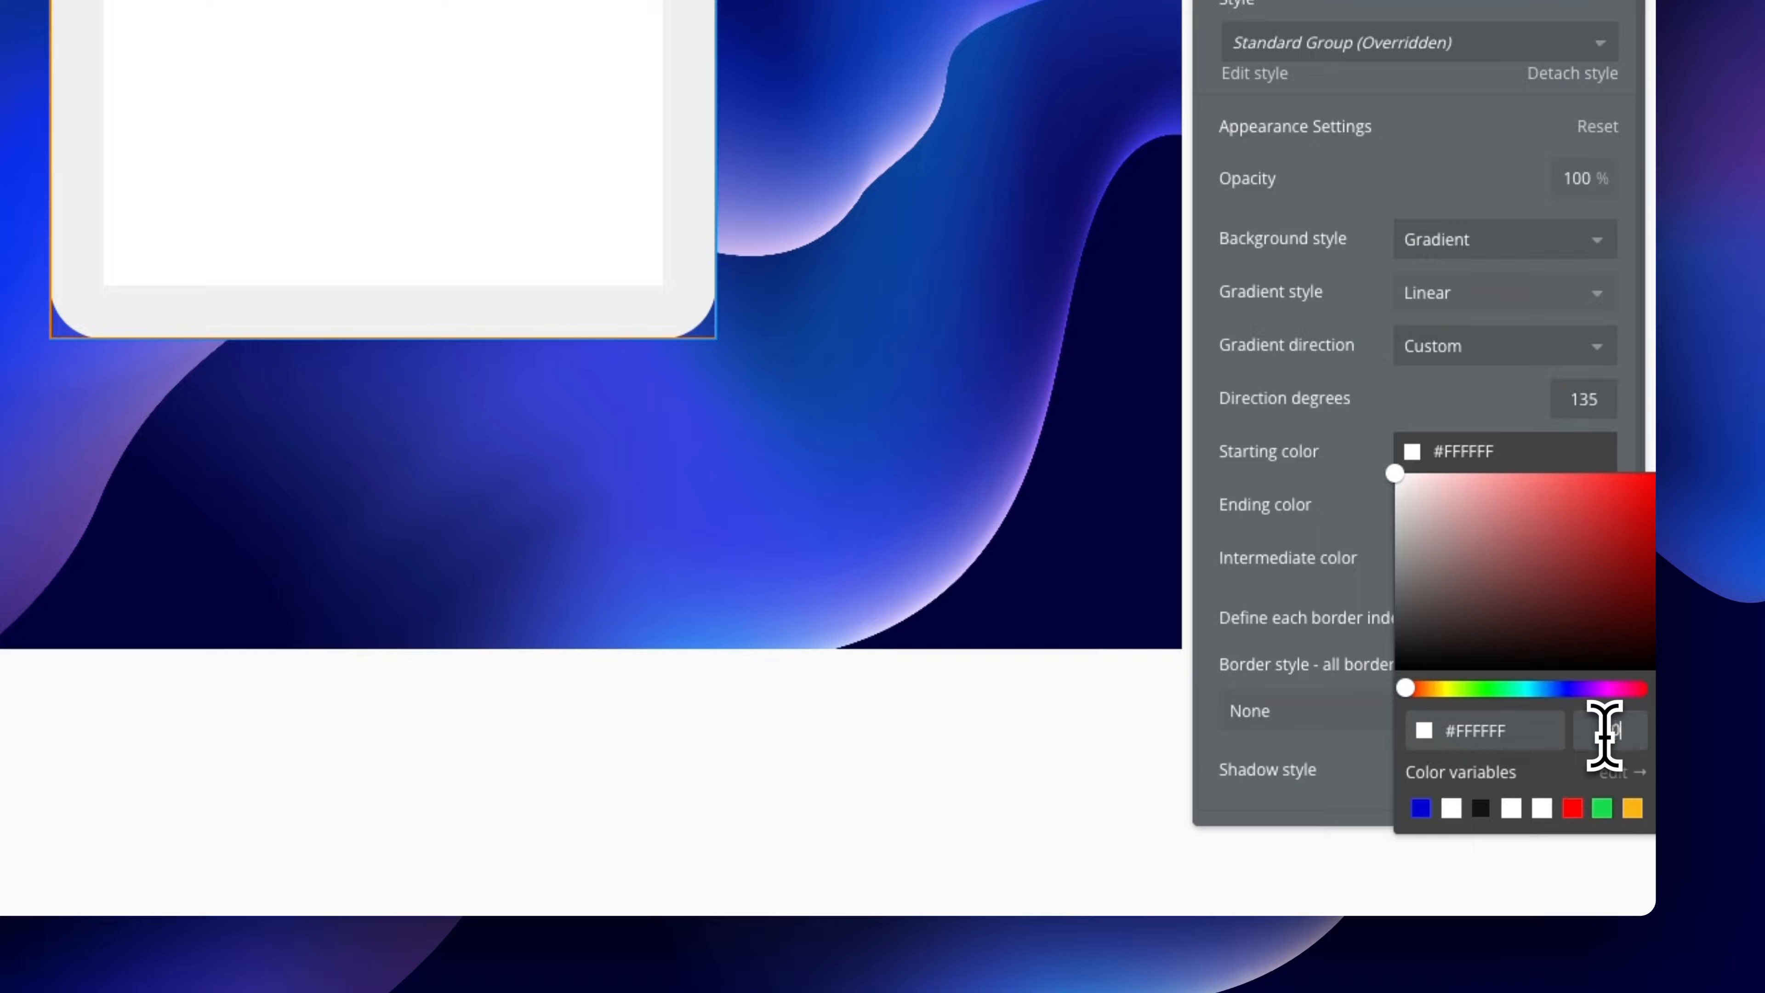
type("50")
left_click(1423, 449)
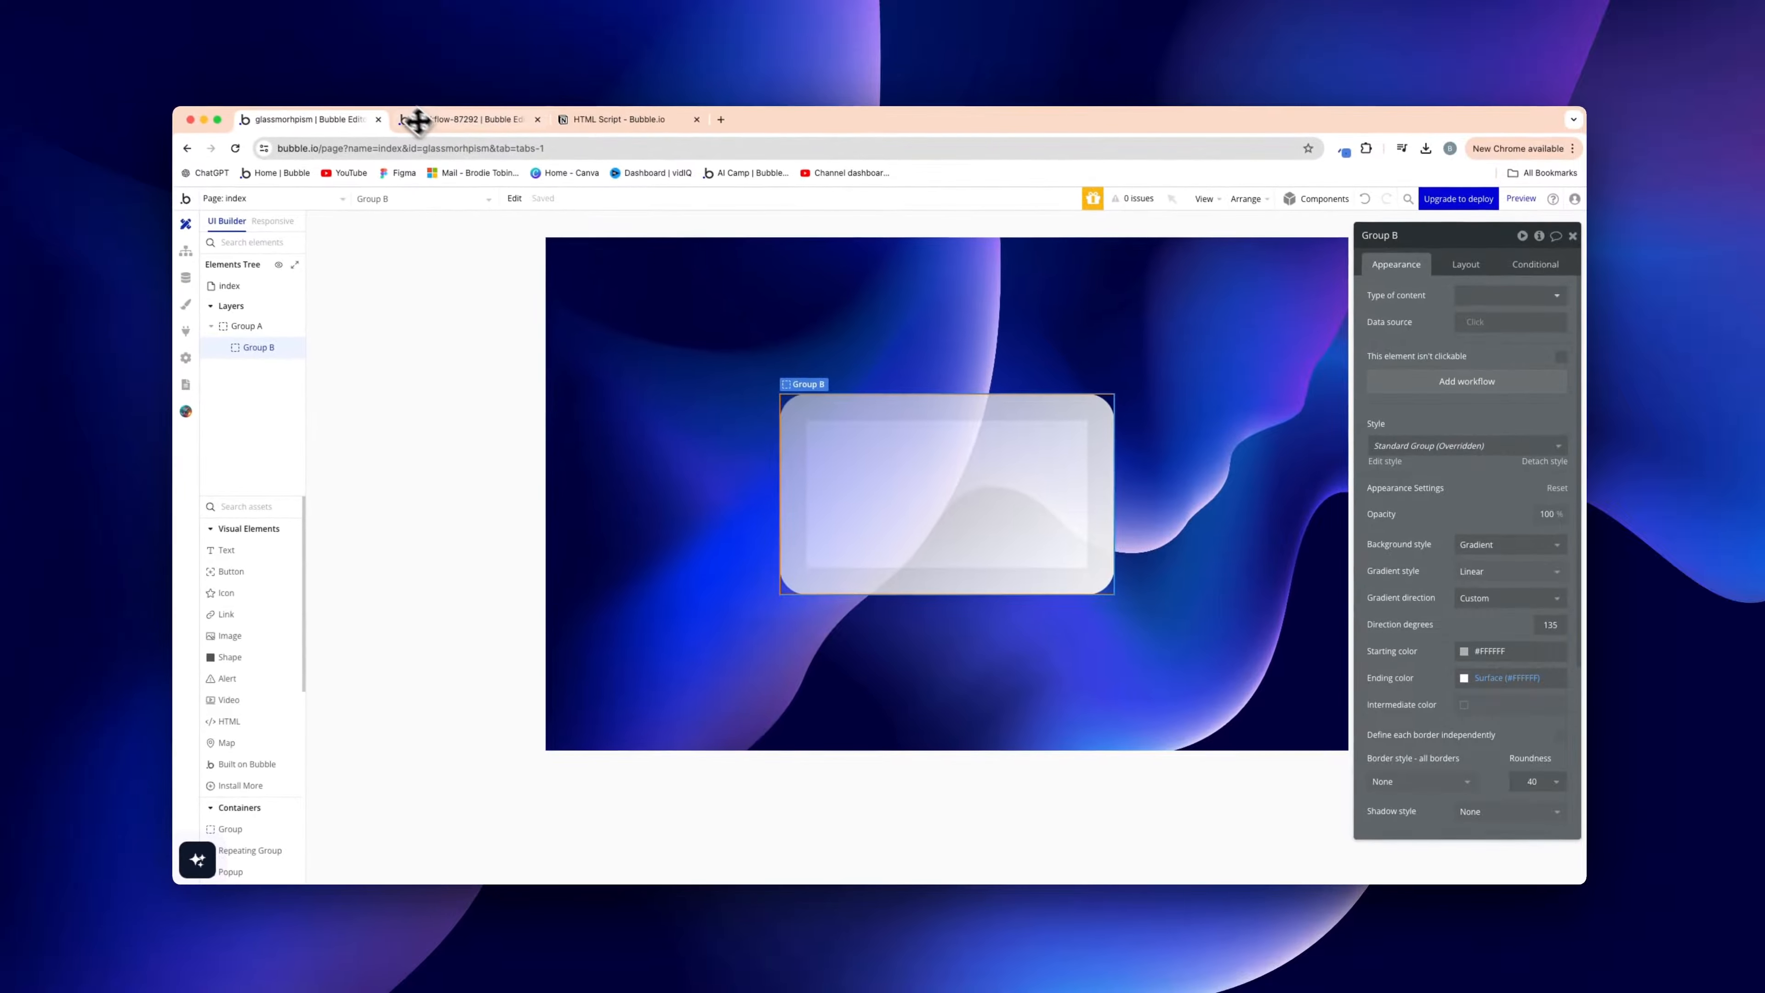
left_click(471, 125)
double_click(882, 469)
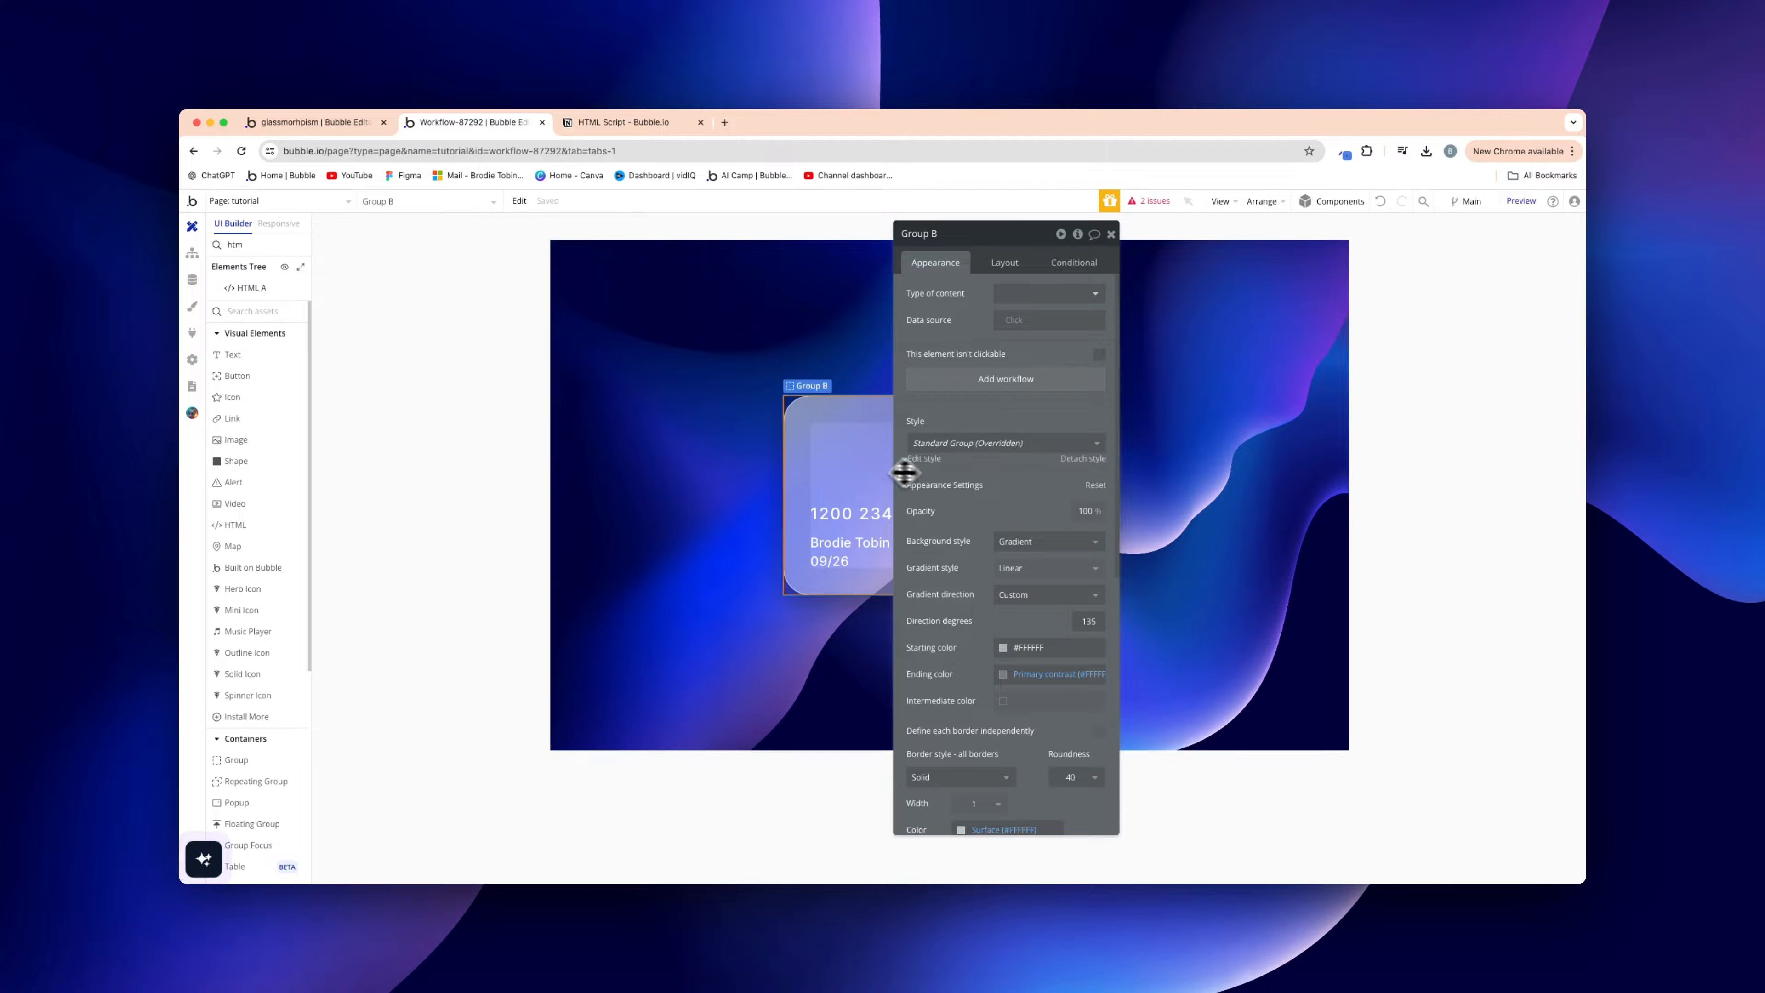
left_click(1005, 651)
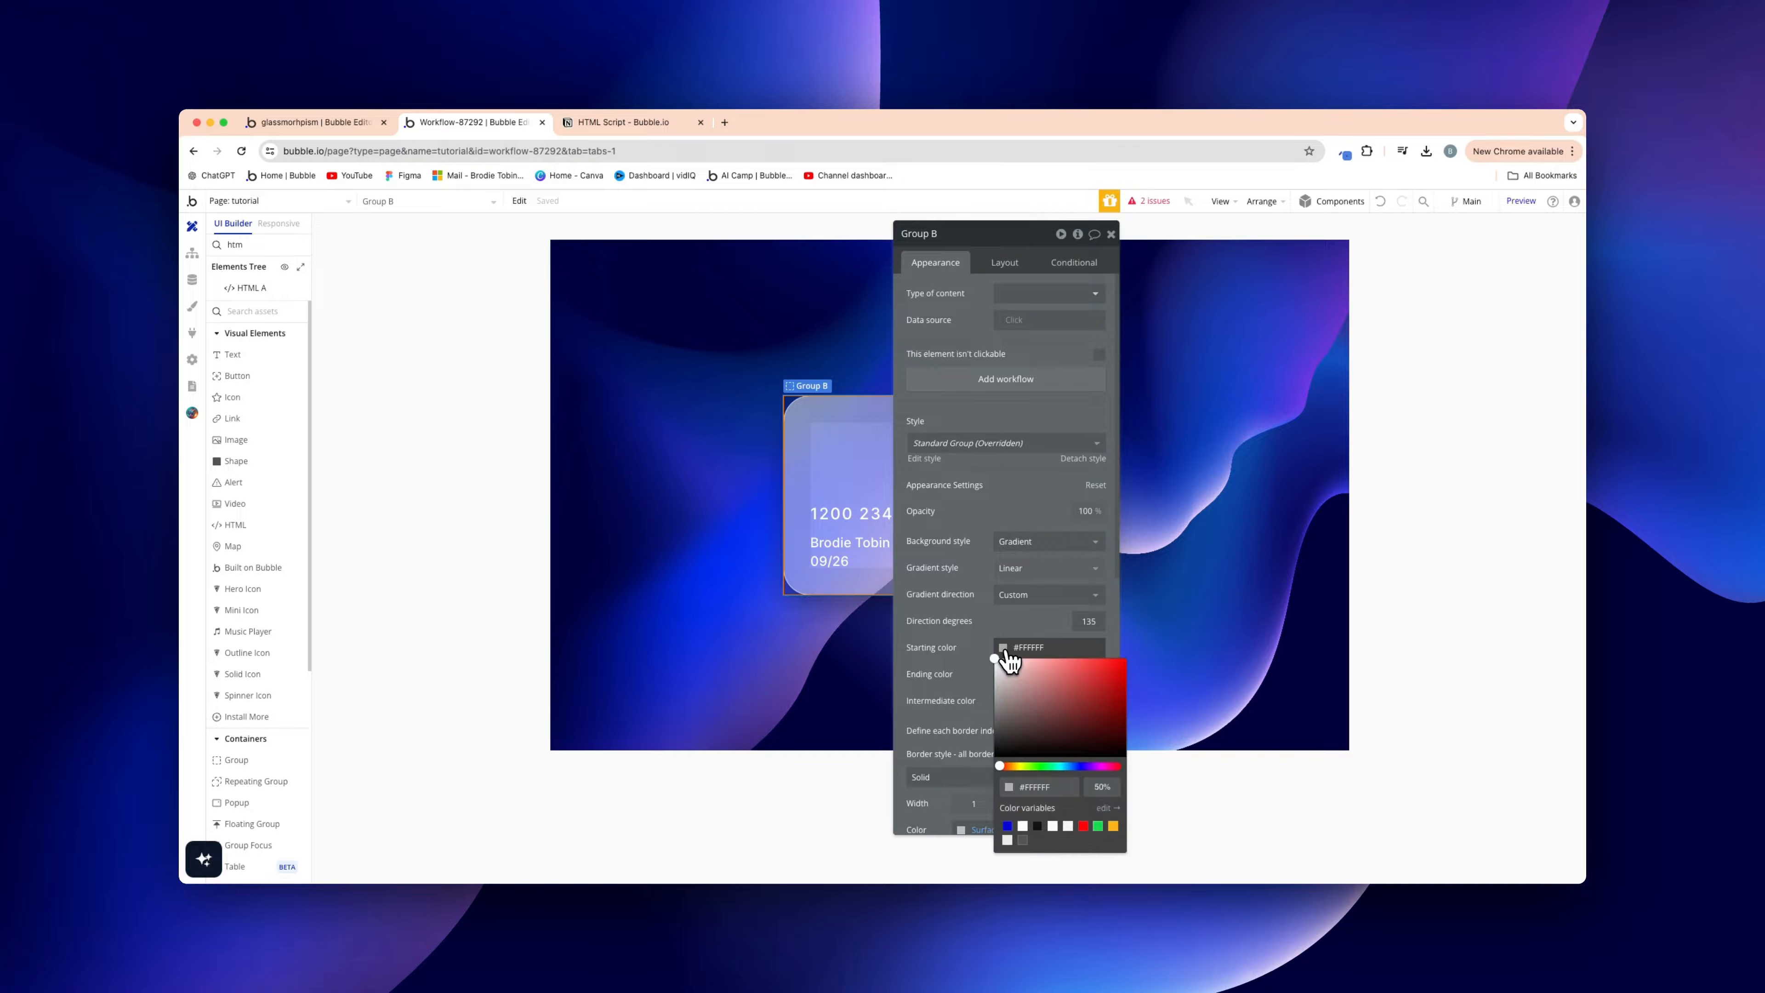
left_click(1084, 673)
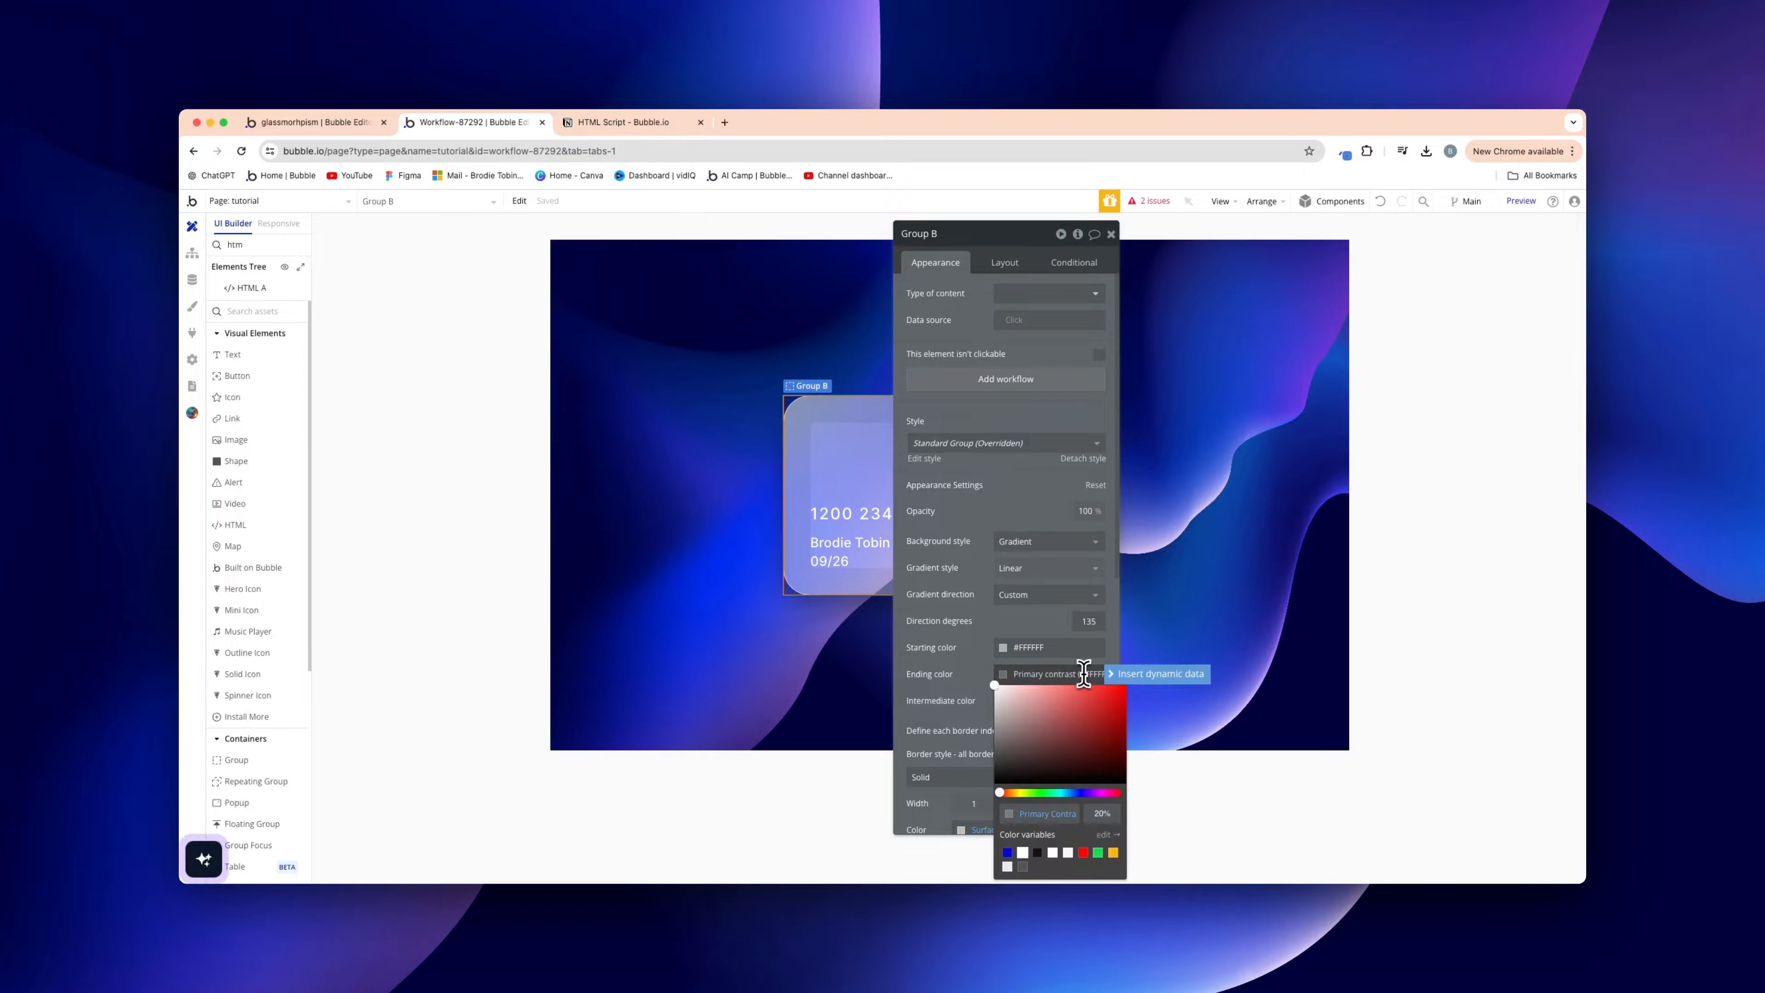
left_click(316, 122)
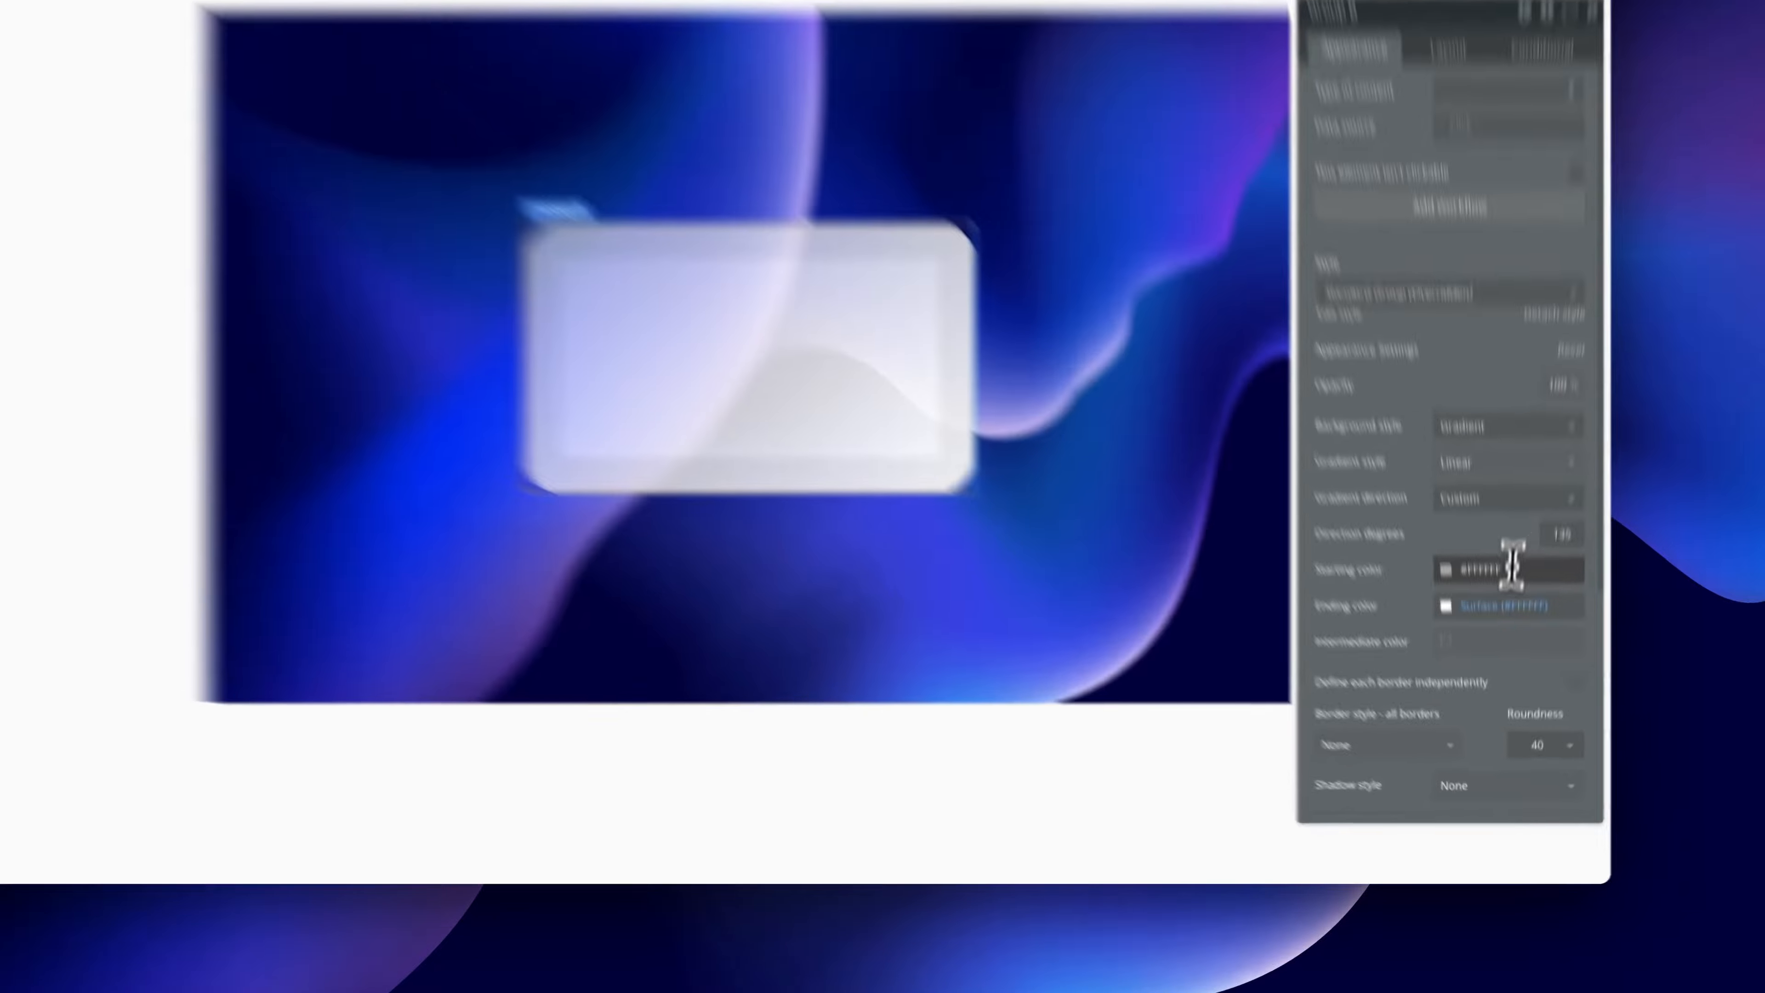
left_click(1501, 652)
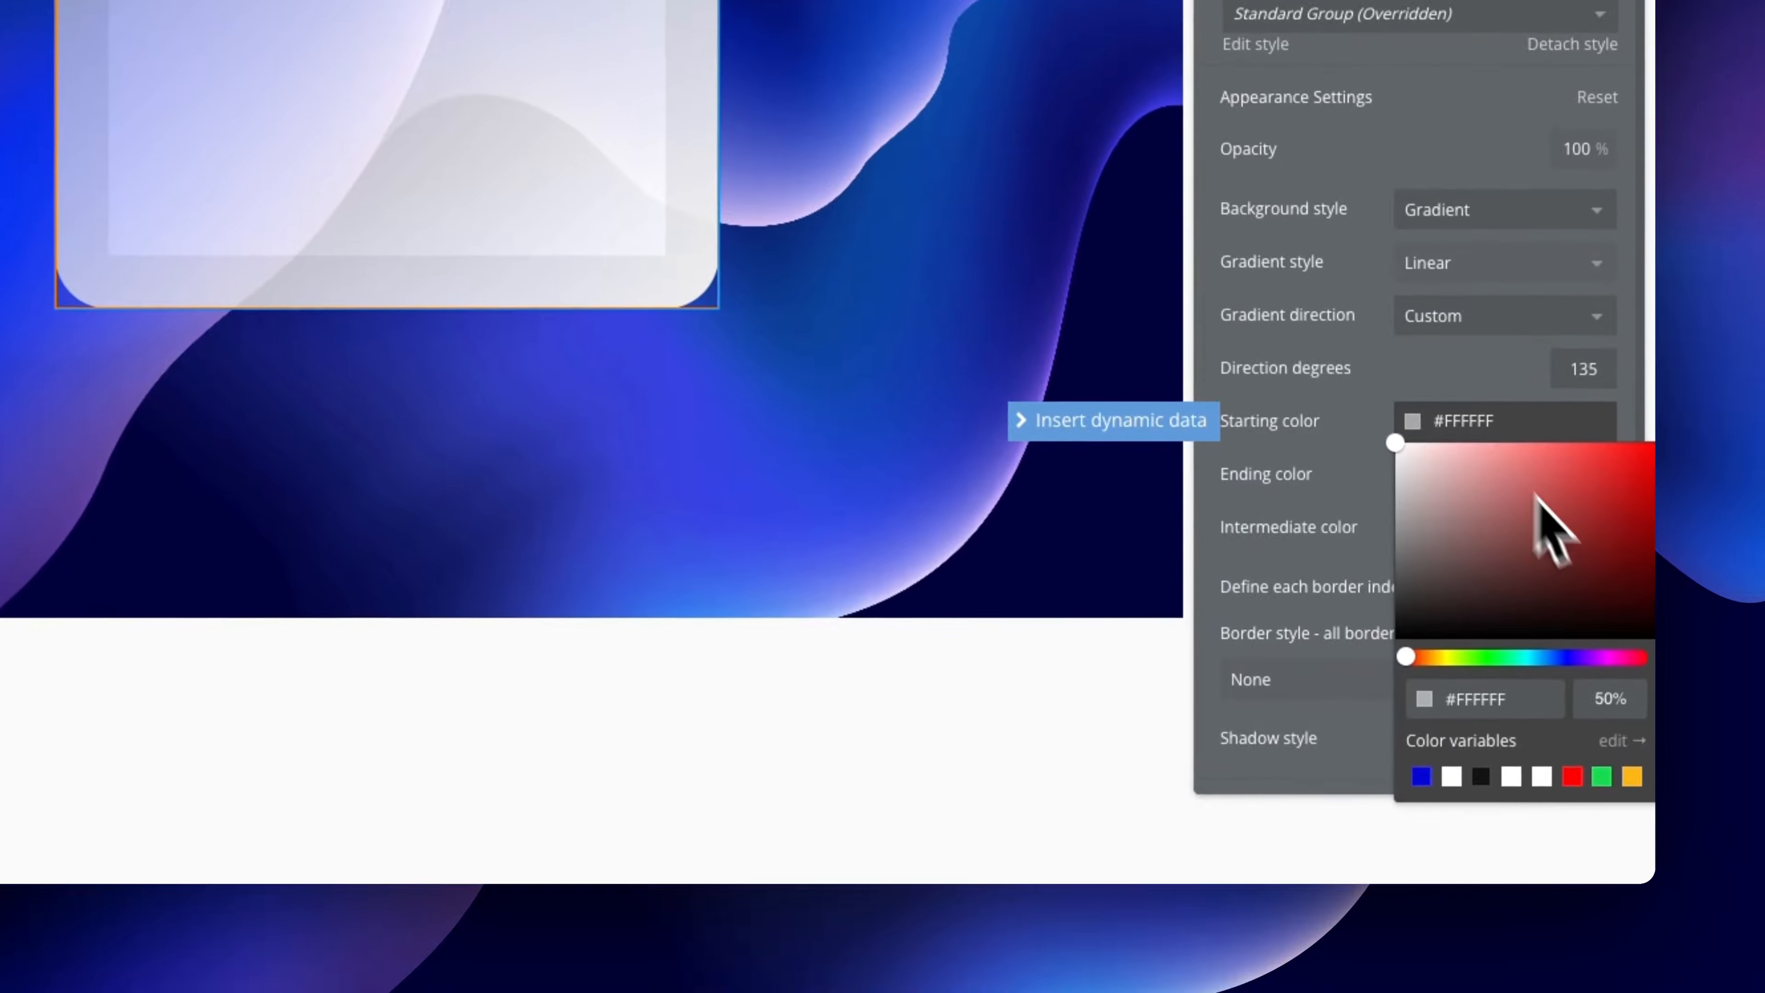
left_click(1491, 417)
Reduce the opacity of the gradient's Surface ending colour
left_click(1521, 470)
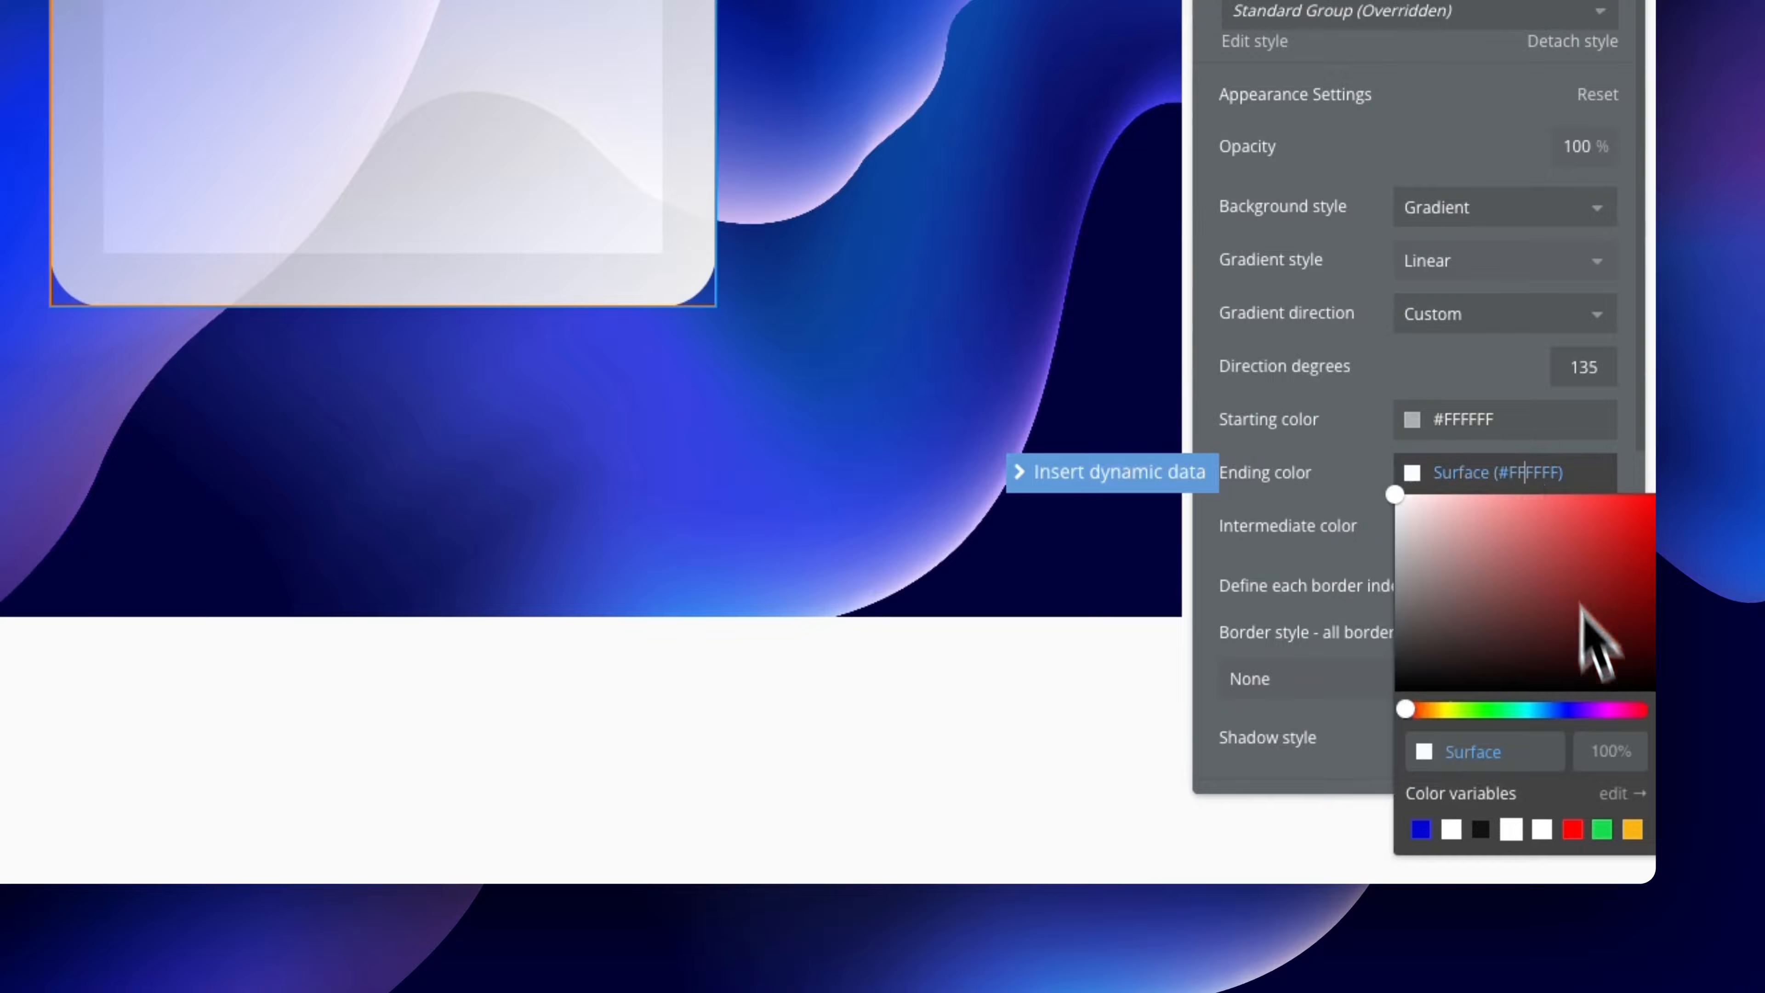
left_click(1604, 745)
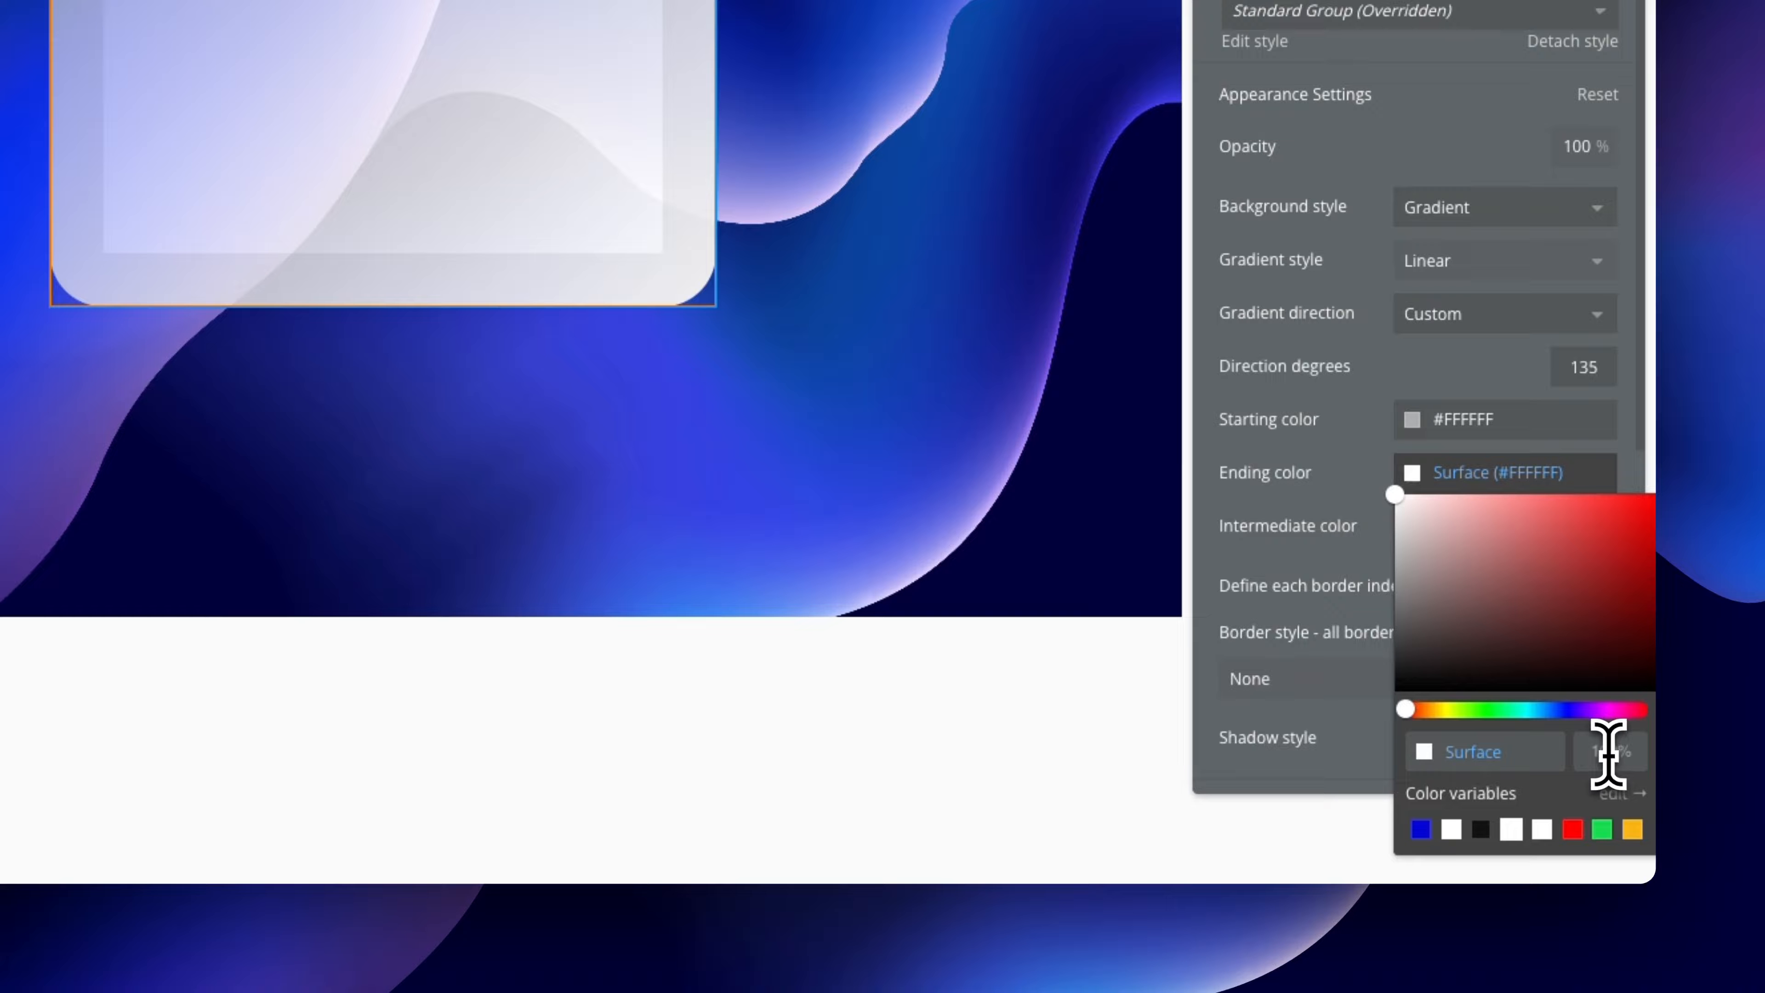
left_click(1456, 396)
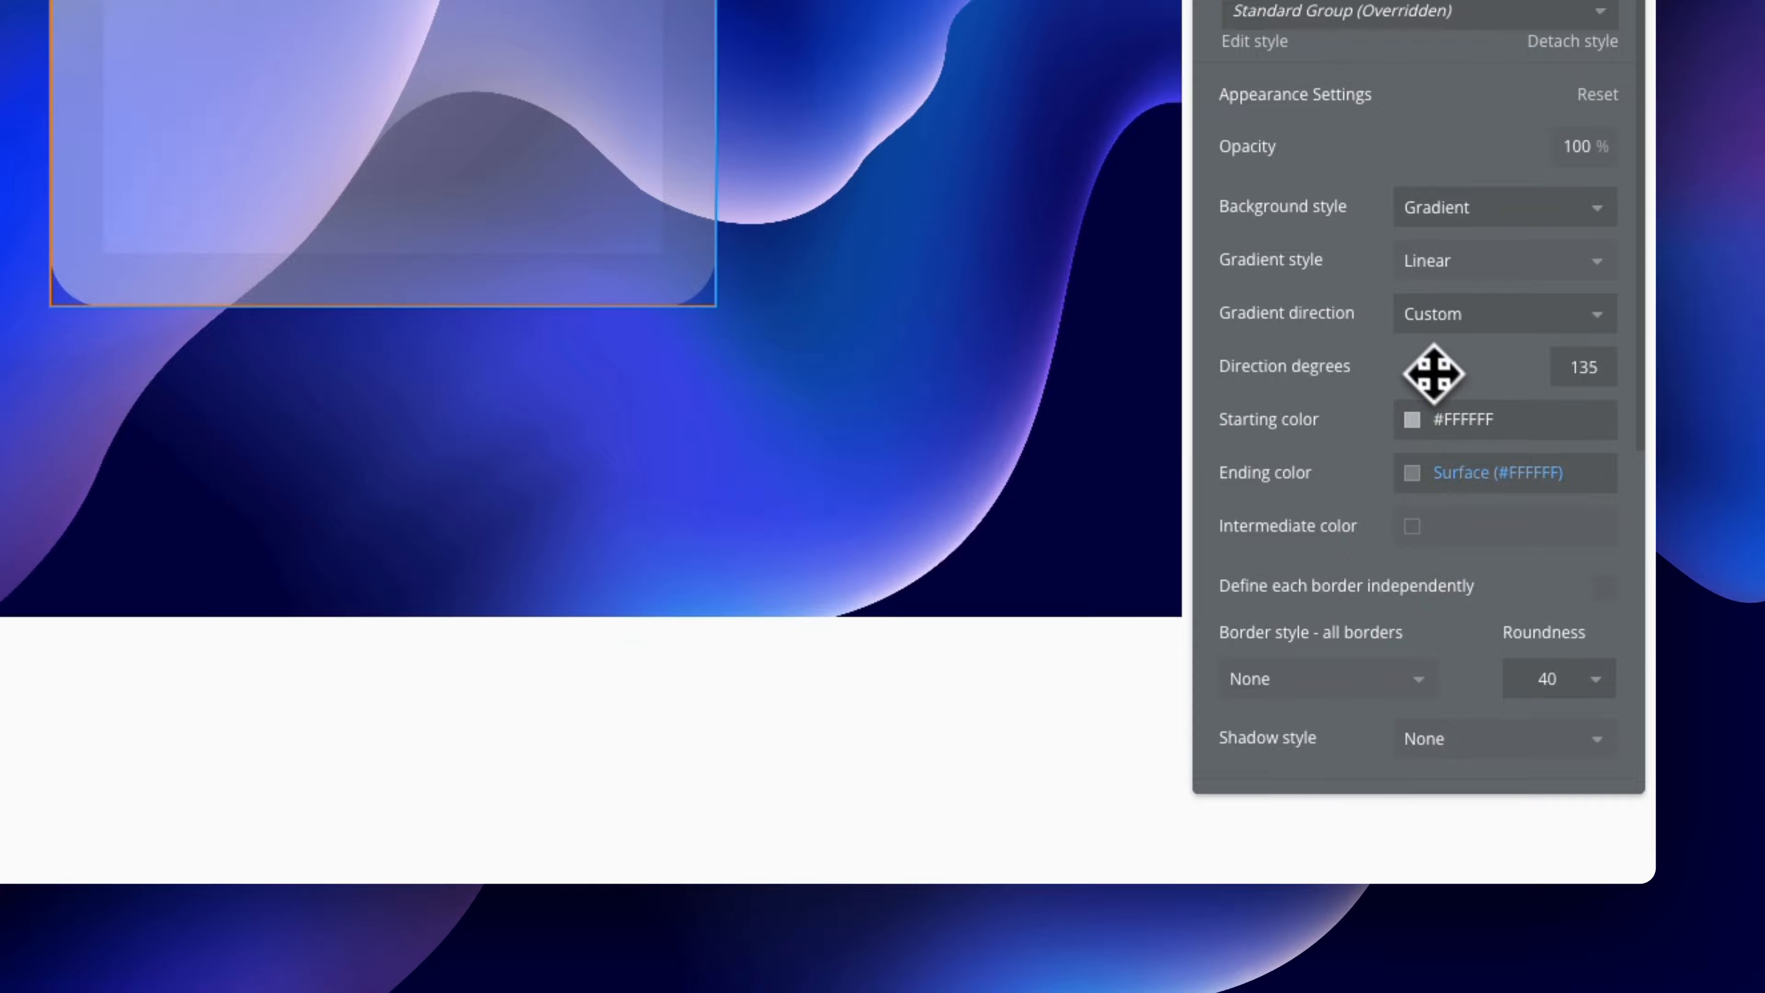
left_click(901, 402)
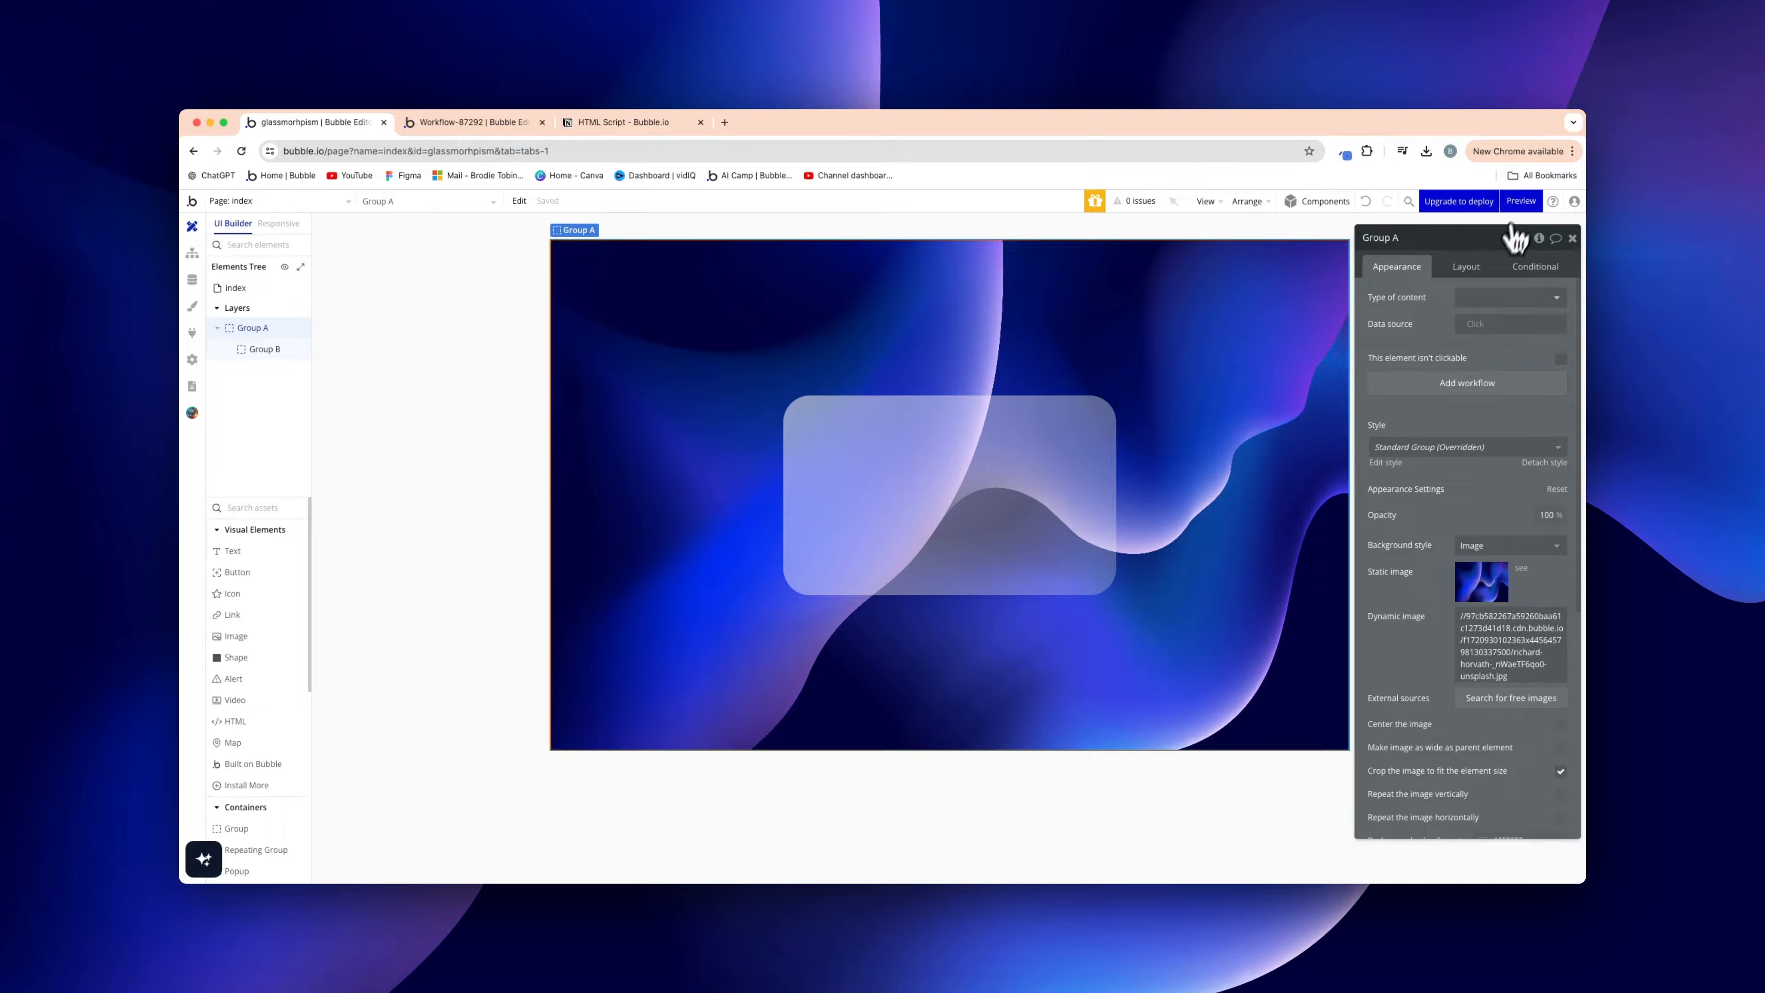
left_click(1521, 201)
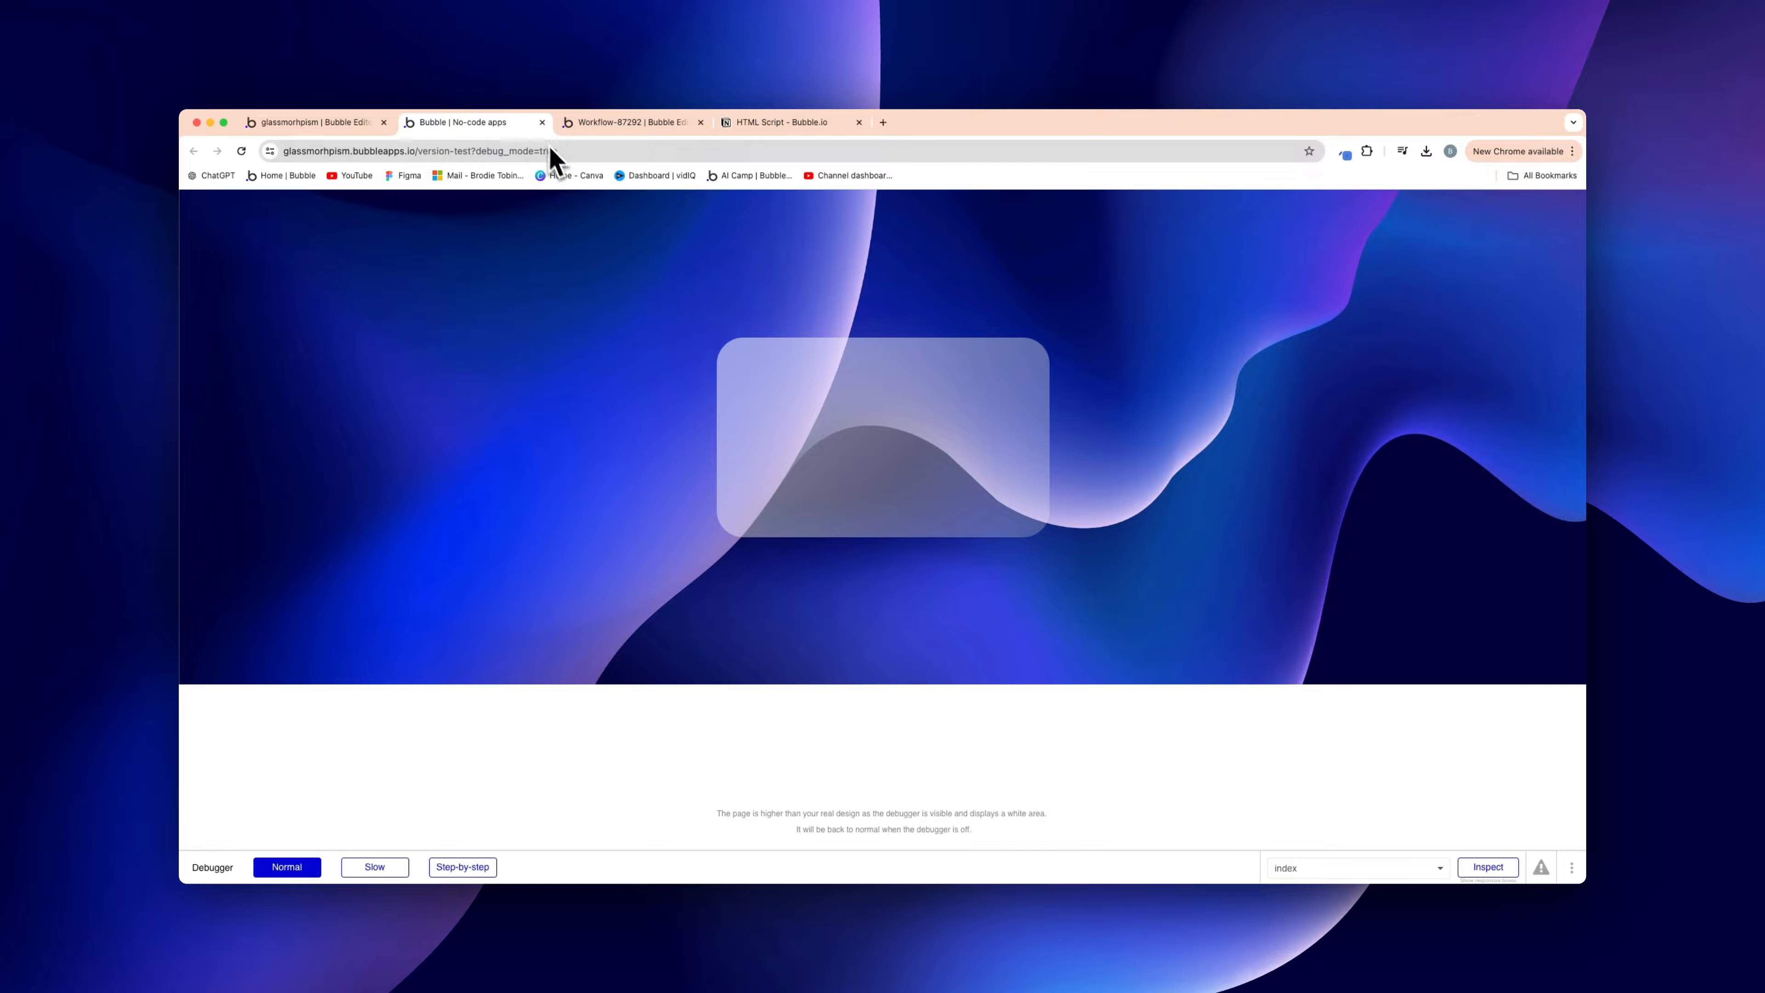
left_click(542, 123)
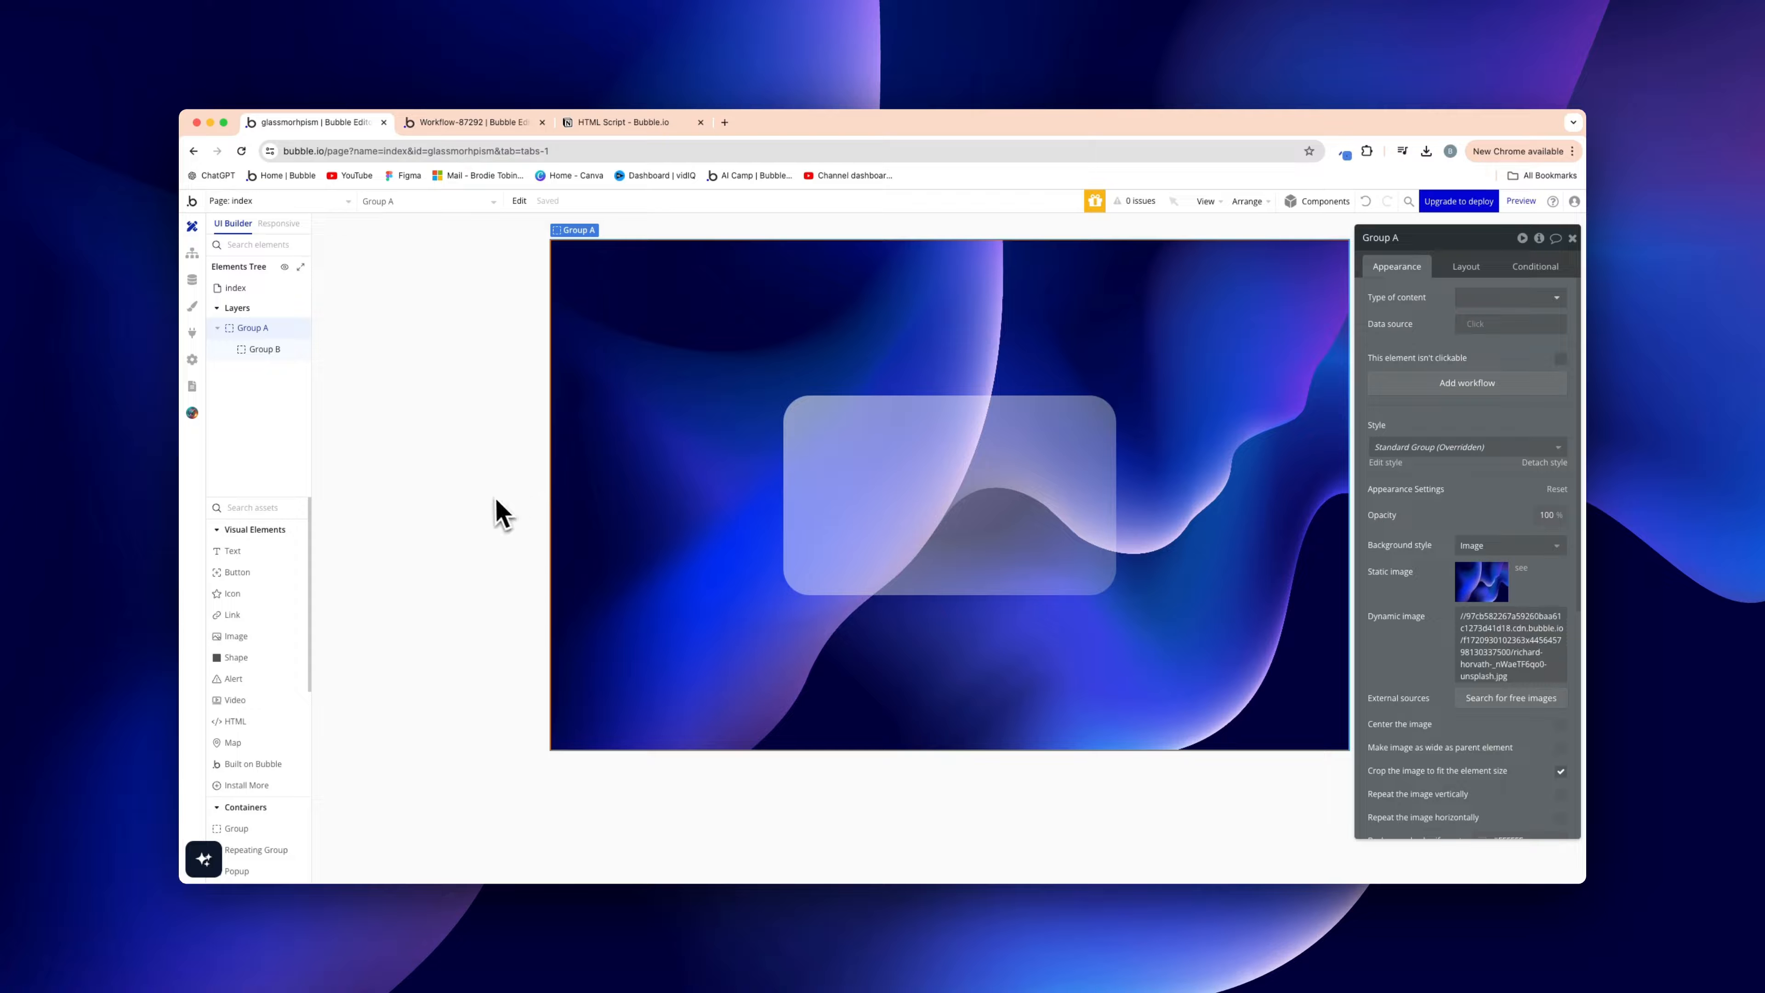
Draw an HTML element at the page's top-left and fix its size to 1 × 1 px
left_click(262, 727)
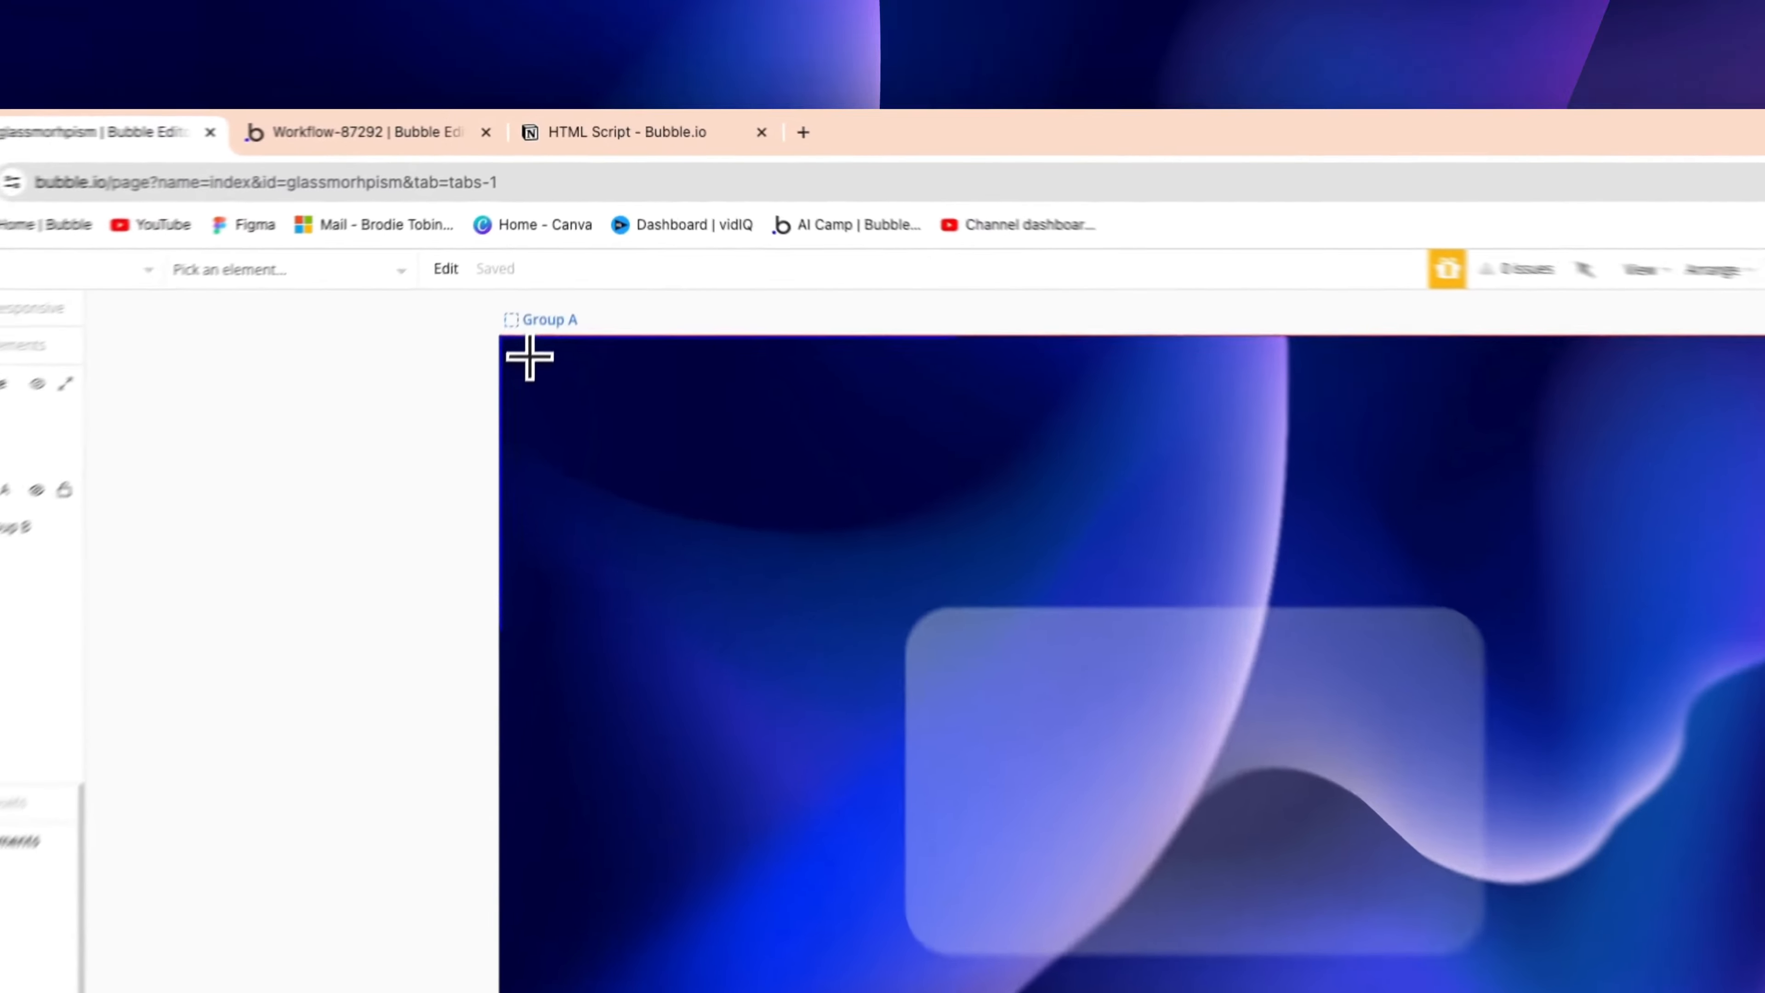
left_click_drag(568, 252, 735, 340)
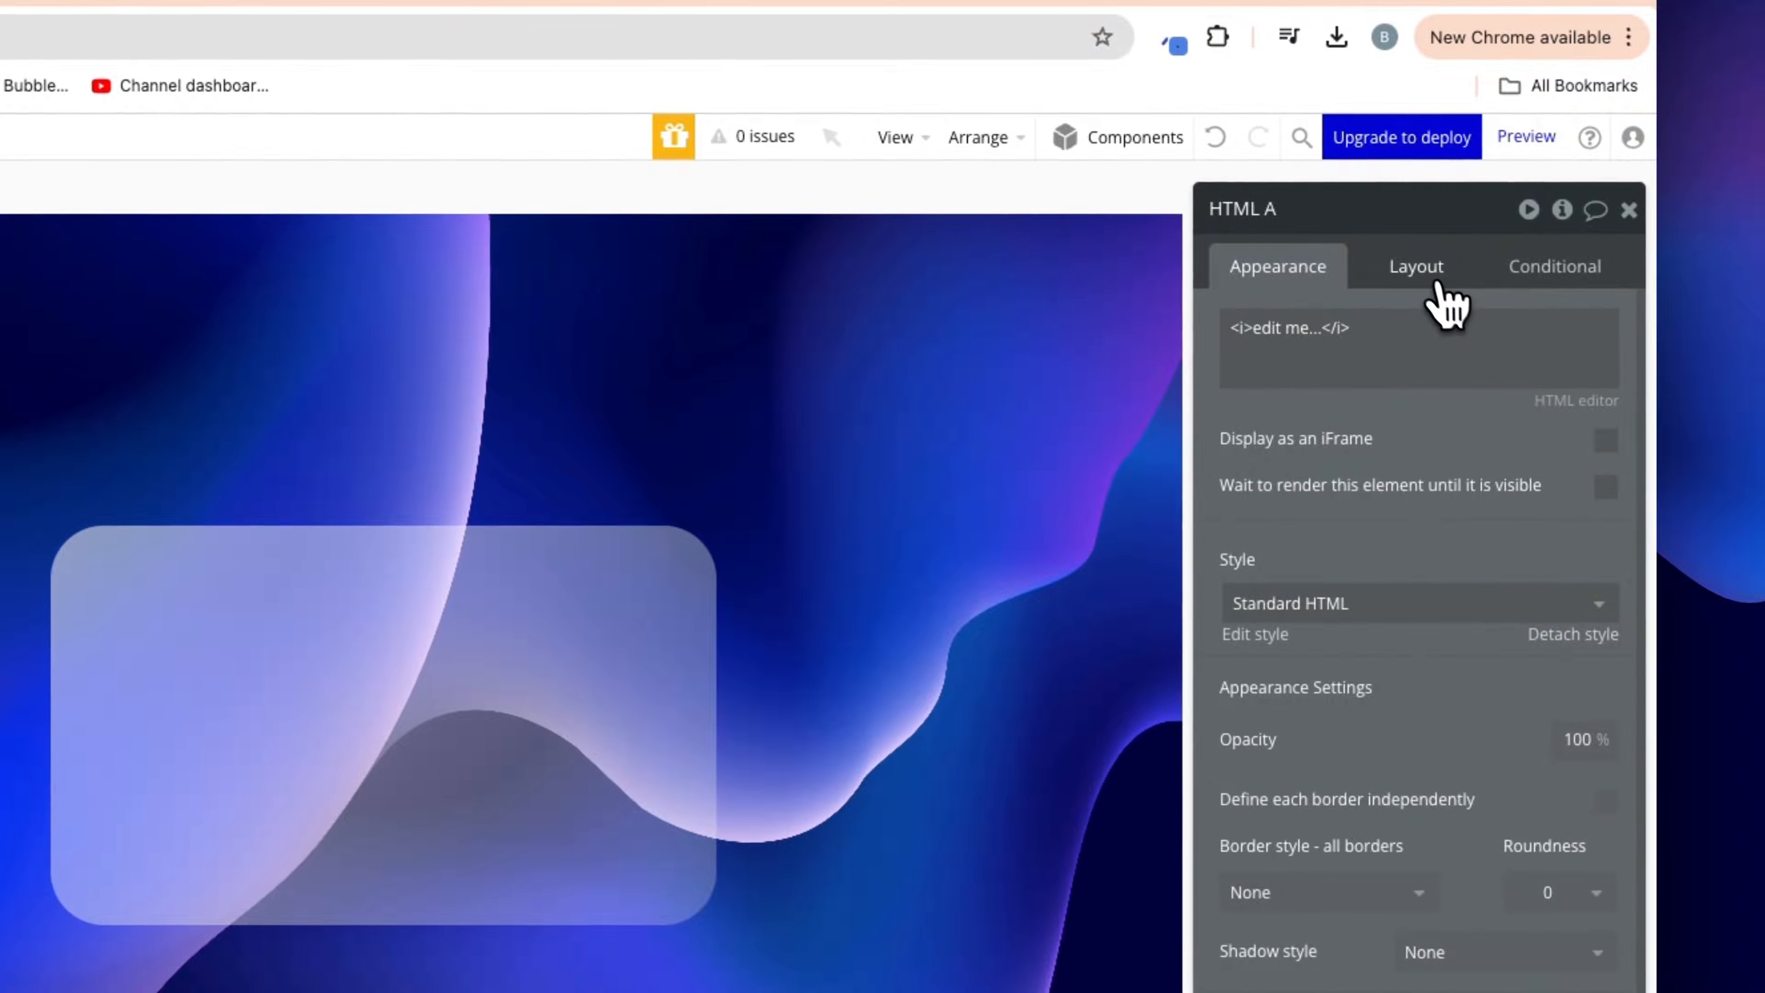
left_click(1480, 279)
left_click(1605, 714)
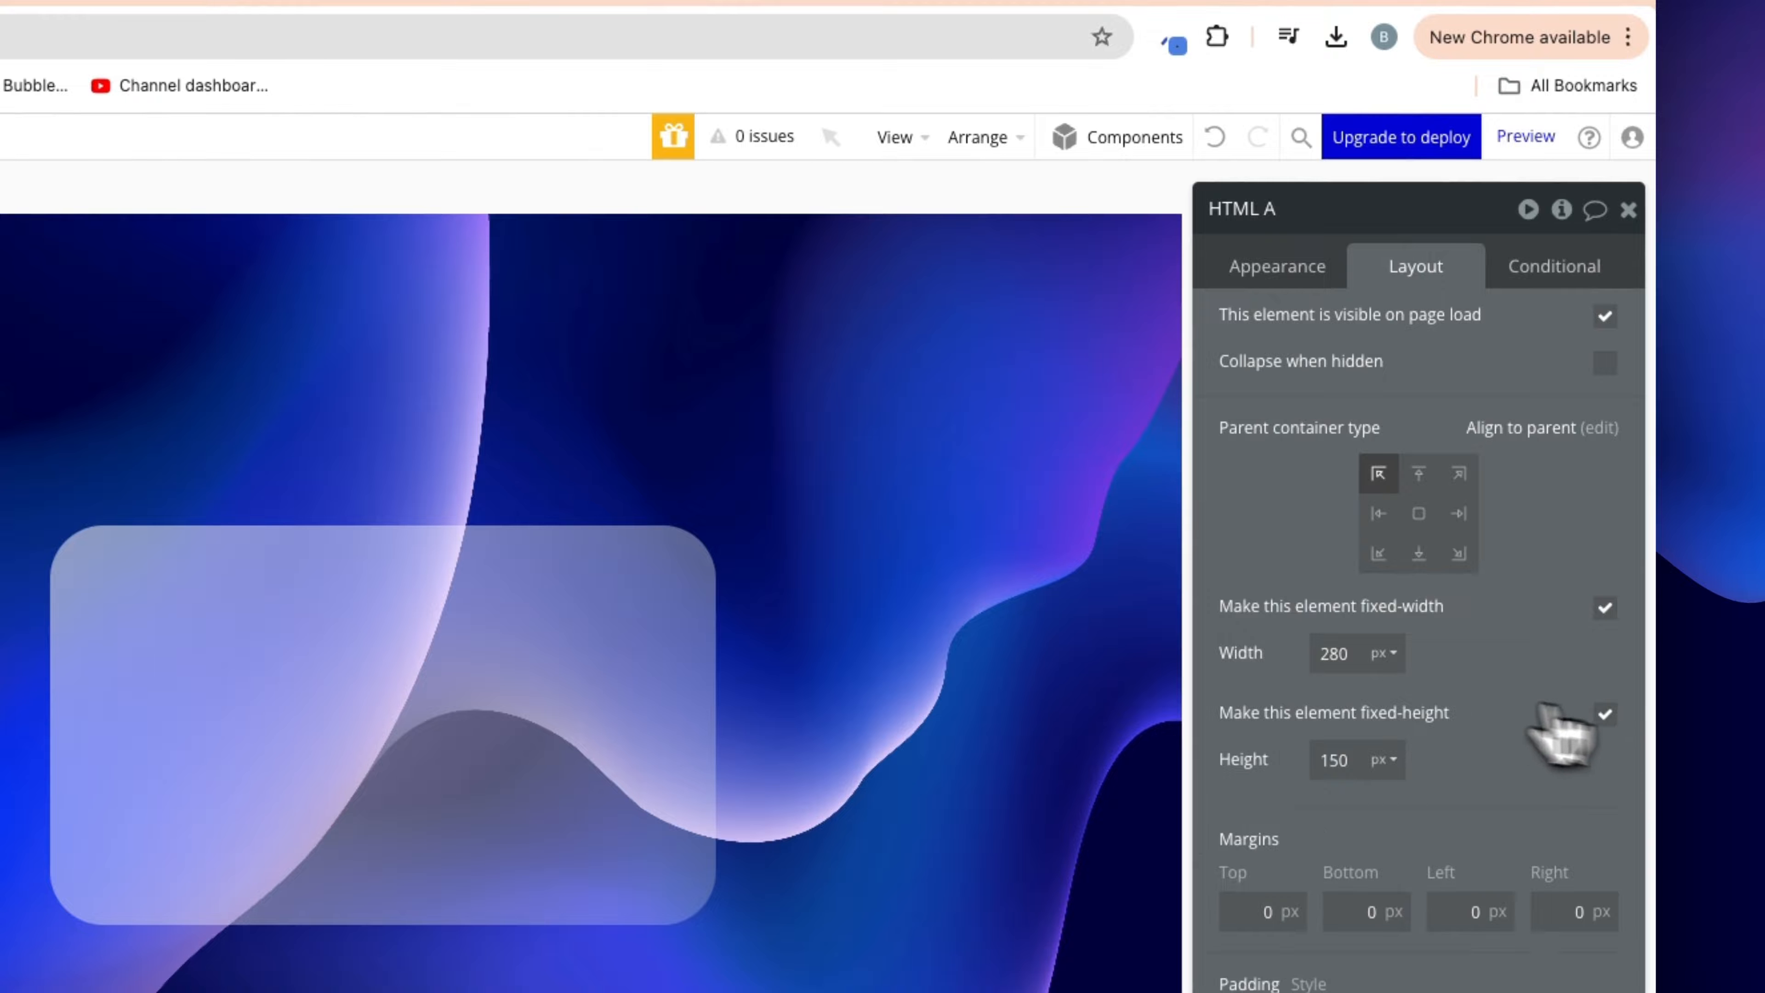
double_click(1341, 659)
type("1")
double_click(1336, 754)
type("1")
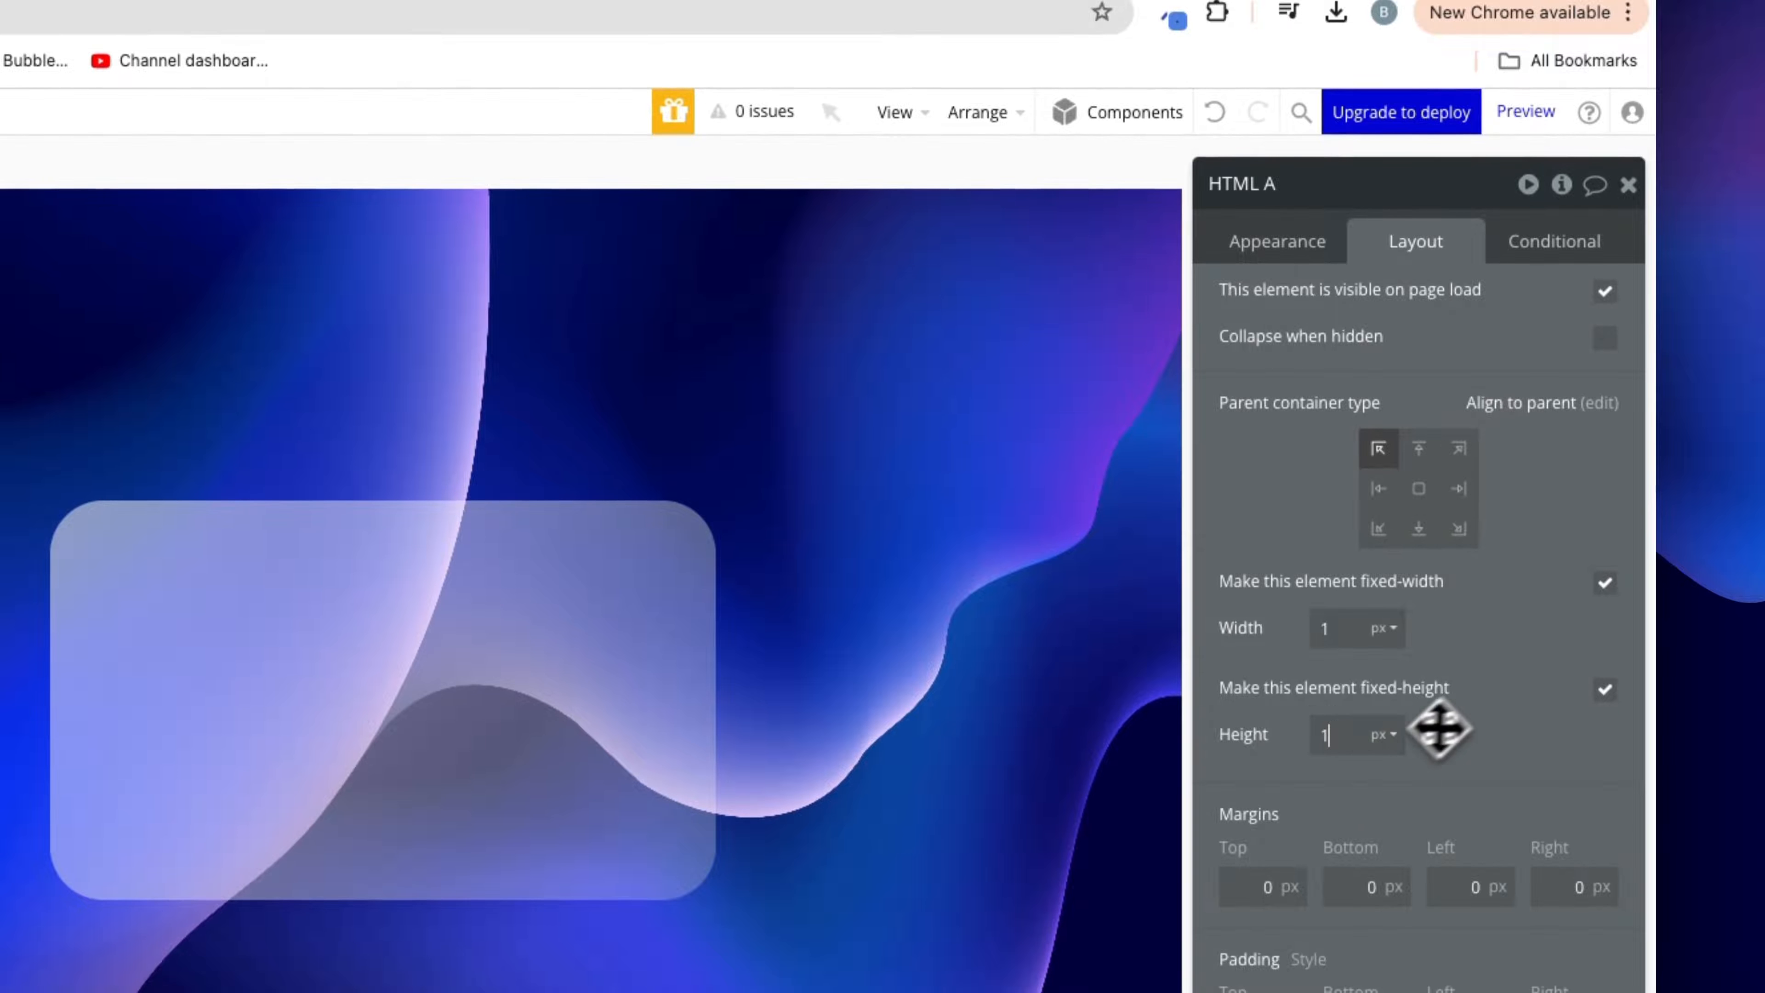
left_click(1313, 259)
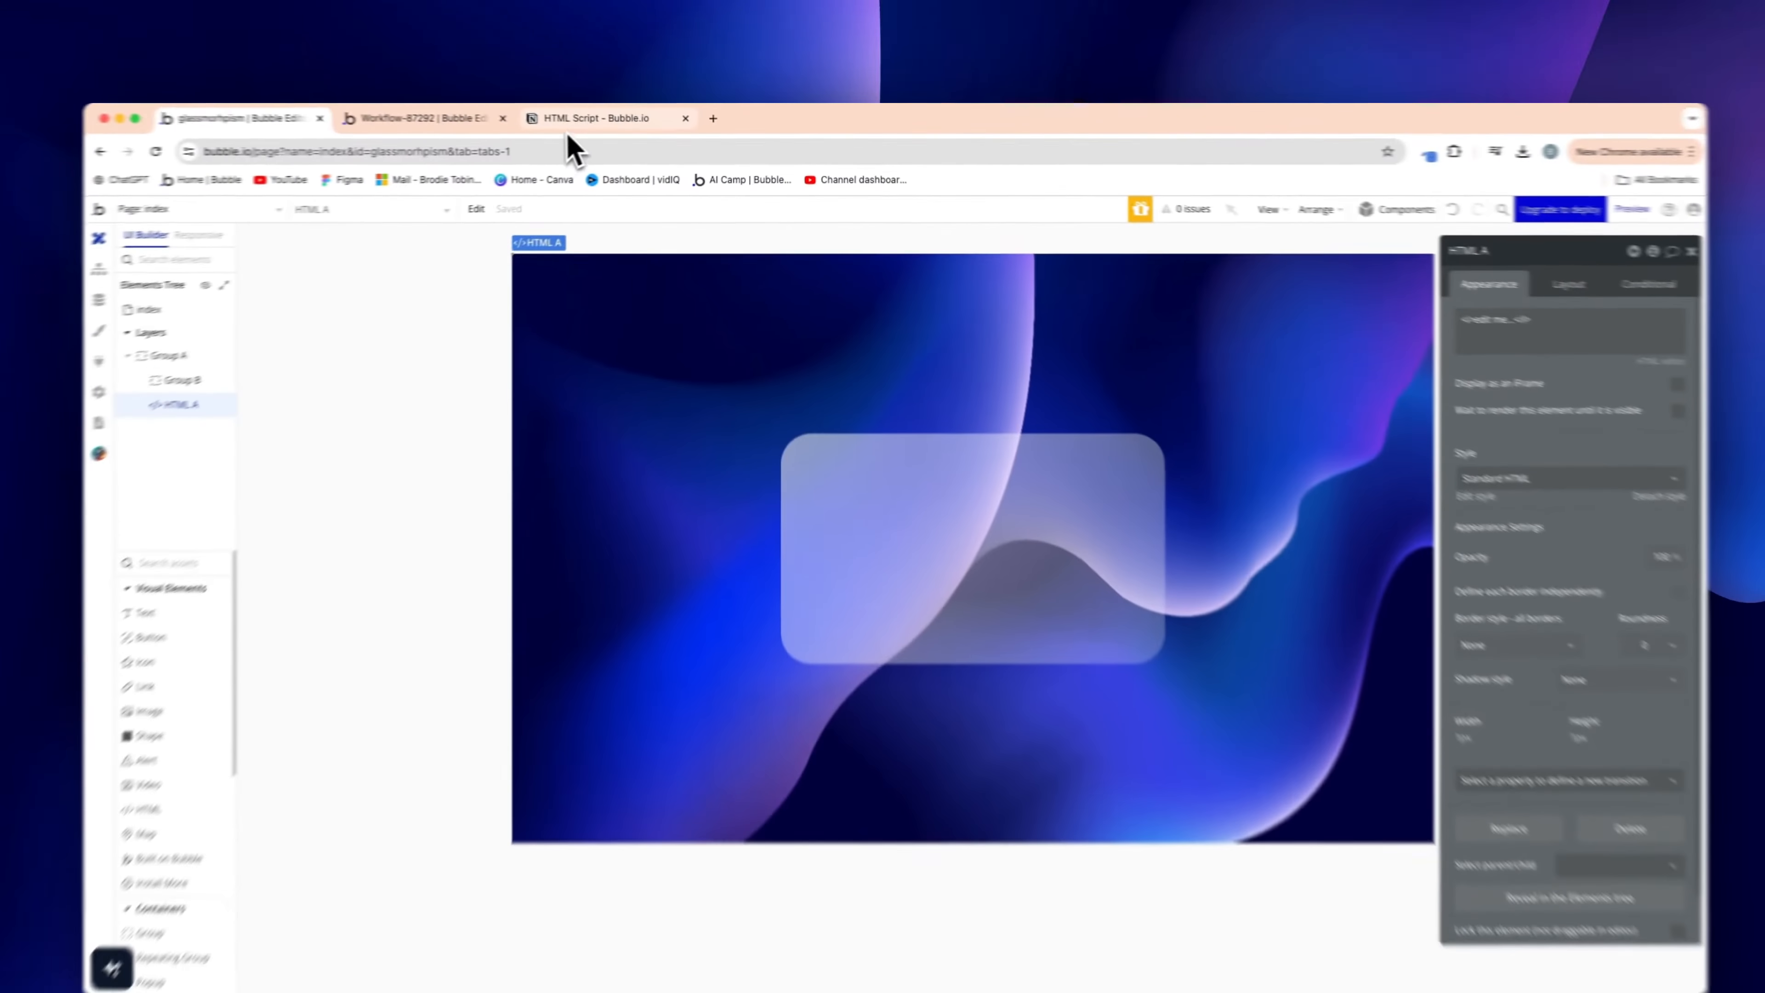
Select the <style> blur CSS snippet on Notion's HTML Script page, then return to Bubble
left_click(278, 77)
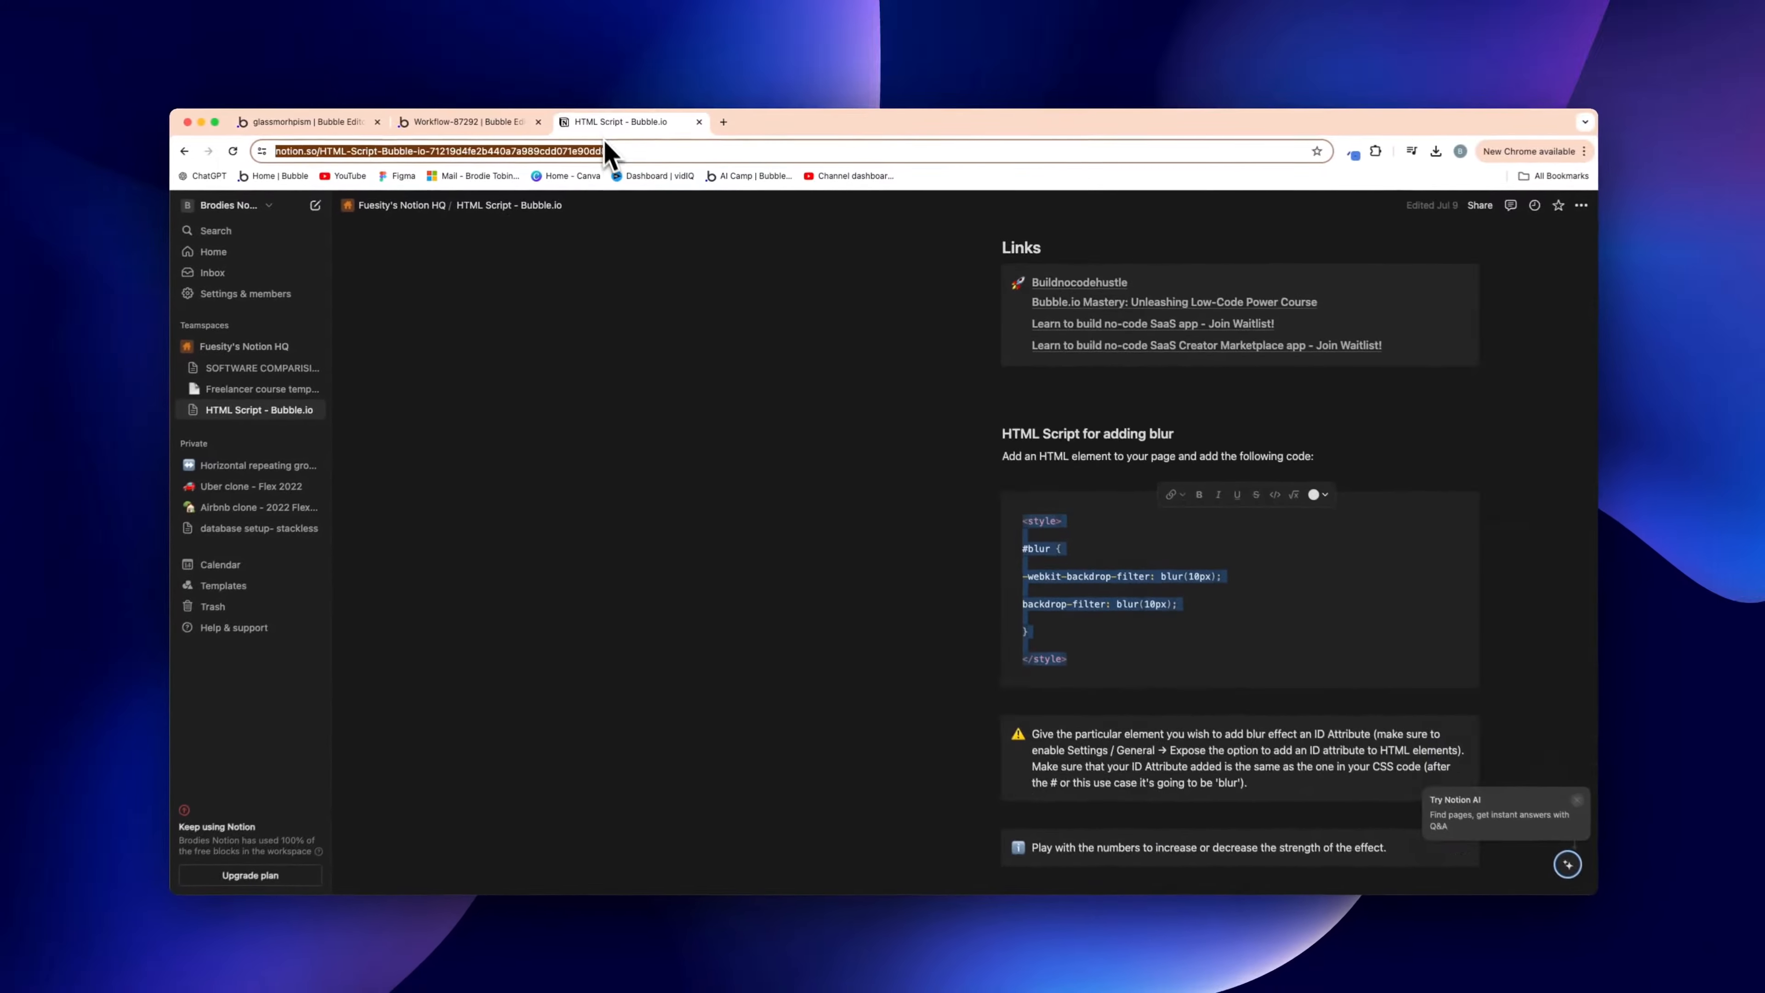
left_click(734, 529)
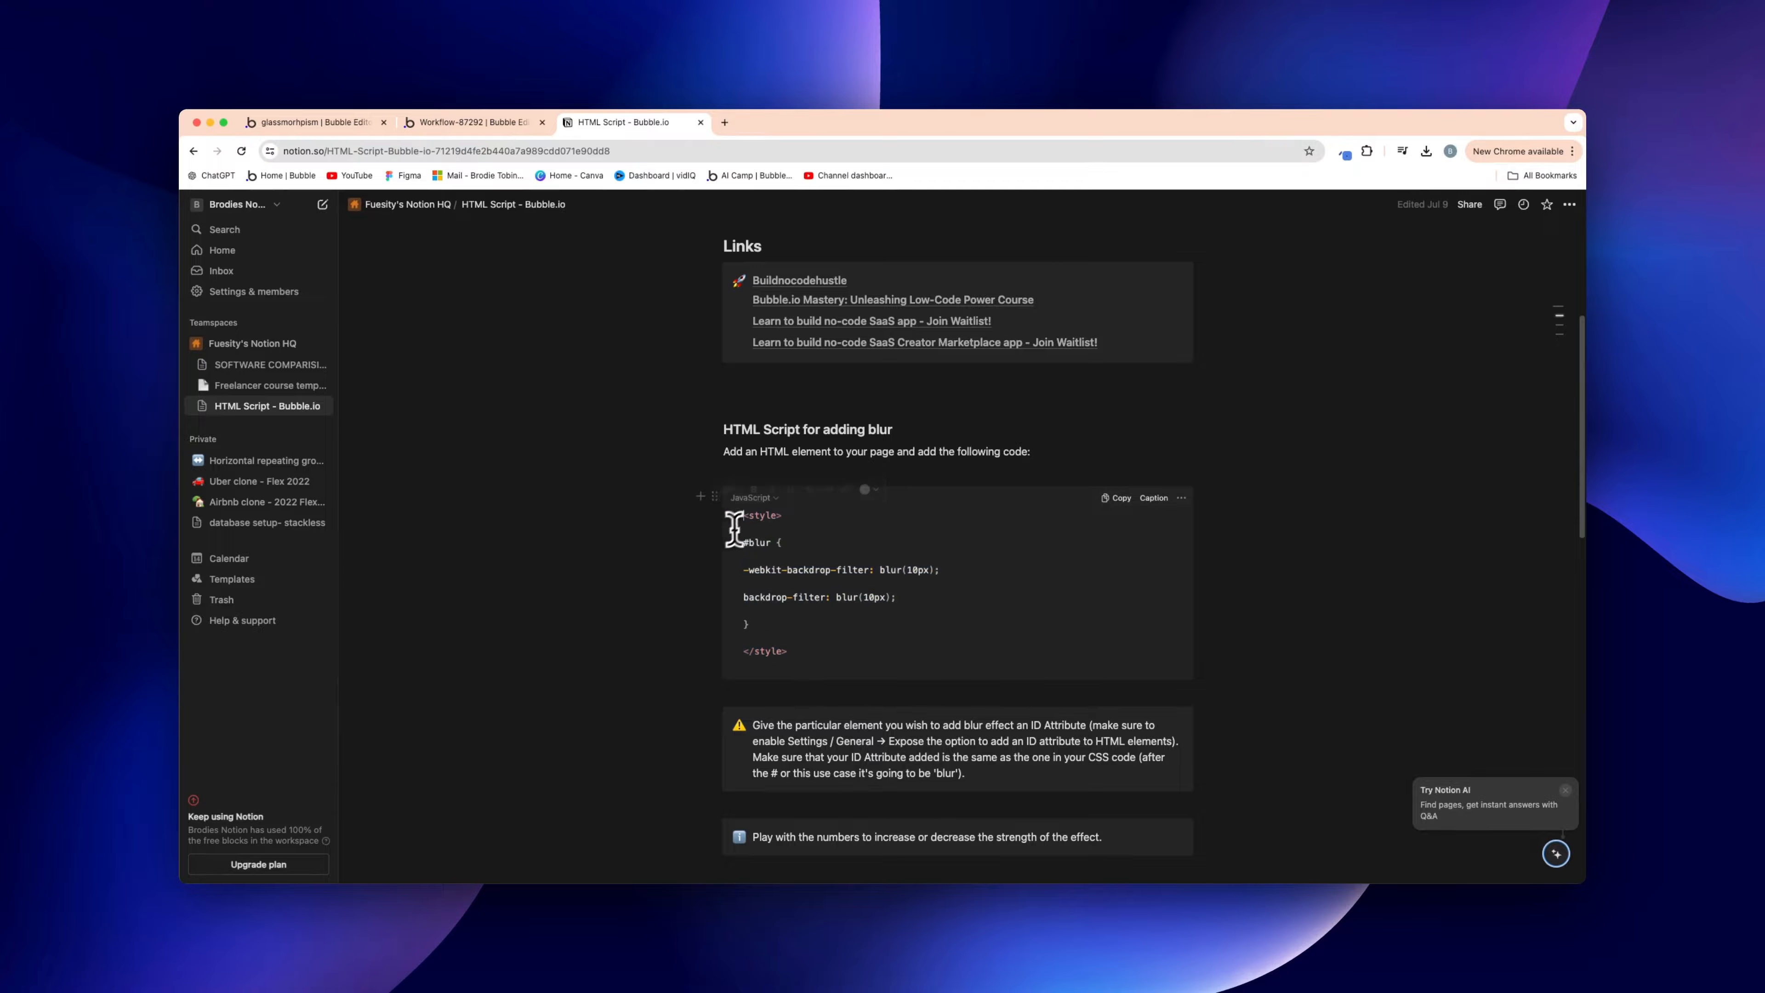
left_click_drag(764, 548, 791, 653)
key("ctrl+c")
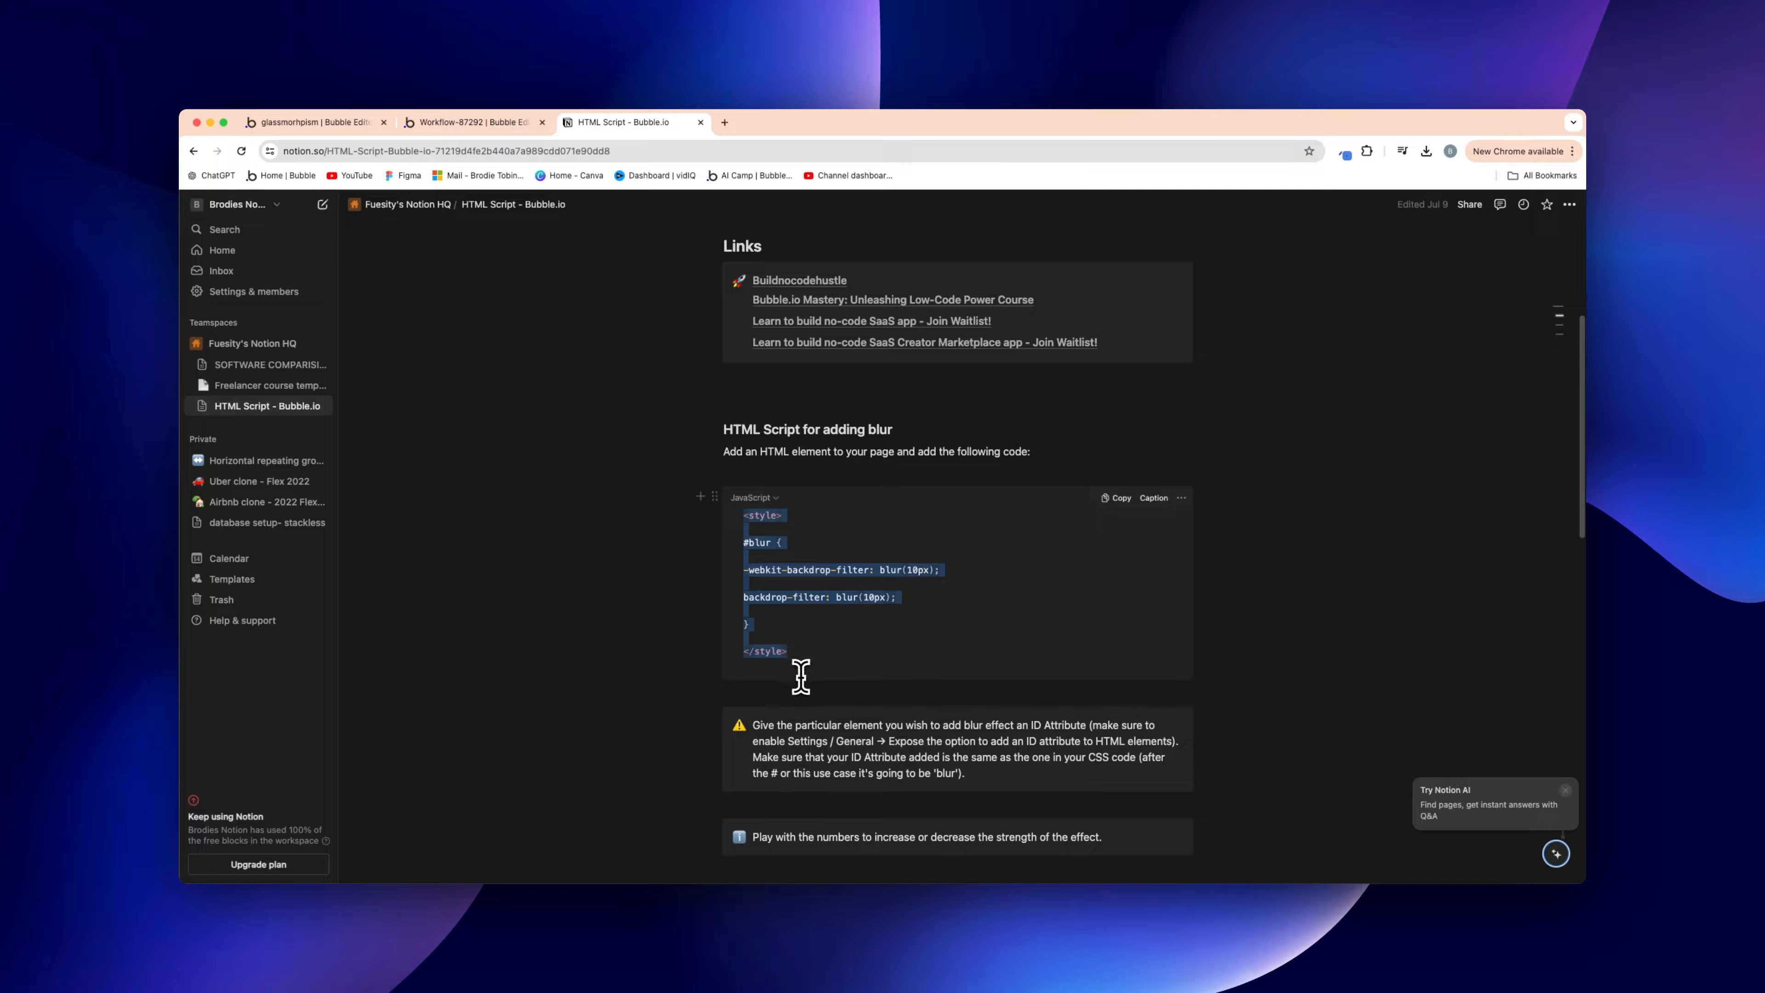
left_click(472, 123)
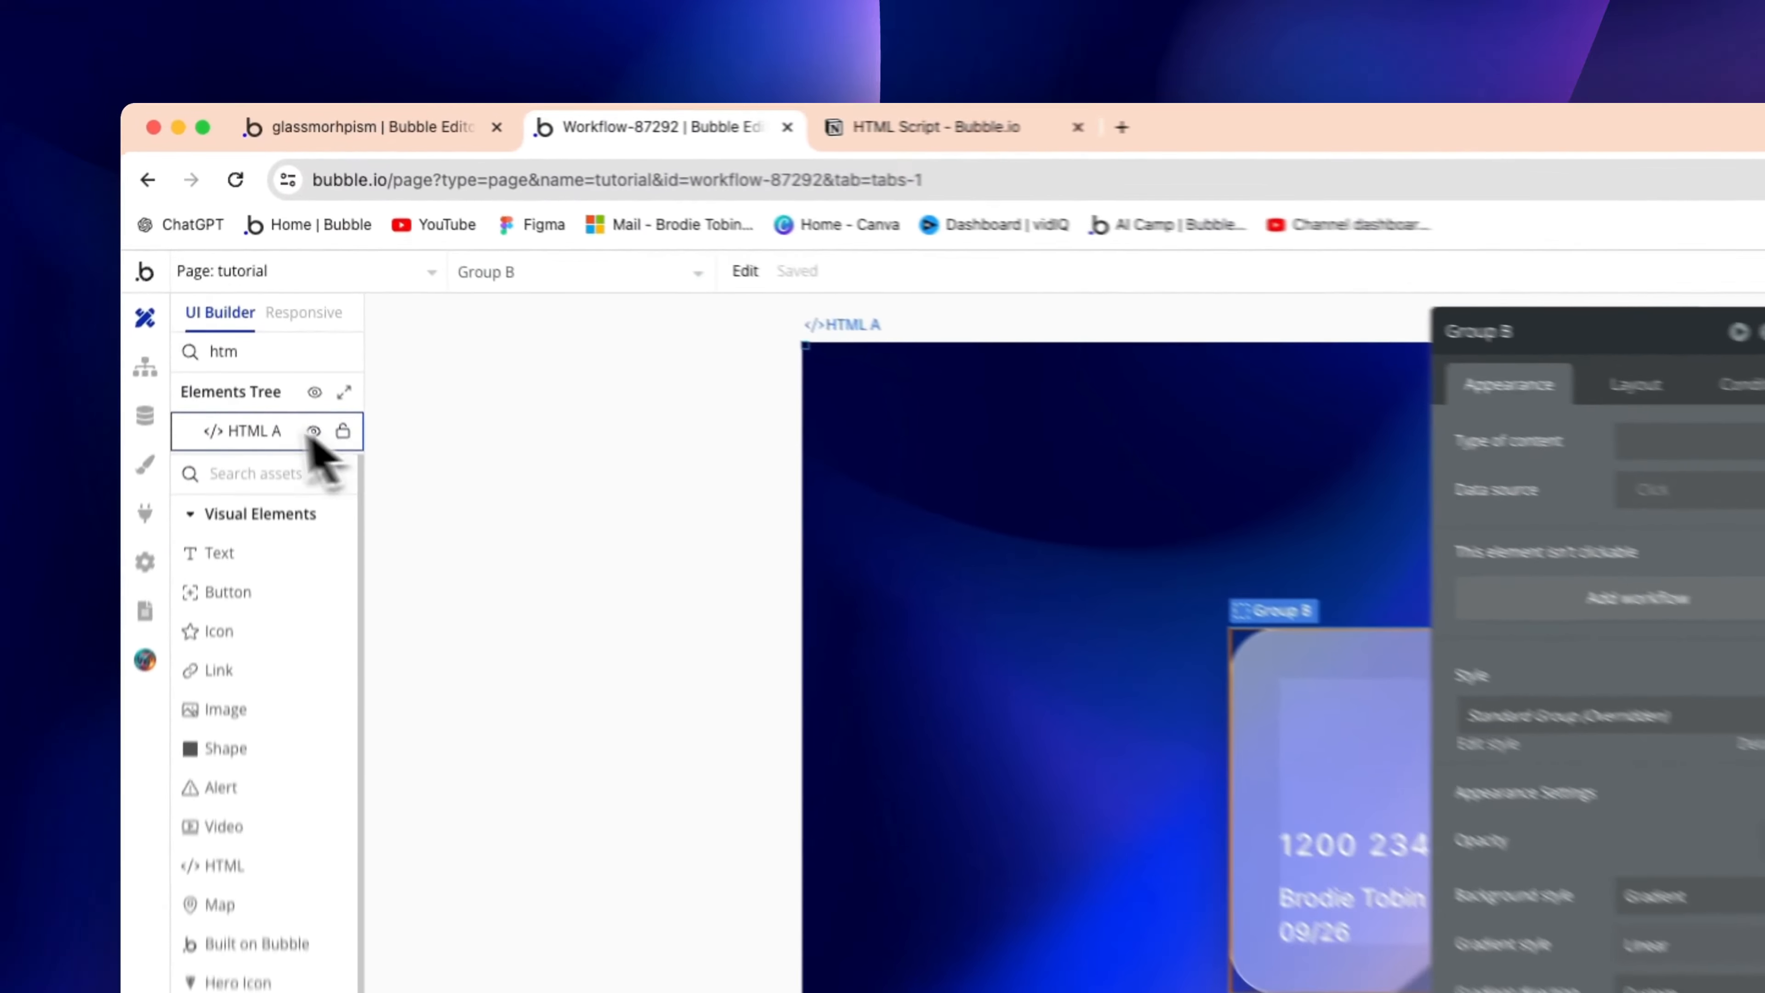
In the glassmorphism editor, replace HTML A's placeholder with the #blur backdrop-filter: blur(10px) style block
left_click(257, 287)
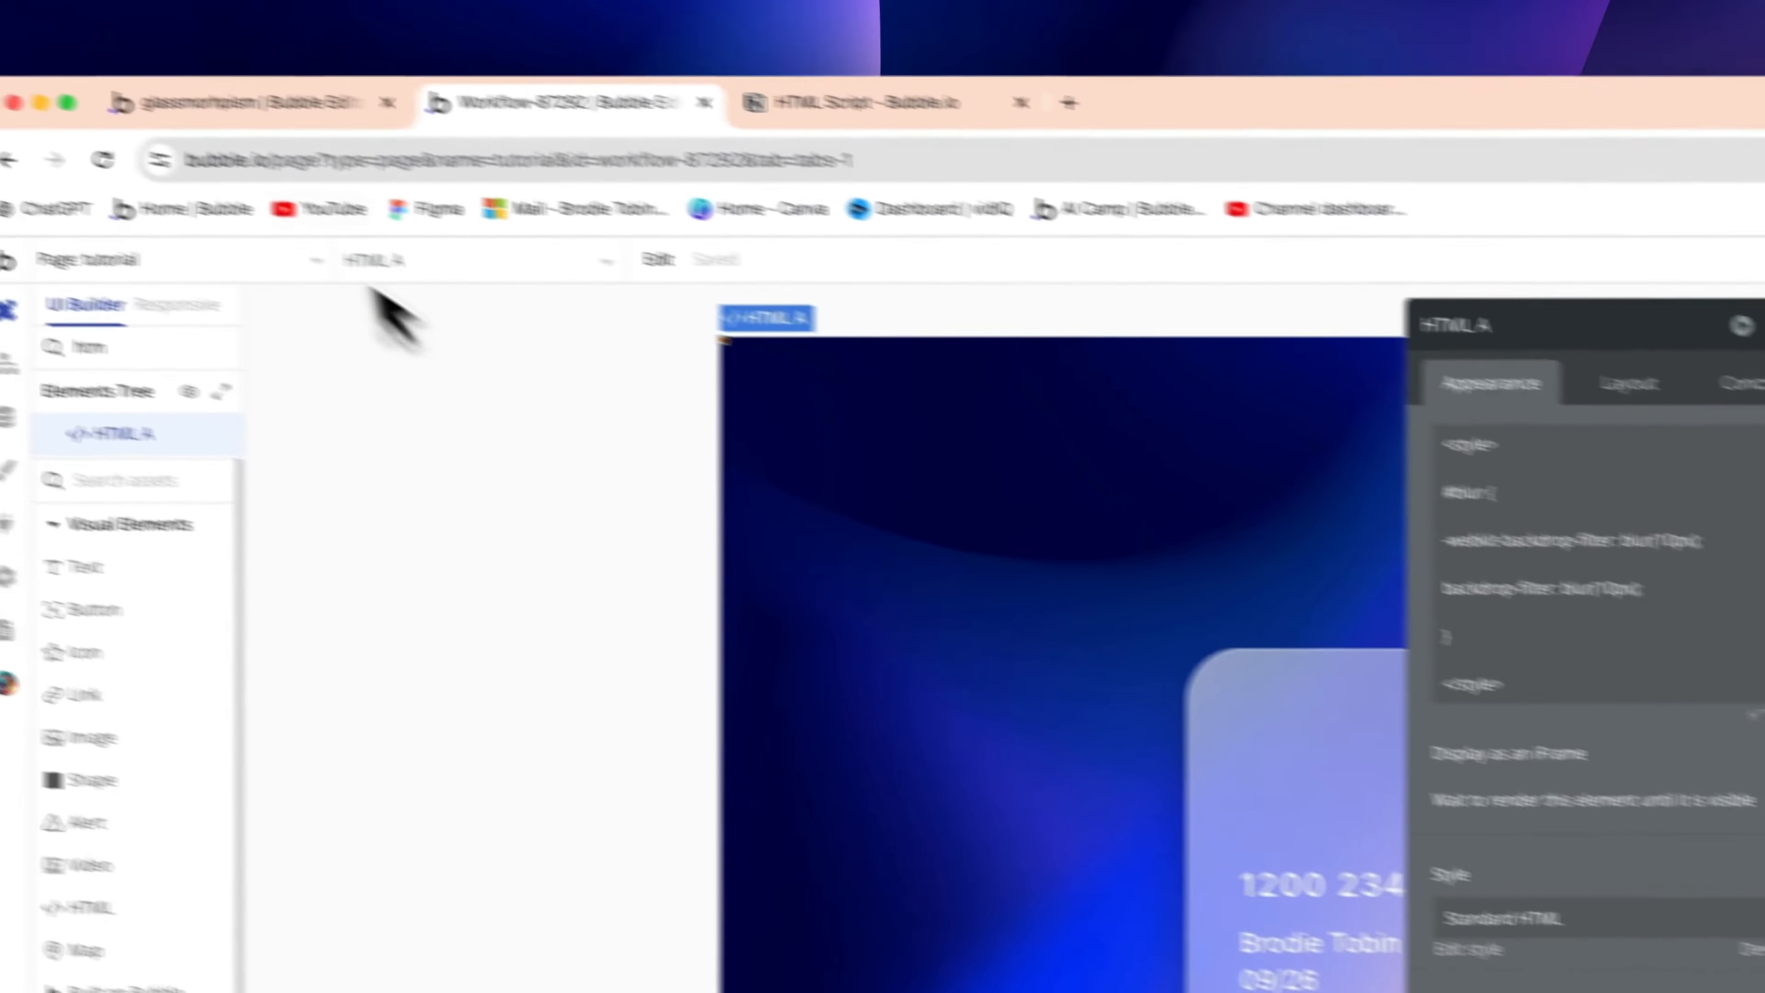
left_click(345, 131)
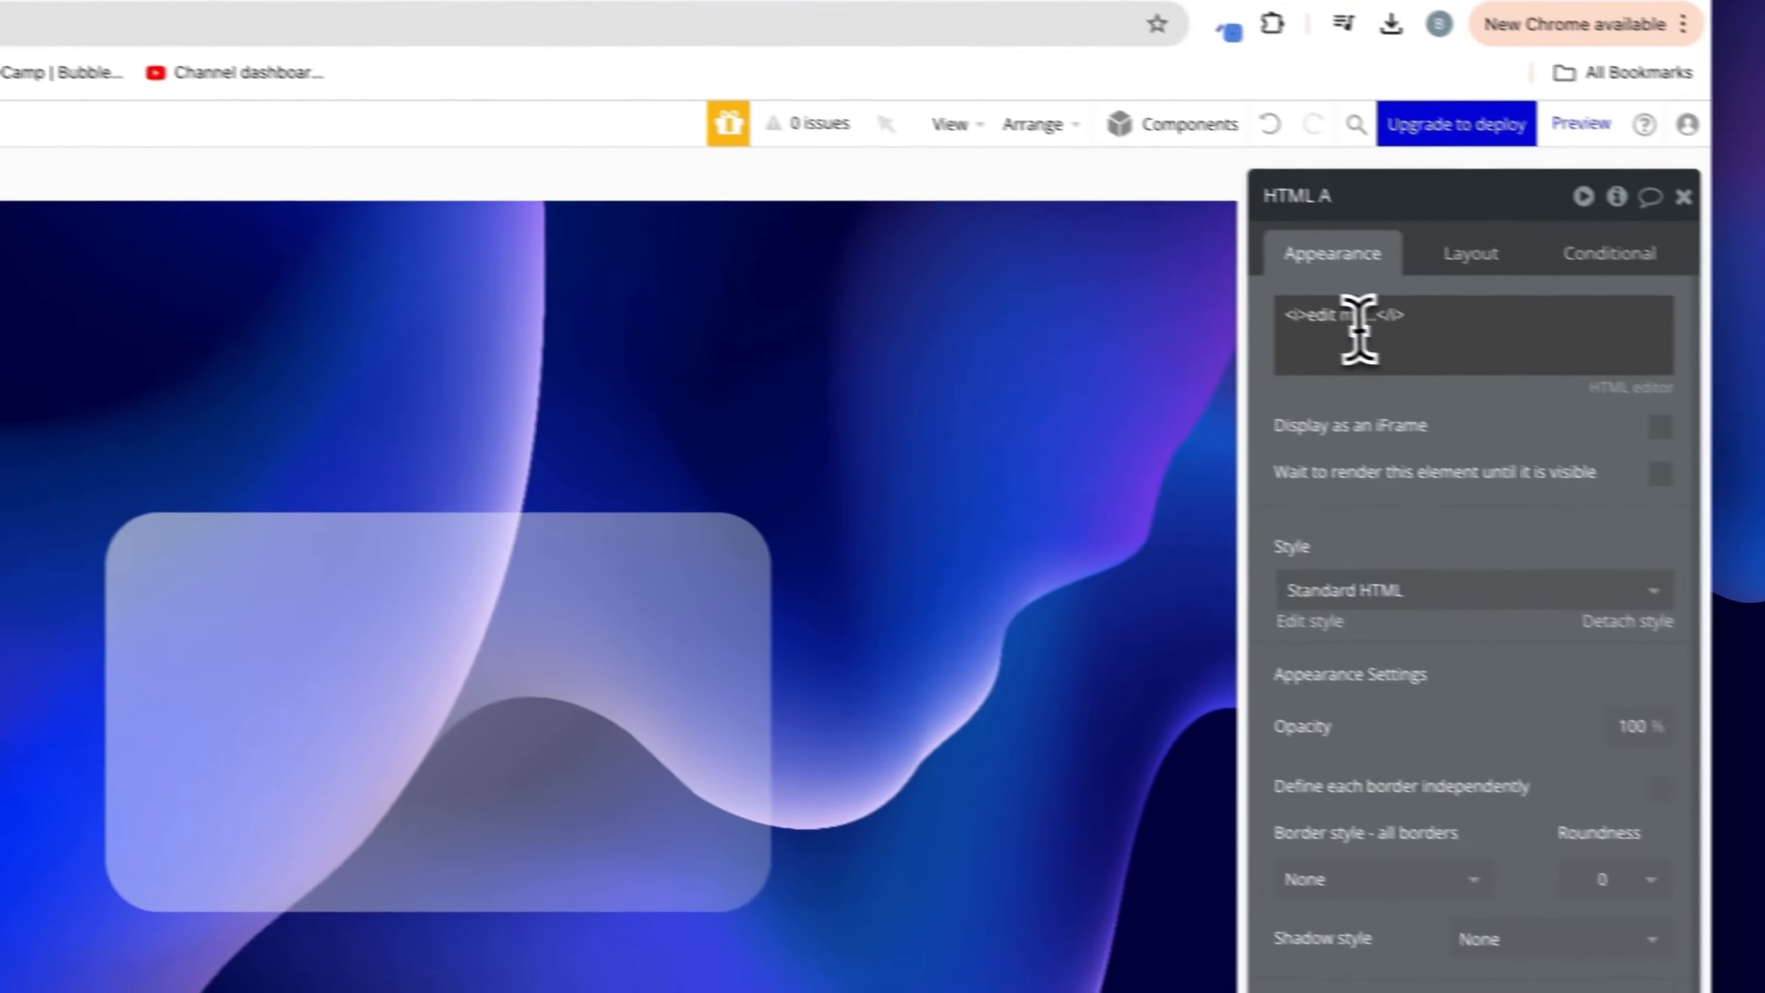
triple_click(1285, 316)
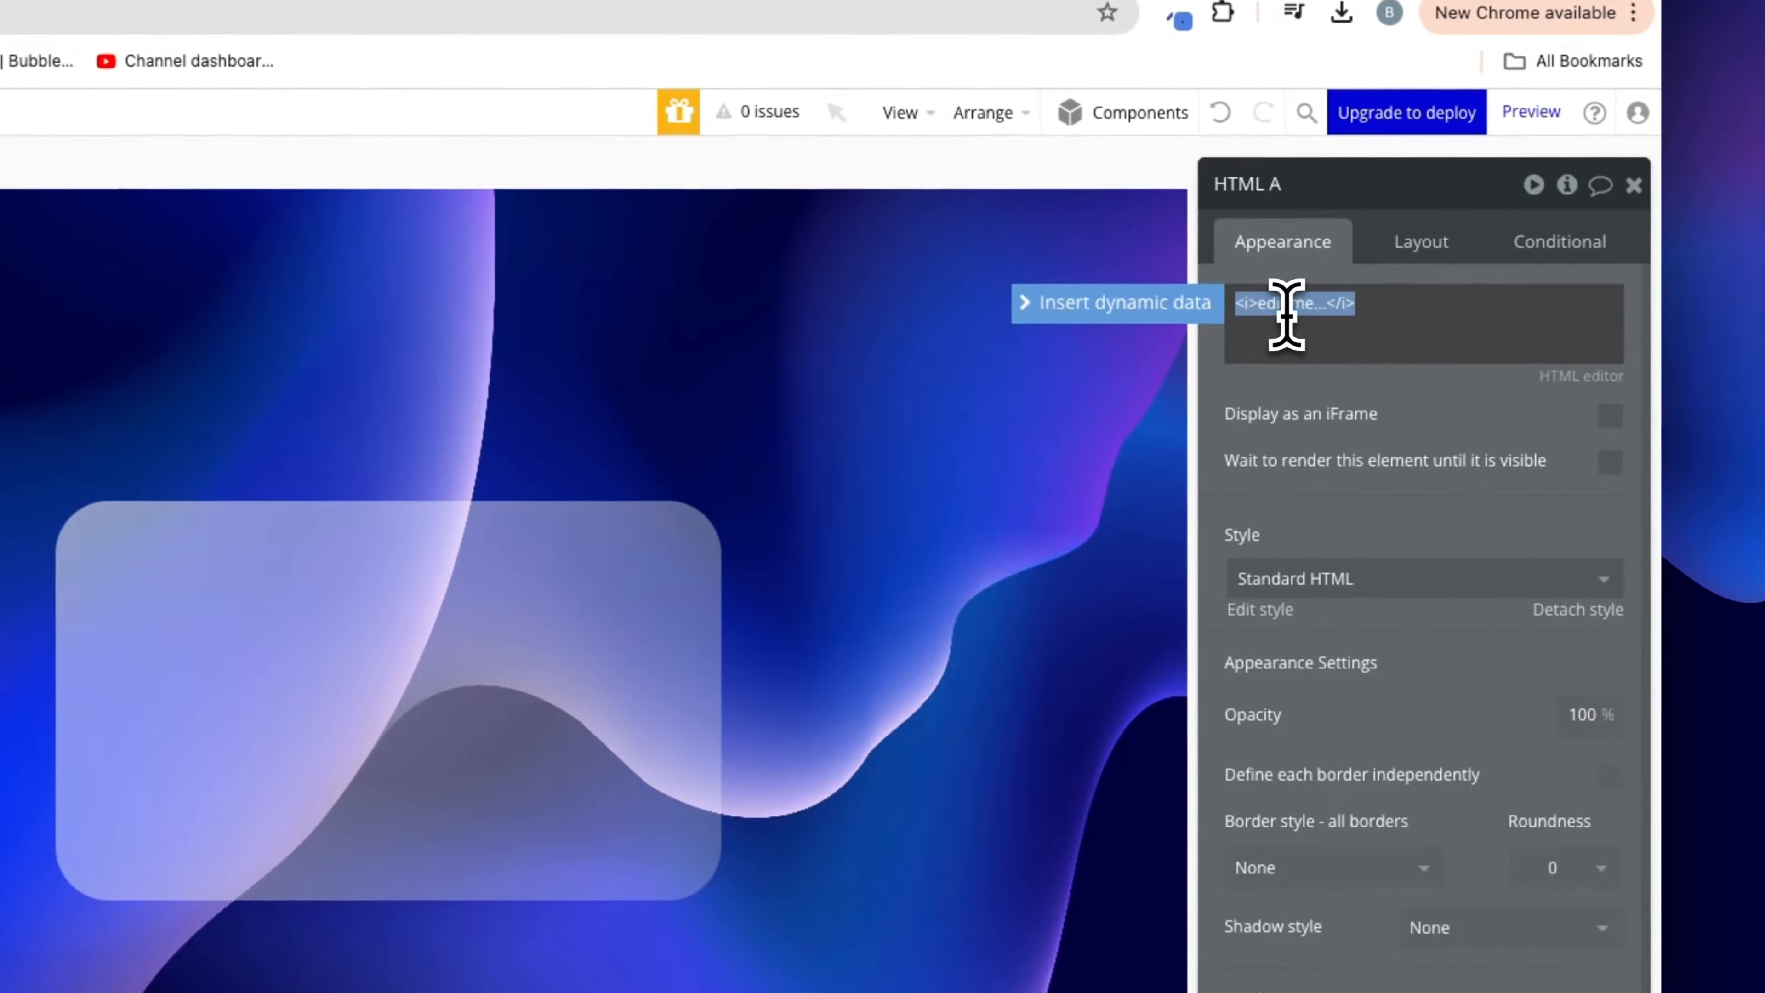
key("ctrl+v")
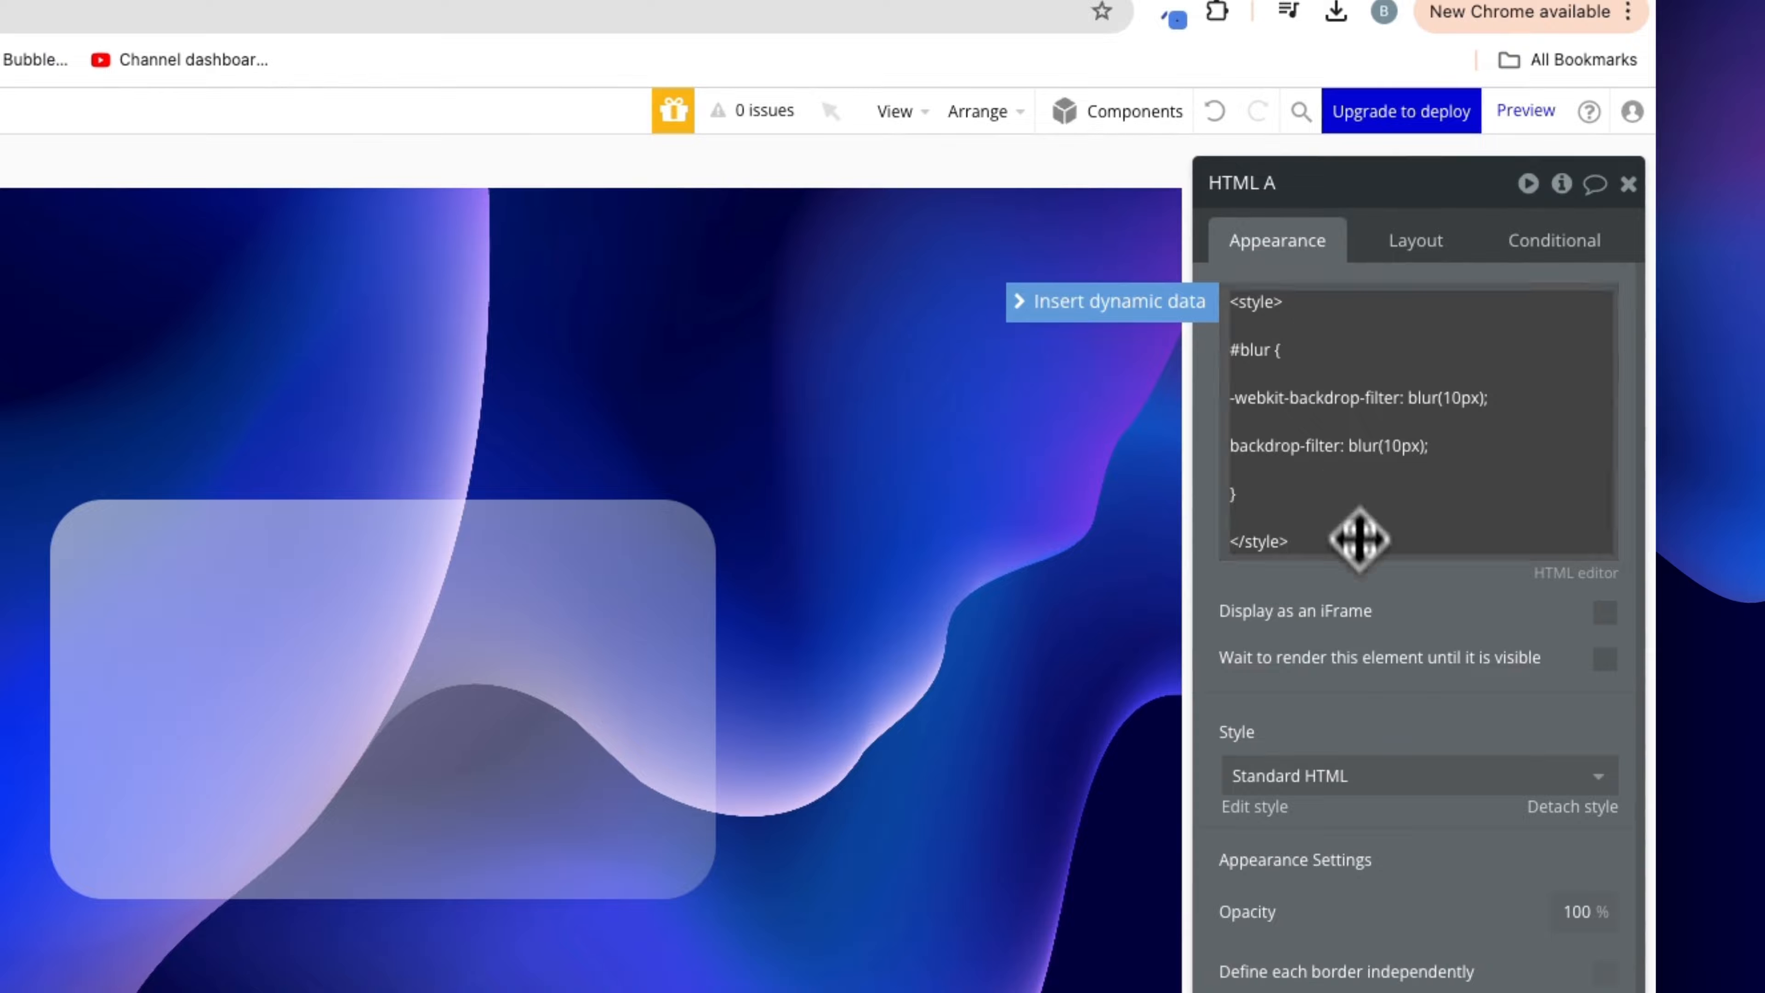
left_click(1367, 595)
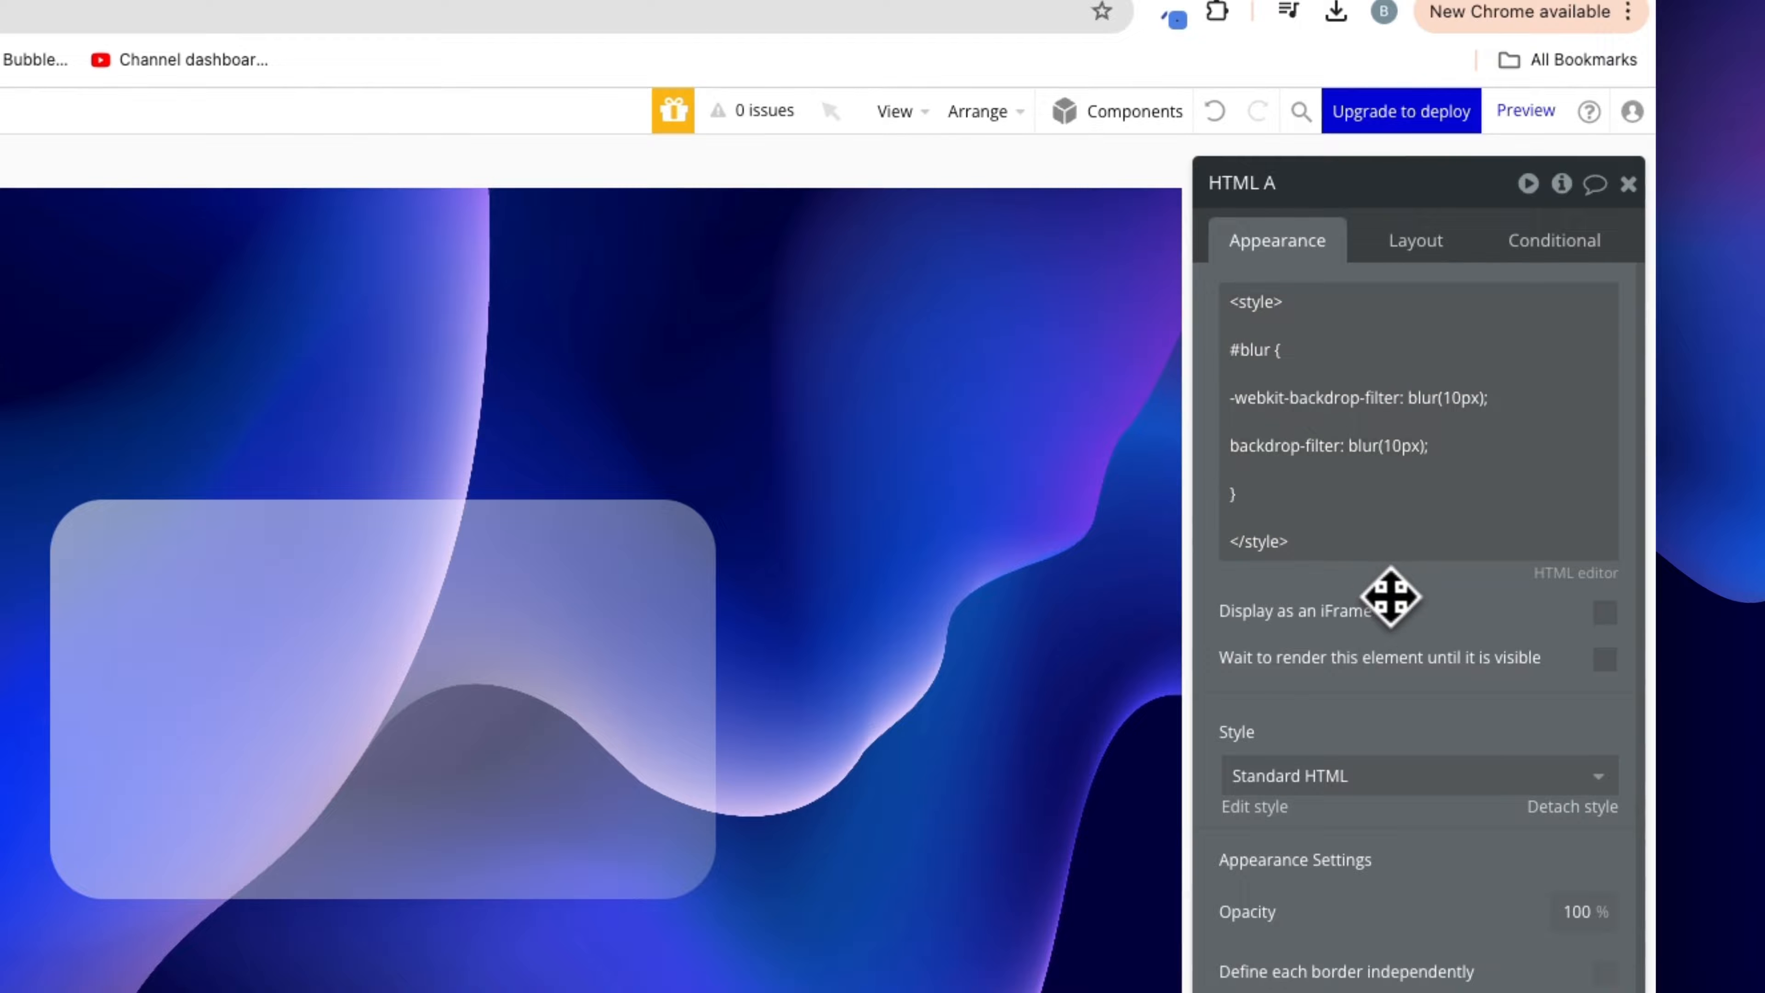
left_click(1261, 351)
key("ctrl+a")
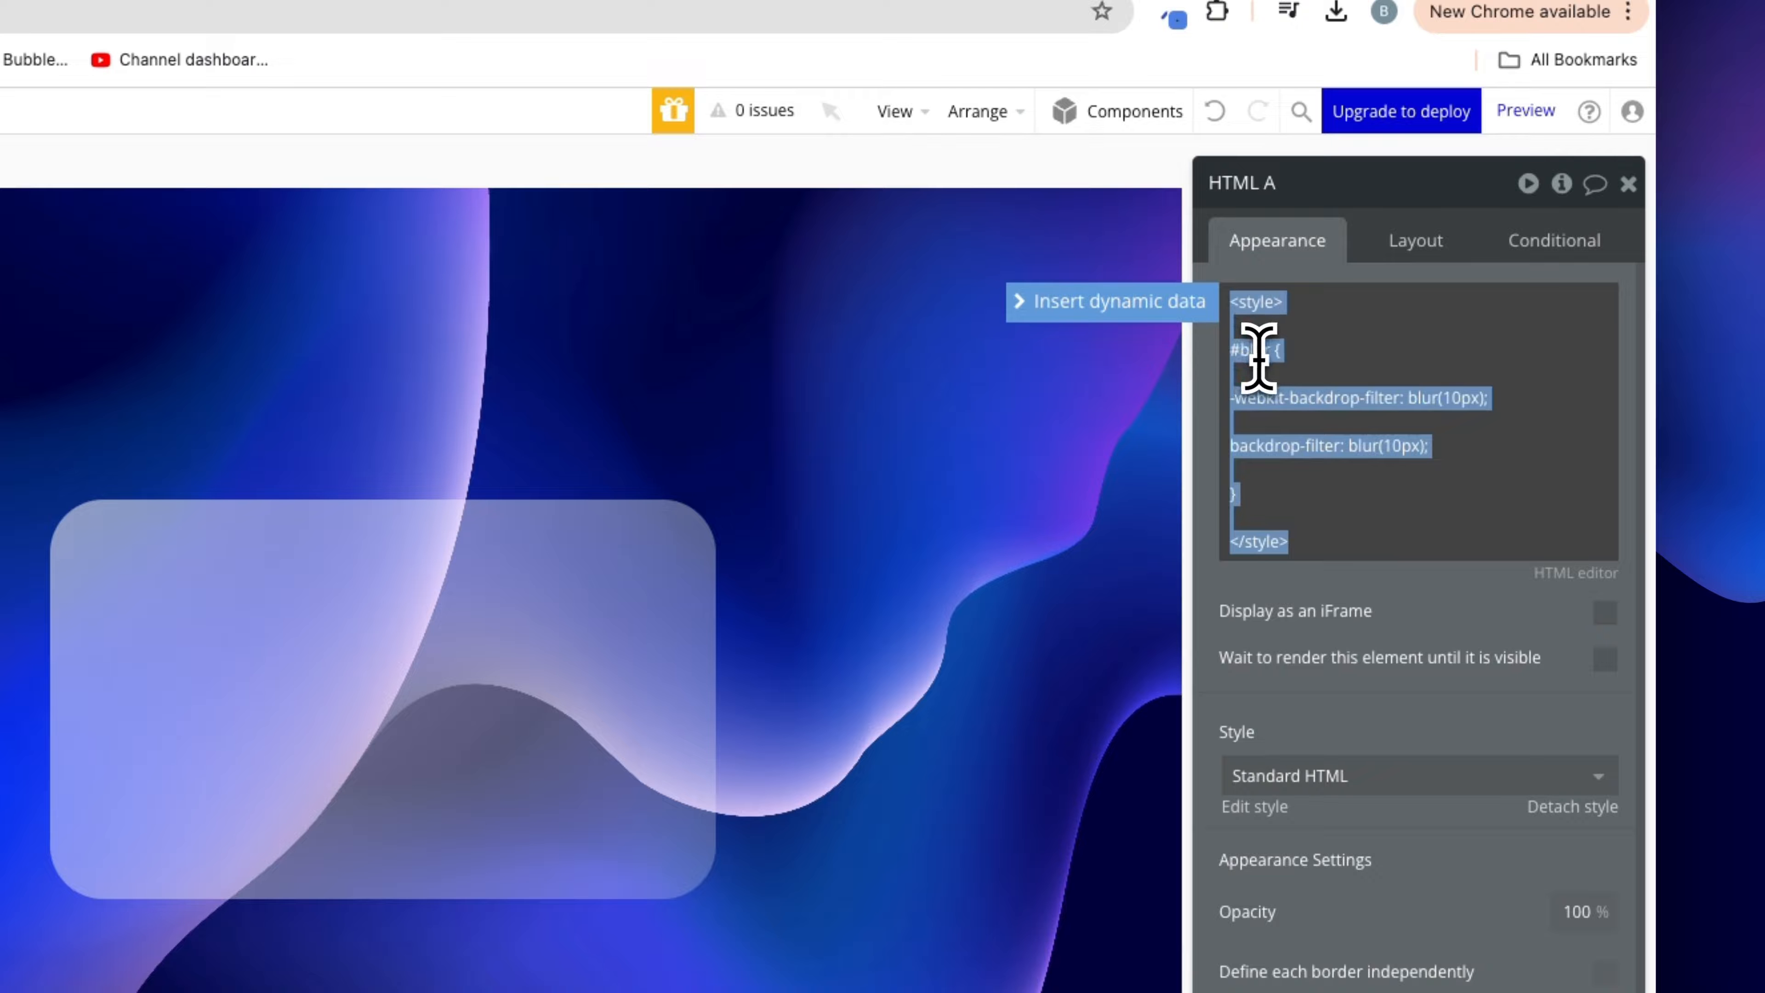
left_click(1494, 617)
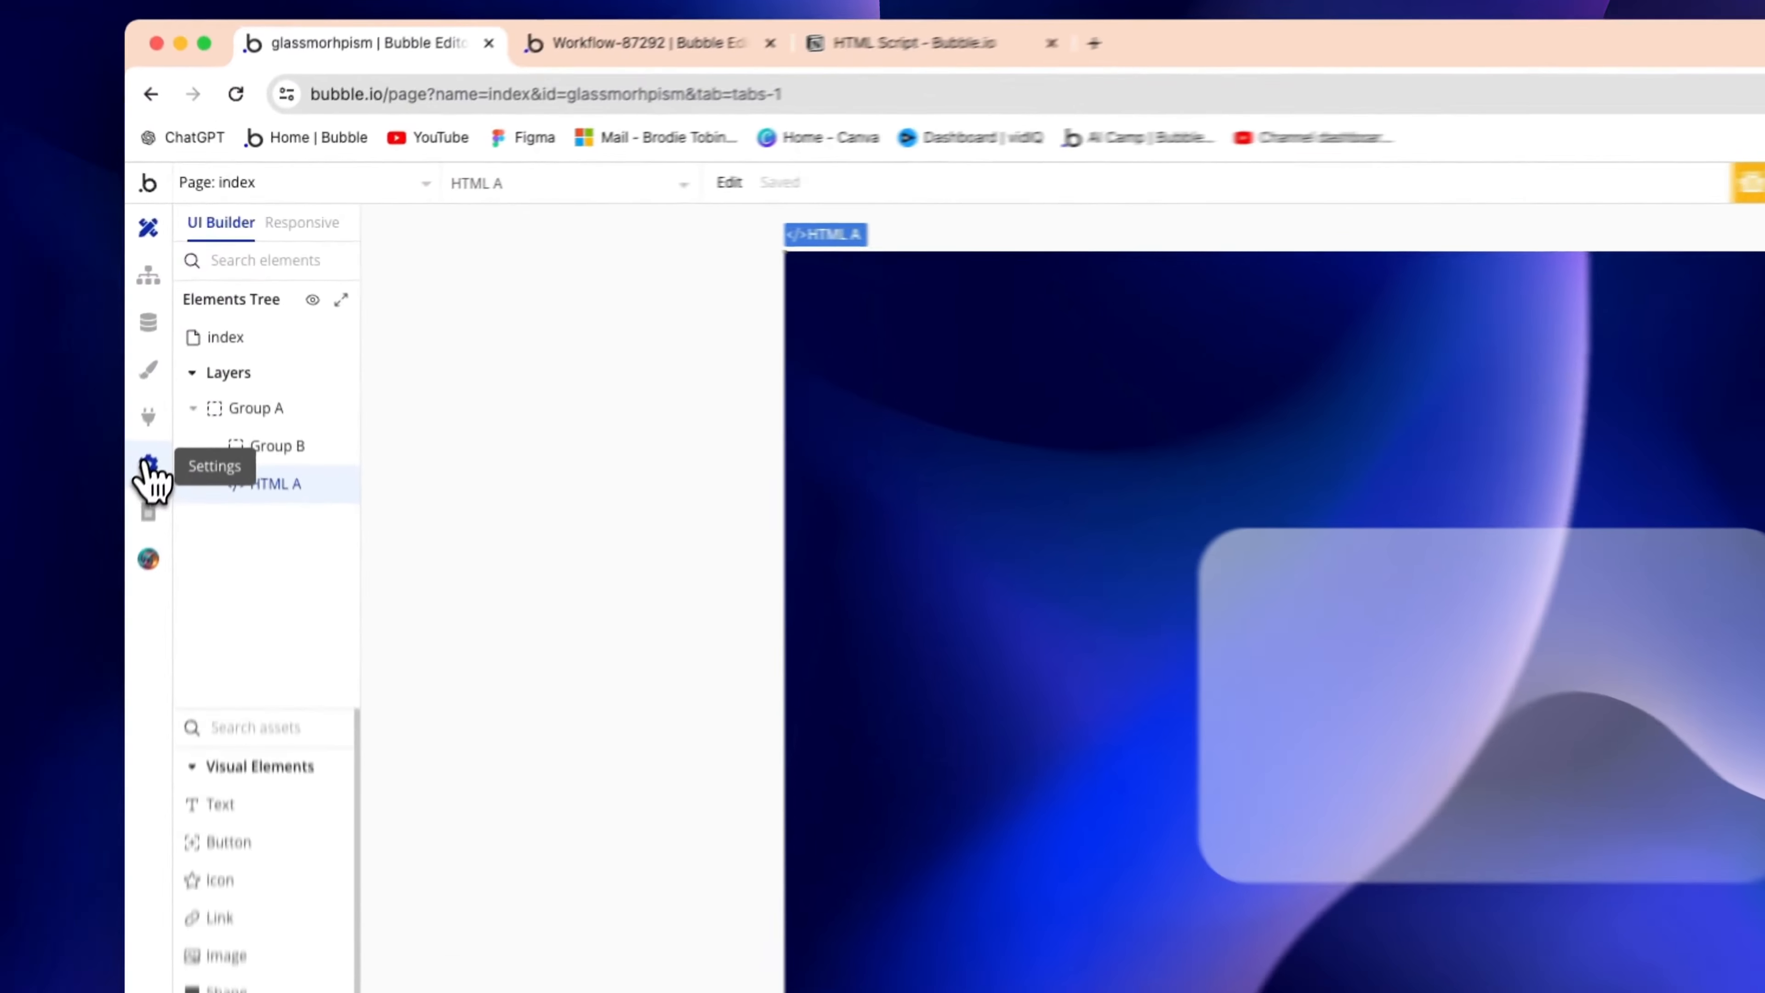
left_click(194, 362)
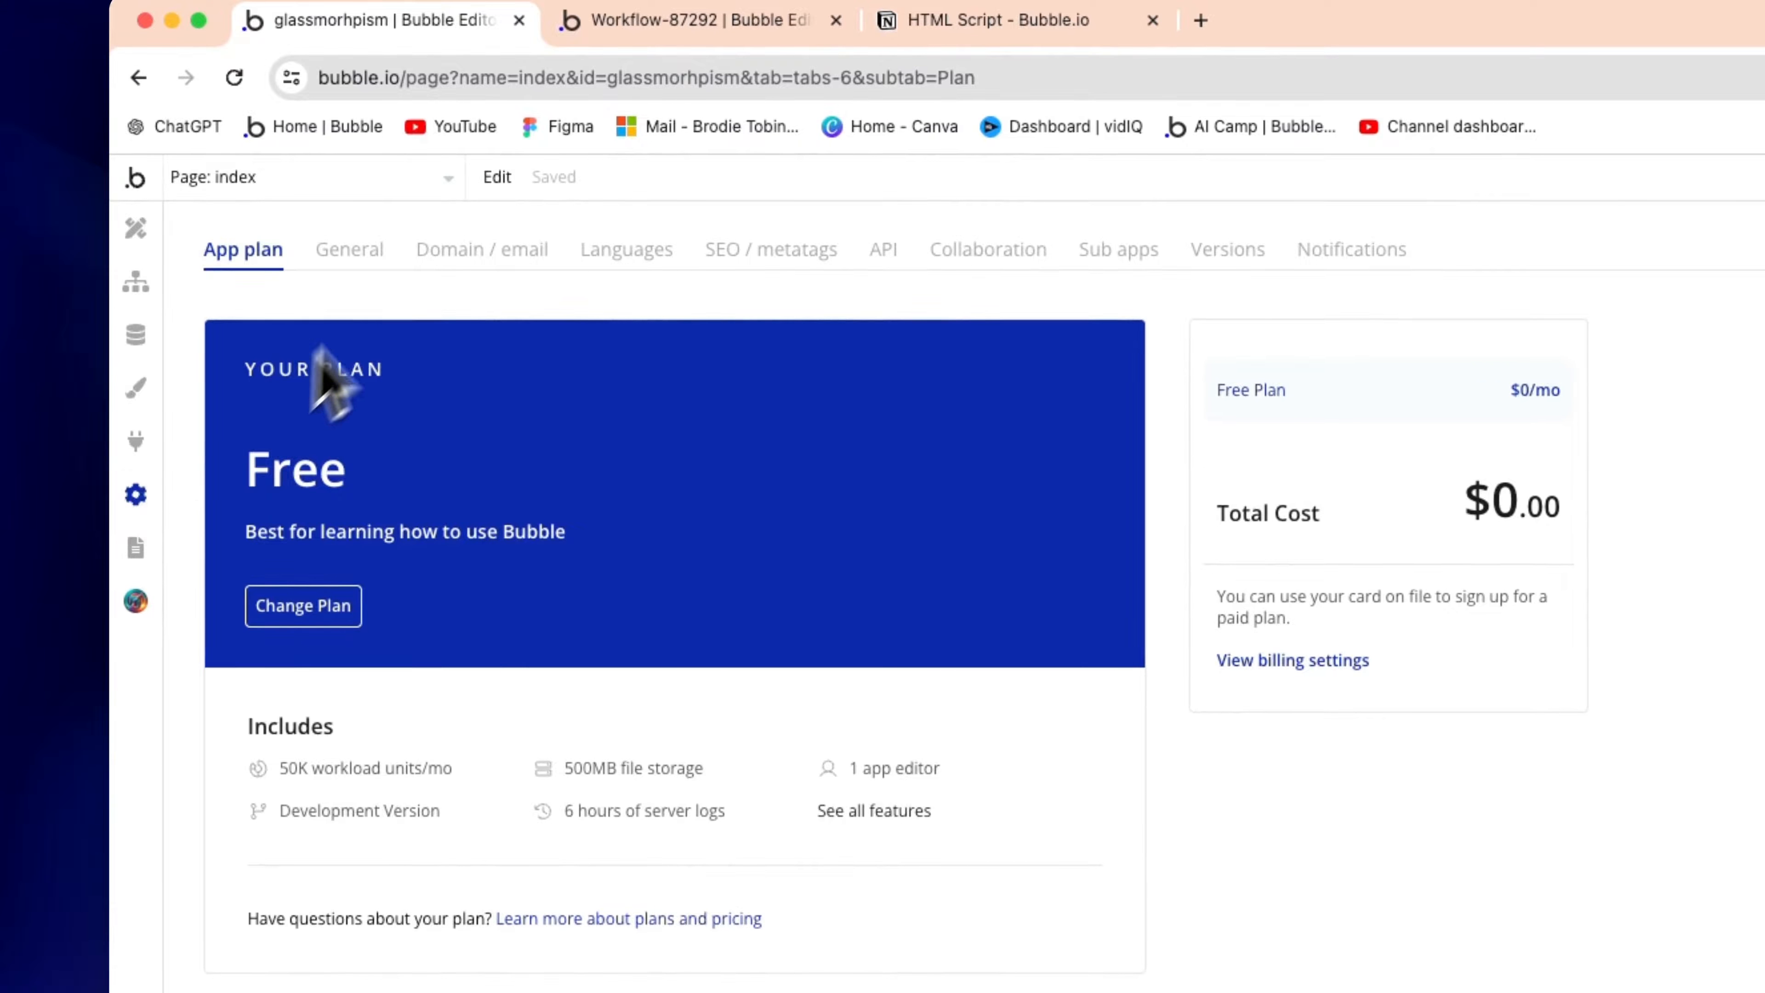
left_click(373, 258)
scroll(866, 765, "down", 15)
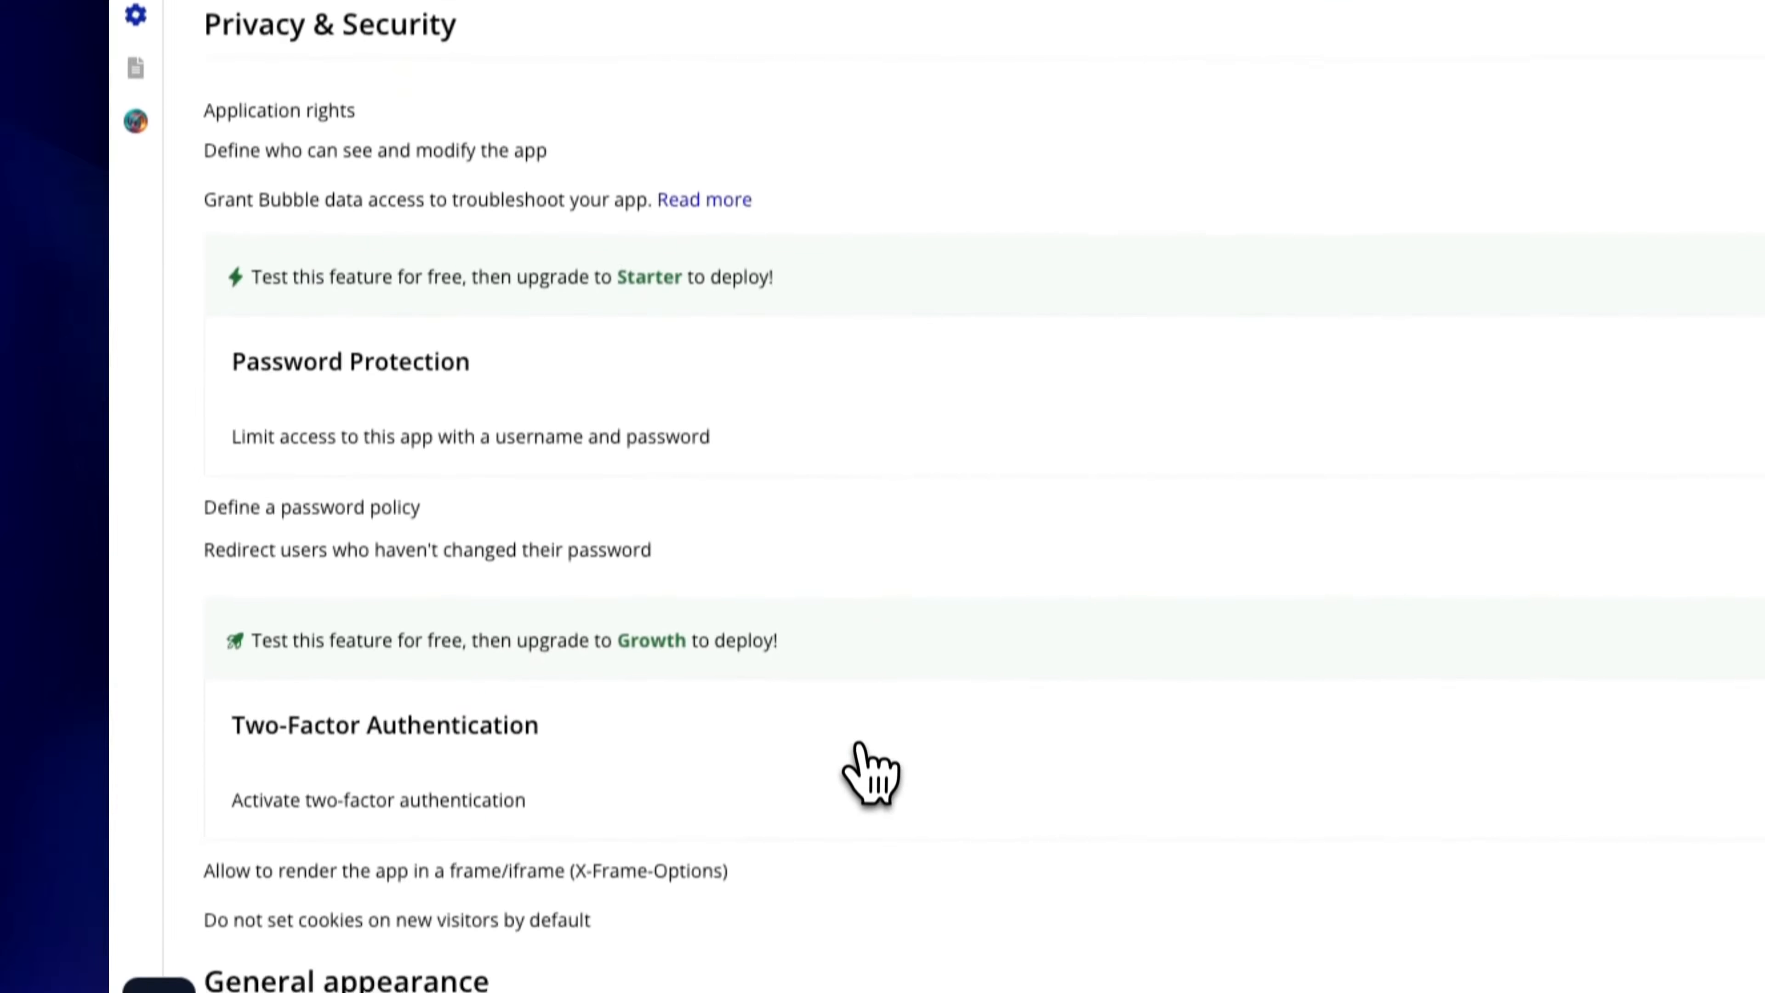
scroll(657, 737, "down", 5)
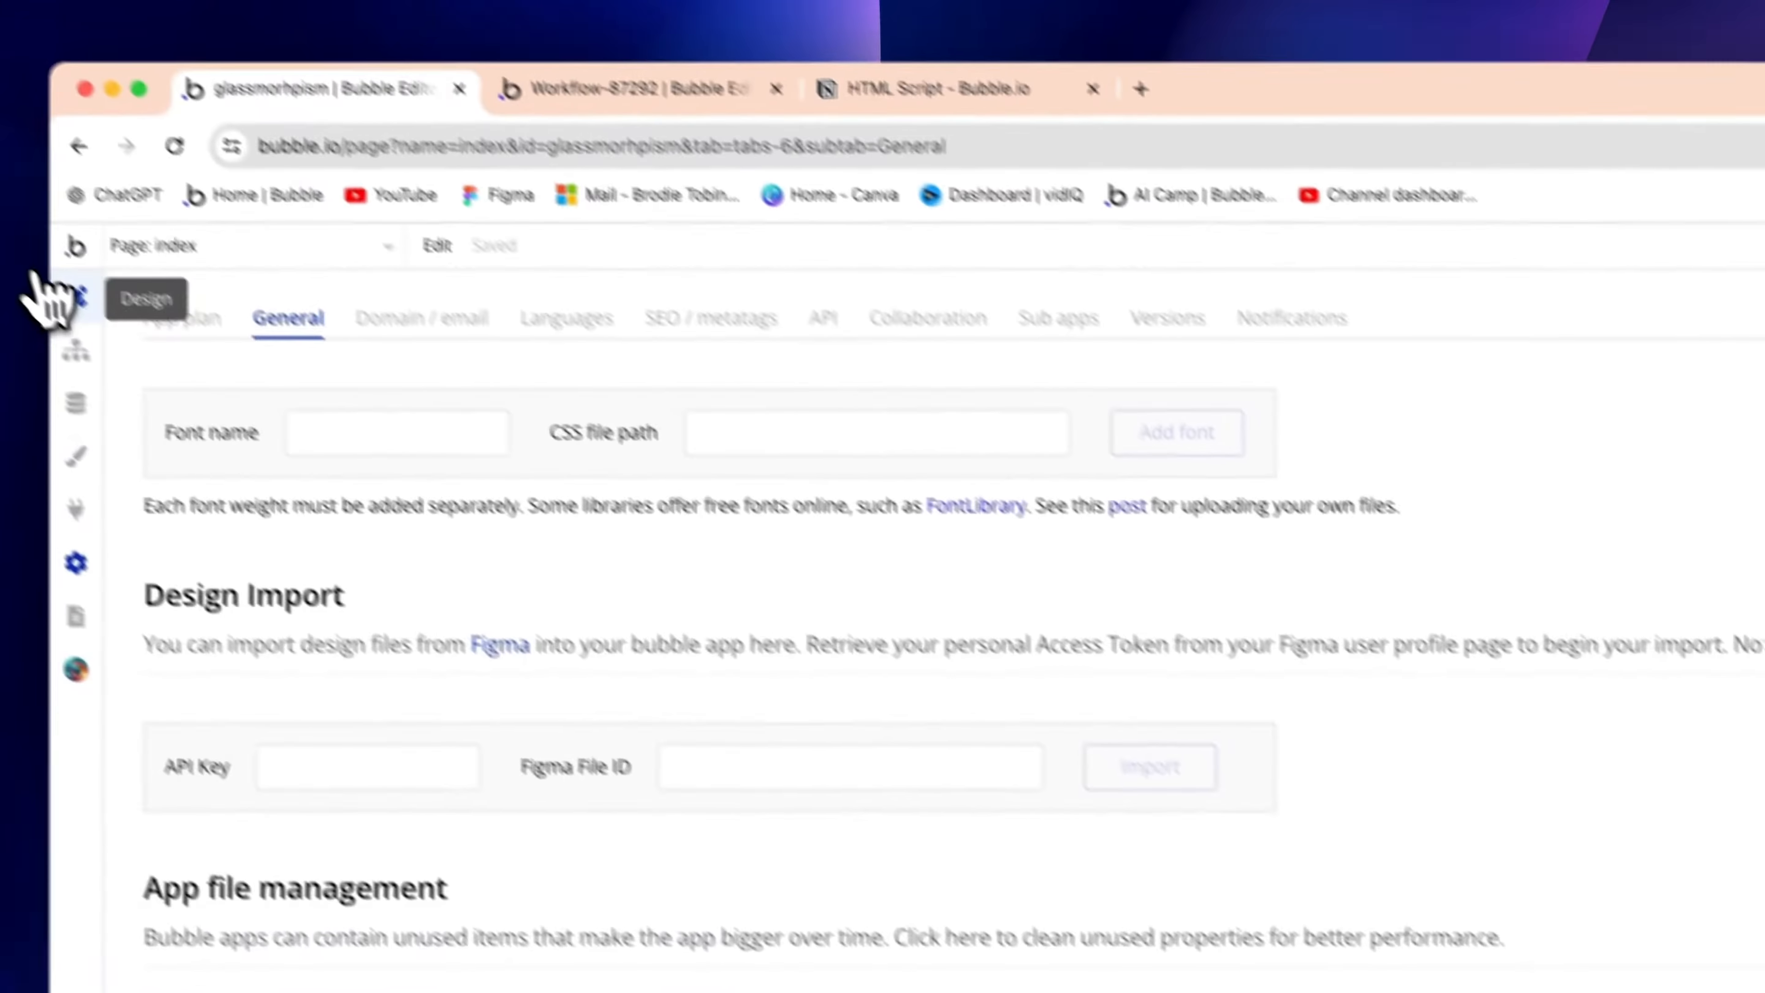
left_click(55, 297)
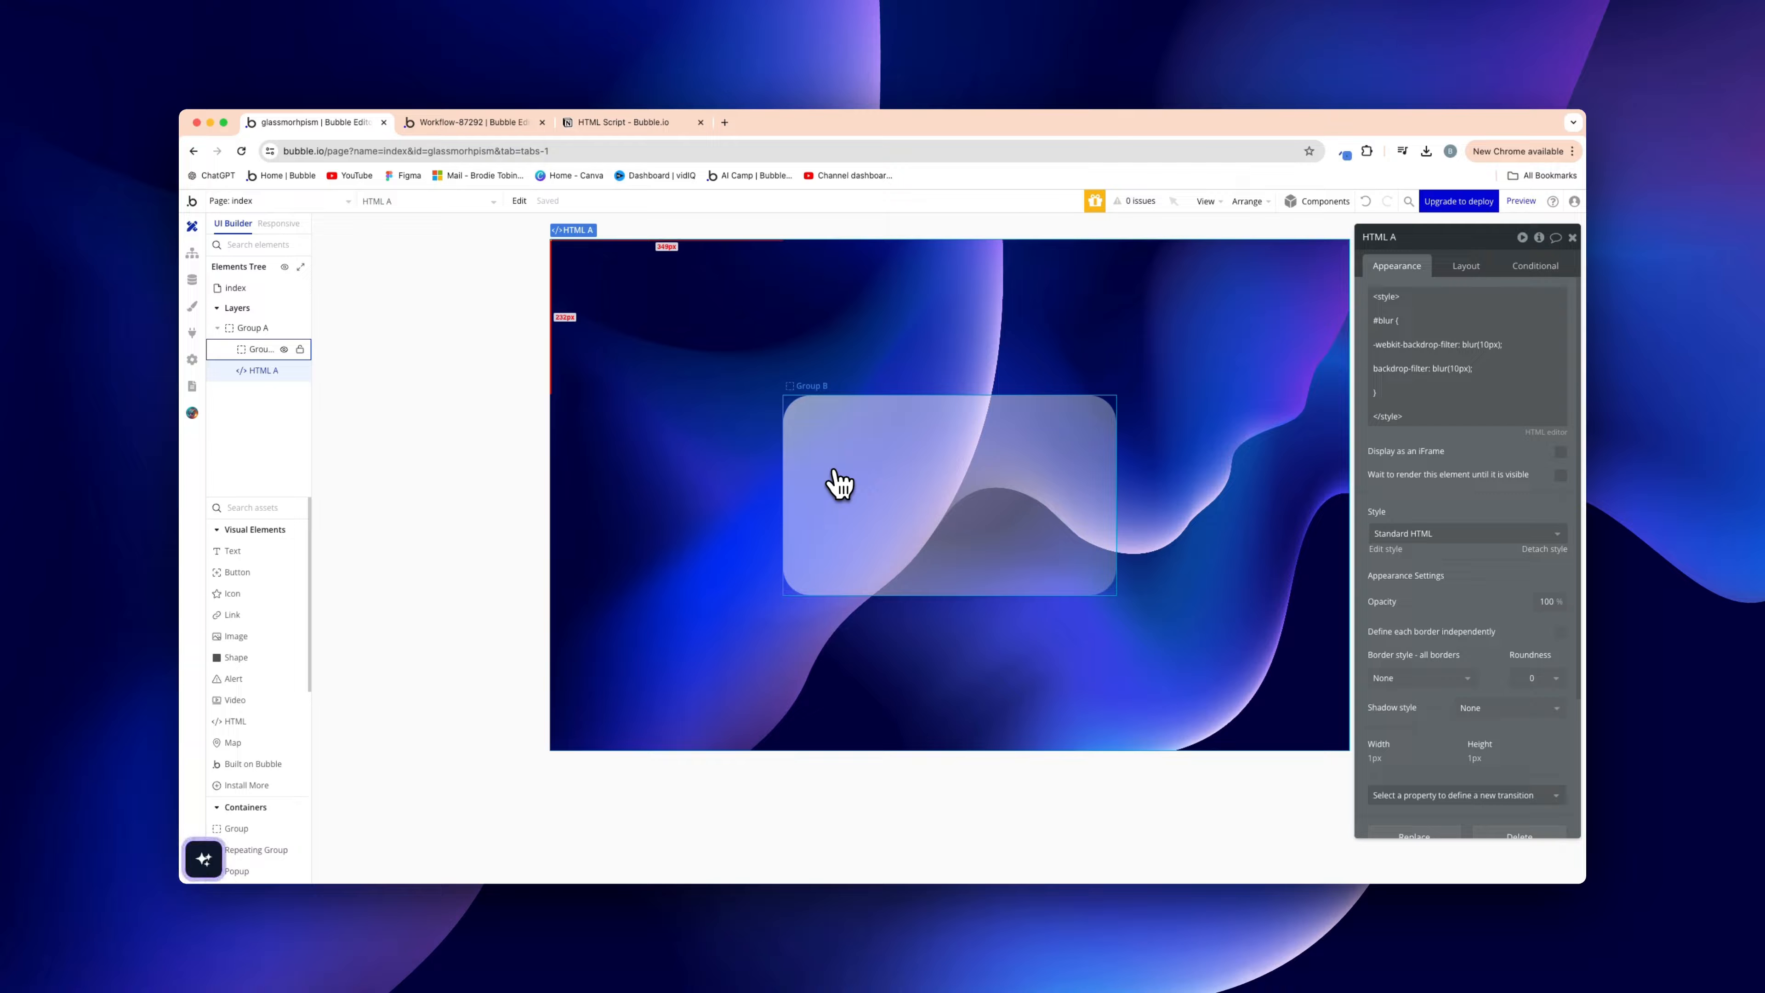
Set Group B's ID Attribute to blur
left_click(840, 483)
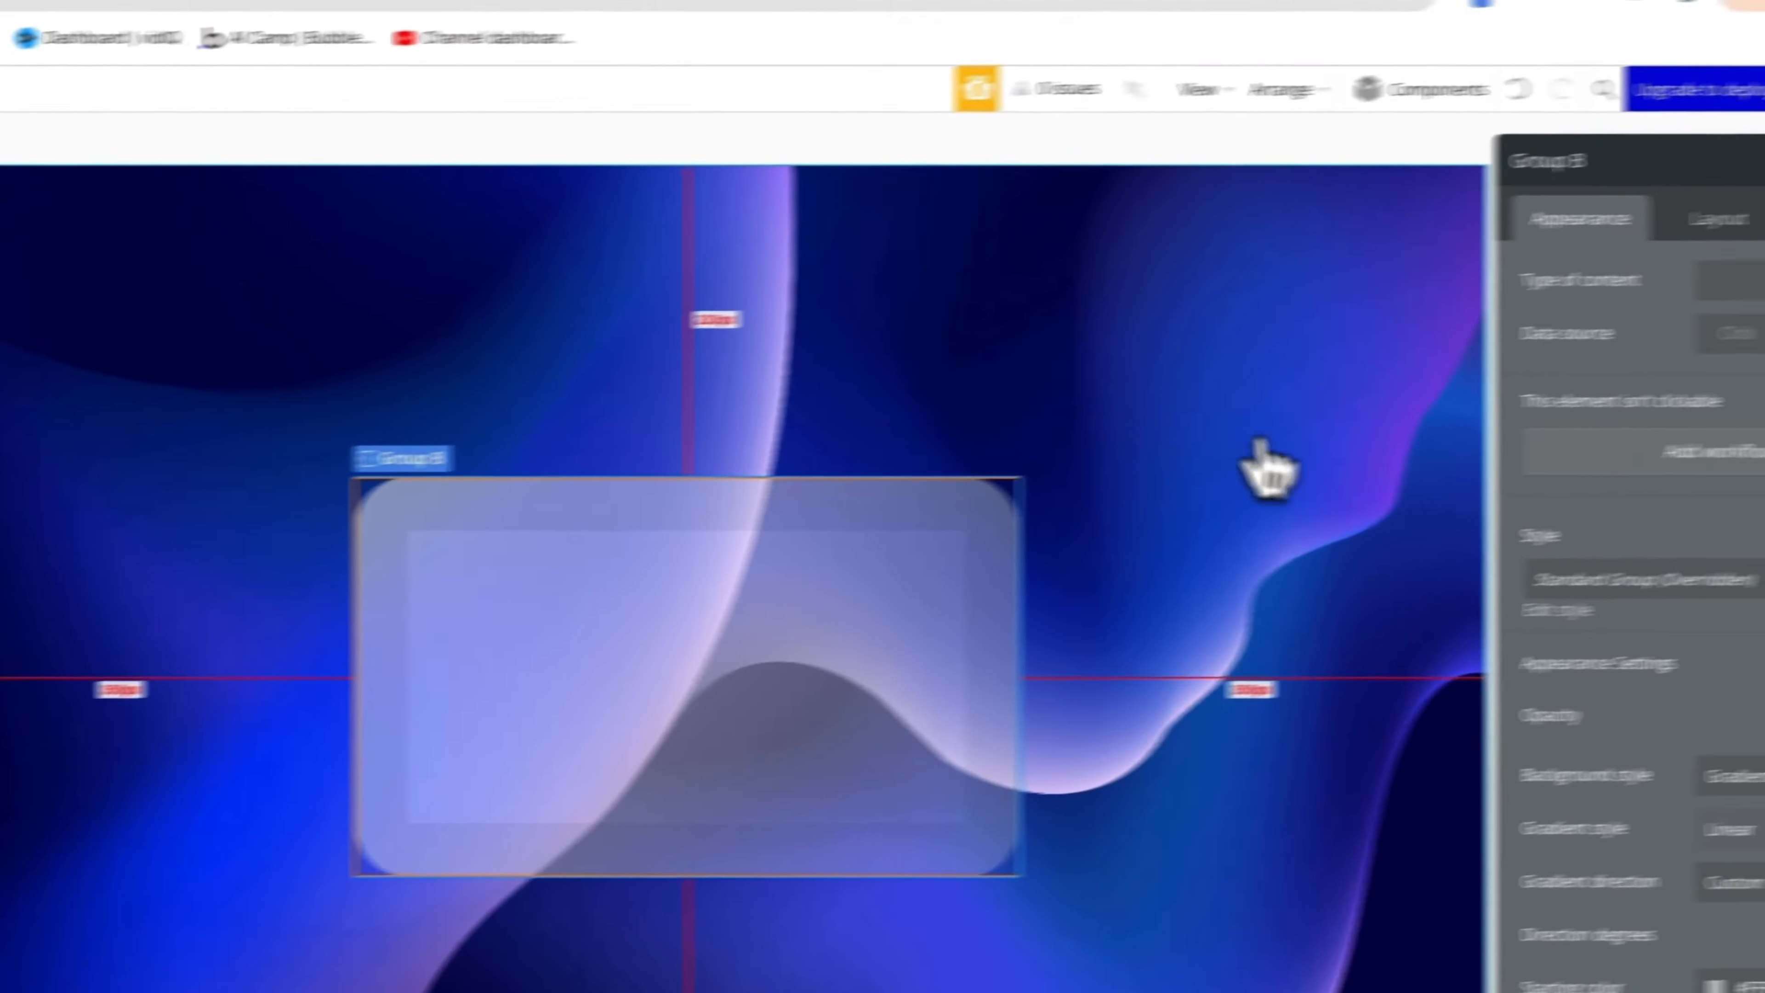
scroll(1702, 959, "down", 5)
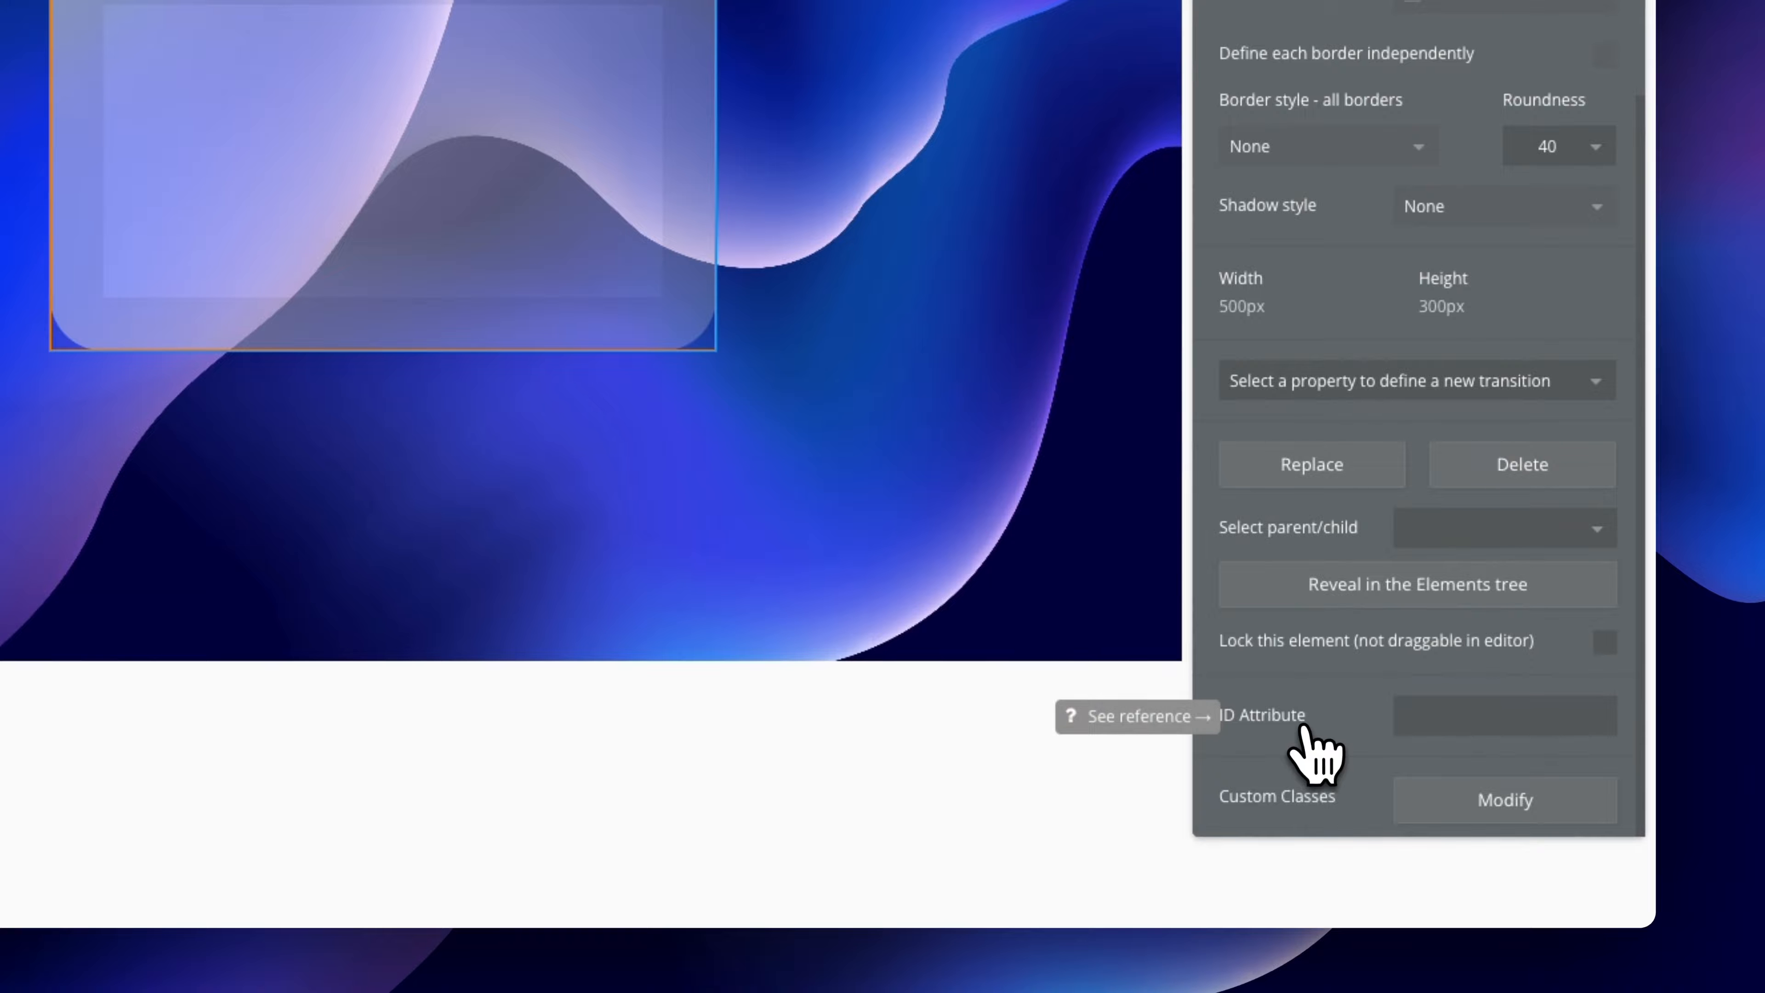
left_click(1505, 726)
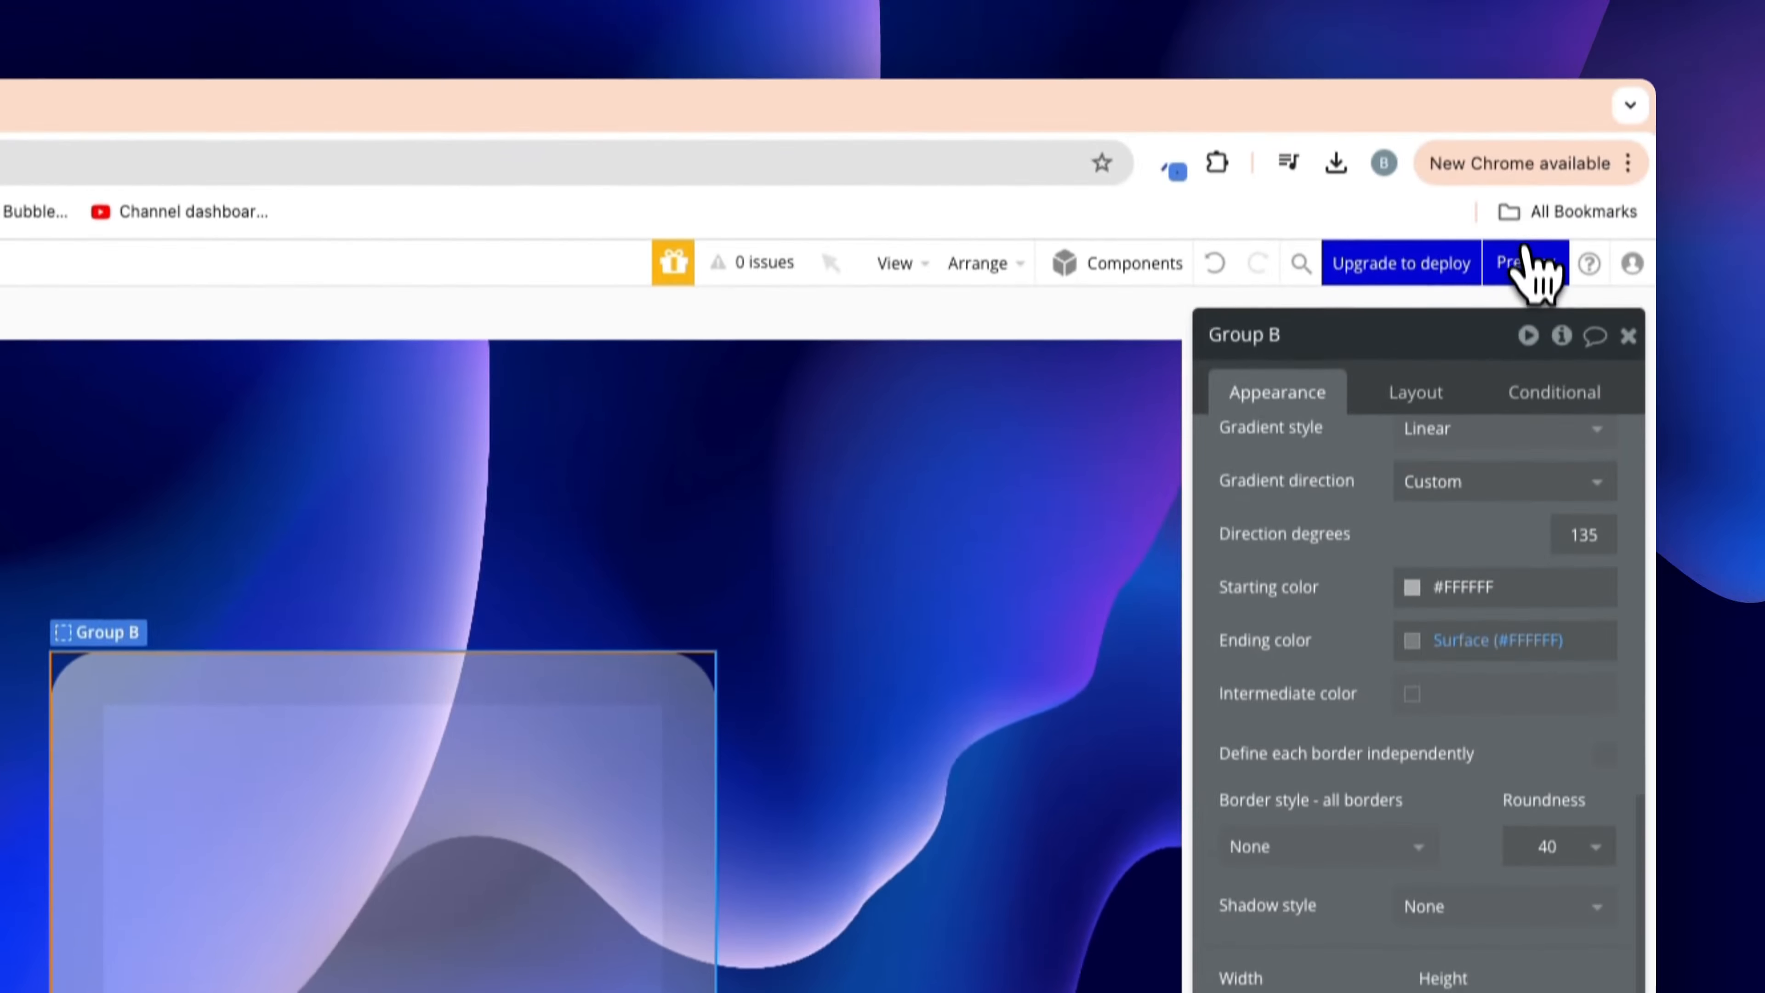
Preview the page to check the glass card blurring the waves, then return to the editor
left_click(1525, 7)
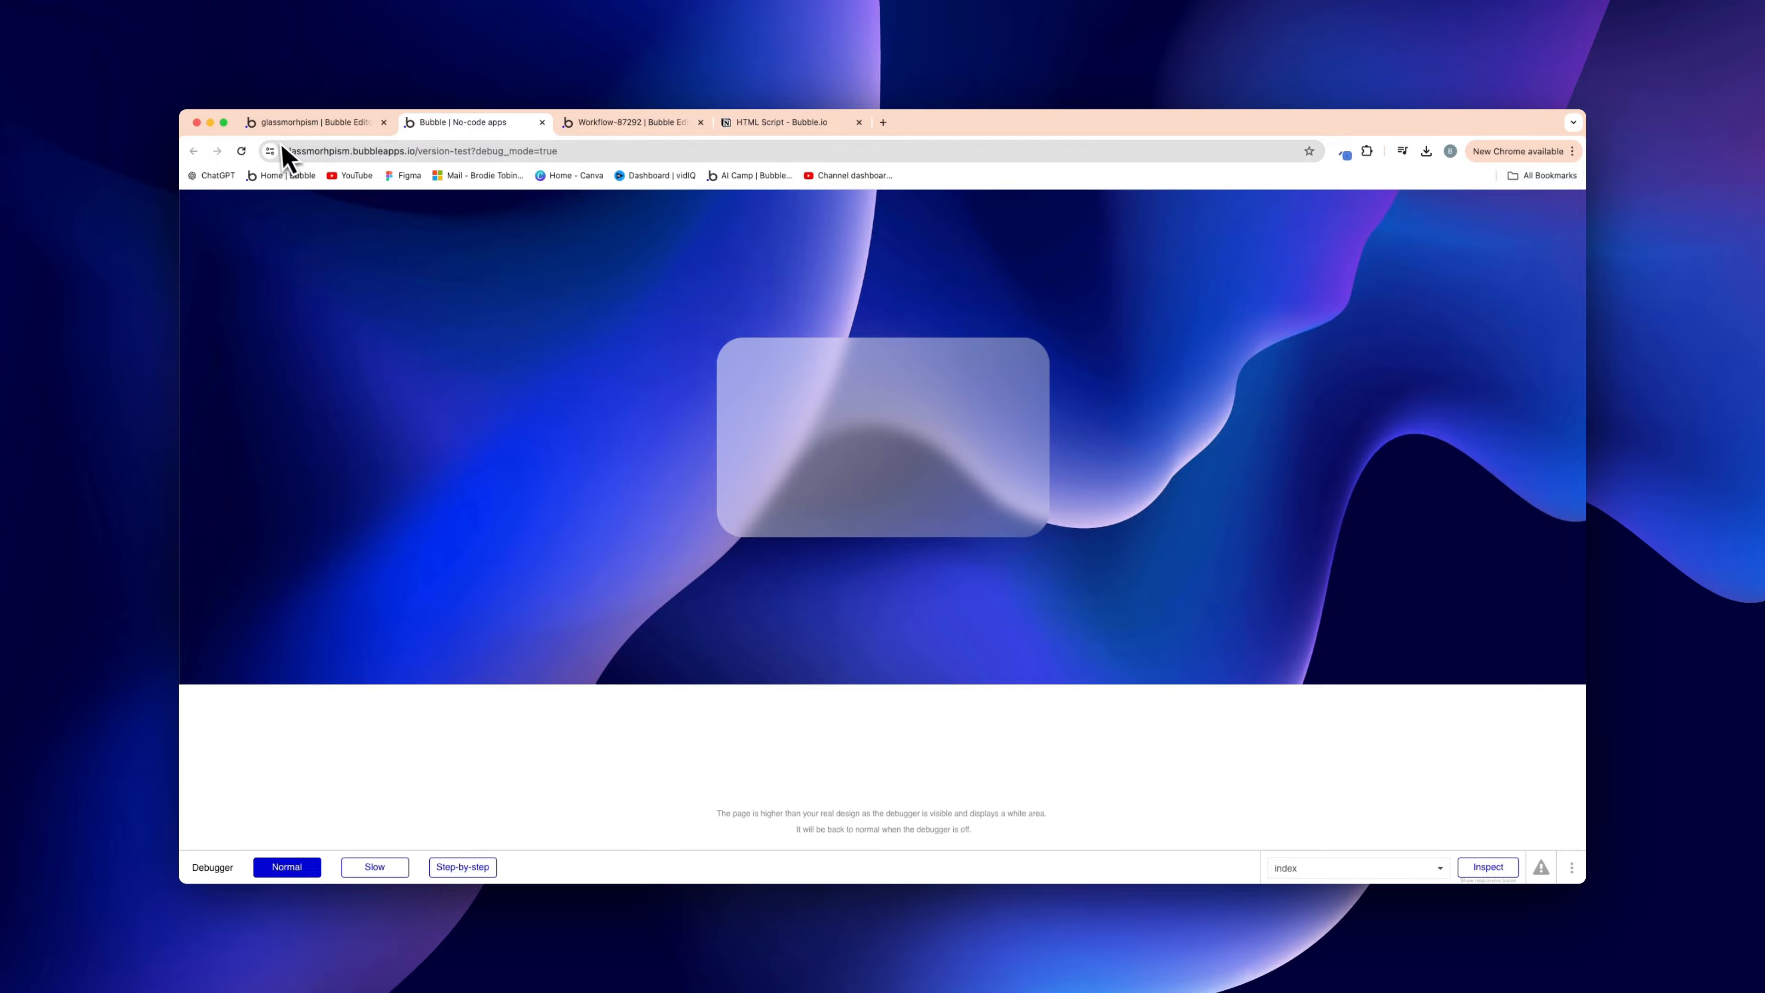
left_click(294, 126)
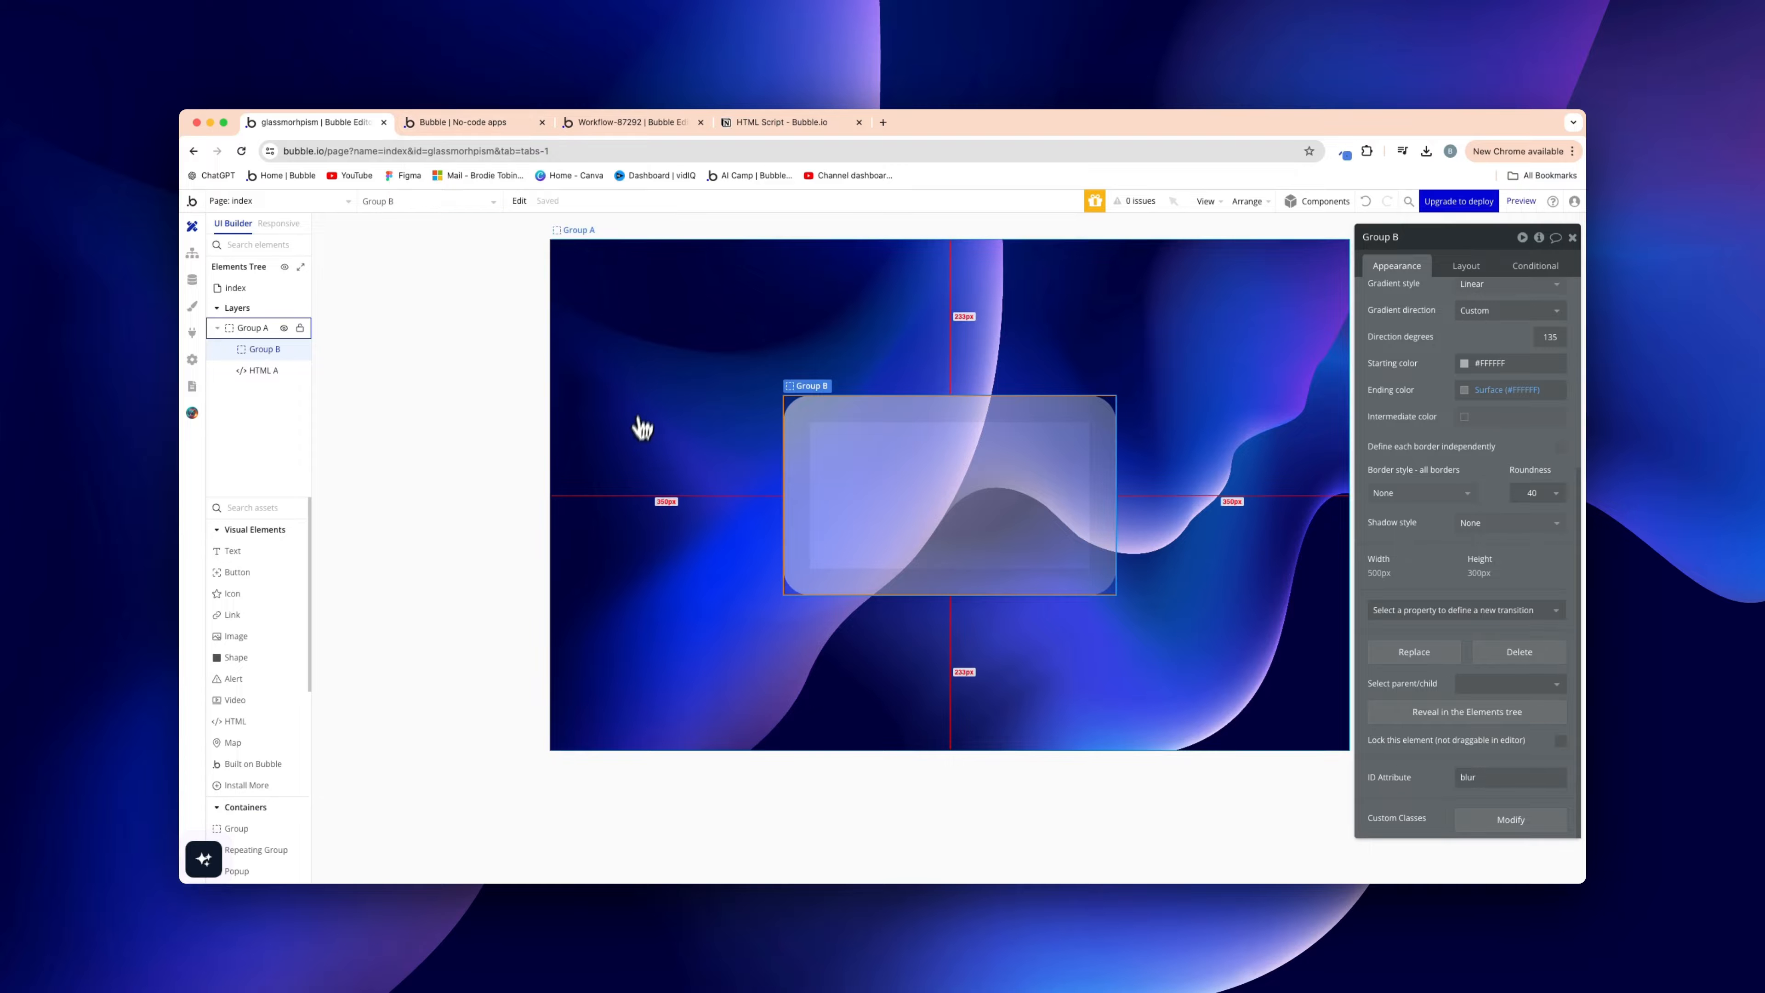
Select the glass card Group B and set its shadow style to Outset
left_click(637, 433)
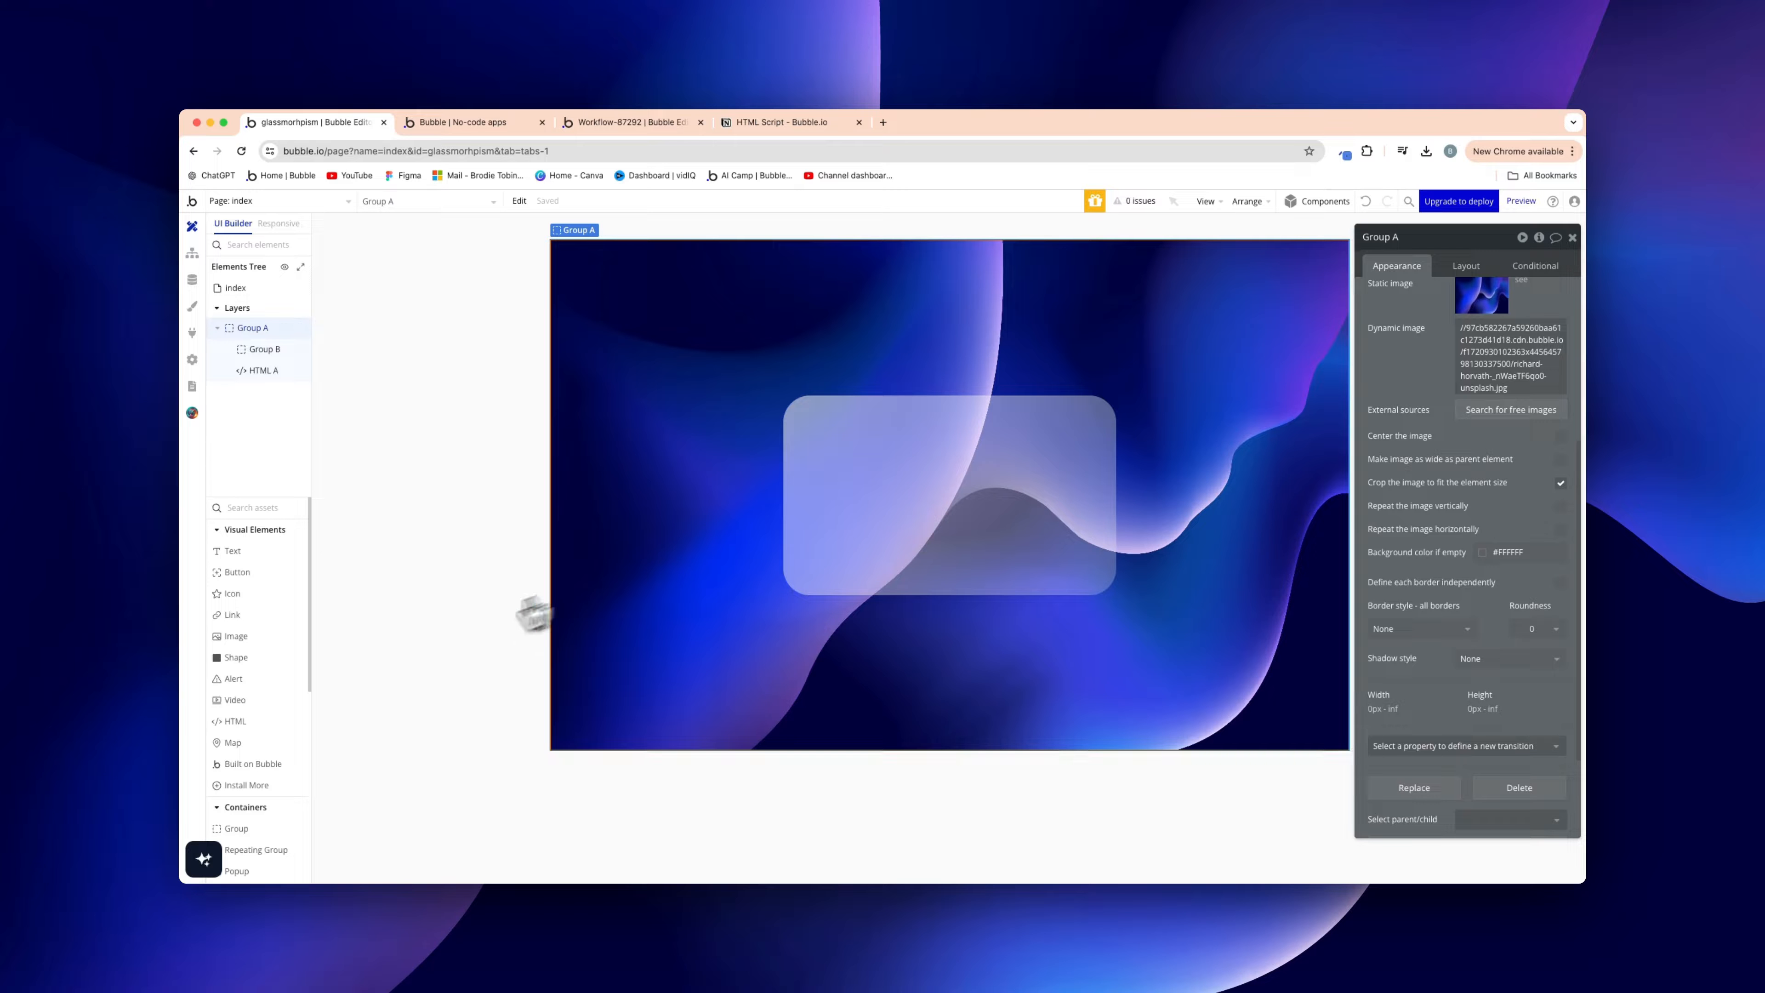
scroll(314, 749, "down", 2)
scroll(306, 730, "down", 1)
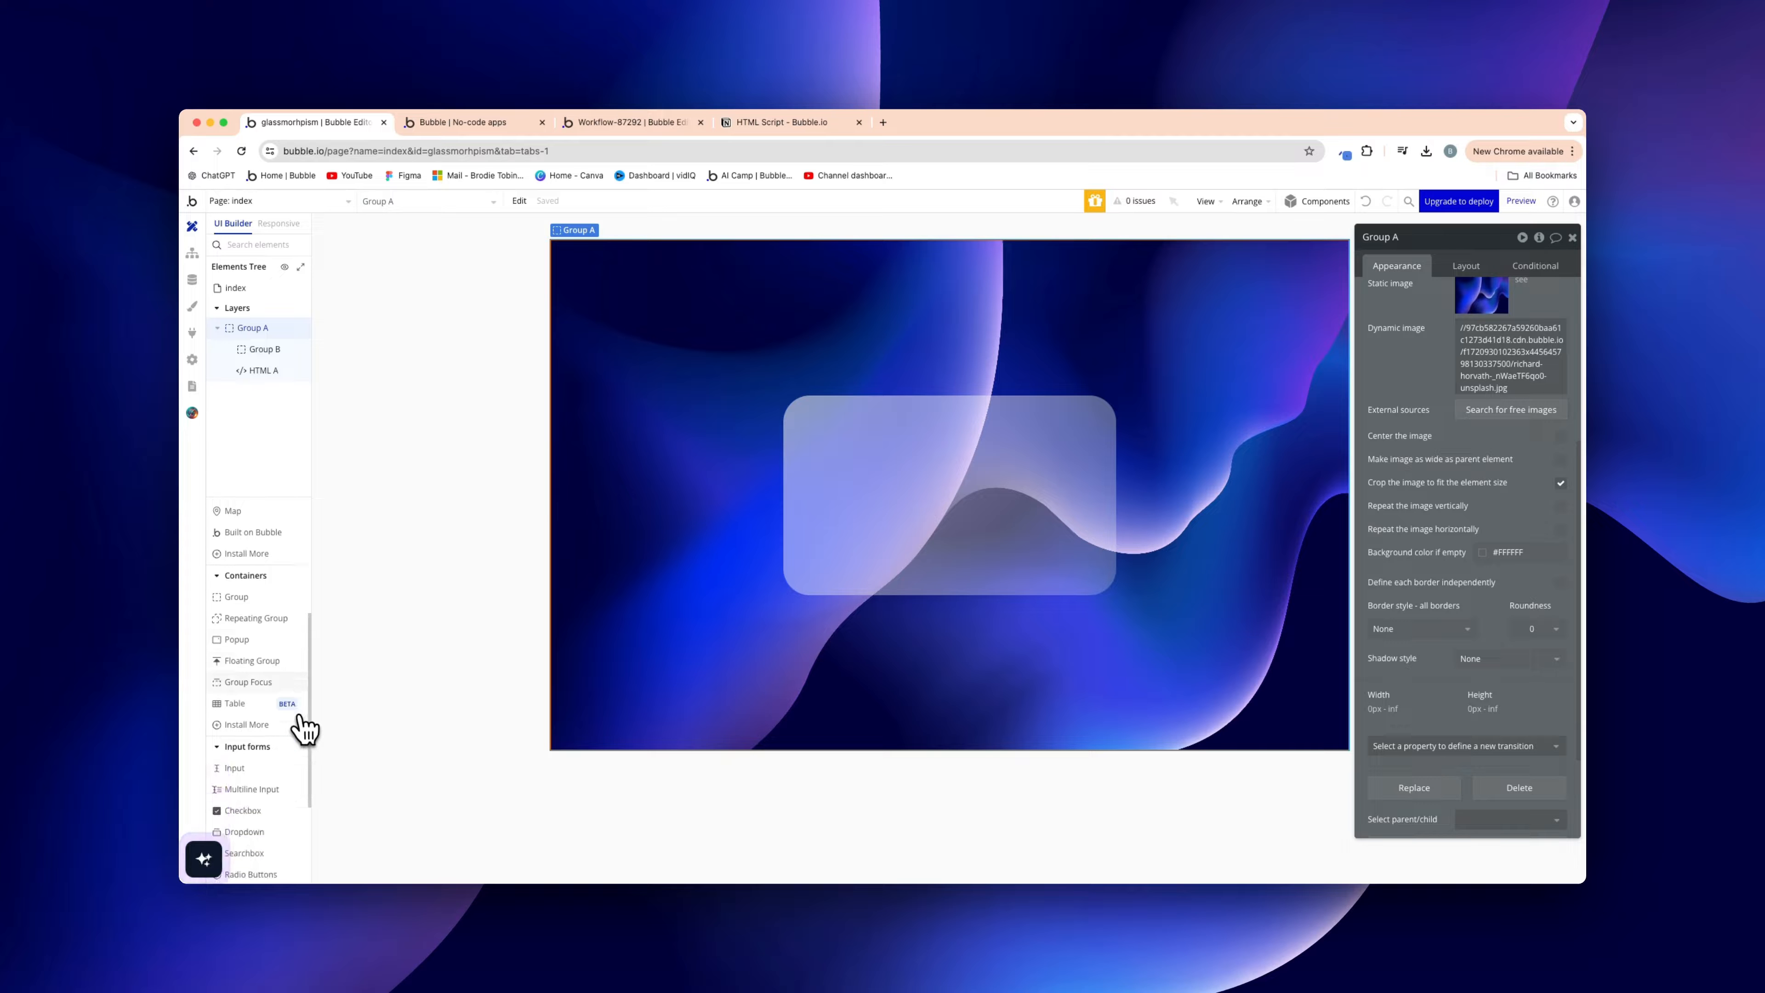
scroll(267, 779, "down", 2)
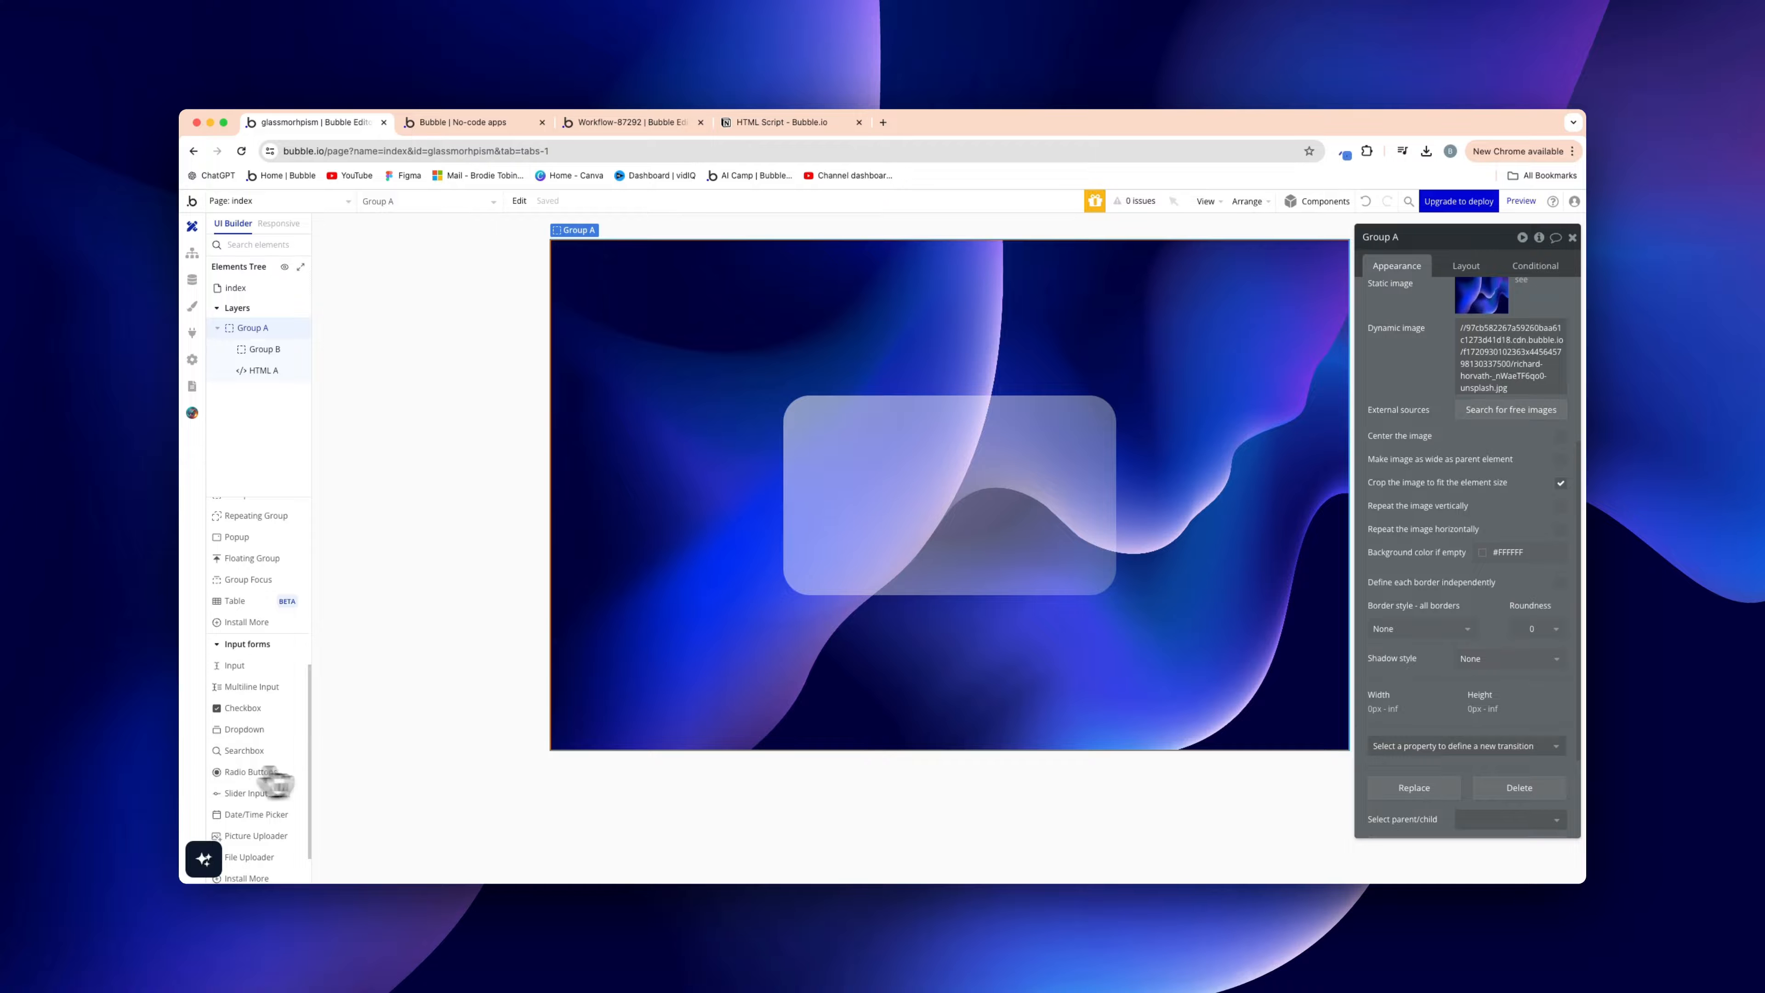
left_click(907, 556)
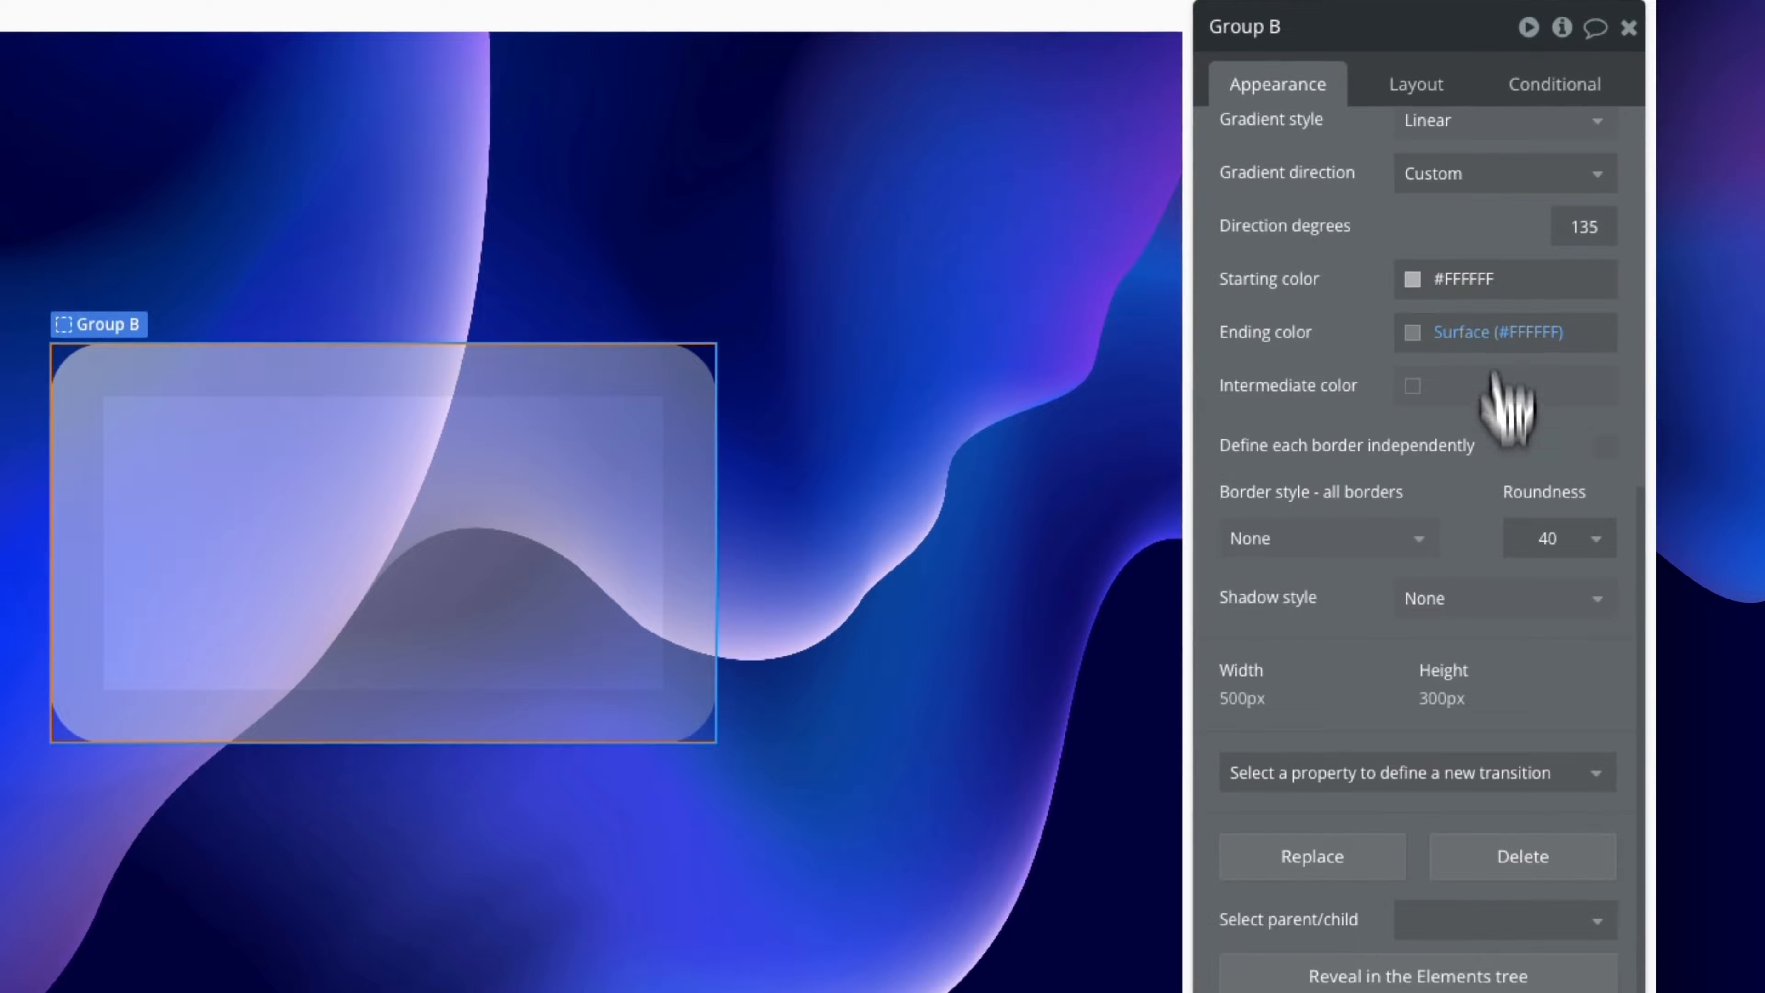
left_click(1485, 602)
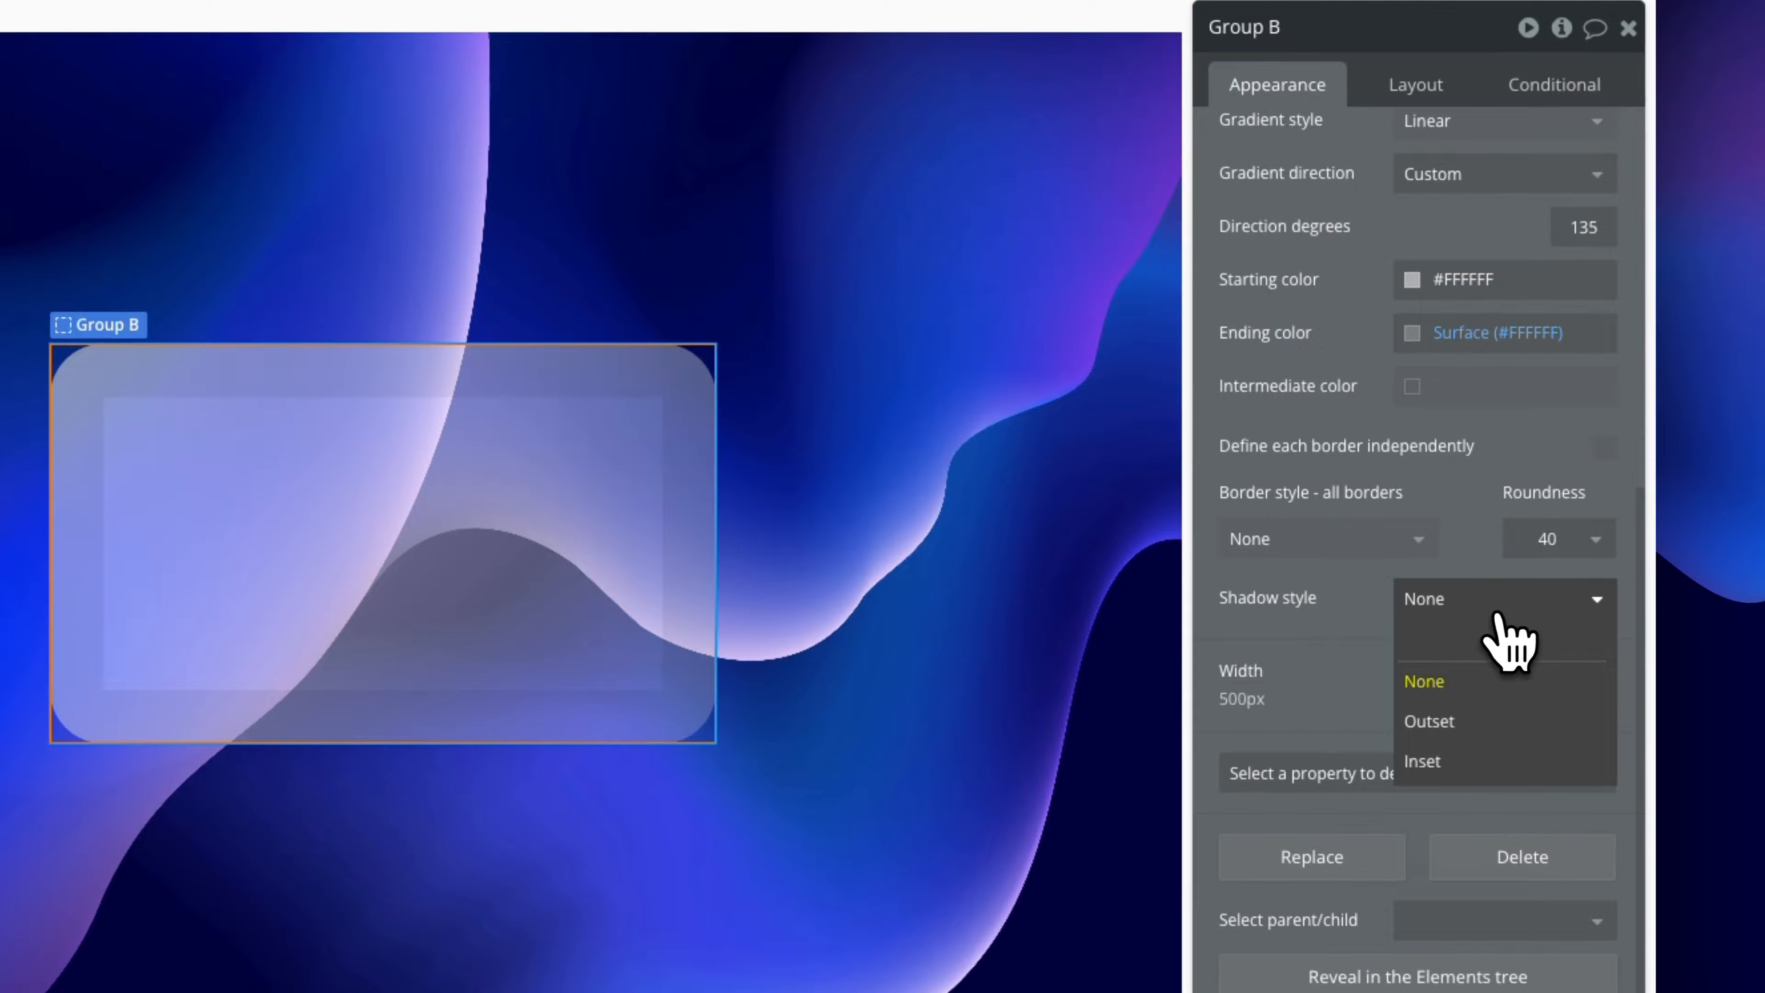
left_click(1491, 735)
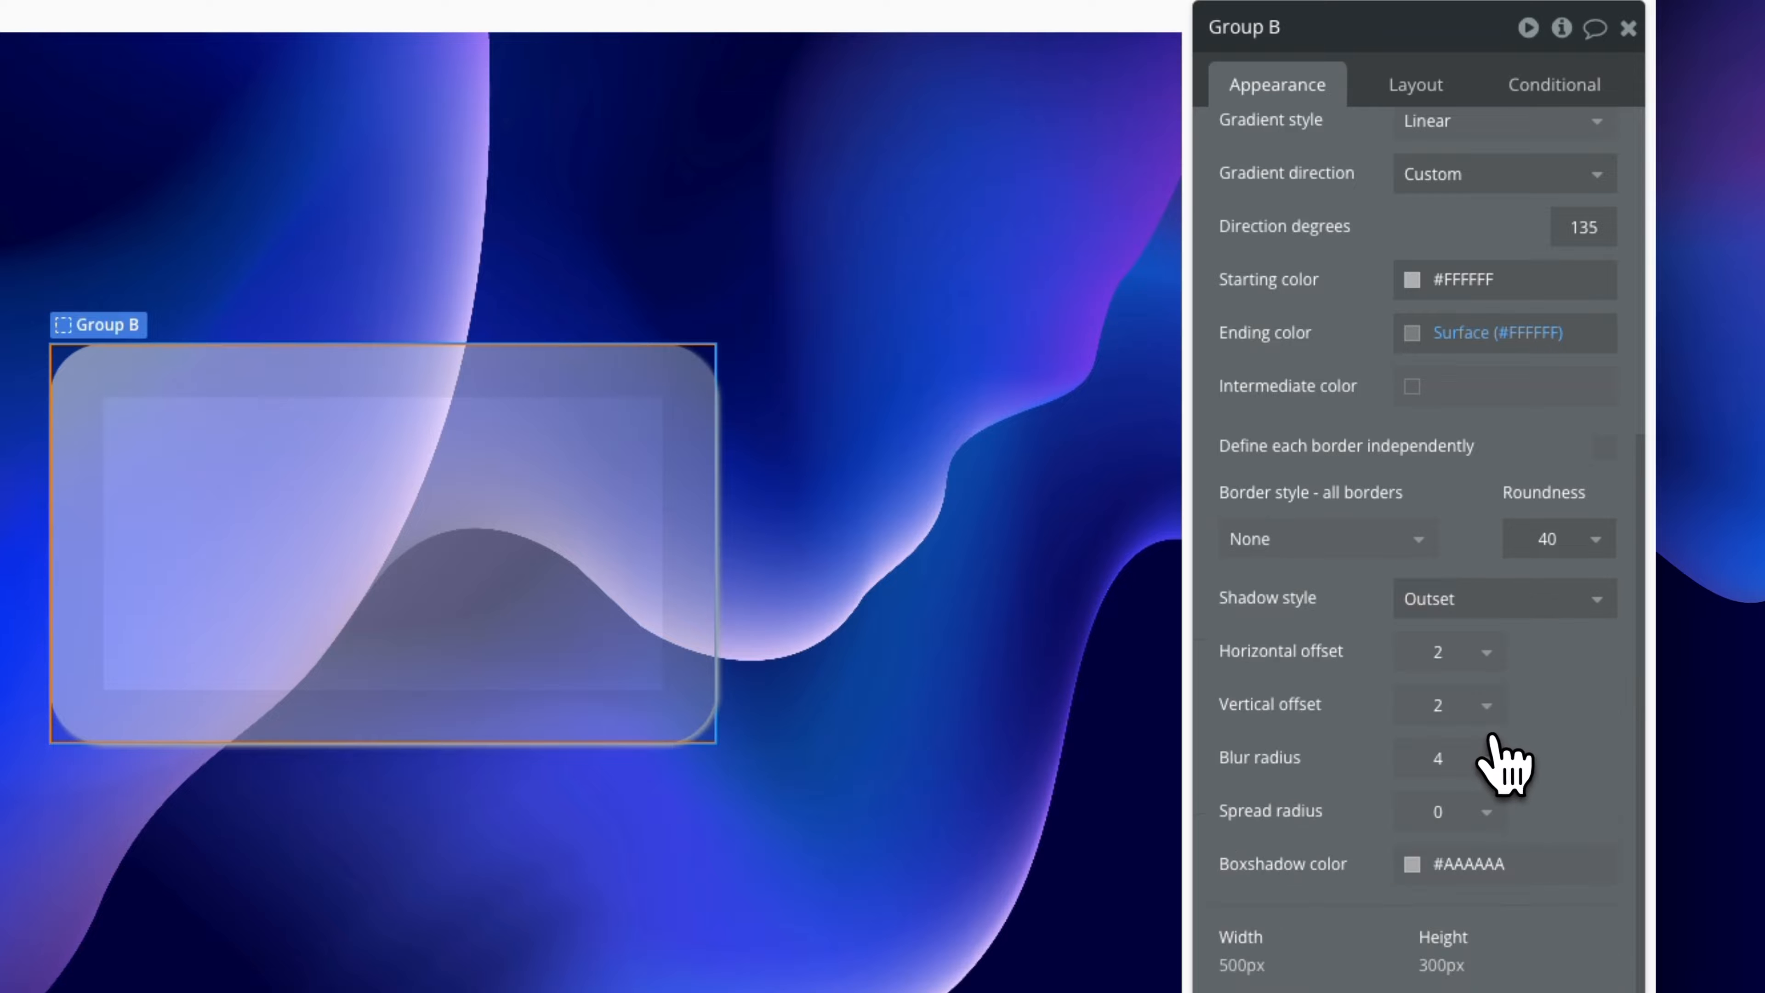
Set the shadow to 0 horizontal offset, 20 vertical offset and 40 blur radius
left_click(1434, 695)
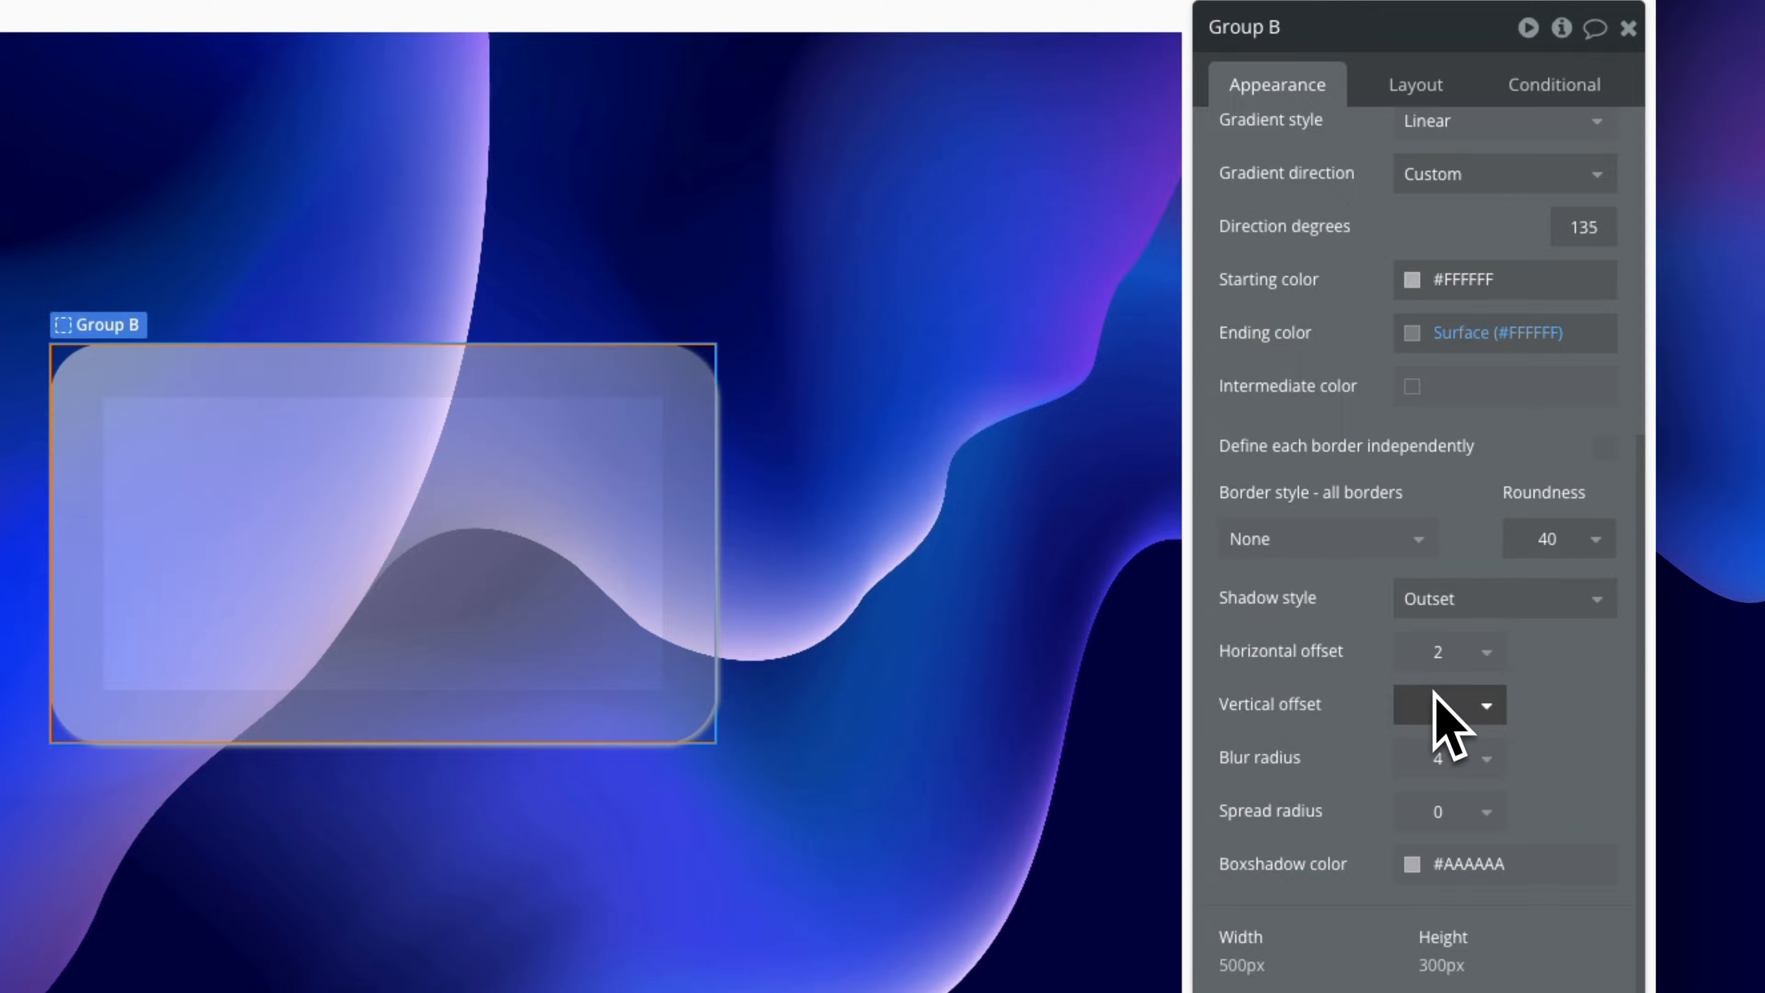
type("2")
left_click(1434, 758)
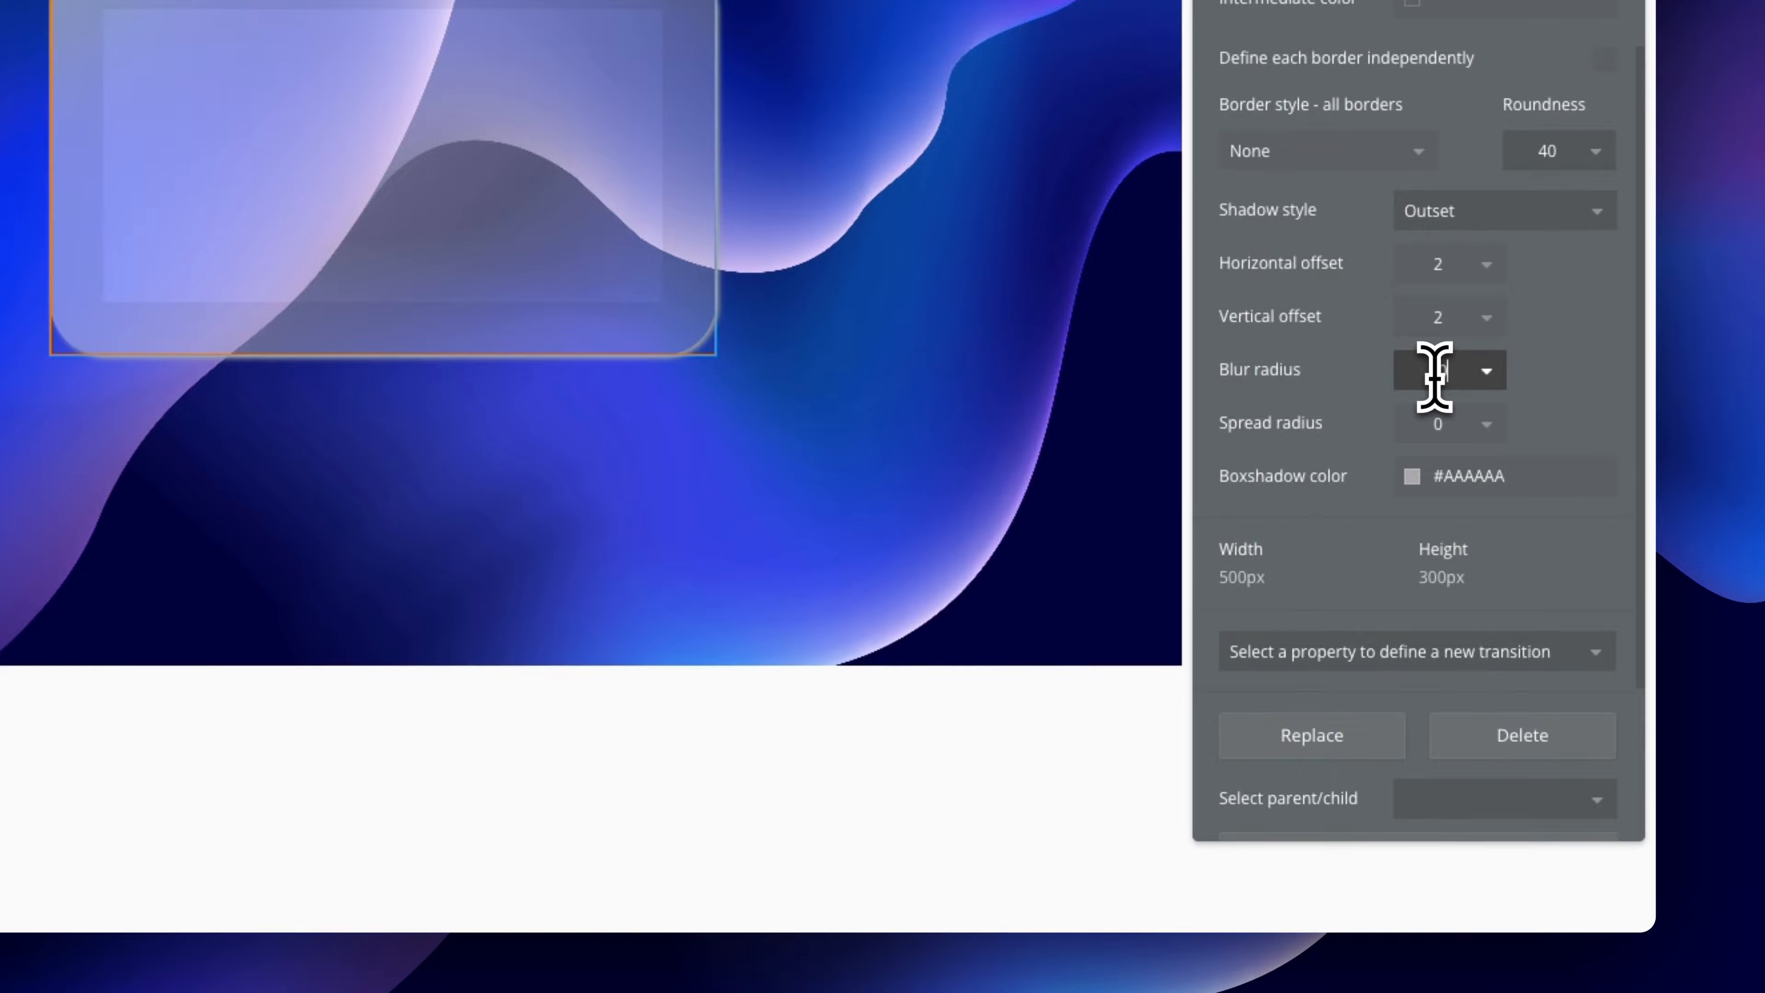
left_click(1478, 327)
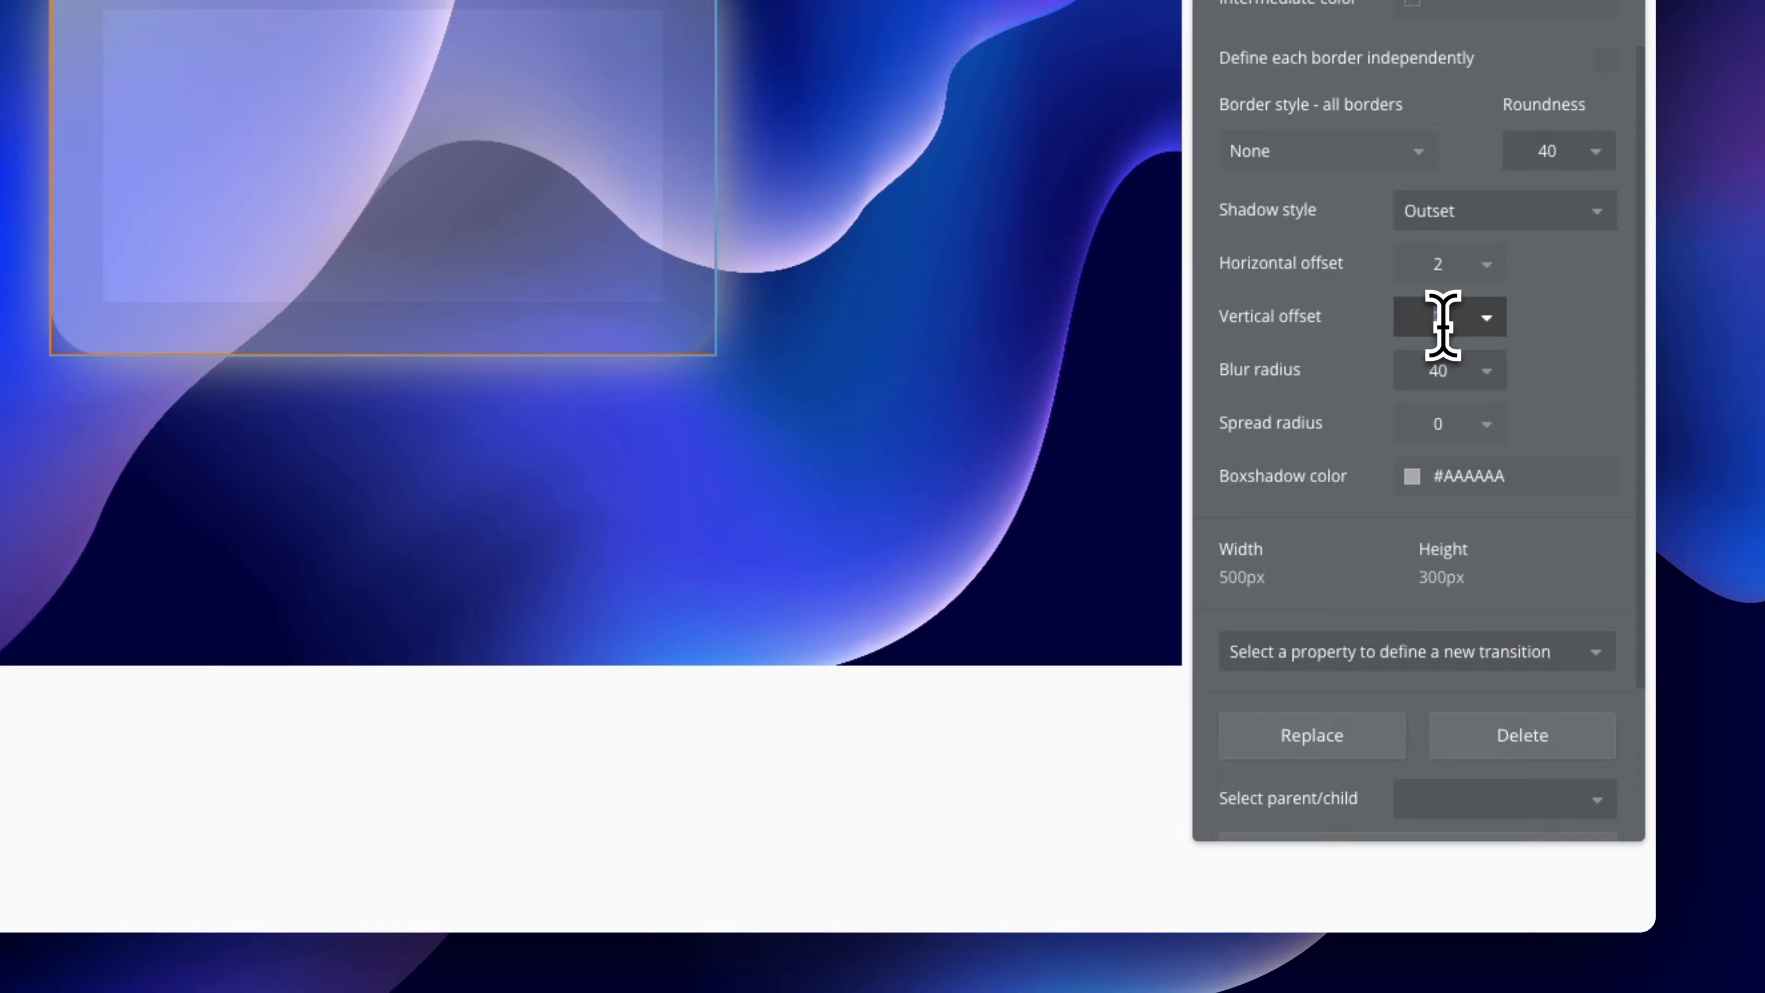
type("0")
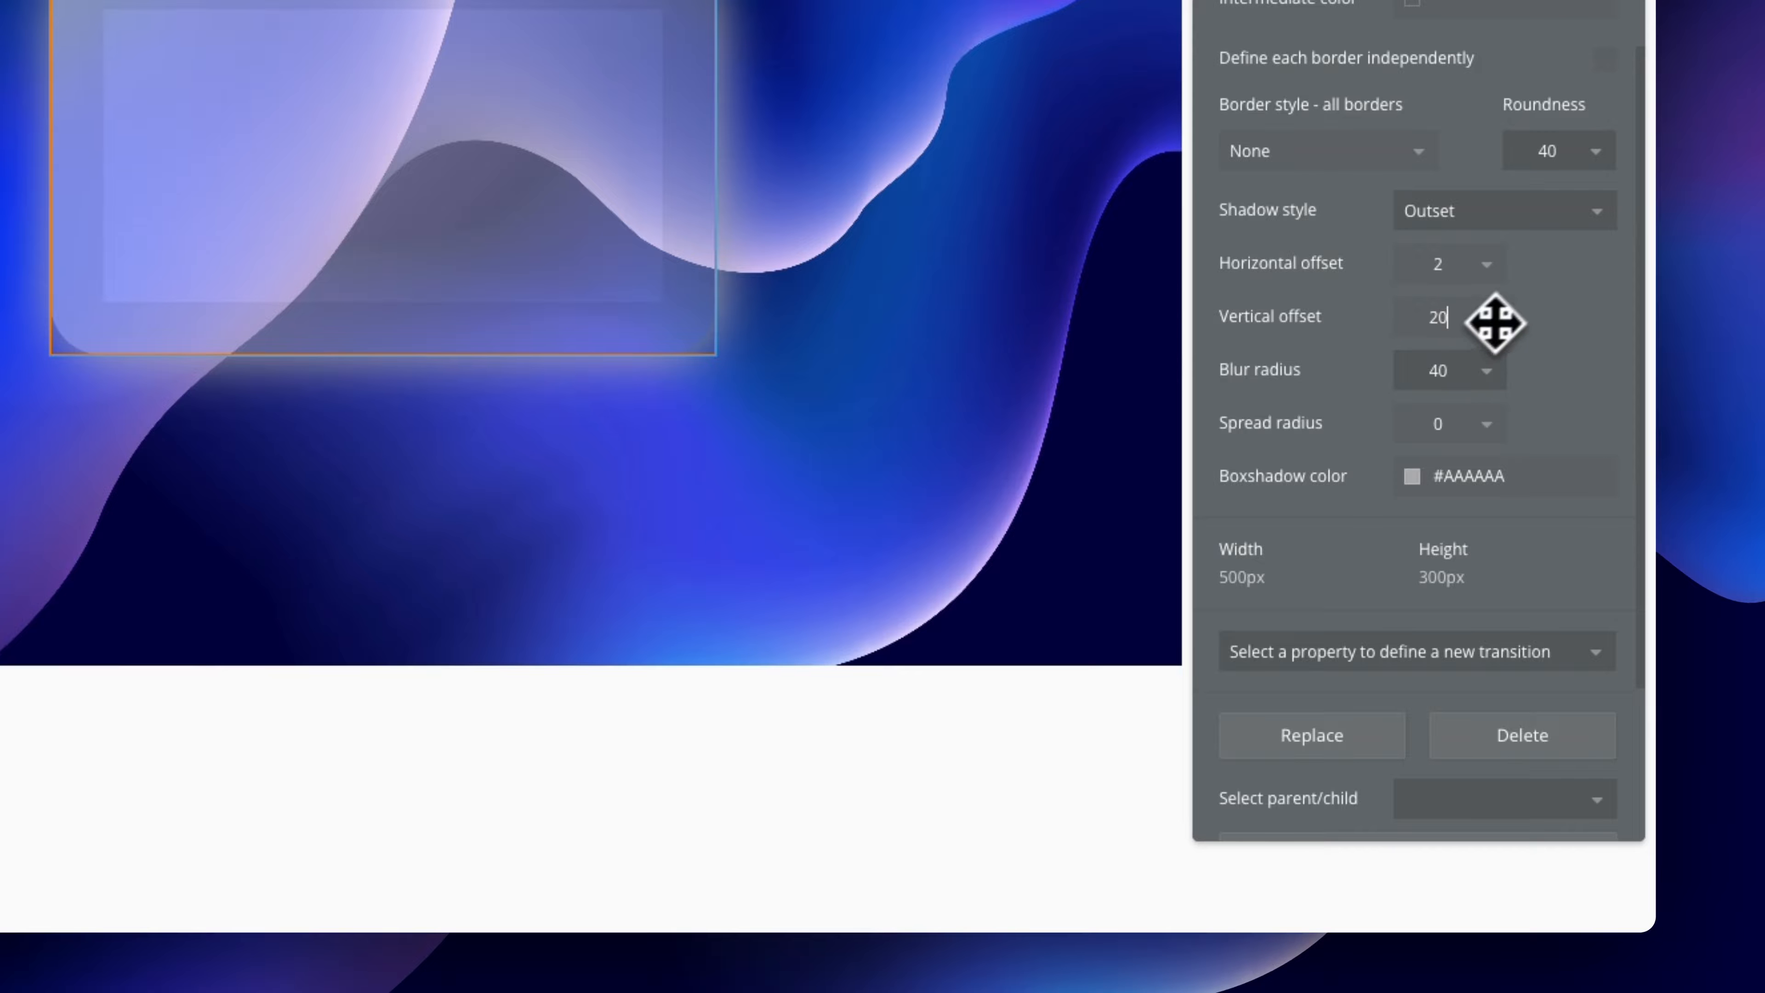
left_click(1534, 299)
left_click(1431, 263)
double_click(1444, 269)
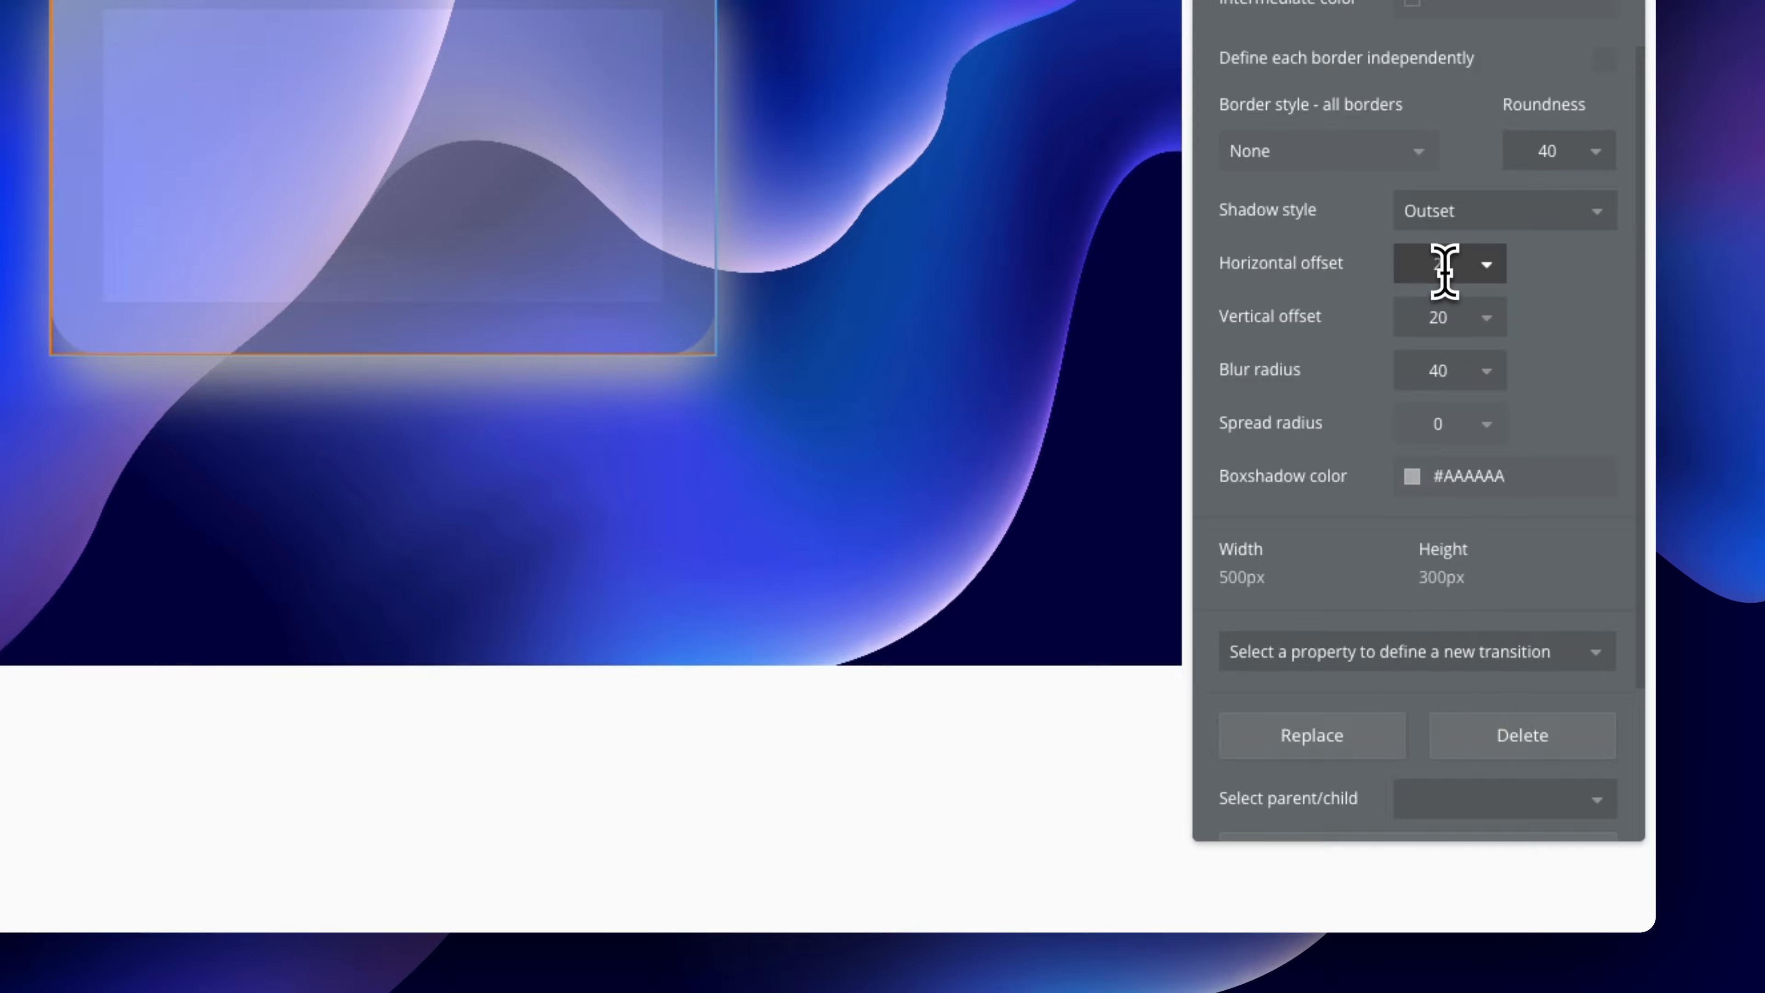
type("0")
left_click(1548, 292)
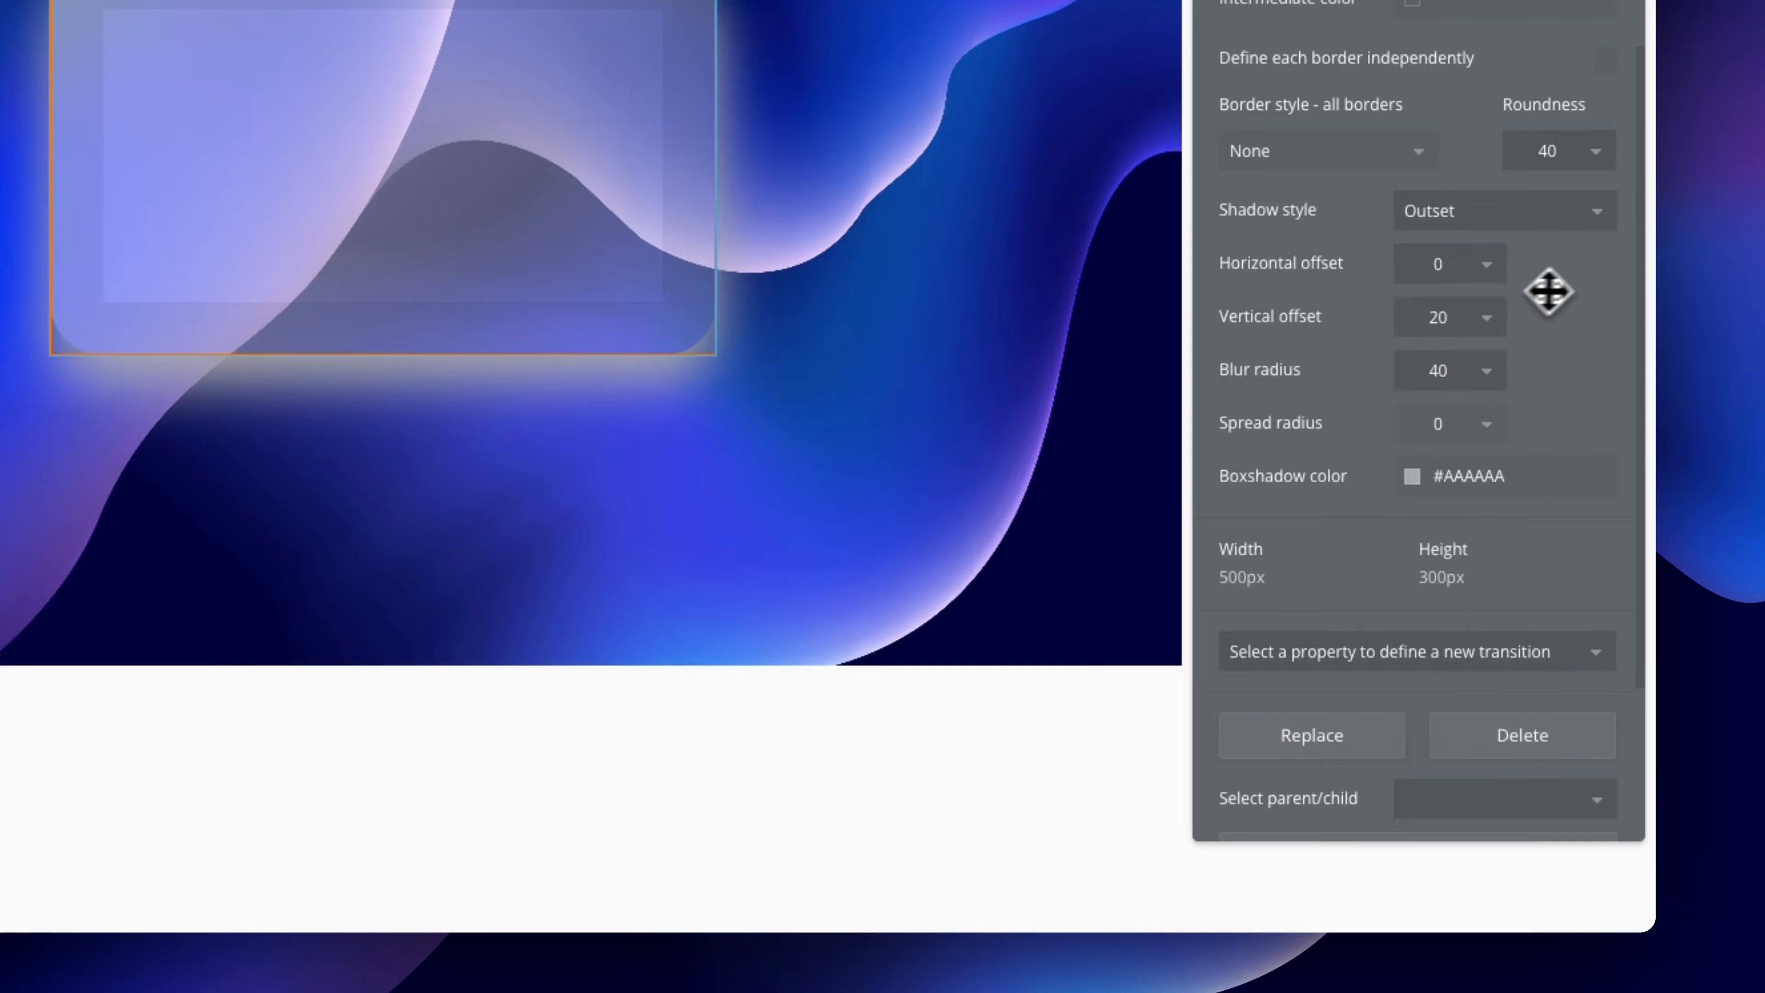
Colour the shadow Text #121212 and lower its opacity for a softer shadow
left_click(1467, 483)
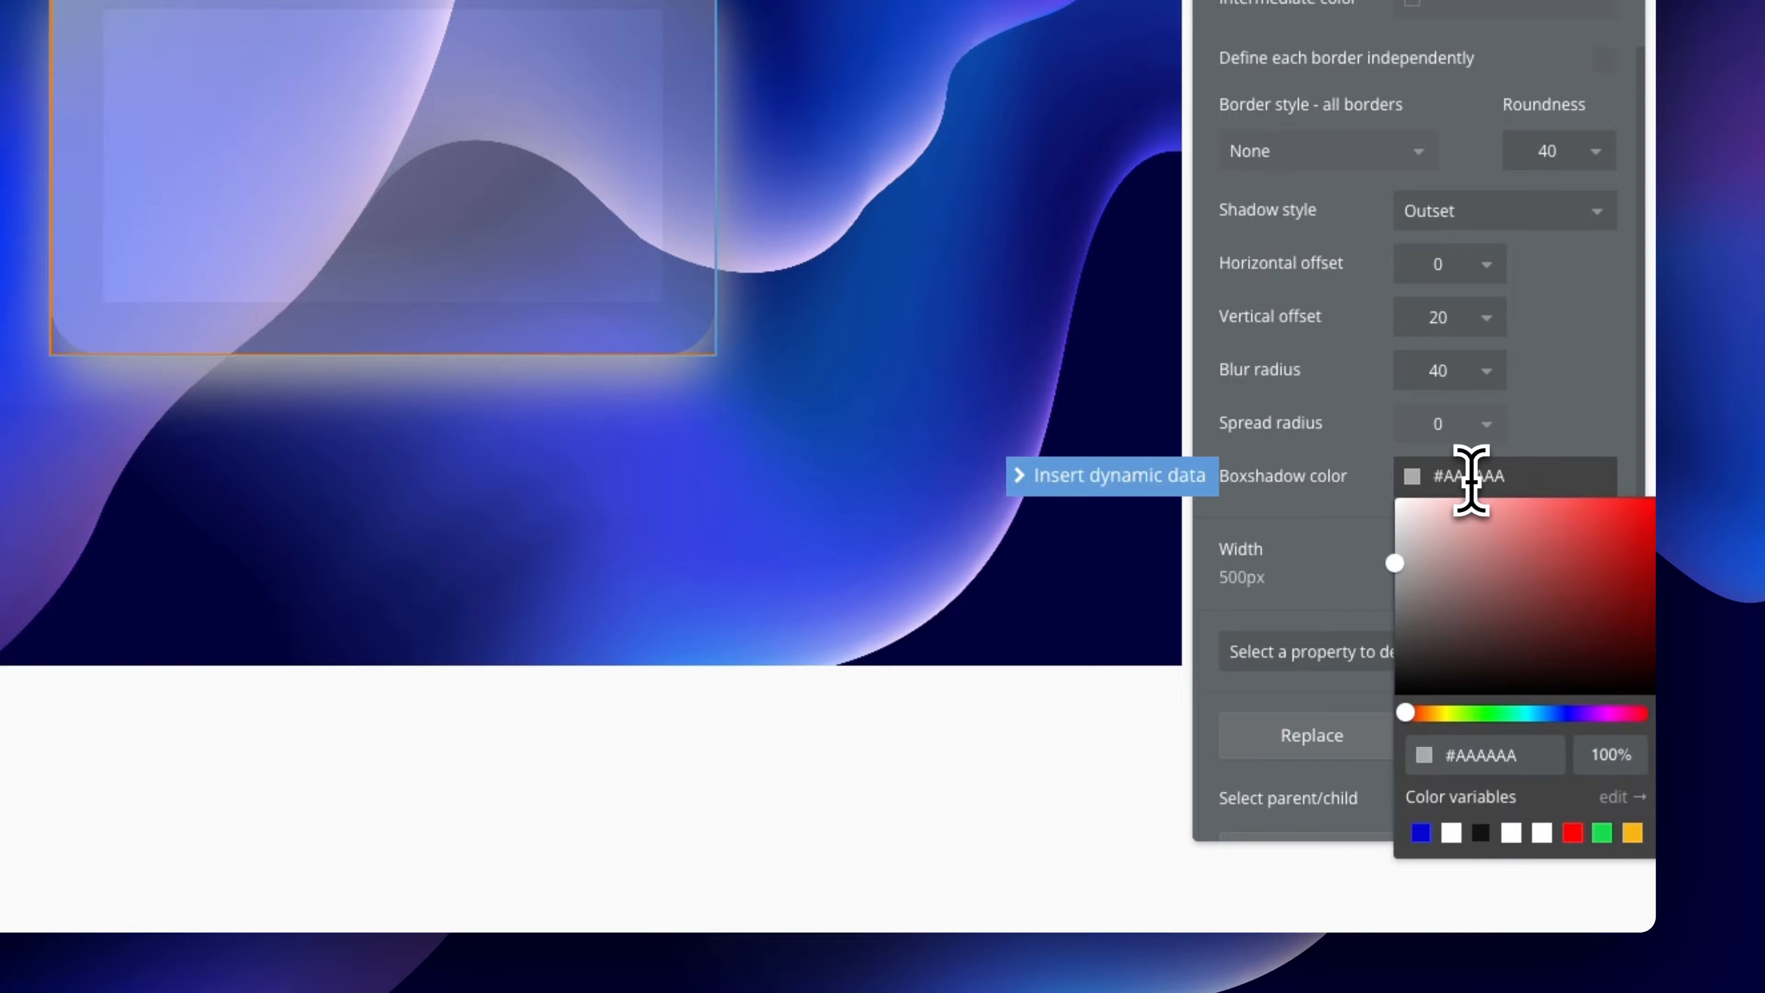
scroll(1497, 741, "down", 1)
left_click(1483, 789)
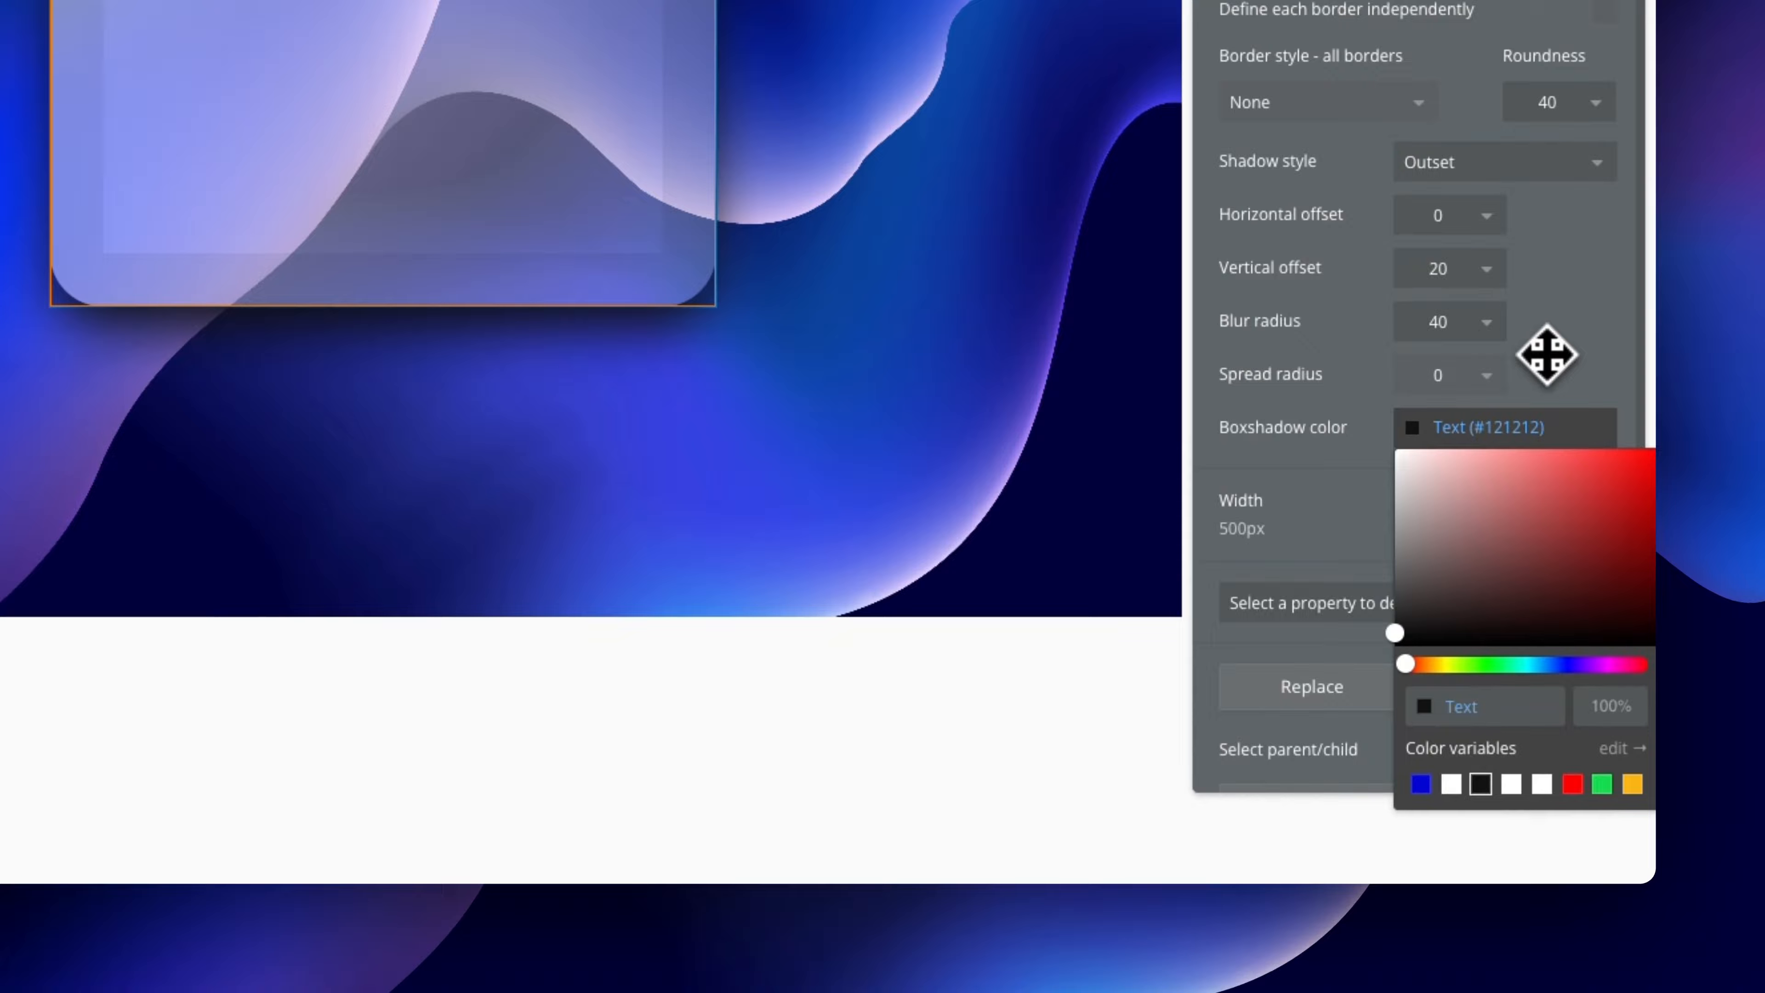
left_click(1546, 354)
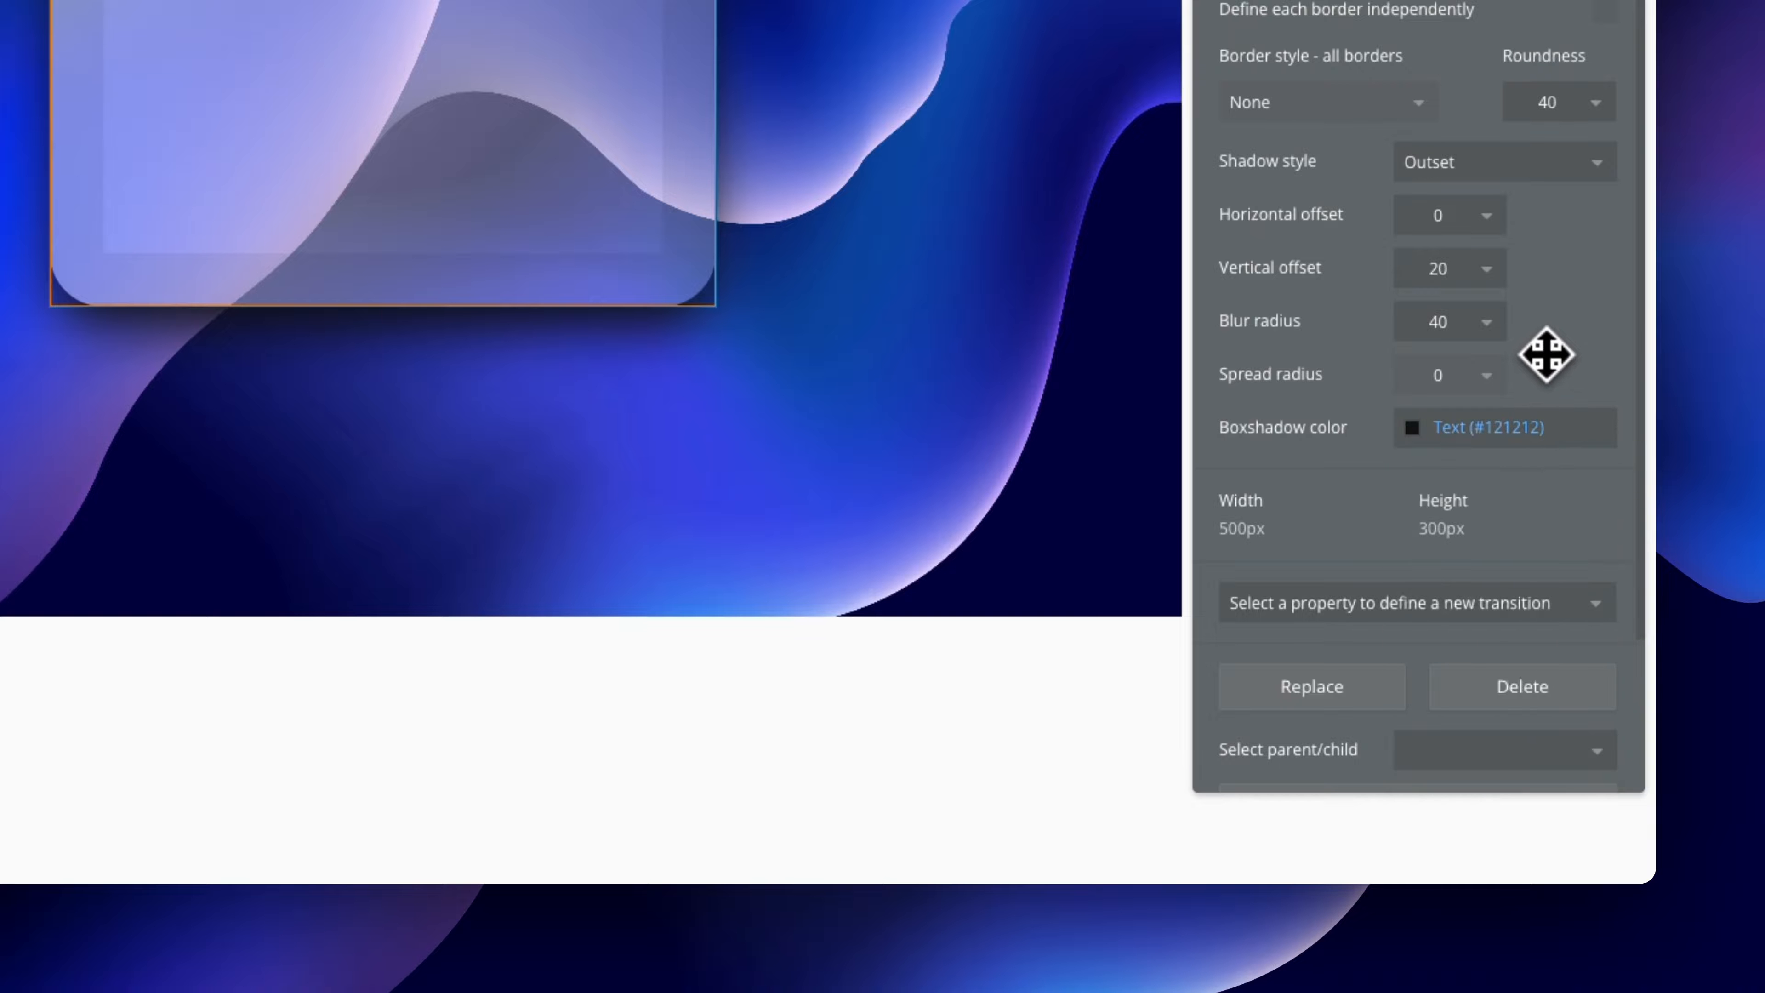
left_click(887, 270)
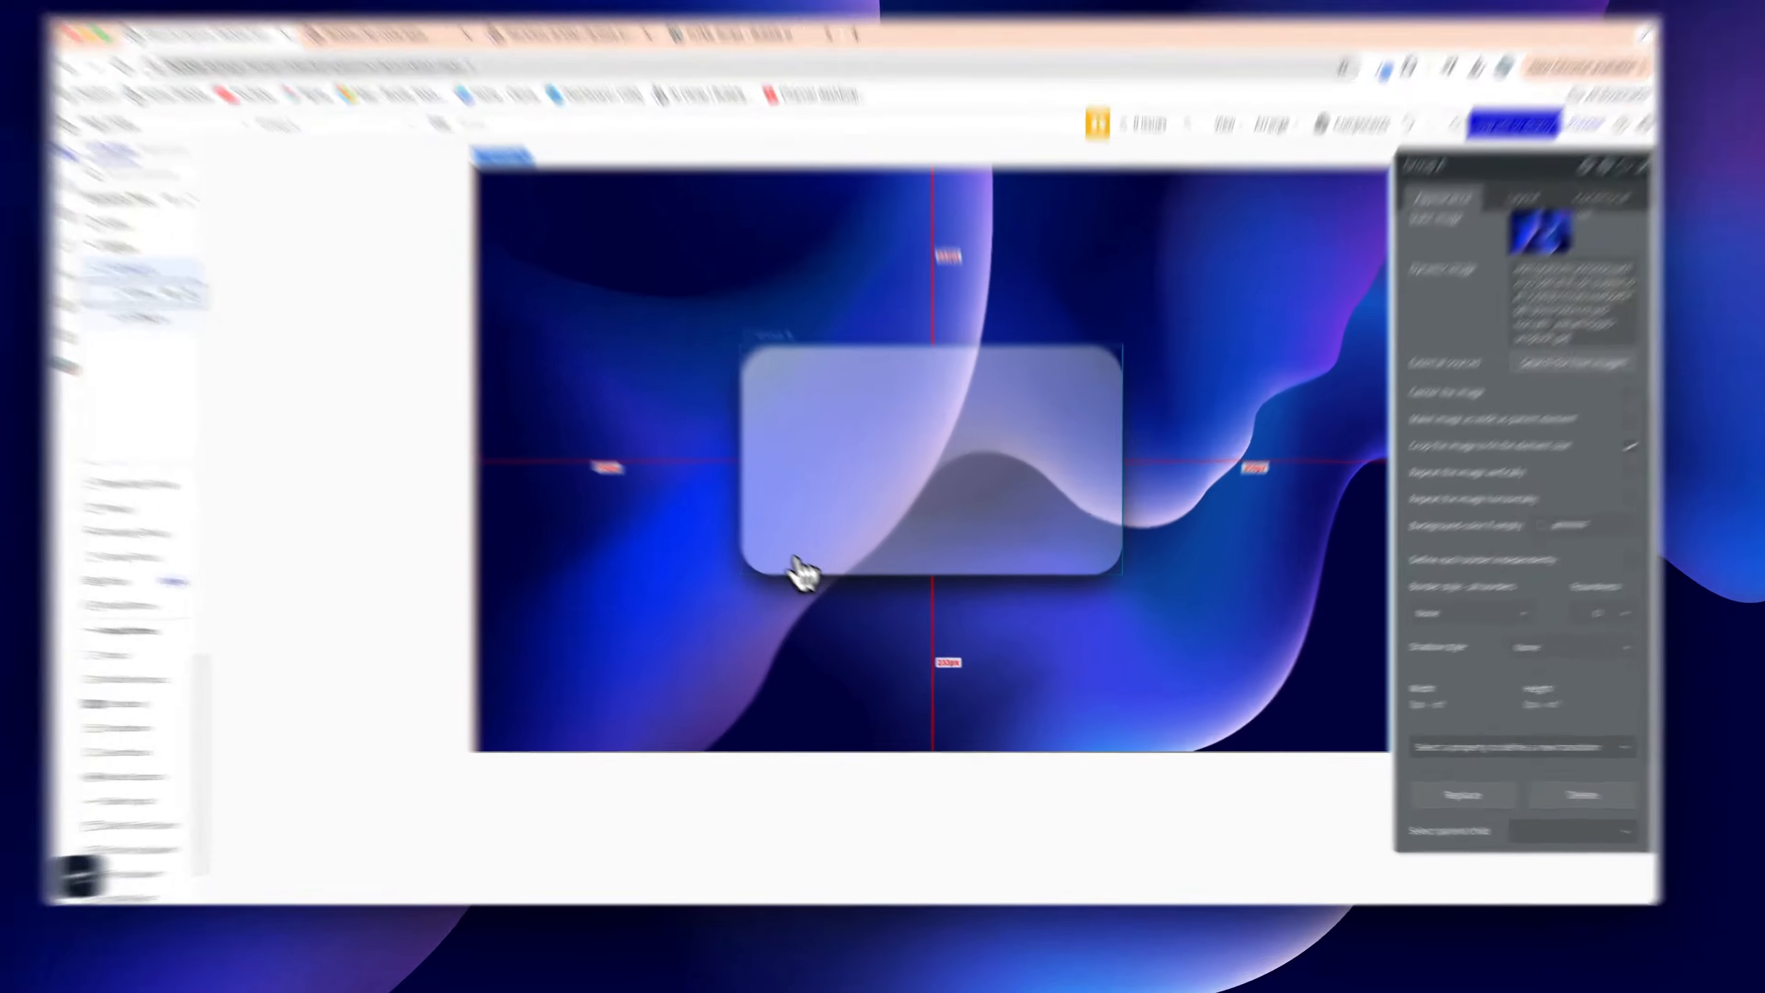
left_click(833, 591)
left_click(1514, 657)
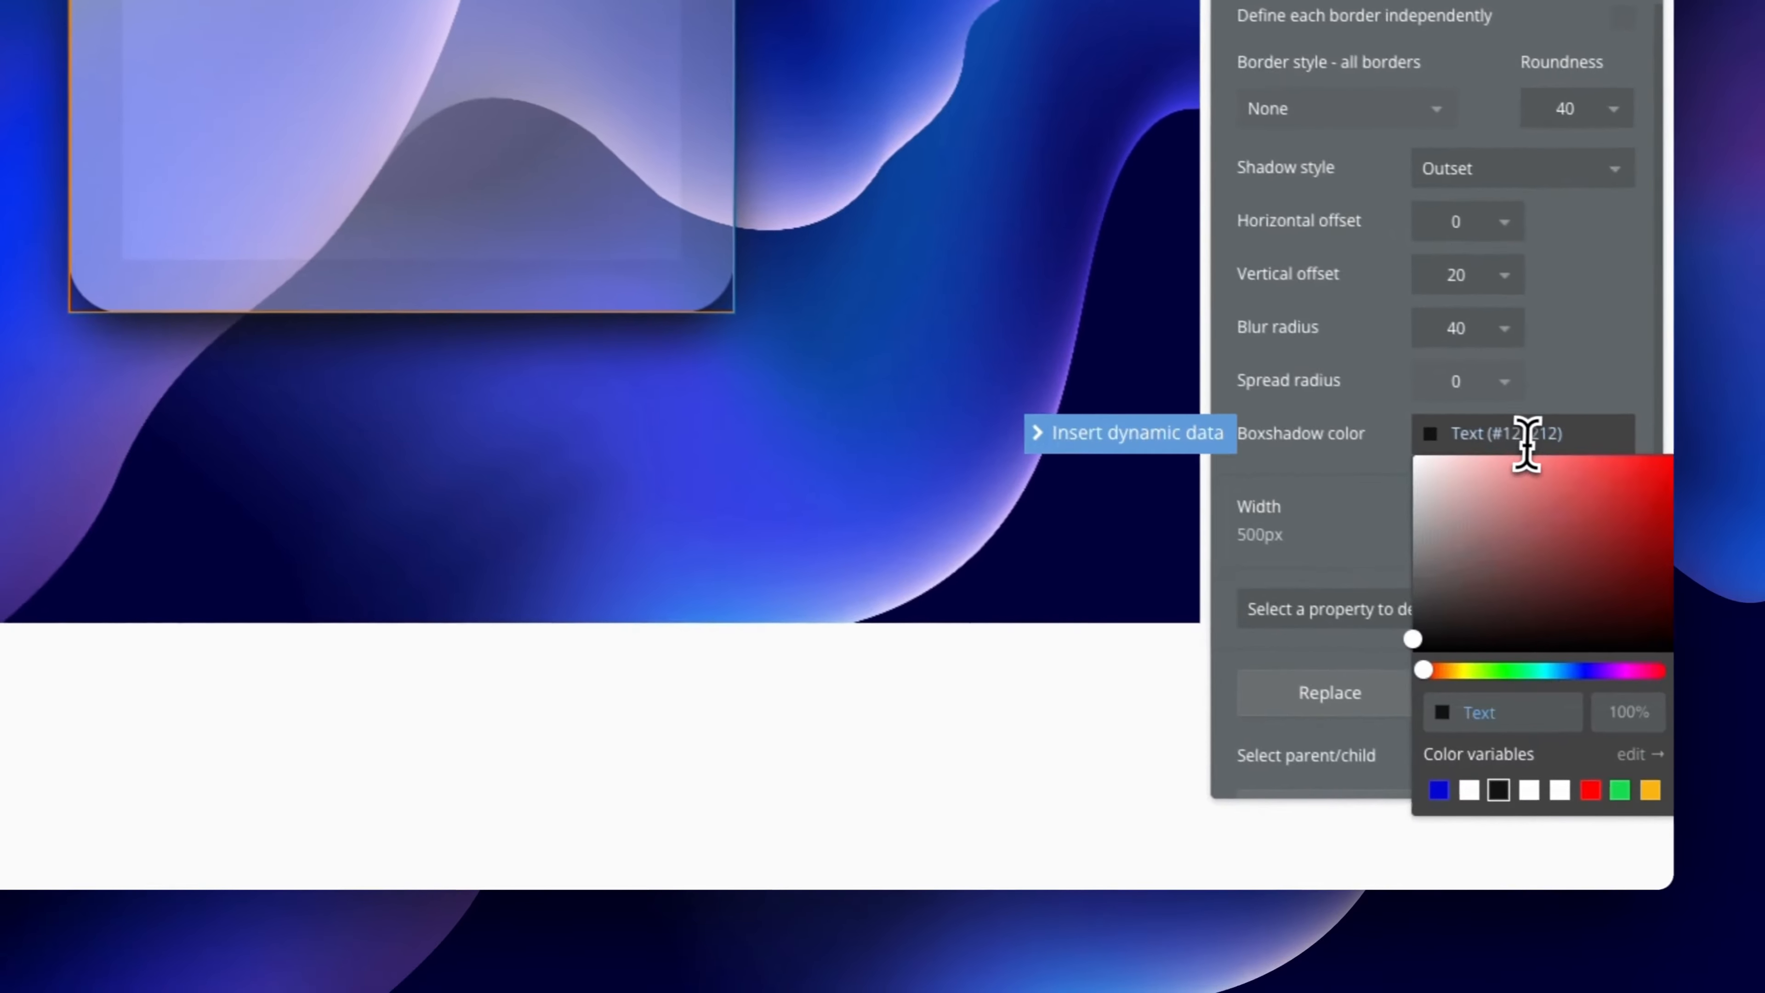
left_click(1525, 444)
left_click(1605, 714)
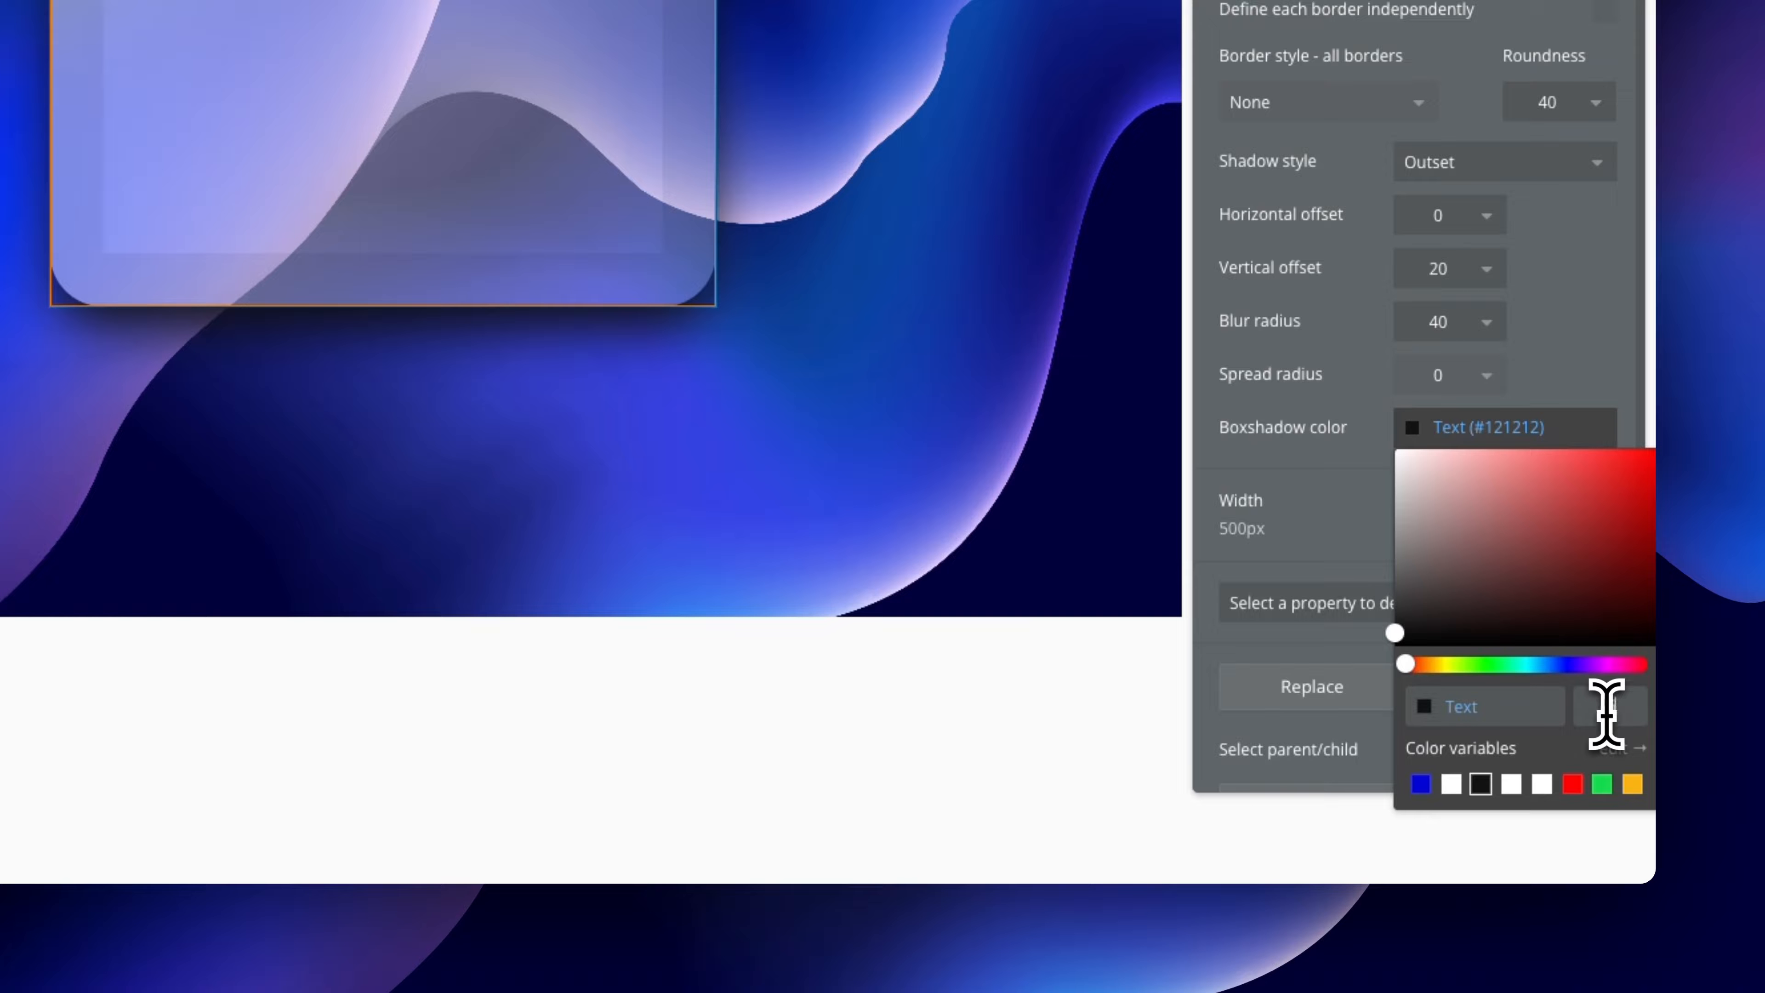
left_click(1580, 344)
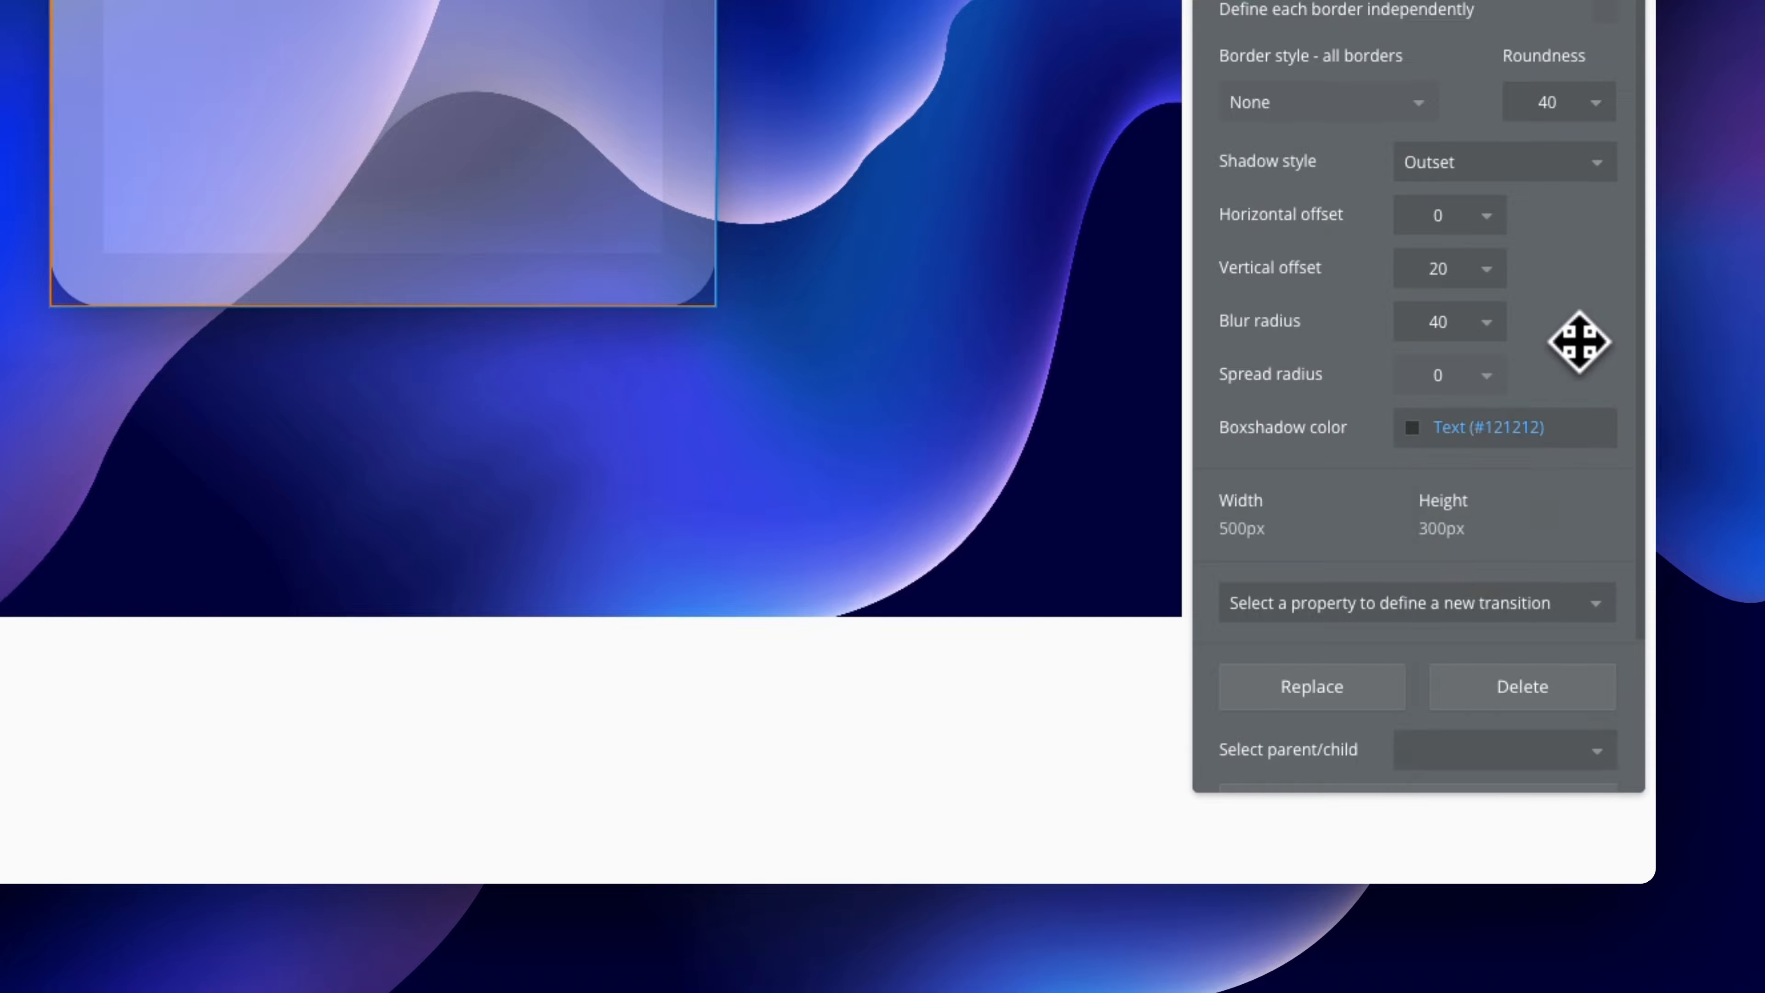
left_click(926, 483)
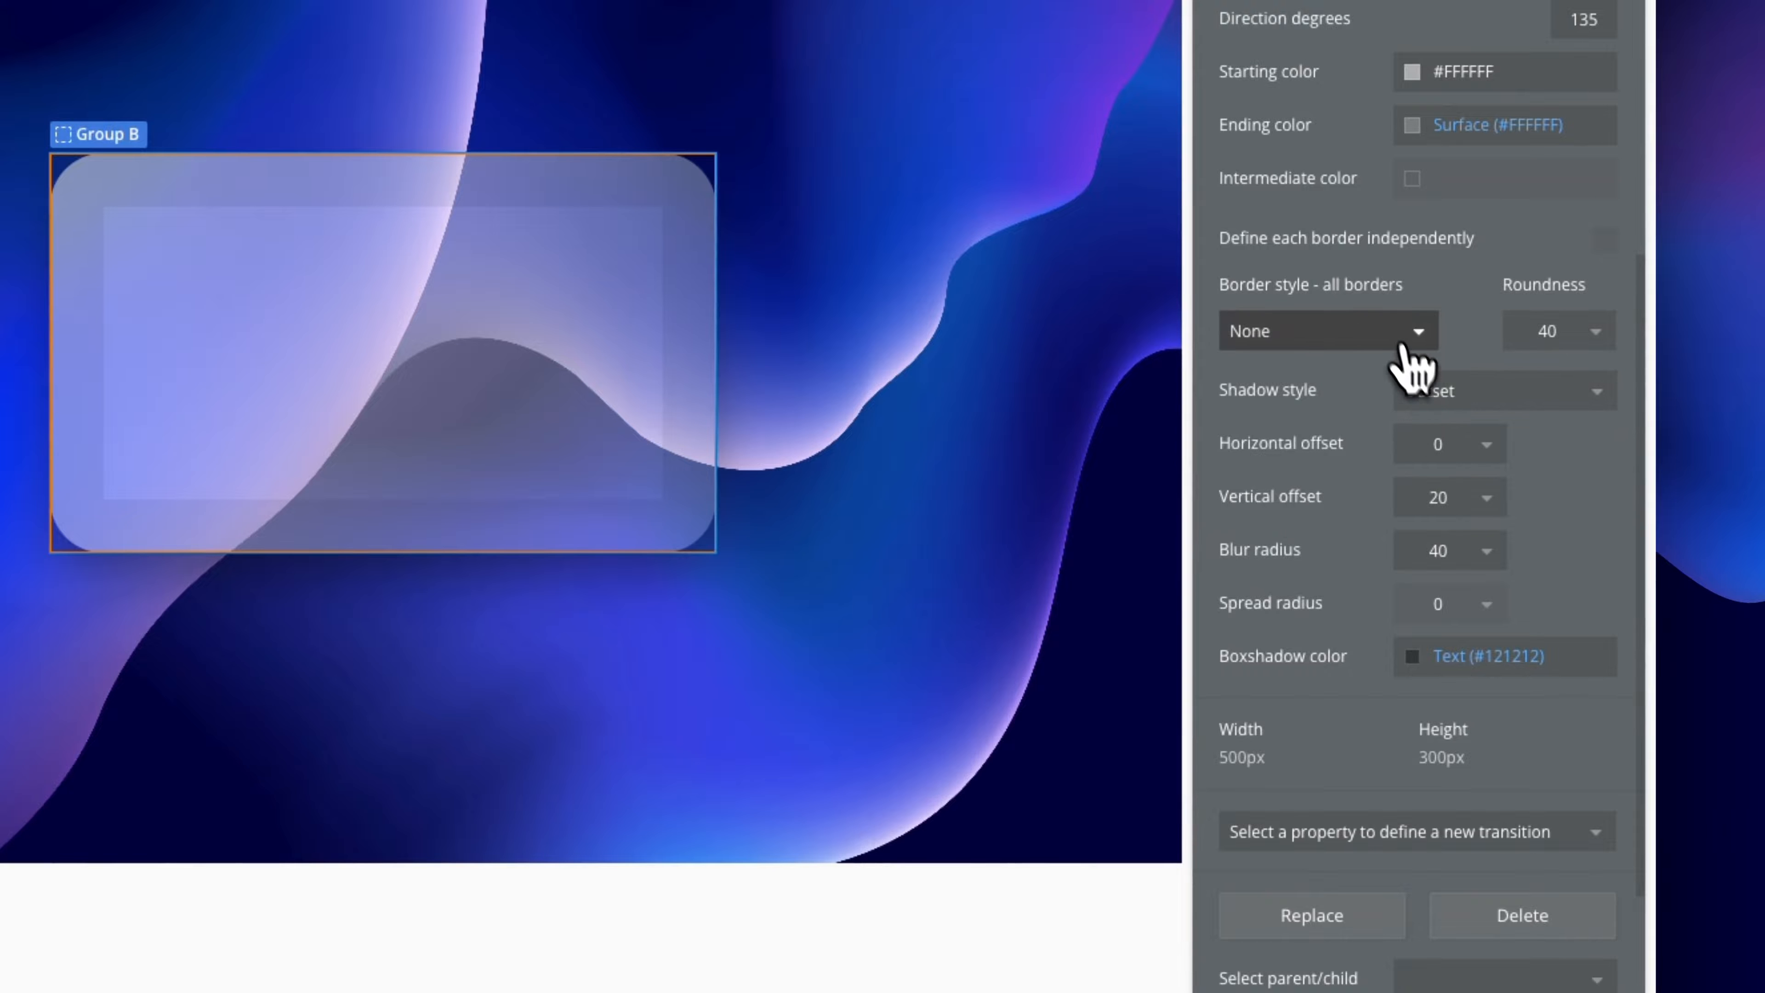
Give Group B a solid 1 px border in Primary contrast white (#FFFFFF)
left_click(1410, 369)
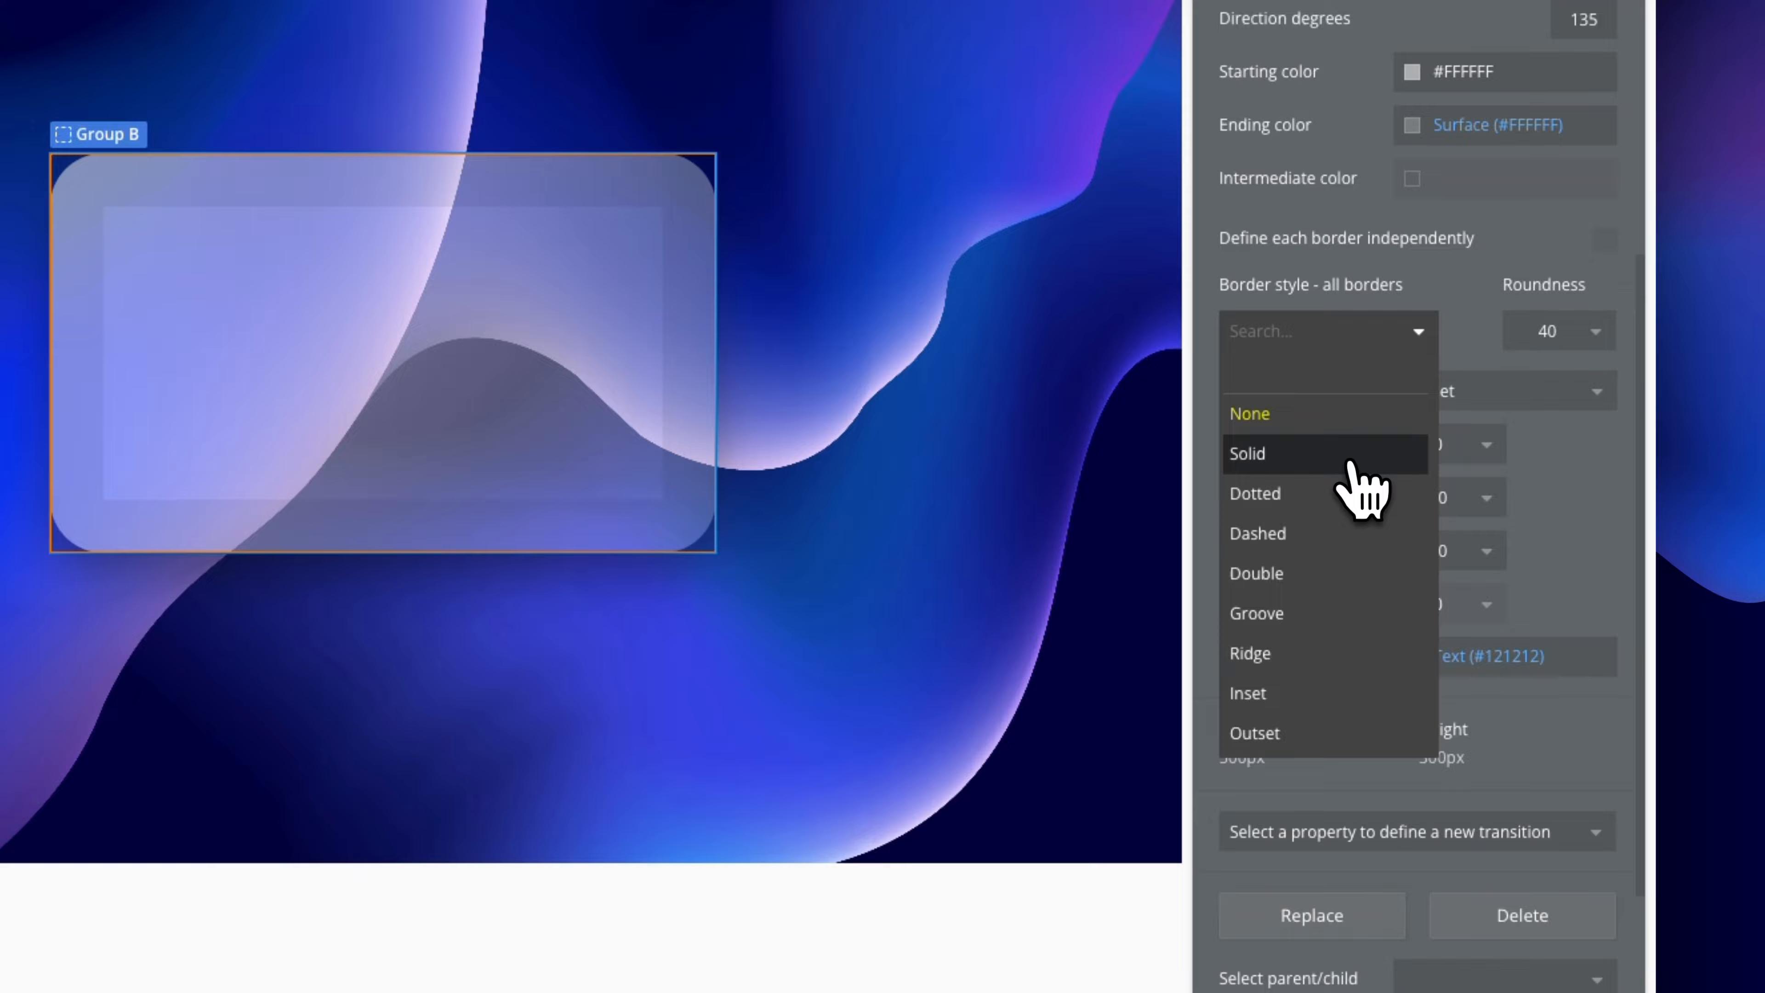
scroll(1355, 480, "down", 1)
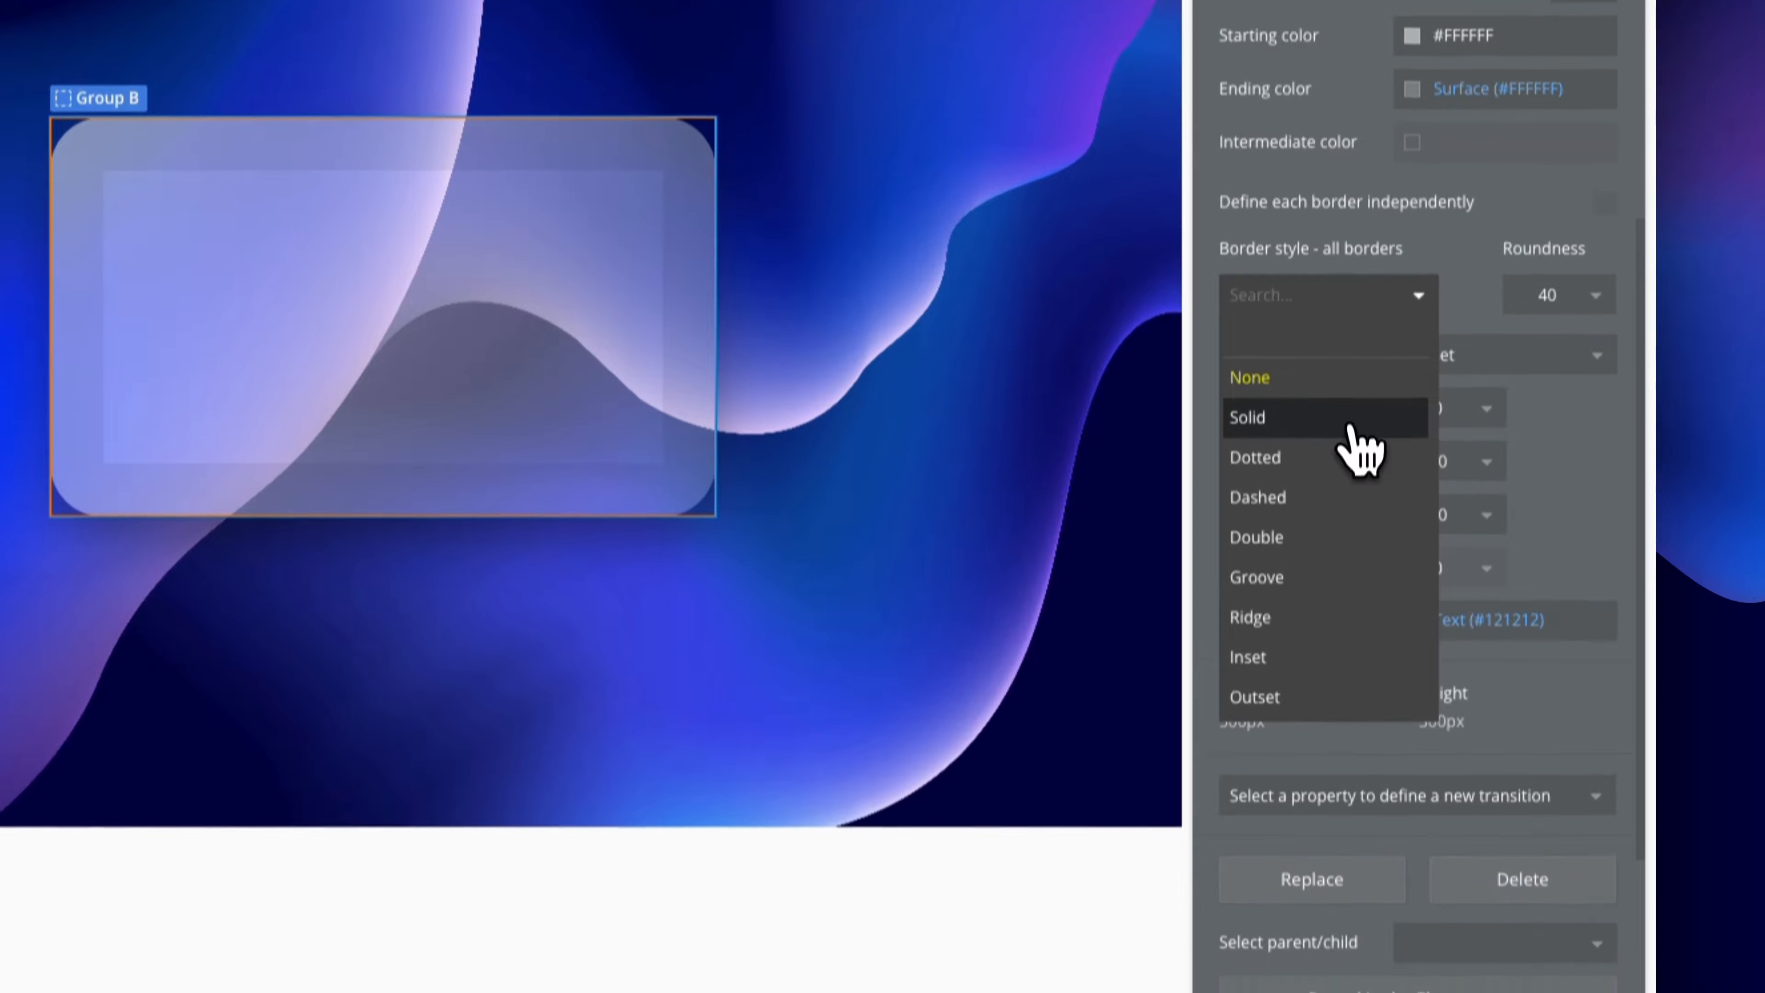
left_click(1359, 435)
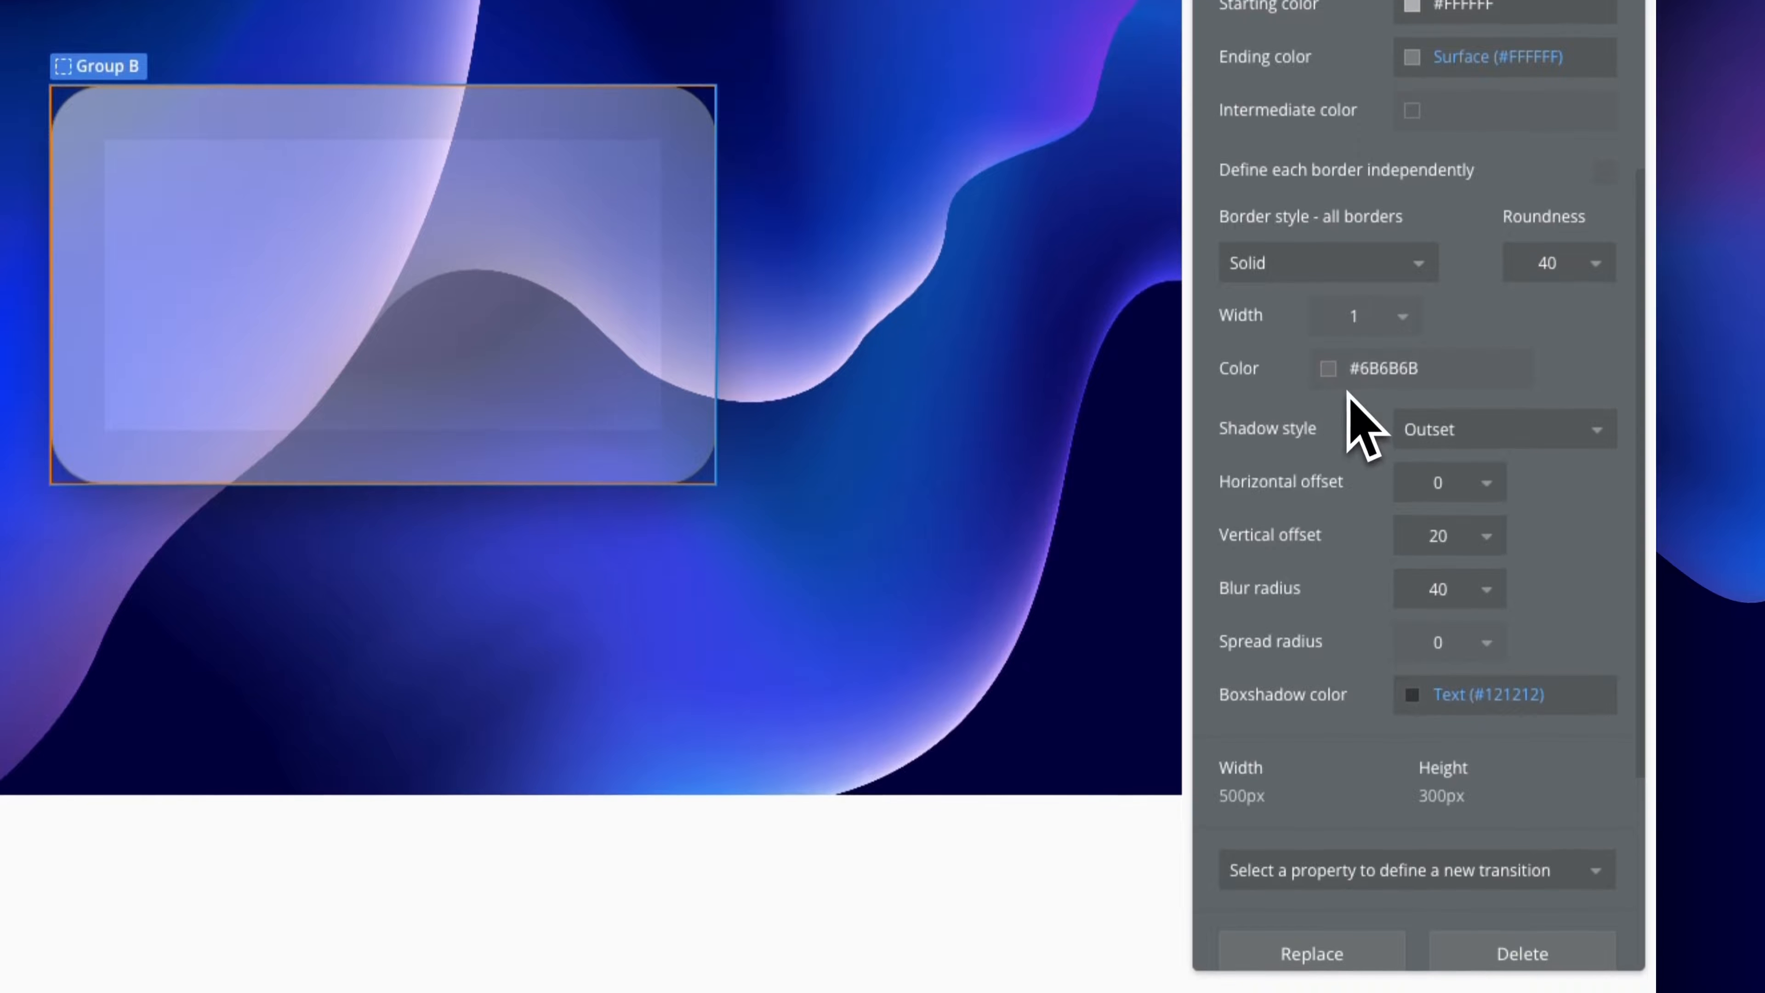
left_click(1400, 365)
left_click(1369, 723)
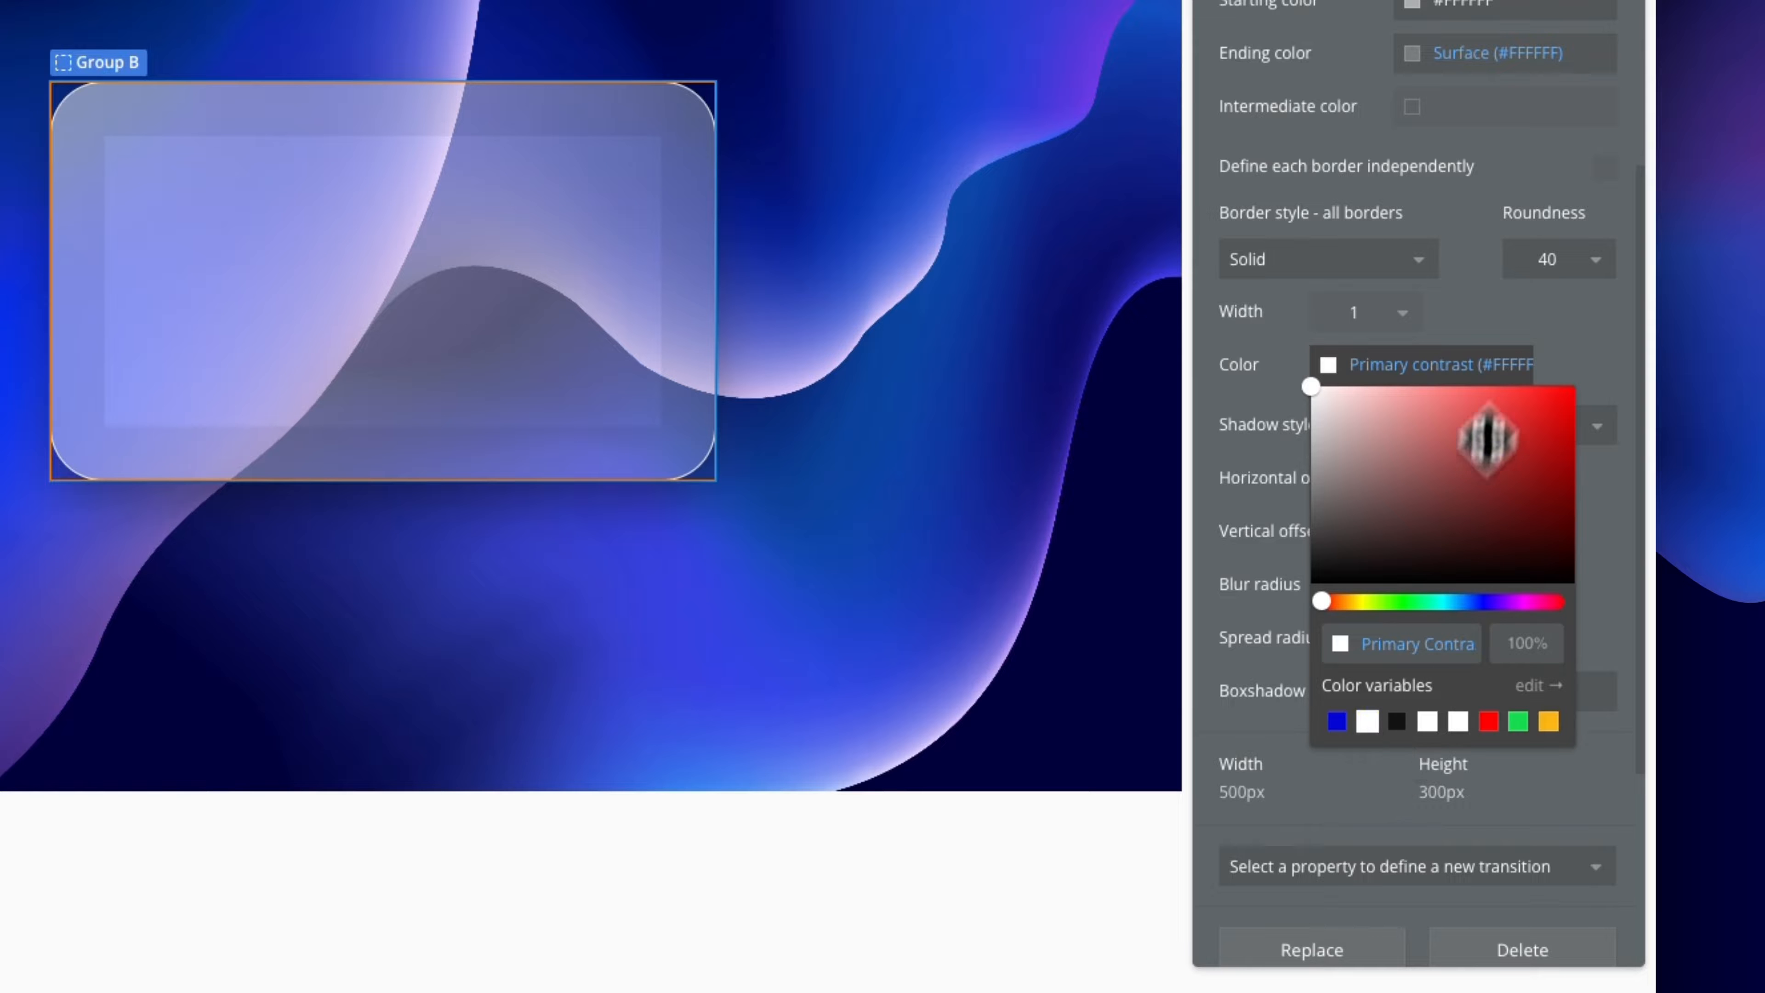
left_click(1479, 278)
left_click(1157, 328)
left_click(678, 428)
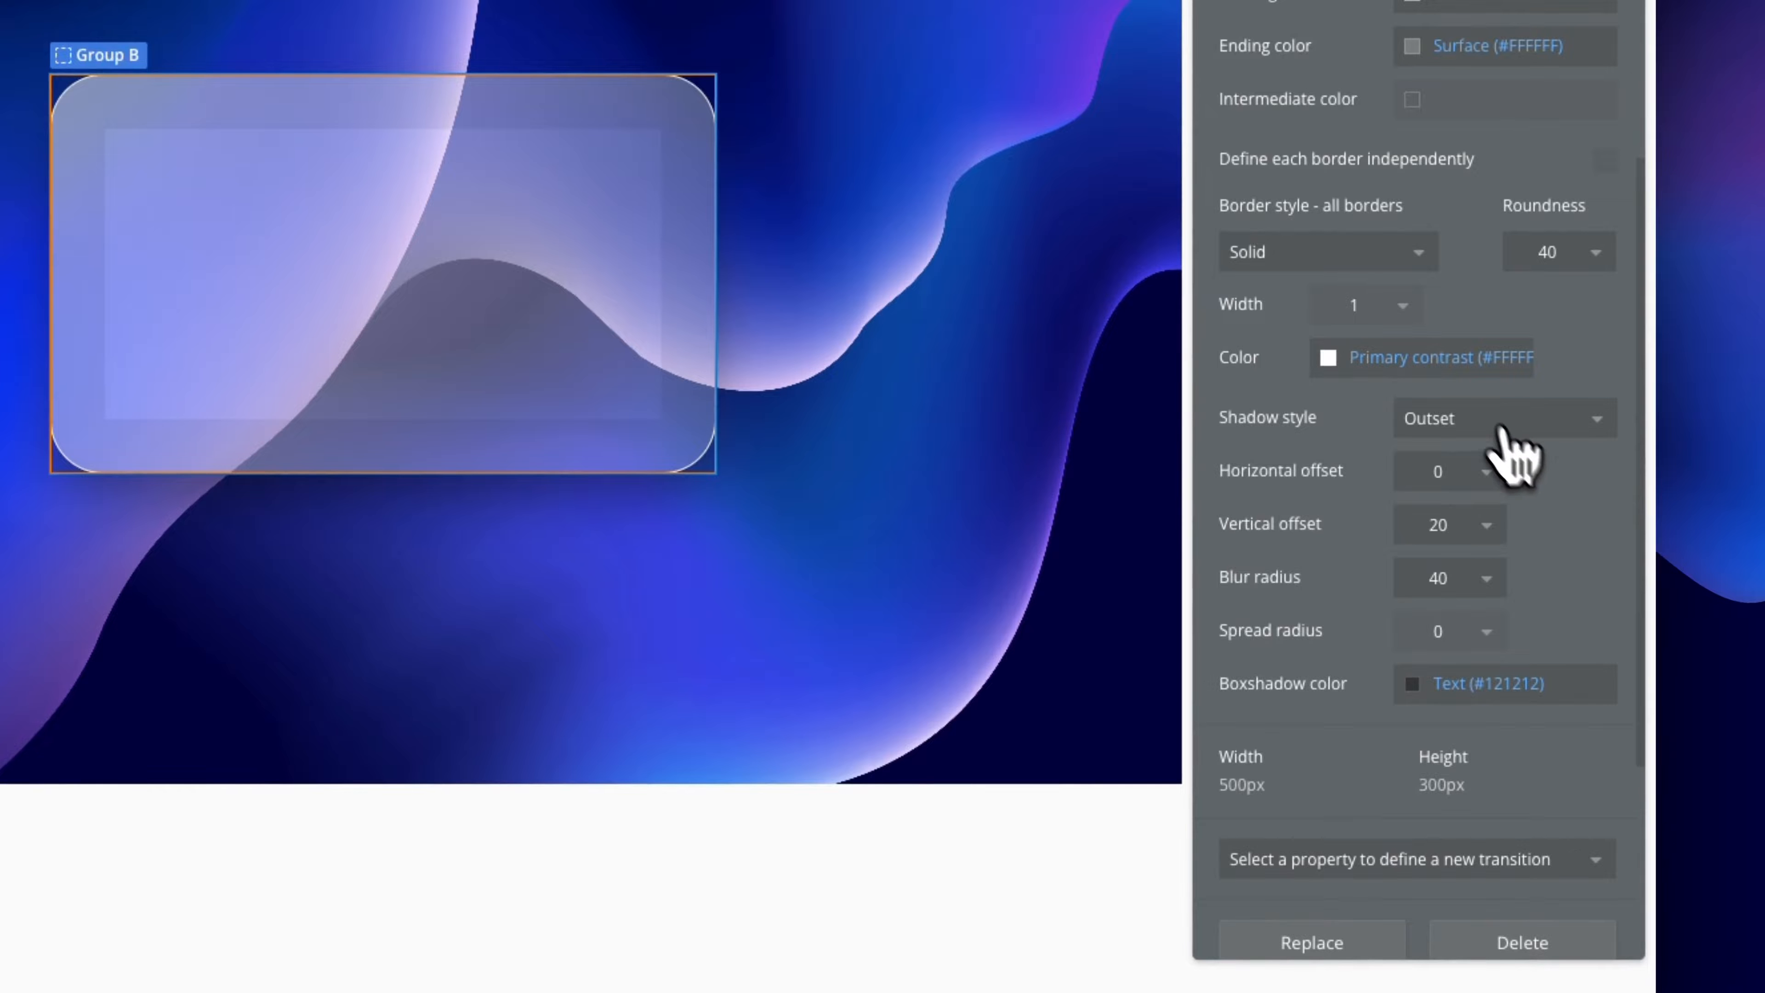
Set the border colour's opacity to 50%
left_click(1484, 357)
left_click(1531, 640)
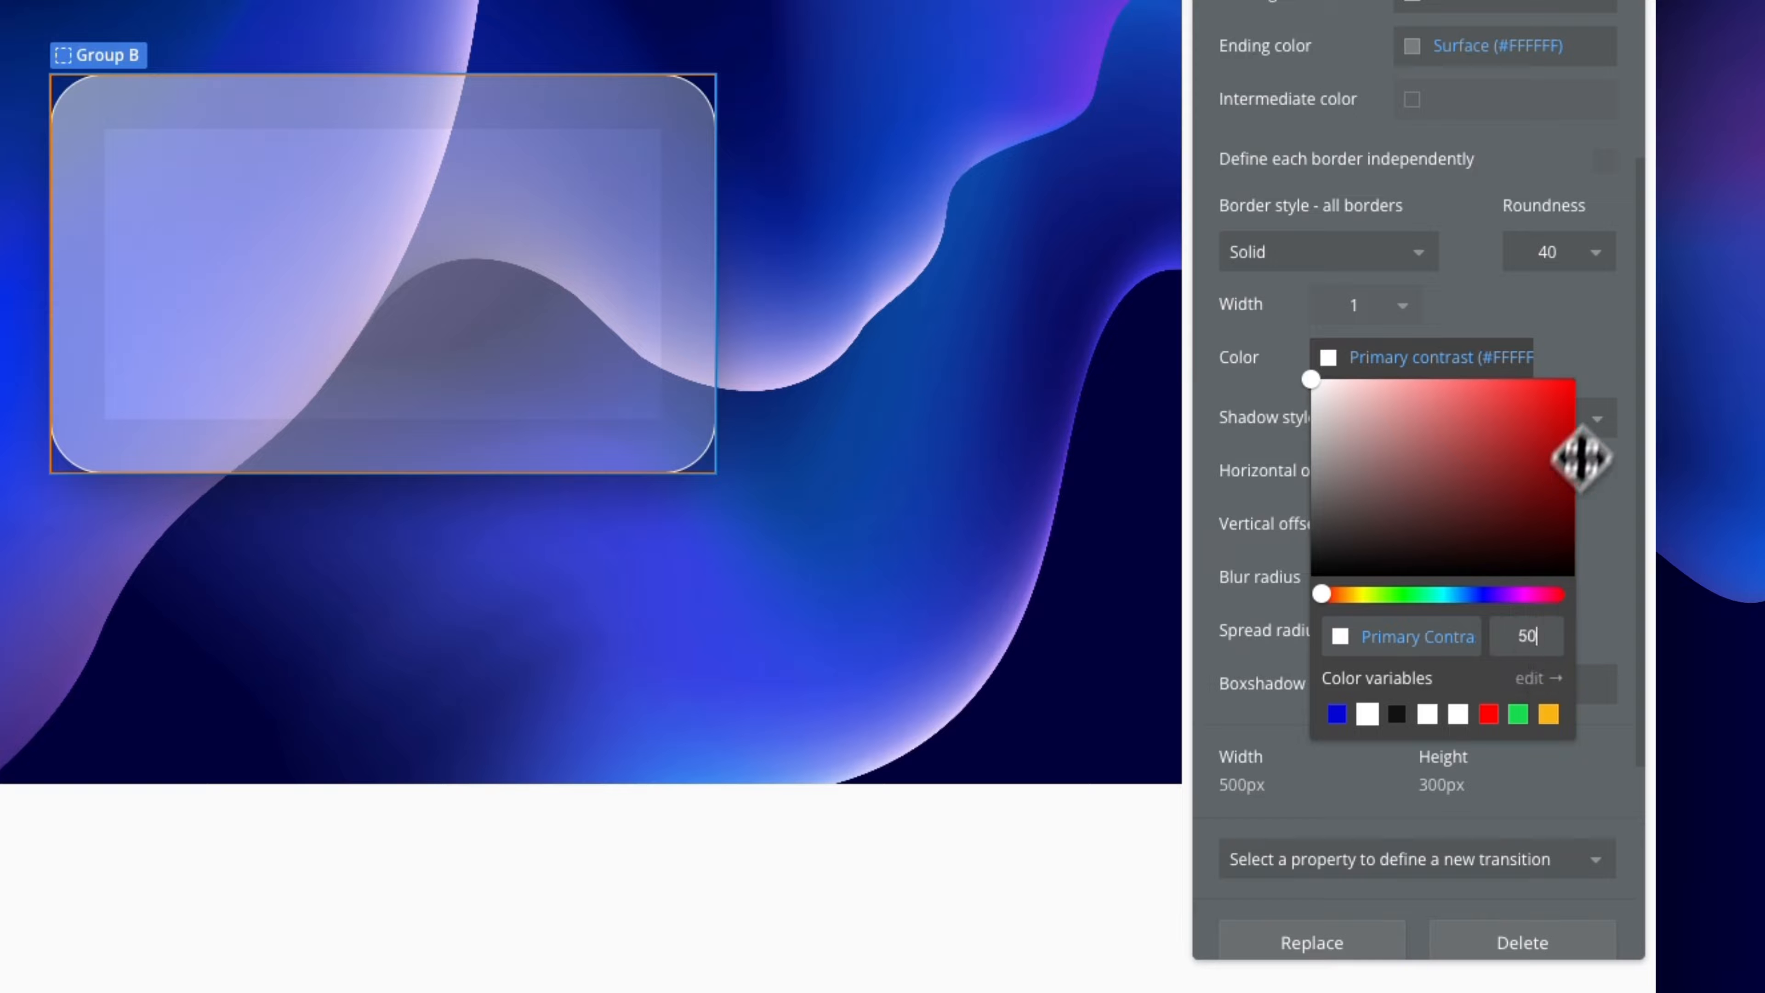
left_click(1034, 395)
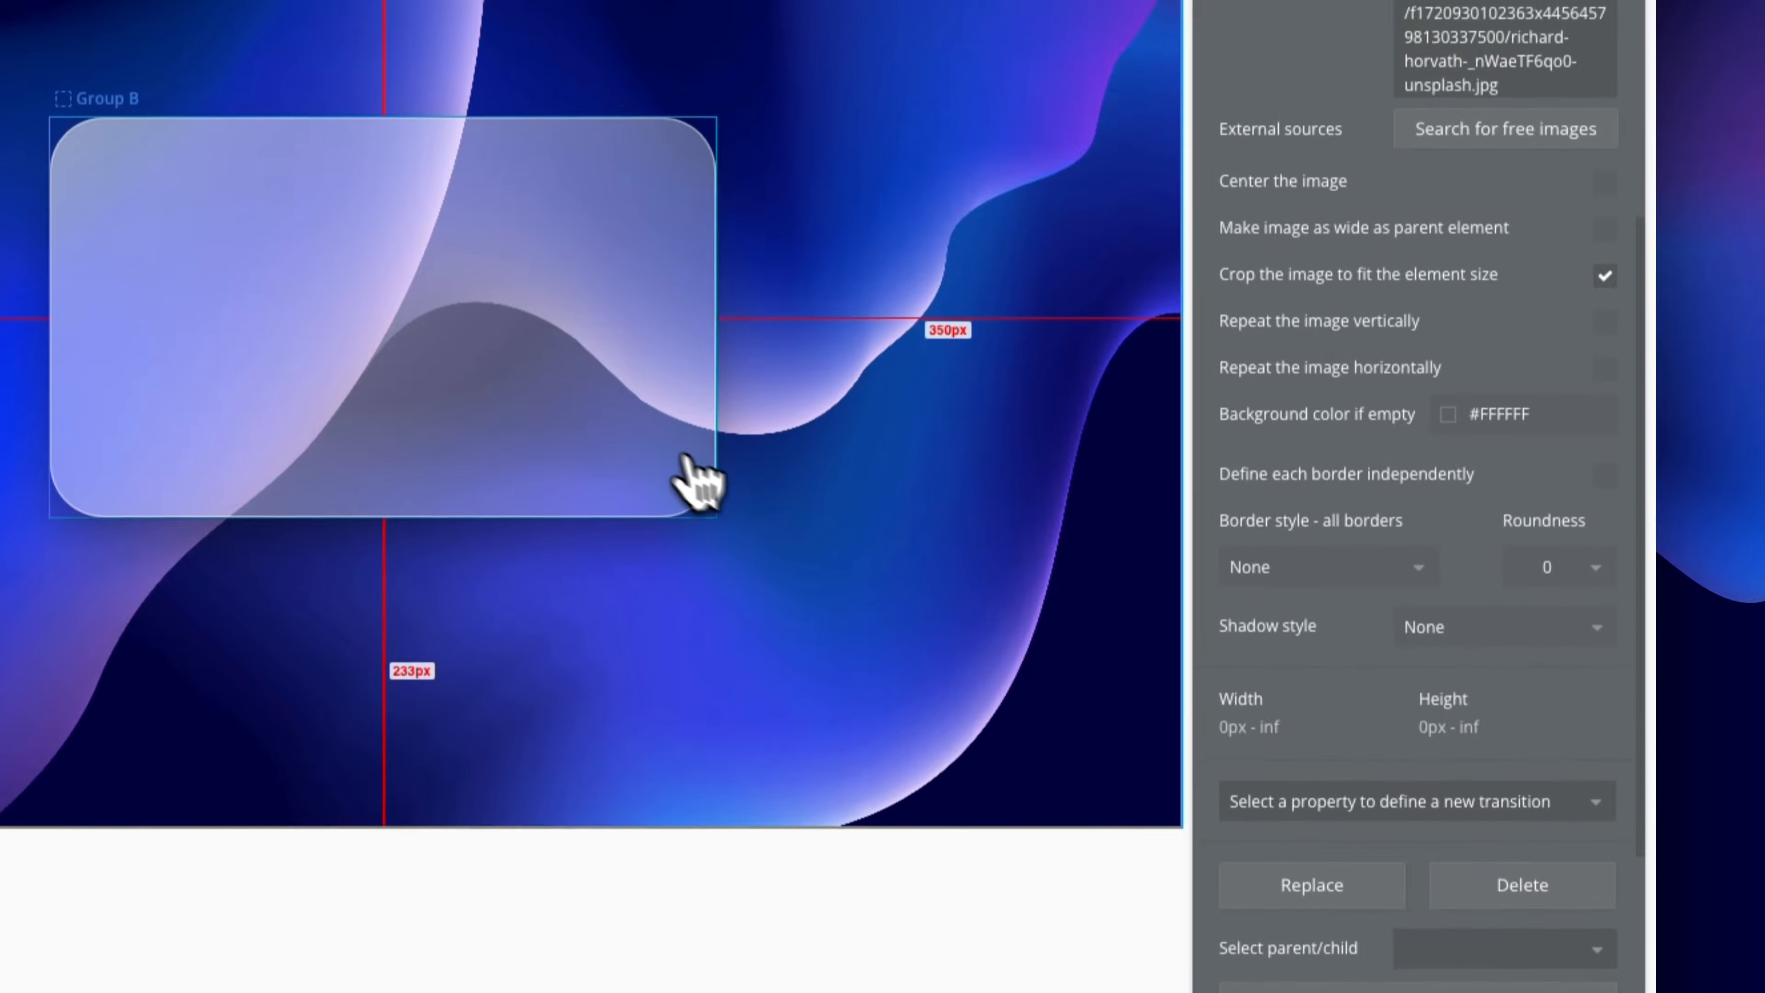
left_click(688, 421)
left_click(942, 502)
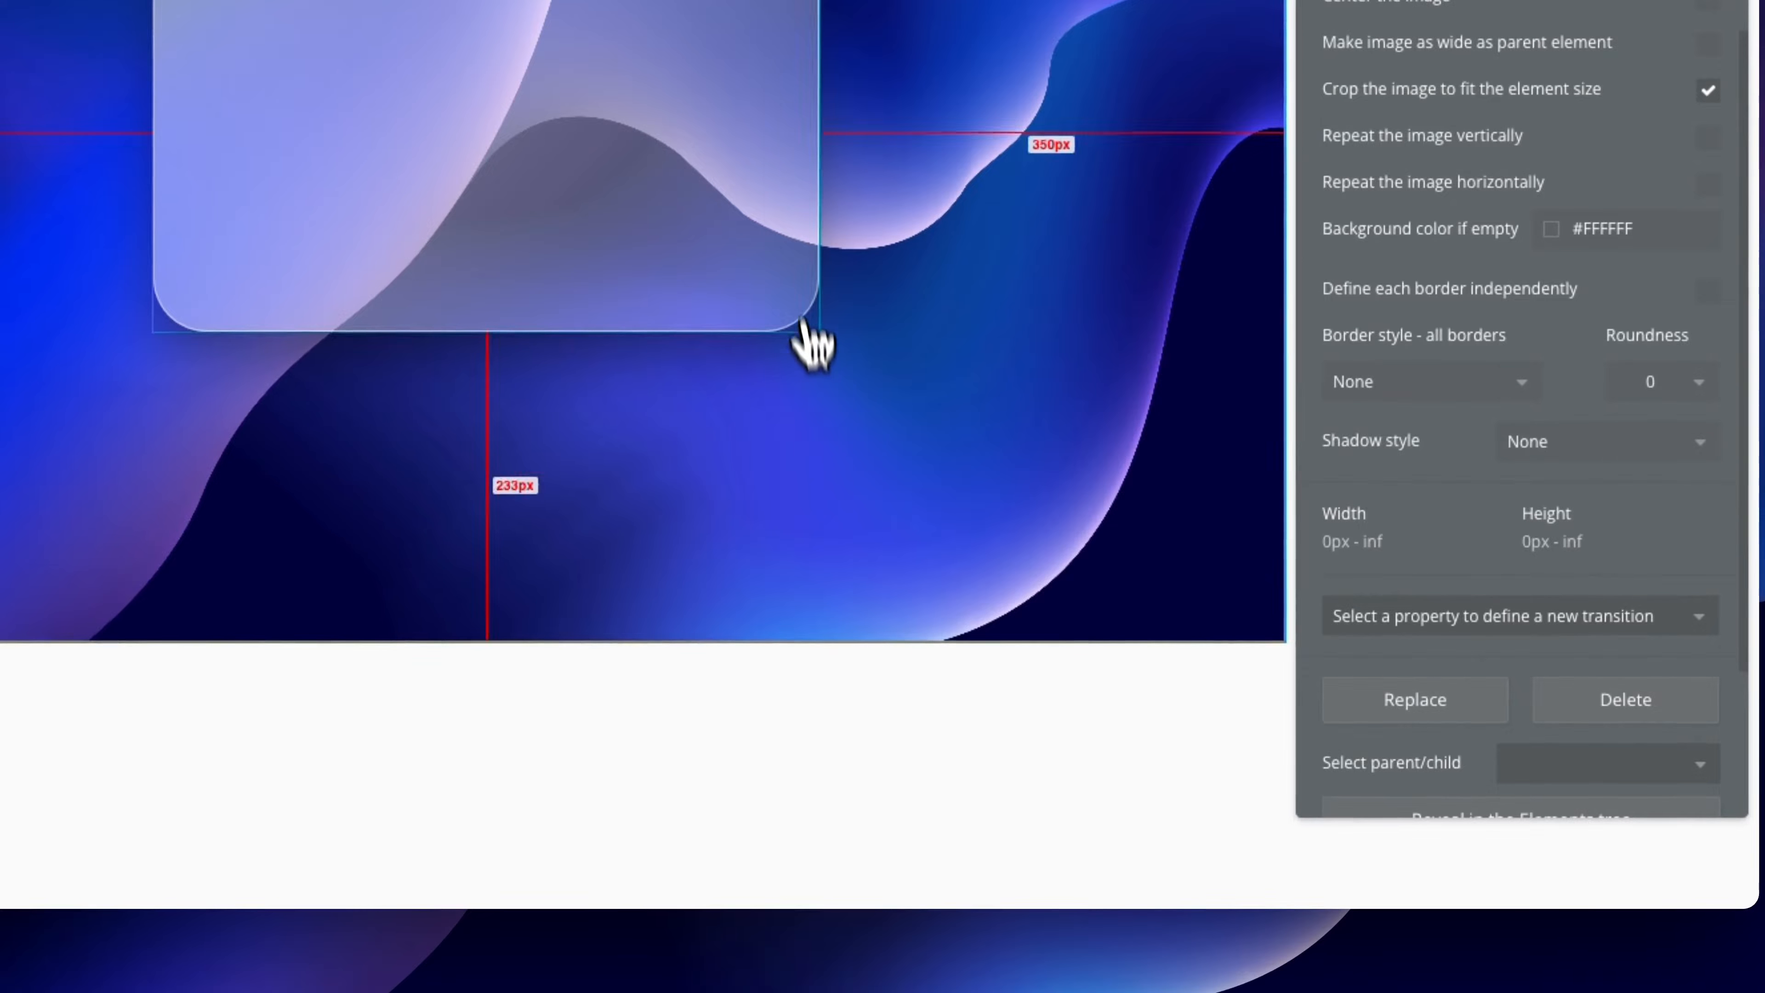
left_click(806, 323)
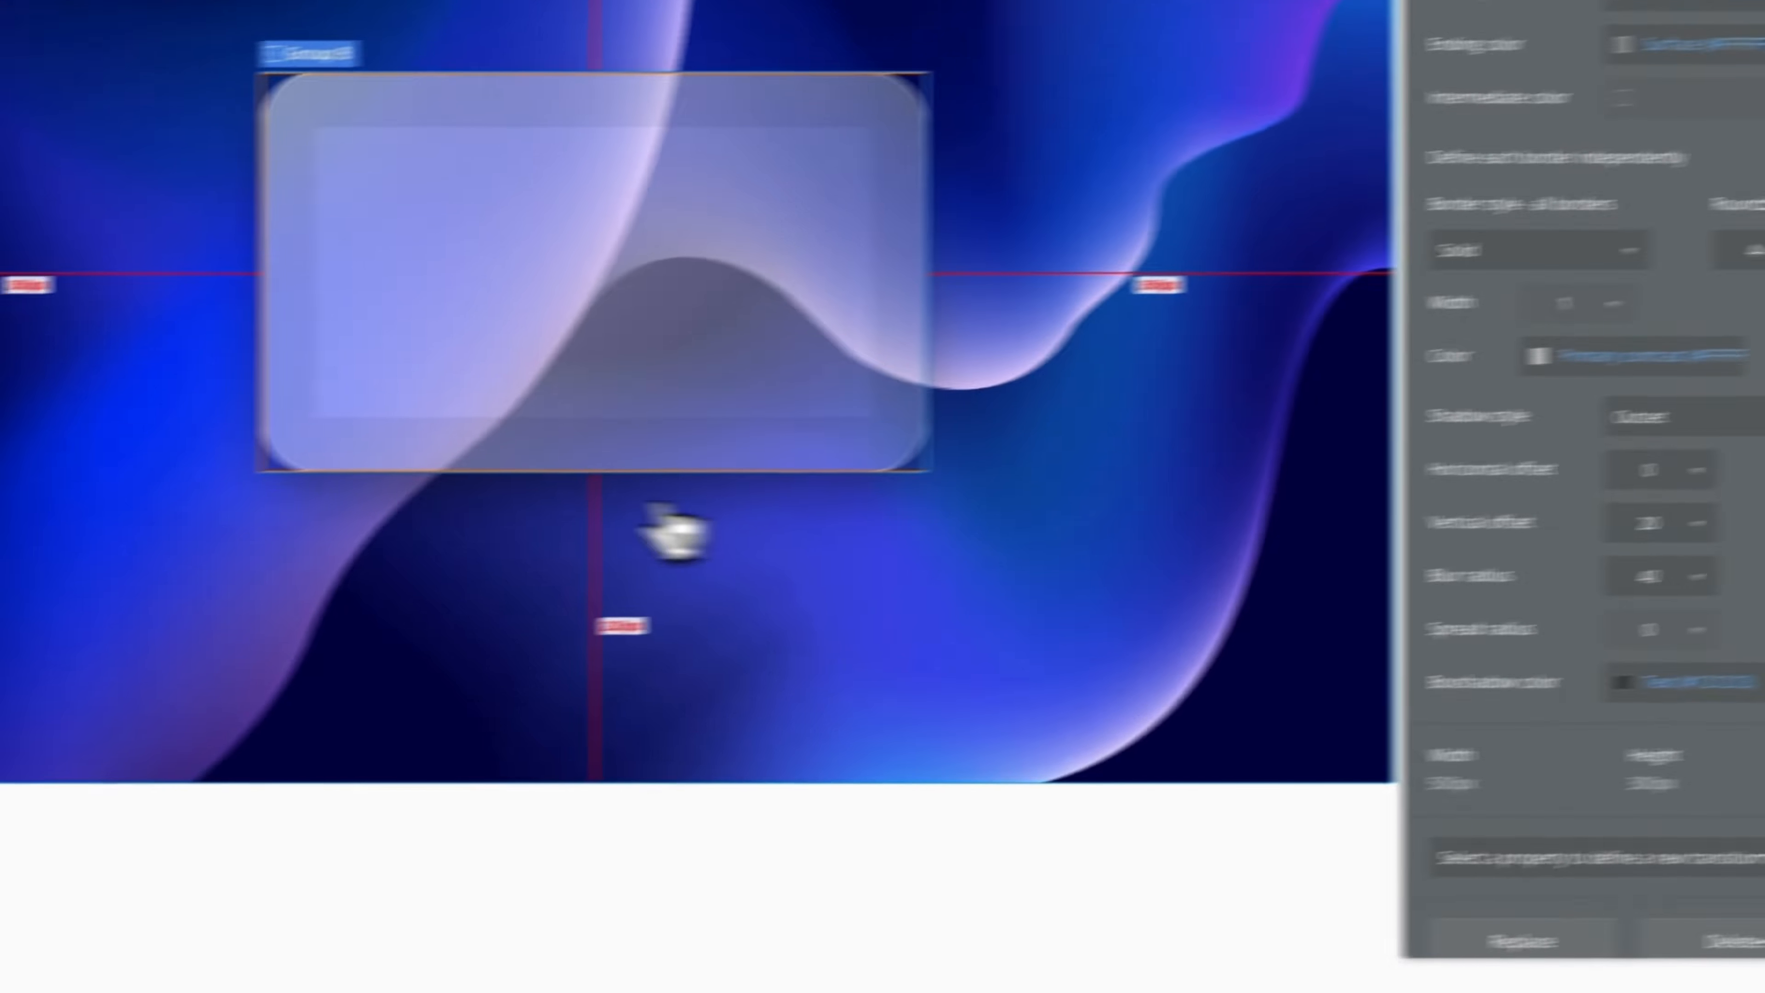
left_click(186, 645)
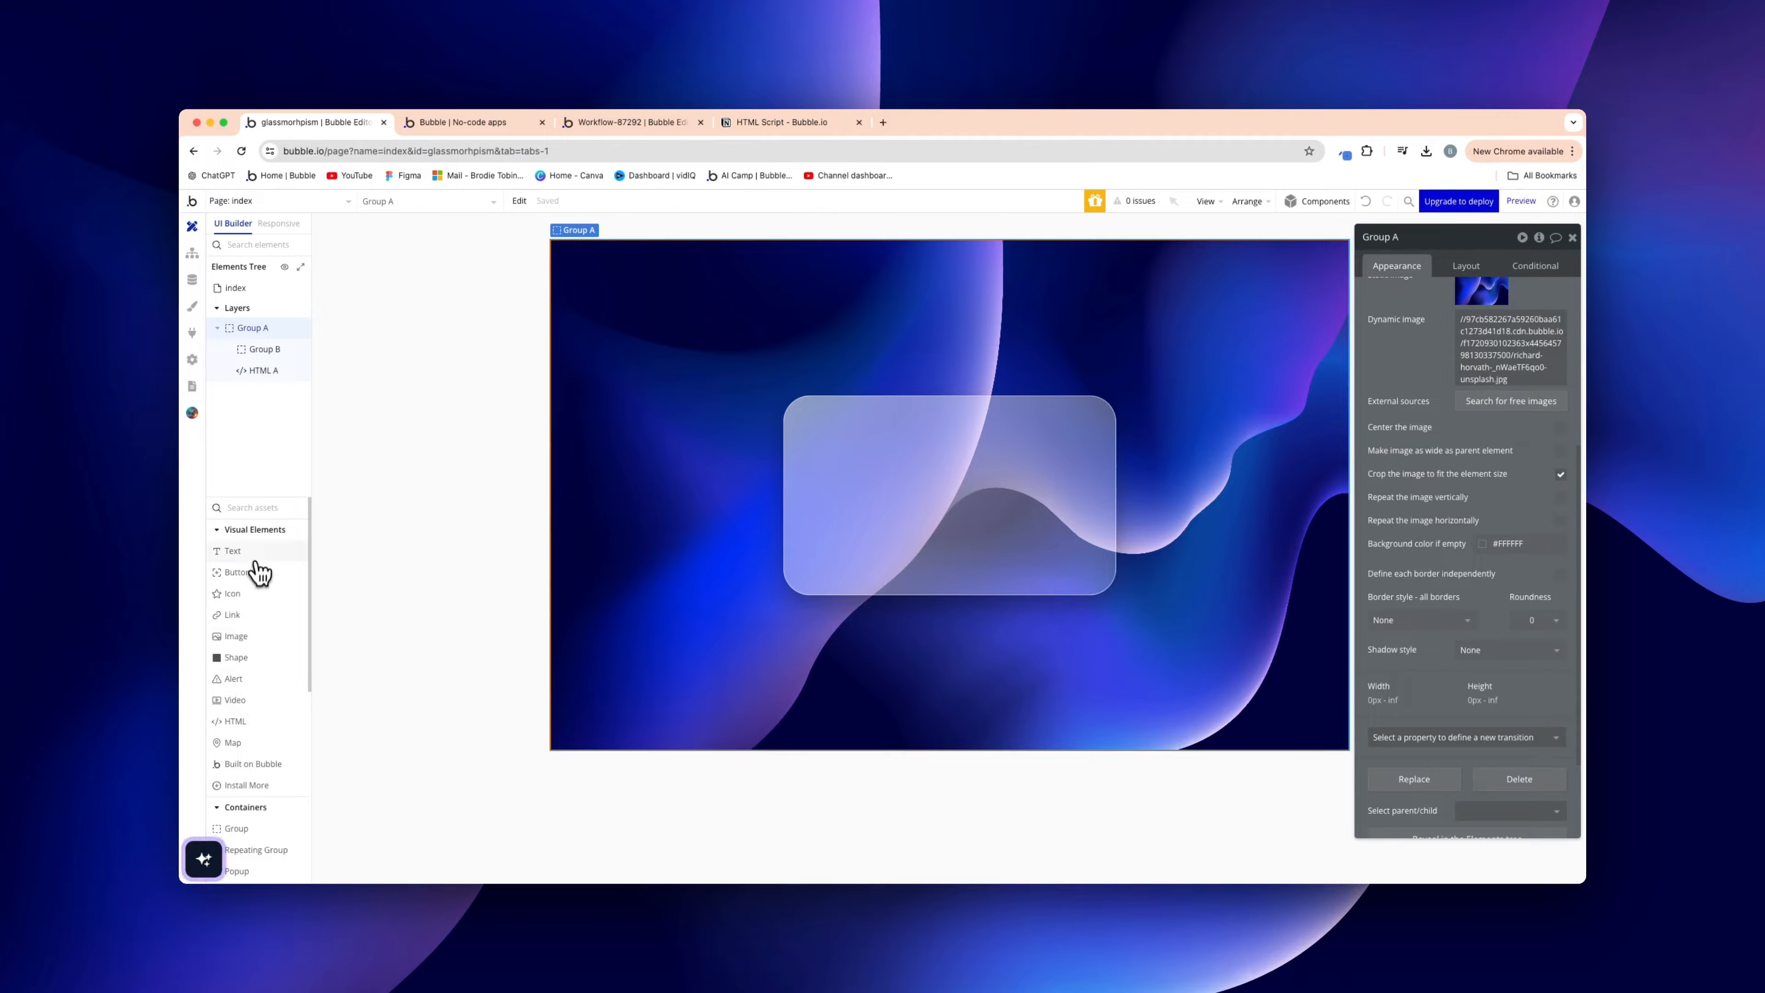
Place a card-number Text inside Group B at 24px font size and weight 500
left_click(255, 561)
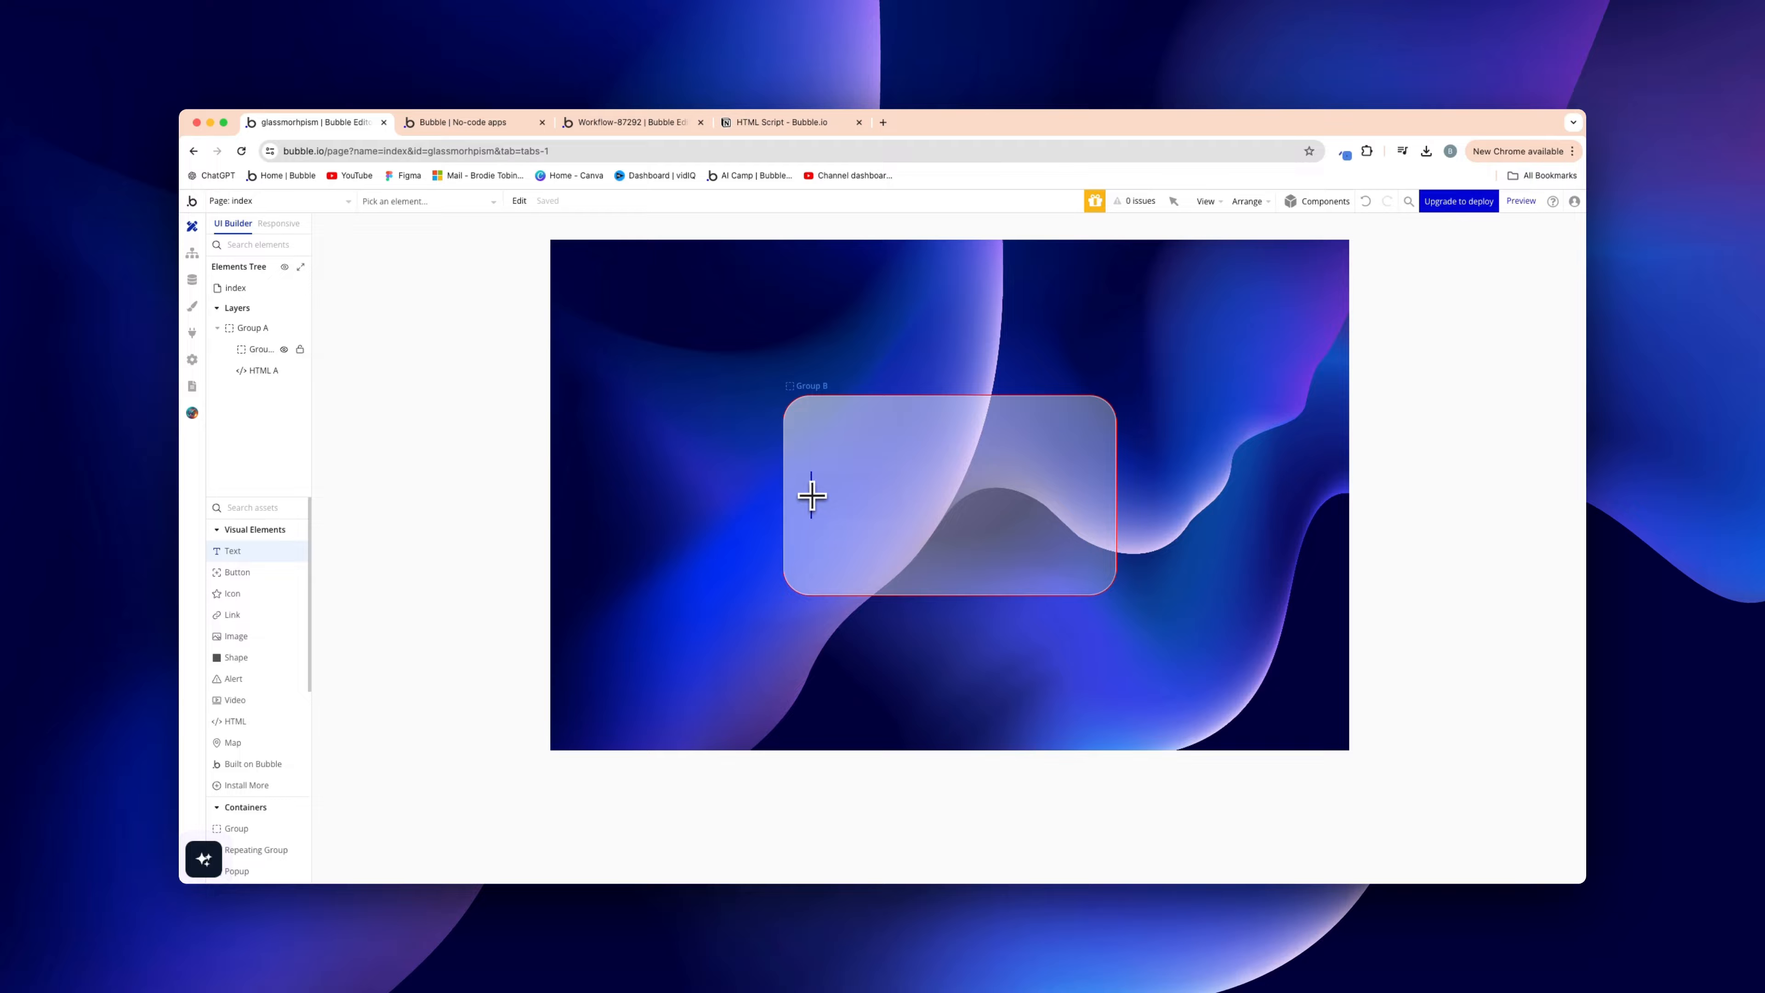
left_click(808, 553)
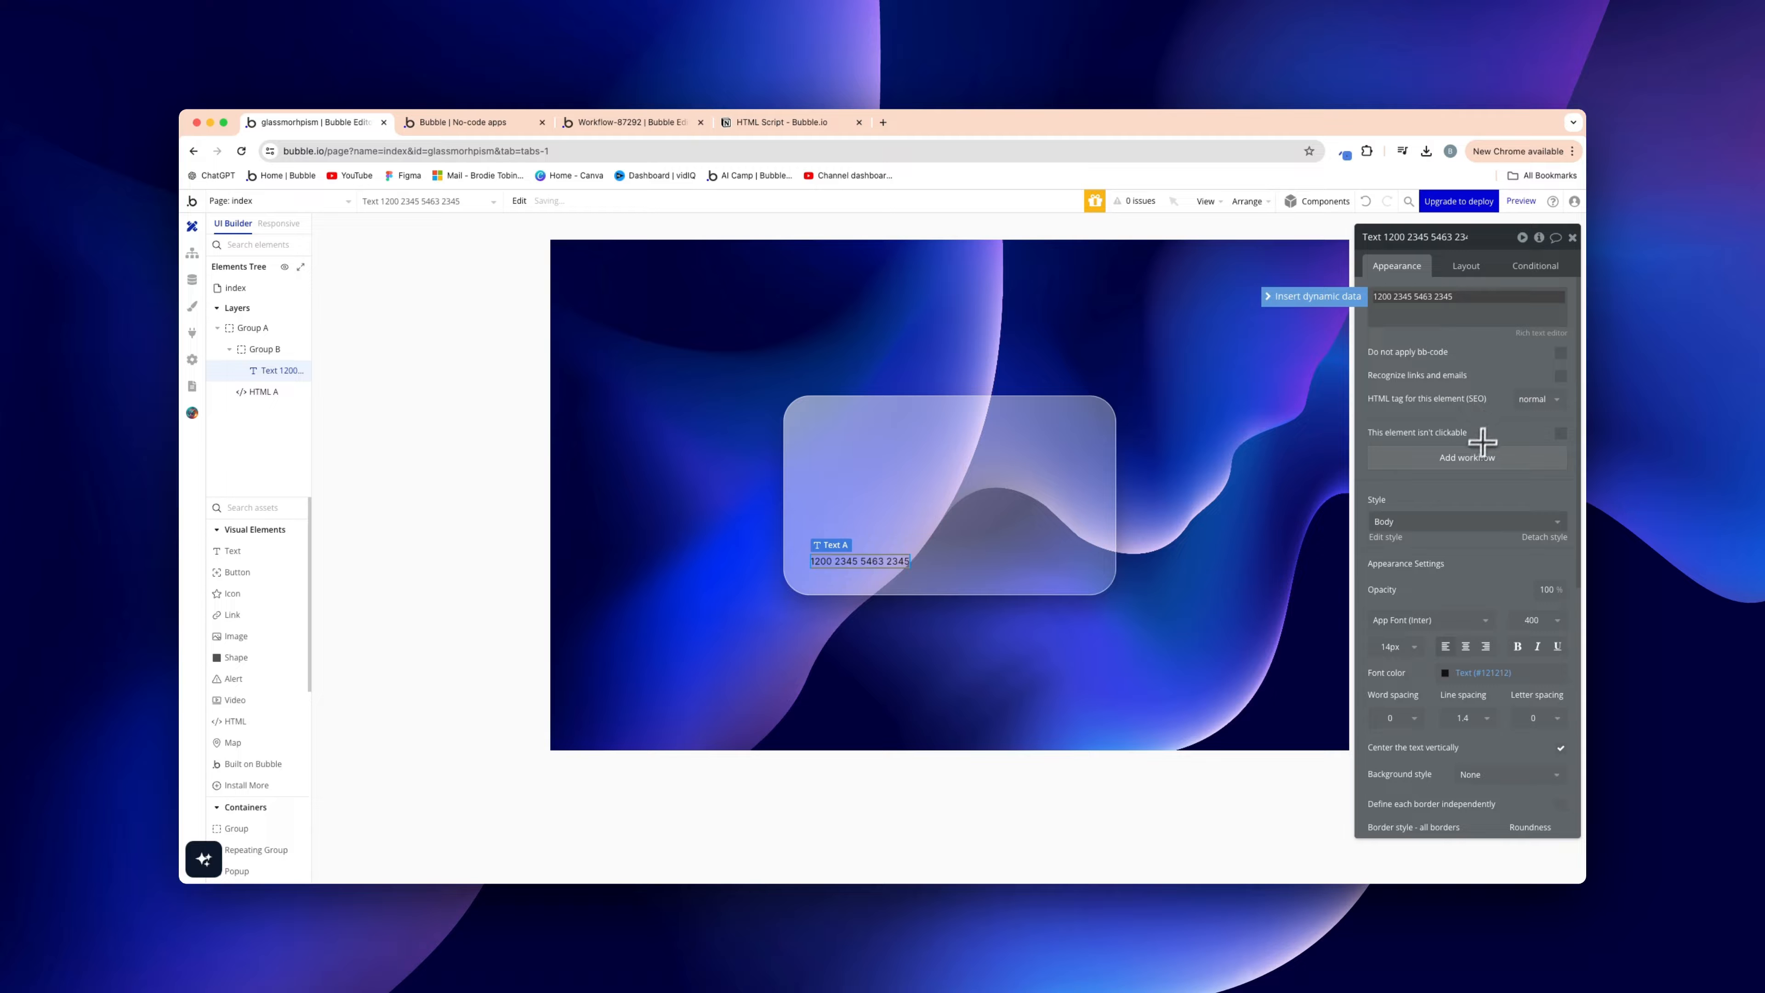
left_click(1390, 646)
type("24")
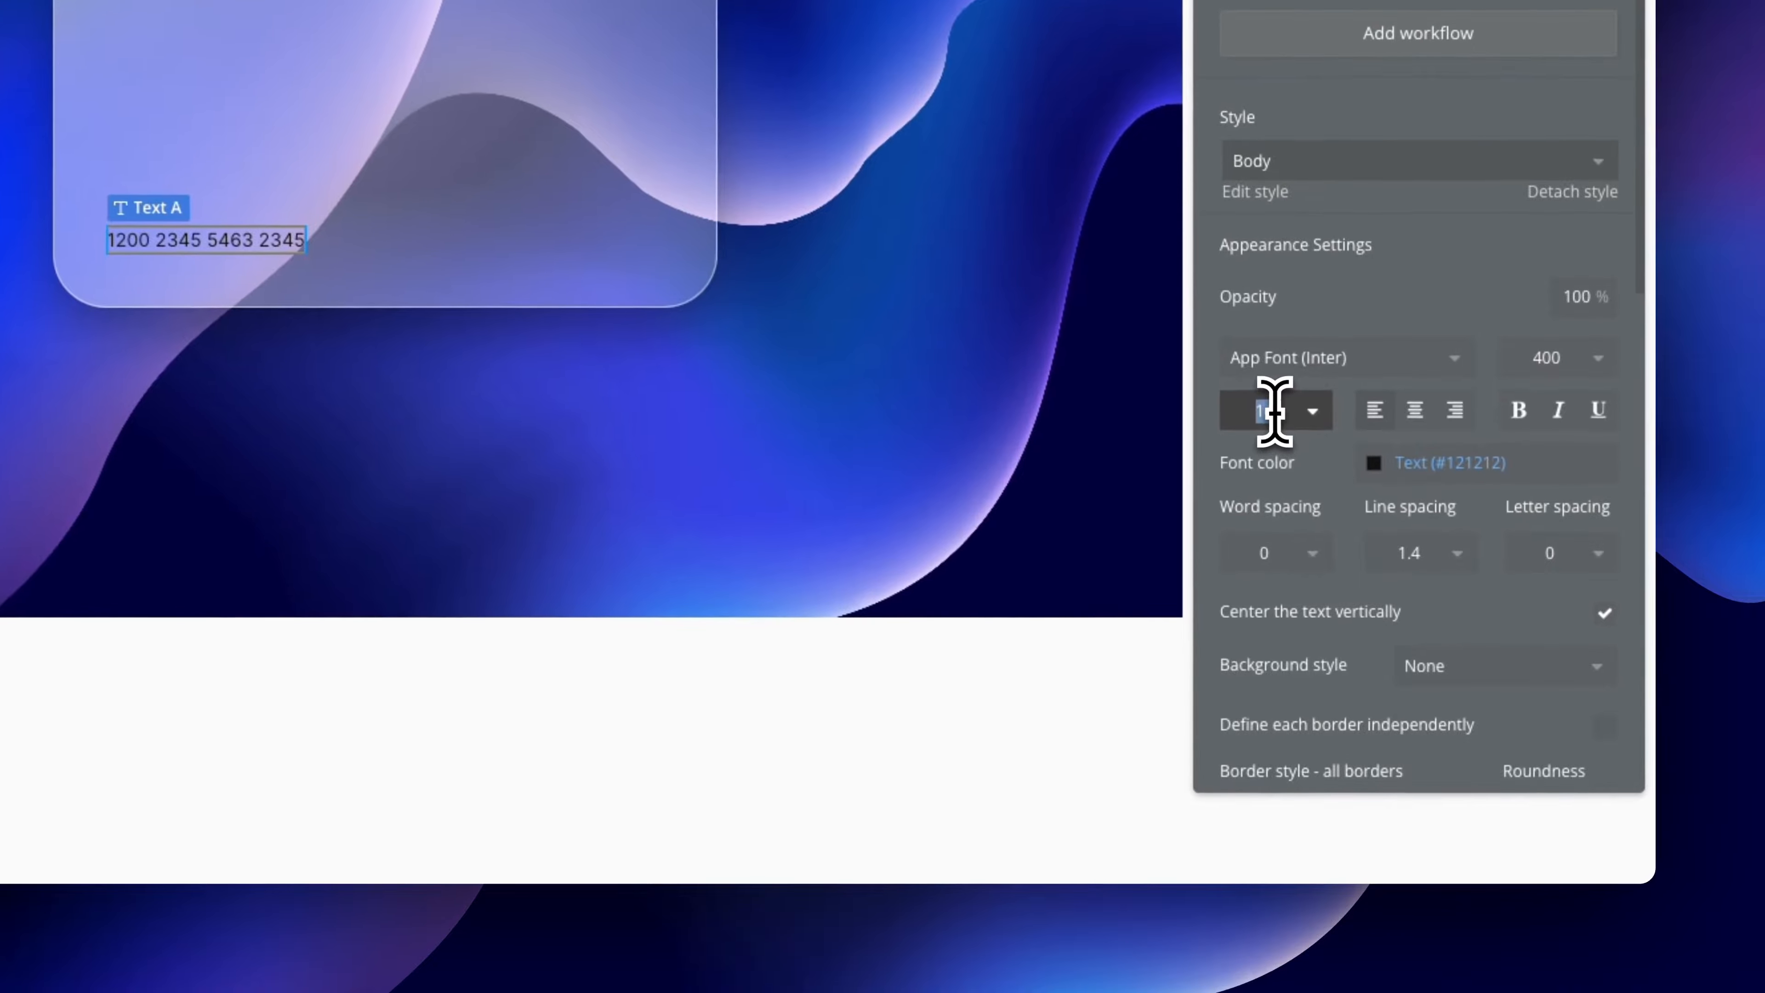
left_click(1378, 303)
left_click(1559, 359)
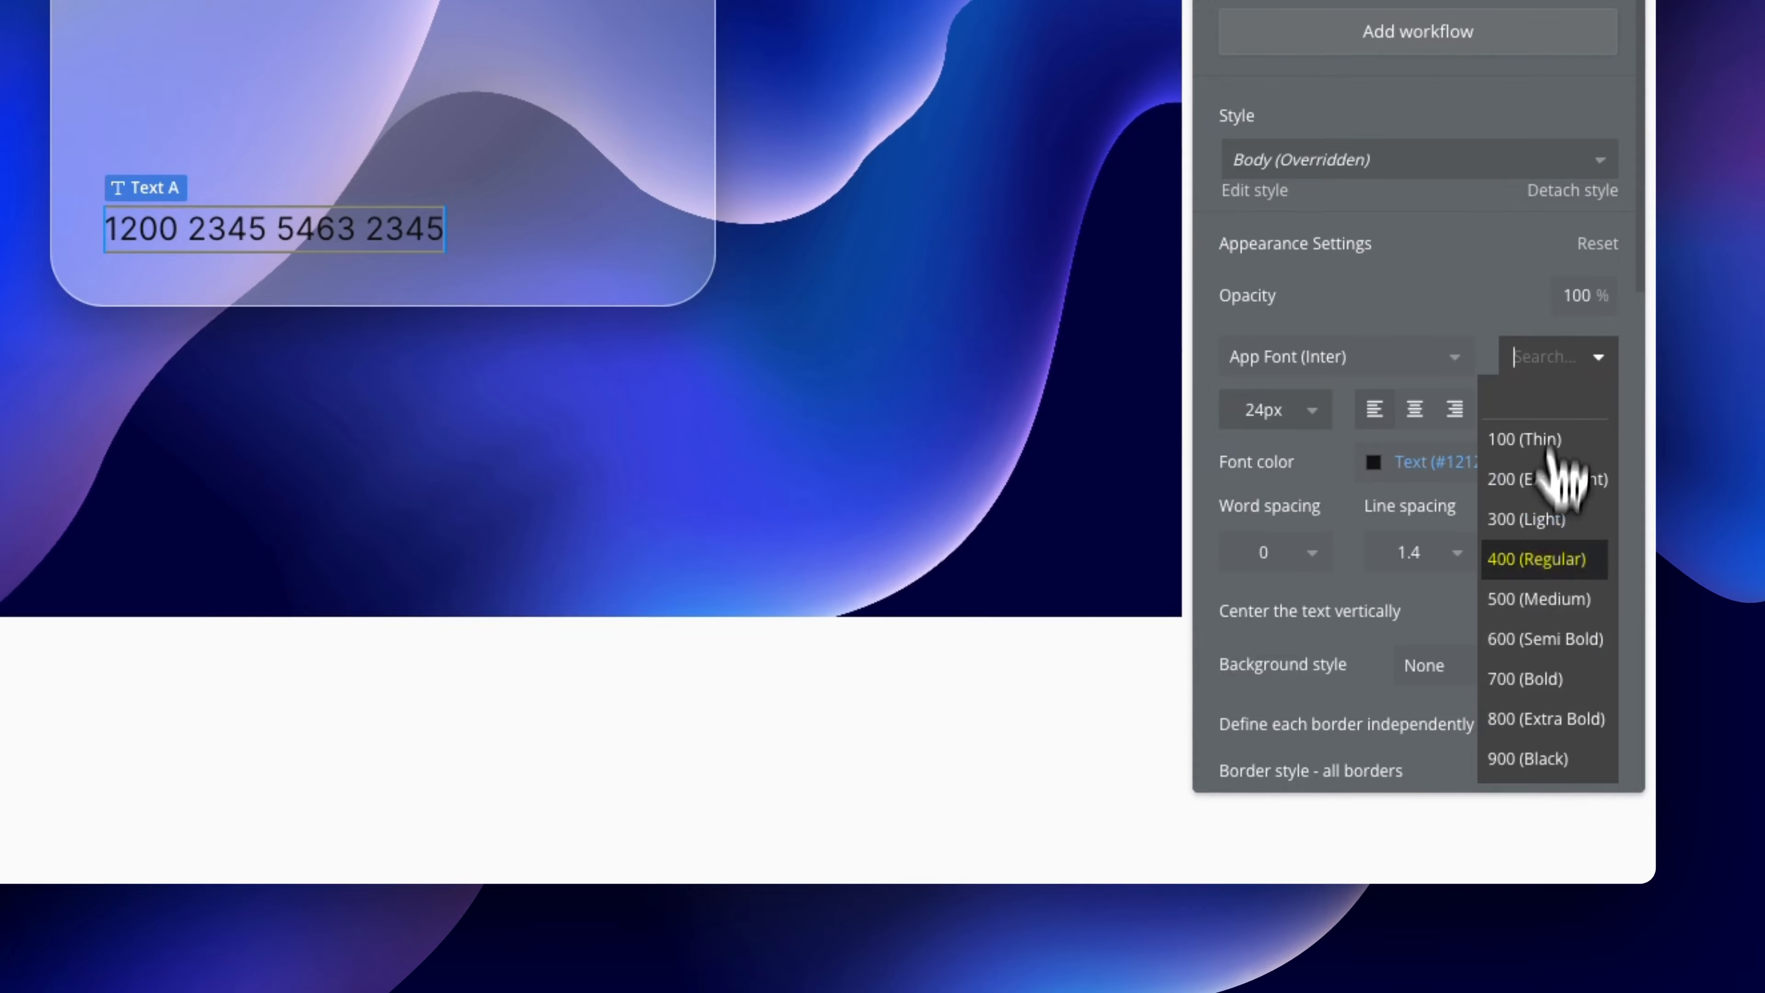
left_click(1552, 599)
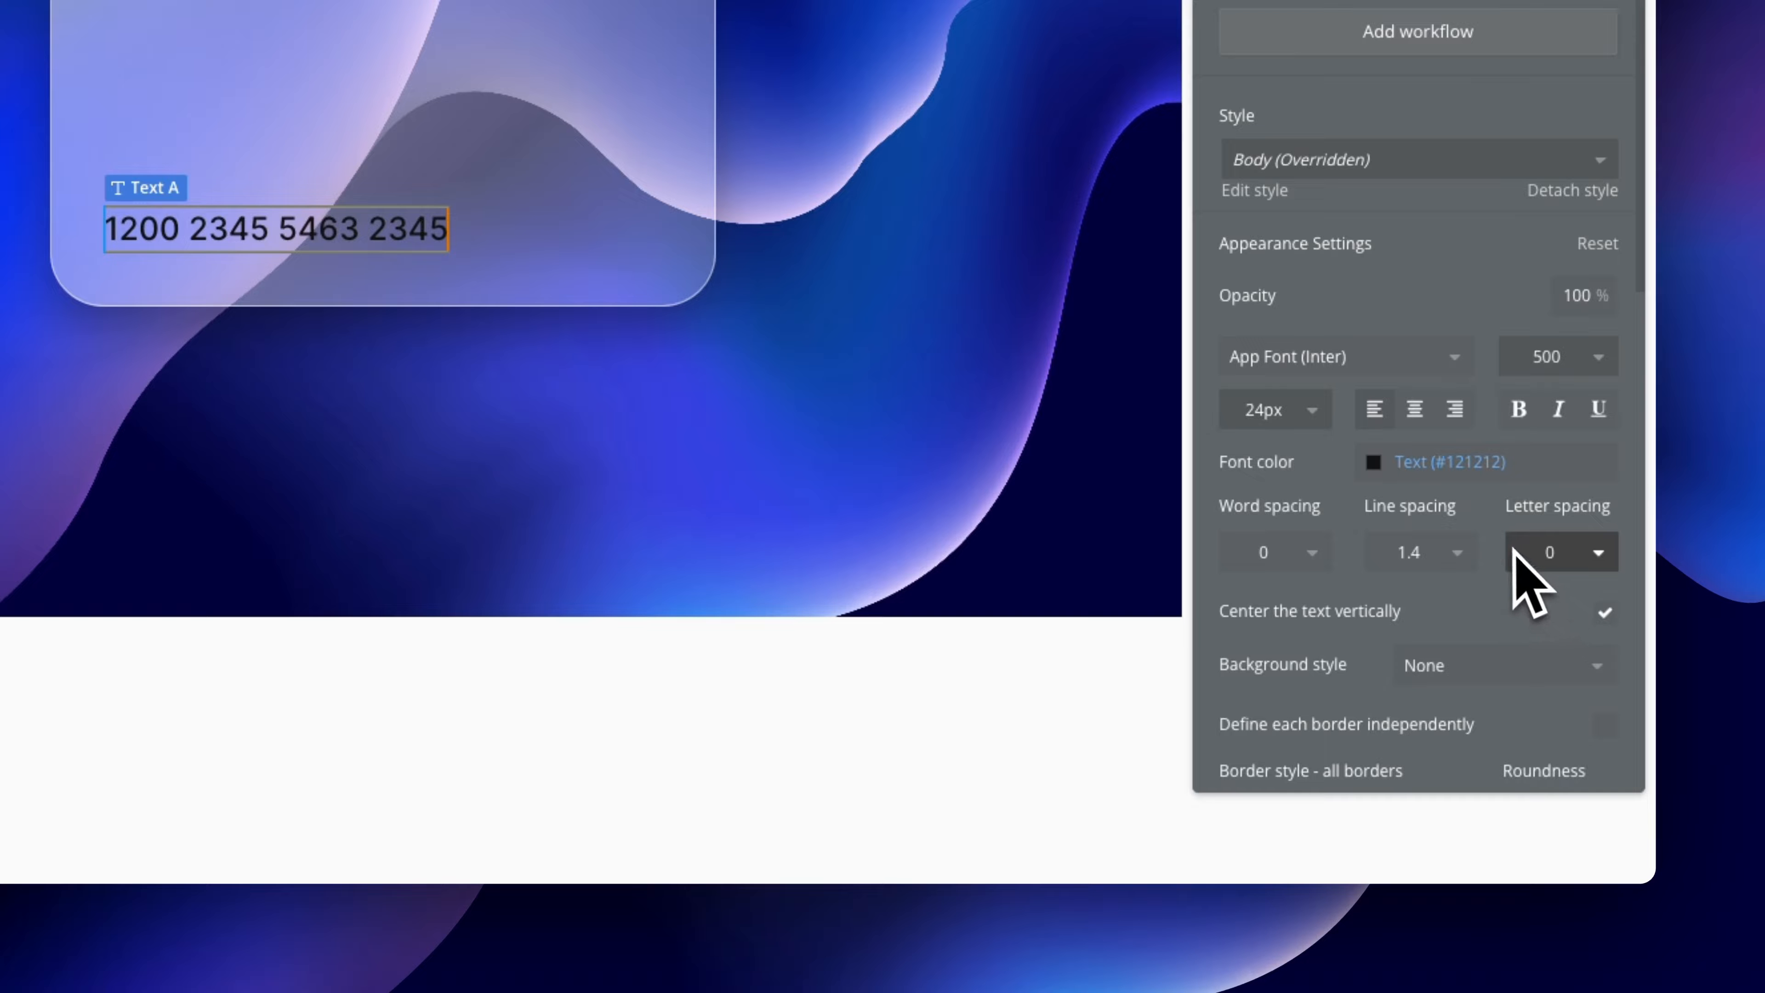
Make the card number Primary contrast white with letter spacing 2
left_click(1477, 467)
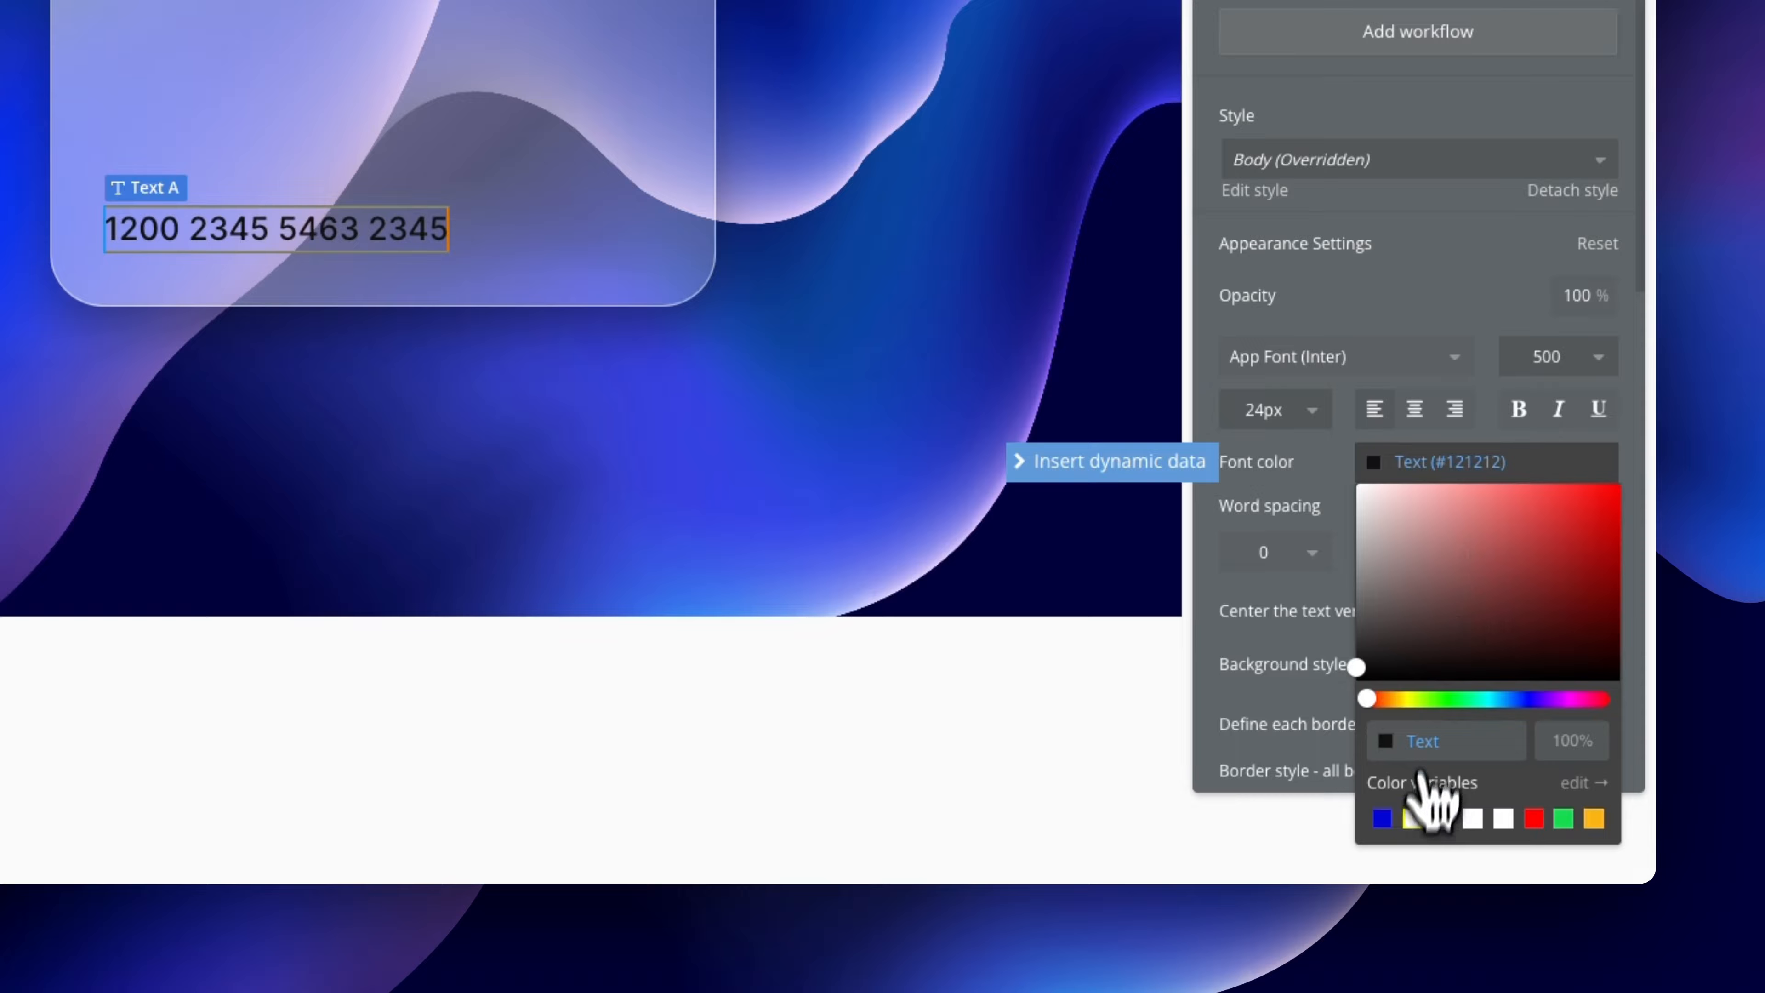
left_click(1413, 820)
scroll(1450, 548, "up", 4)
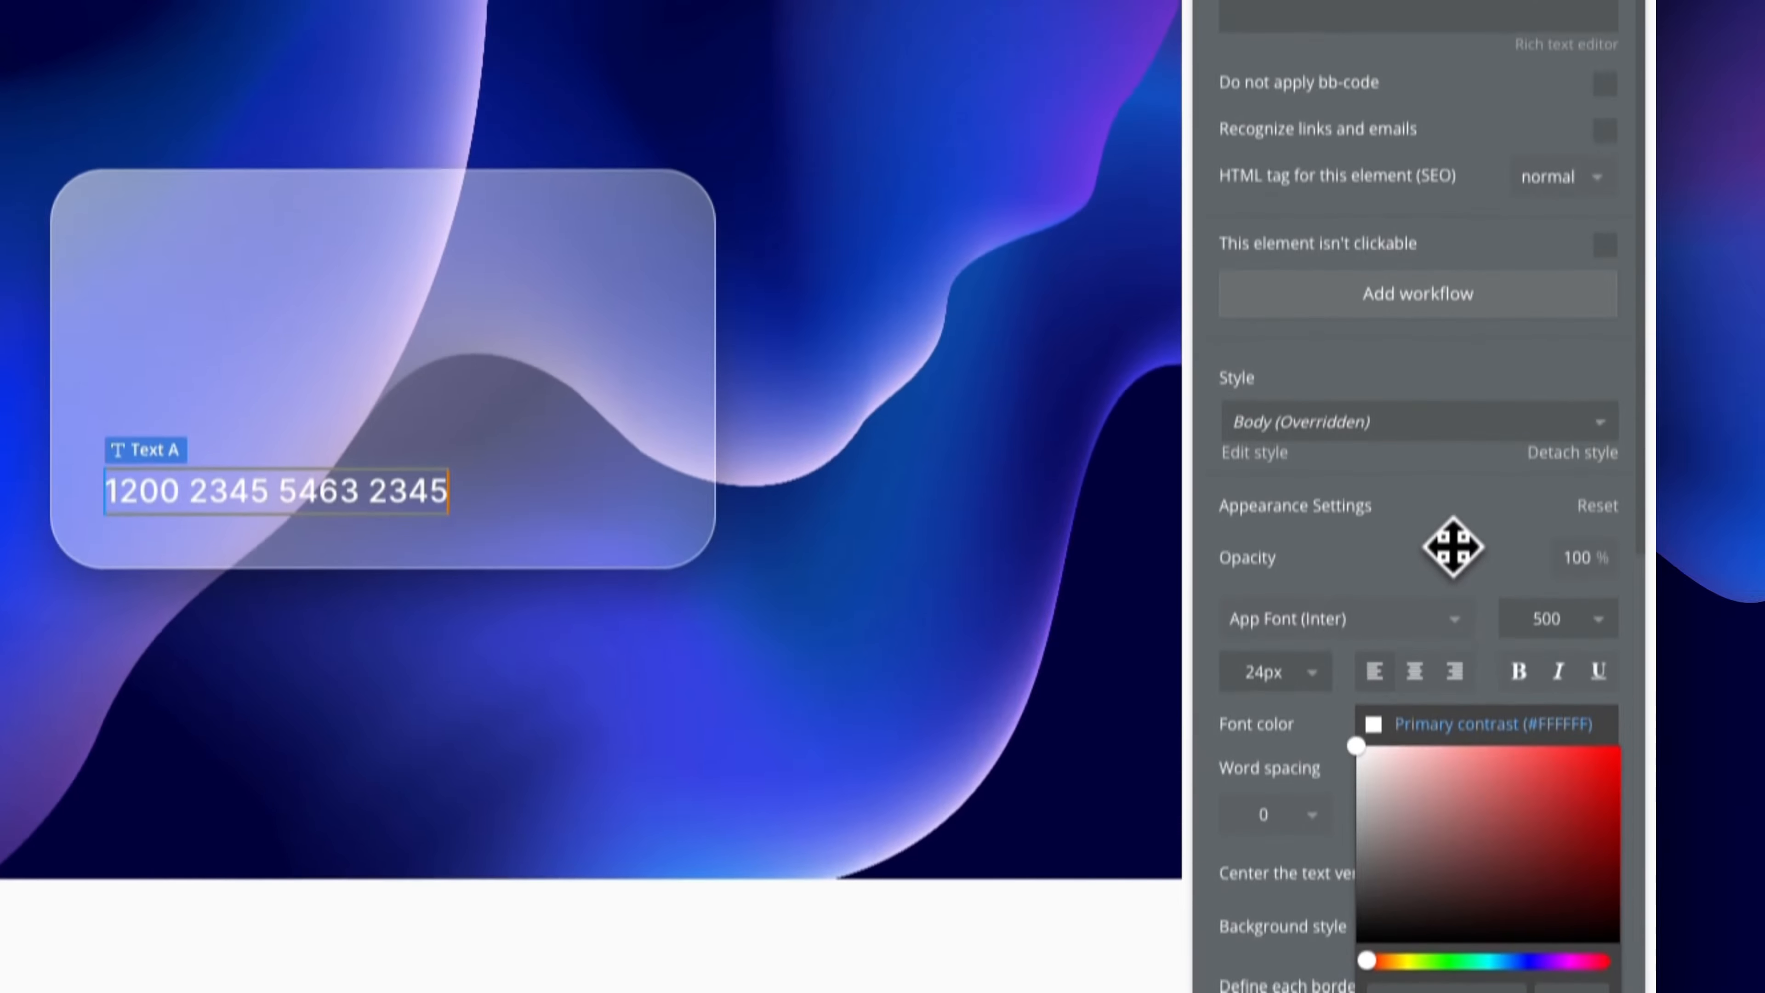
scroll(1451, 574, "down", 6)
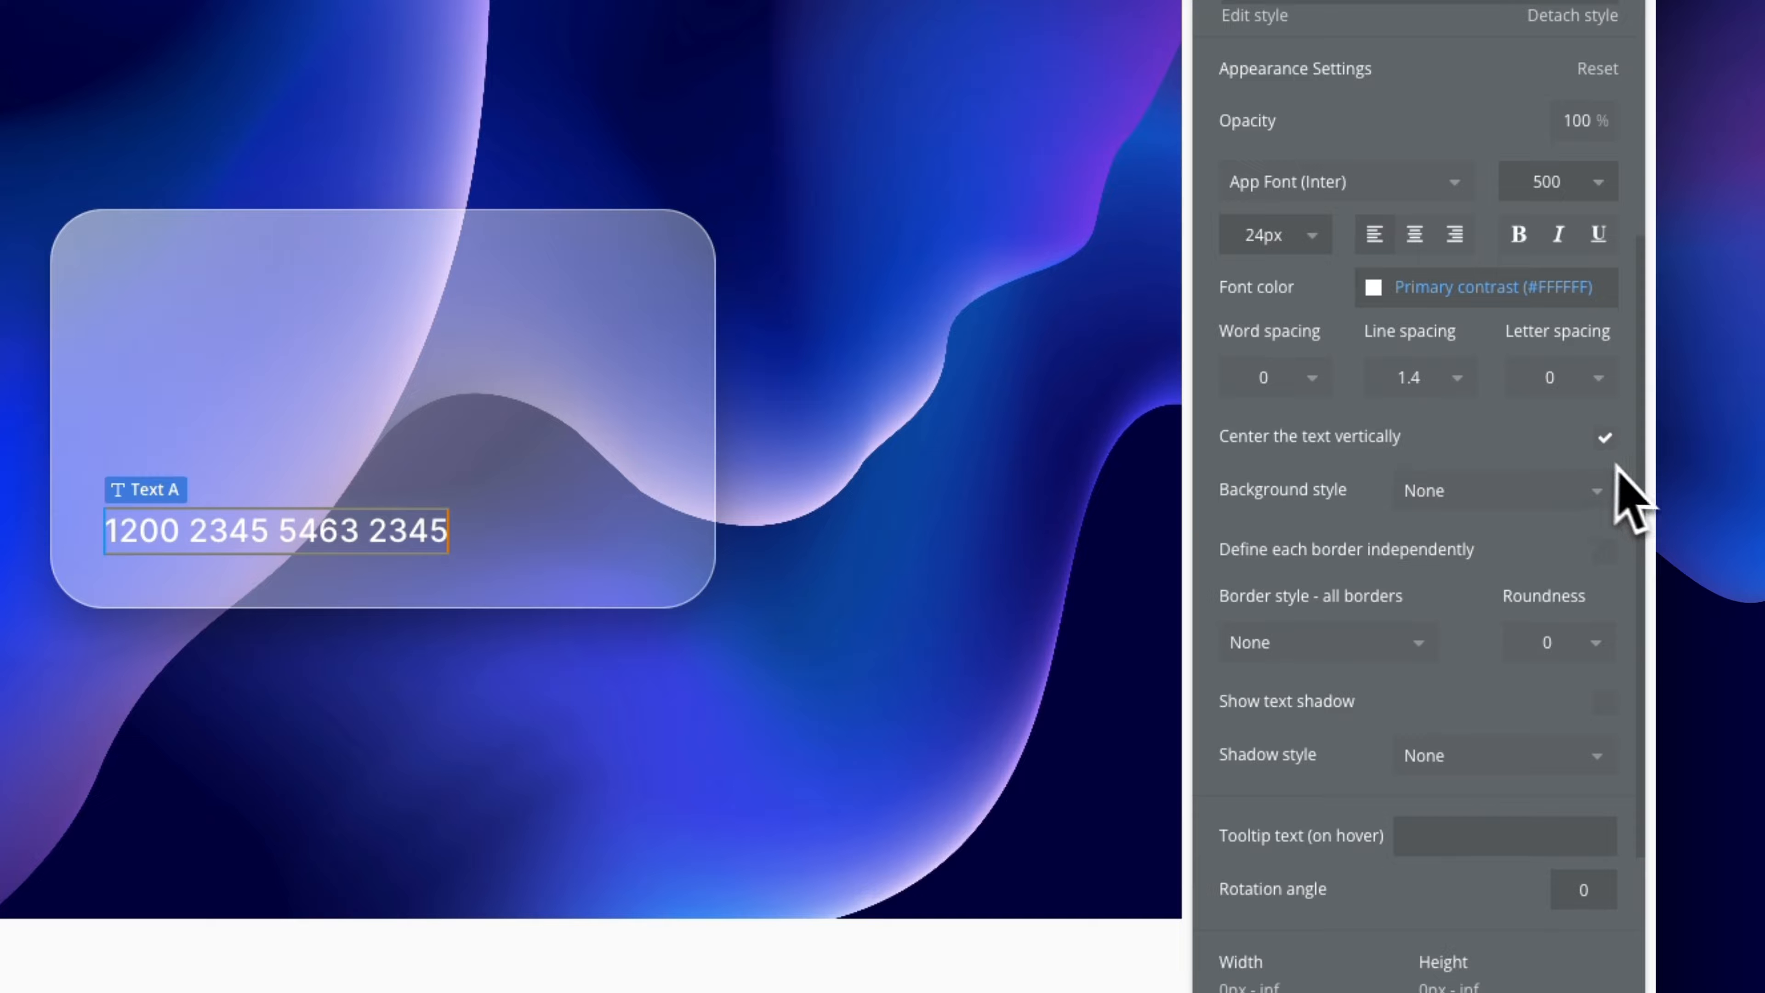
left_click(1553, 378)
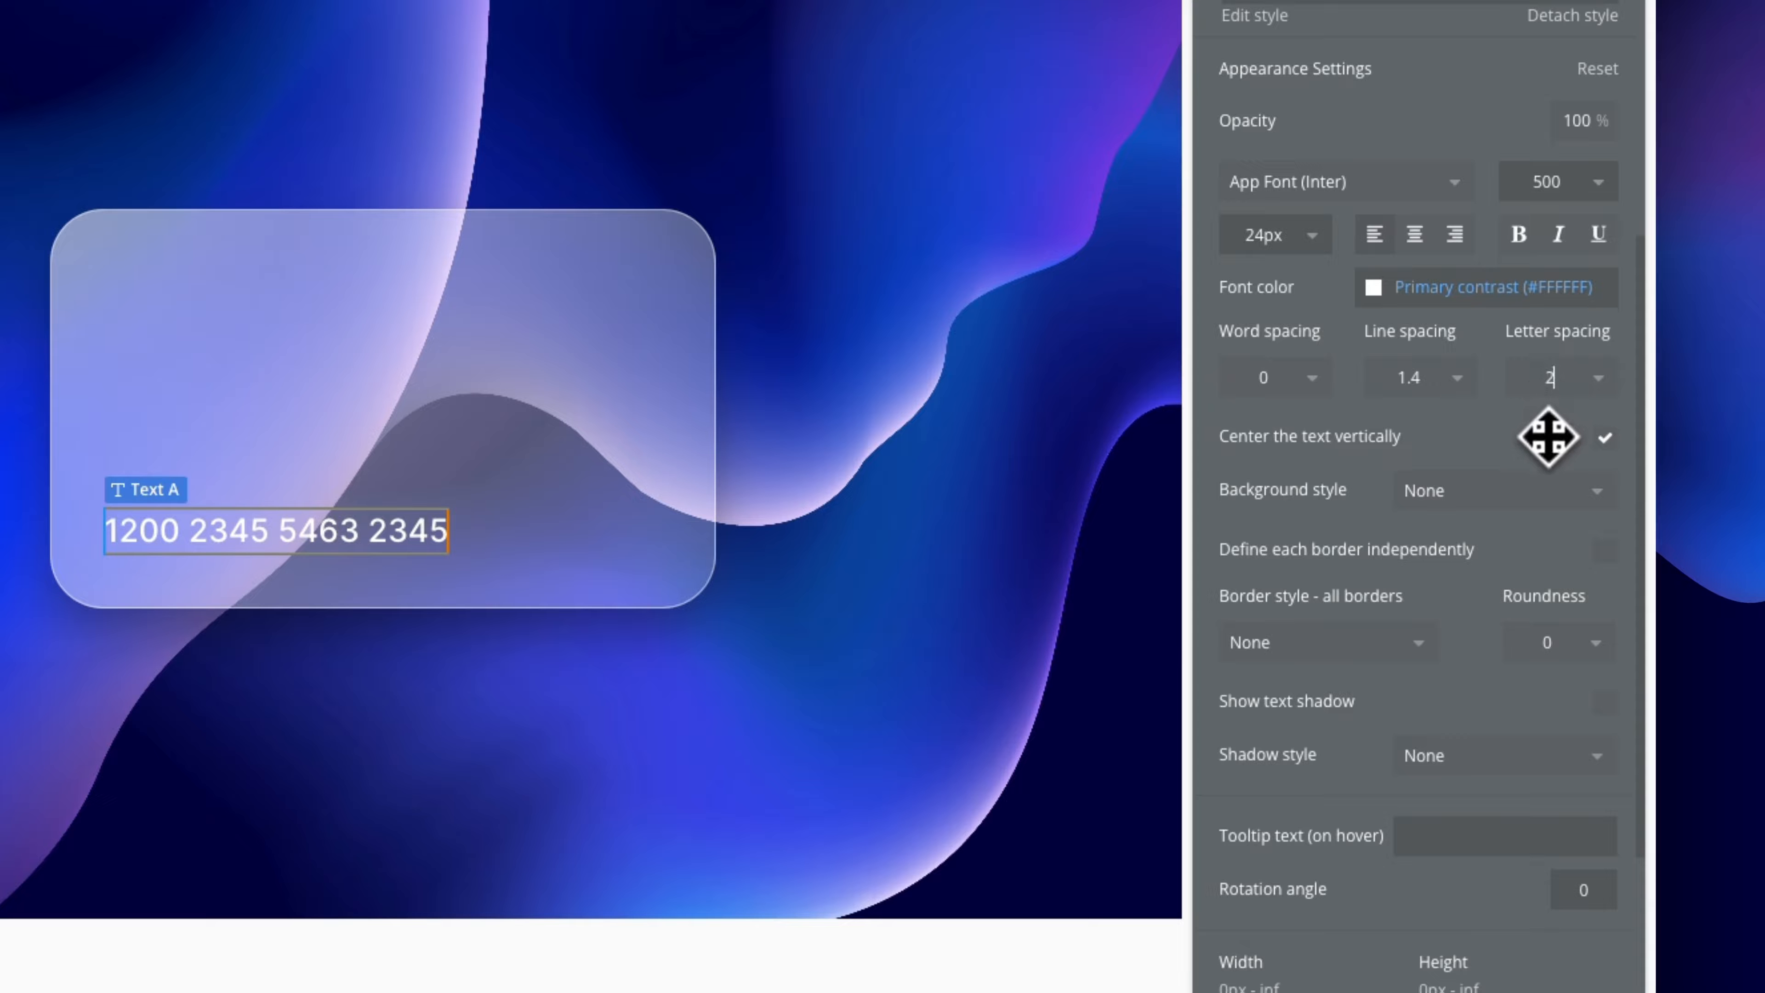
key("Return")
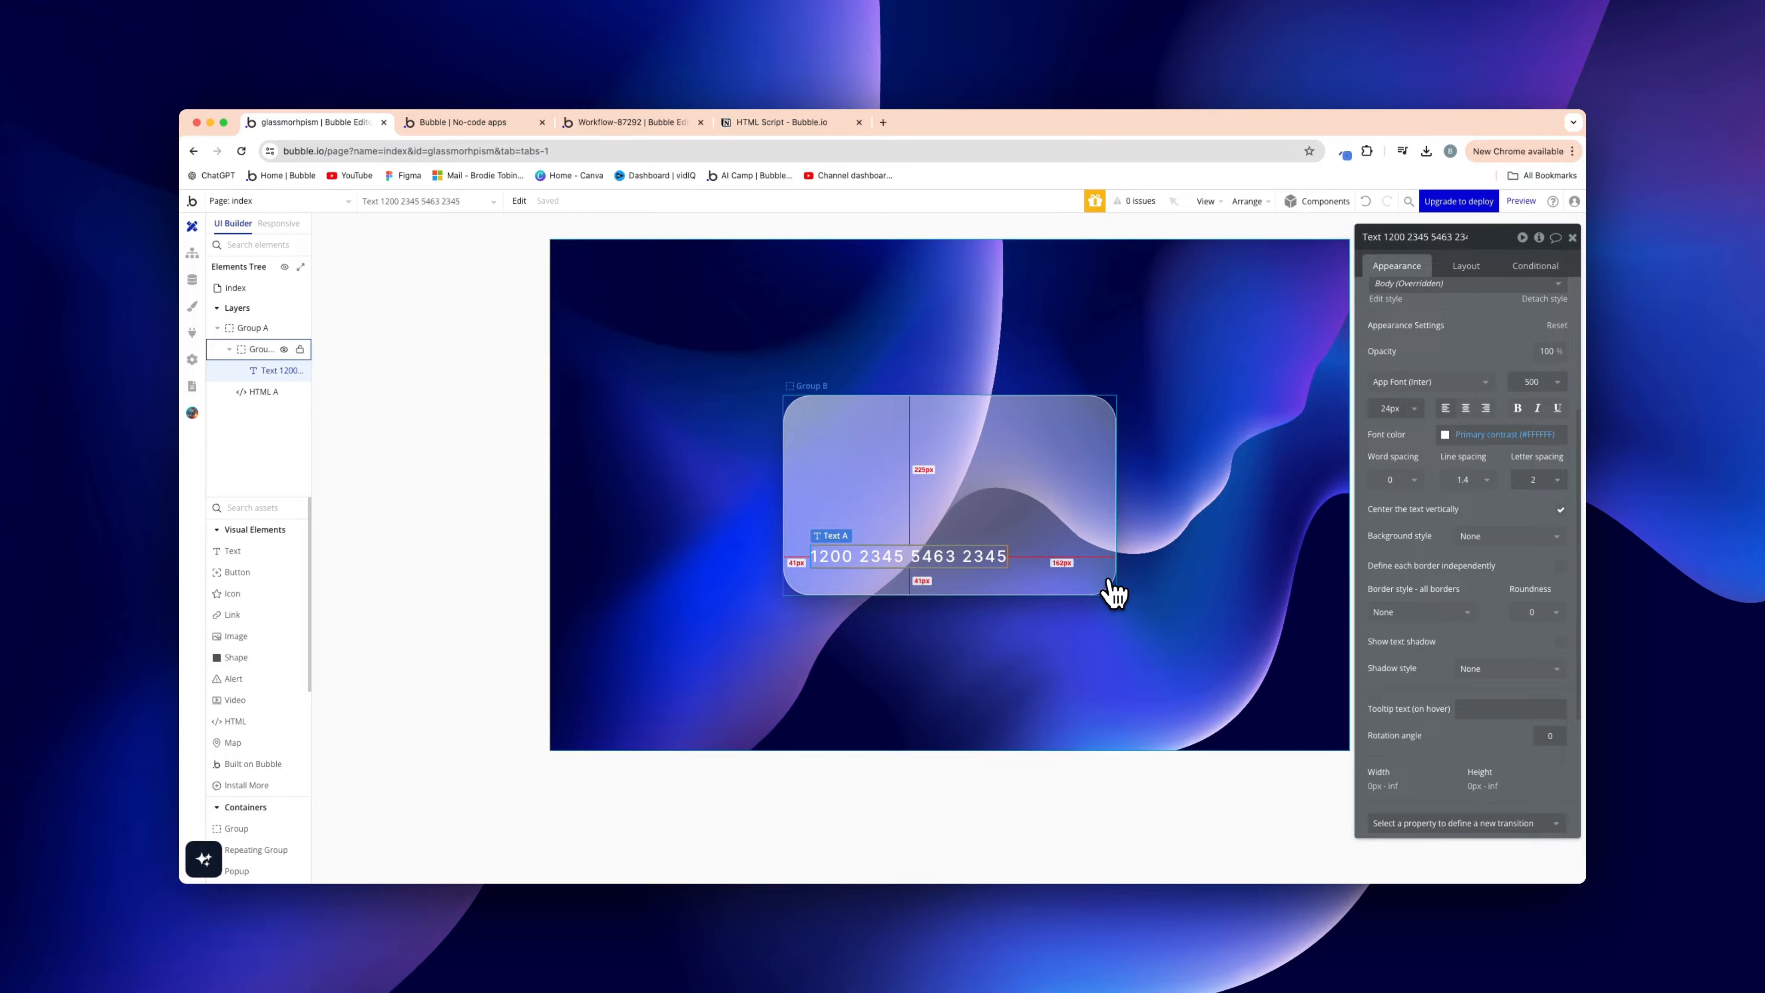
Duplicate the card number text and replace the lower copy's content with the cardholder name
left_click(1039, 643)
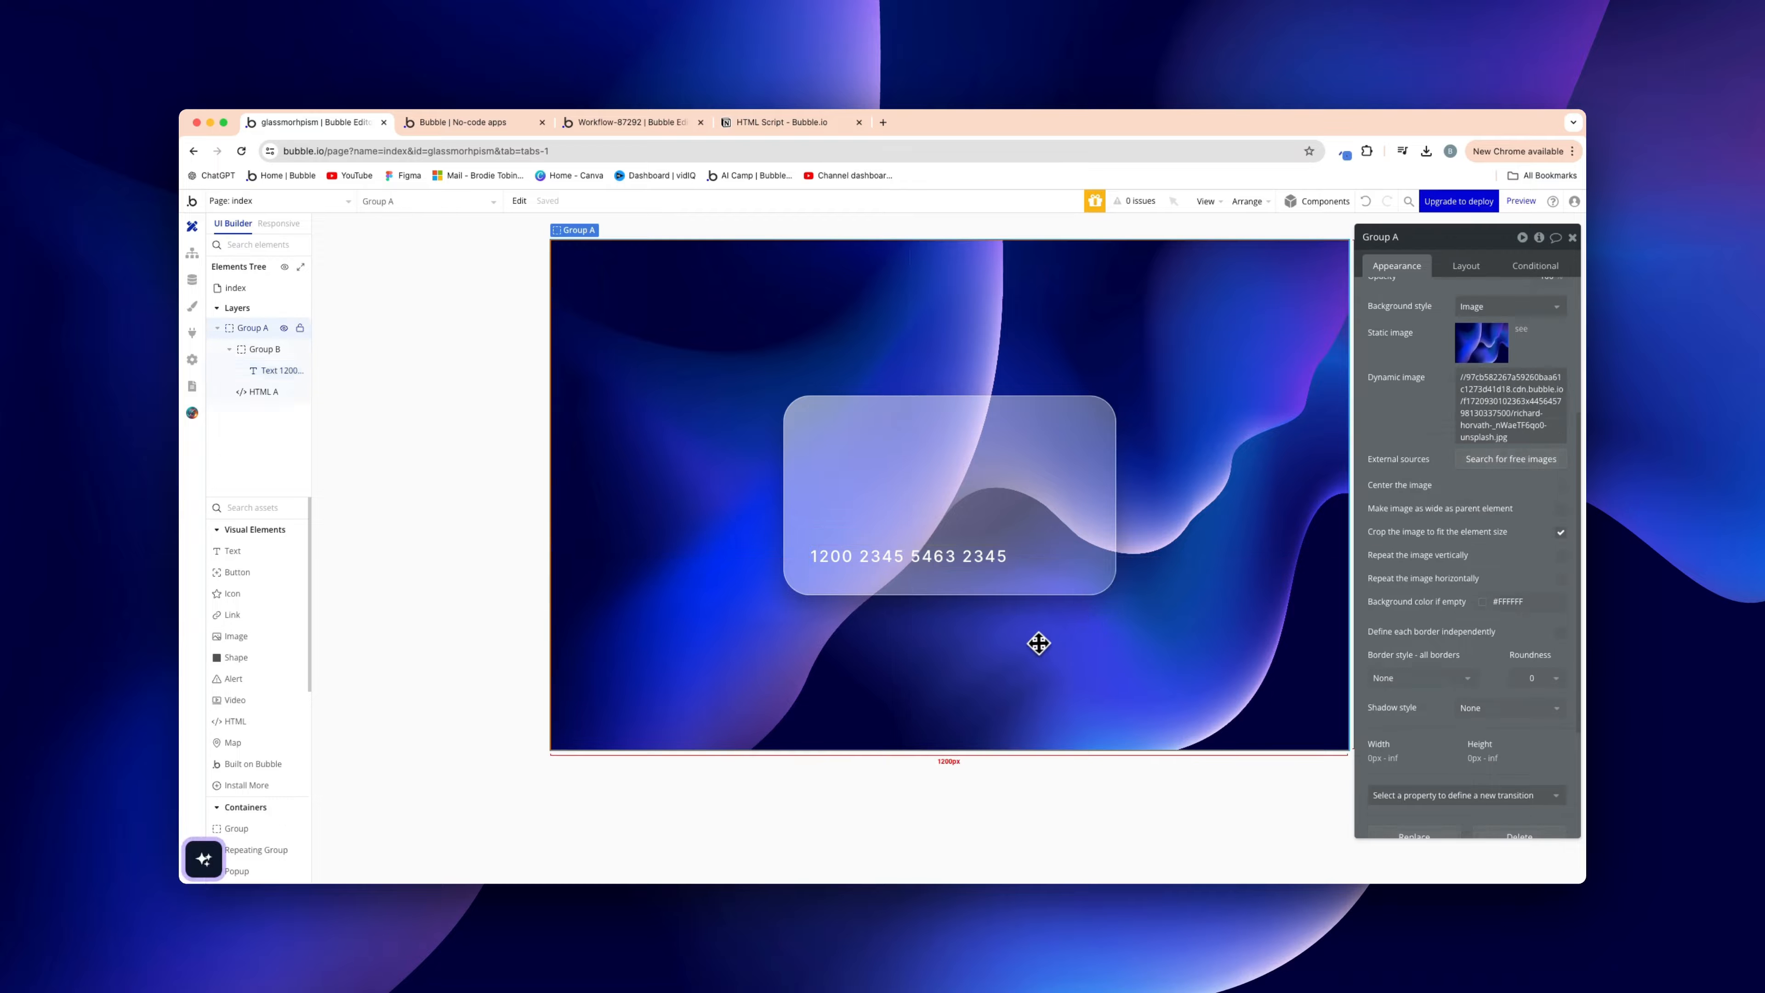
left_click(976, 557)
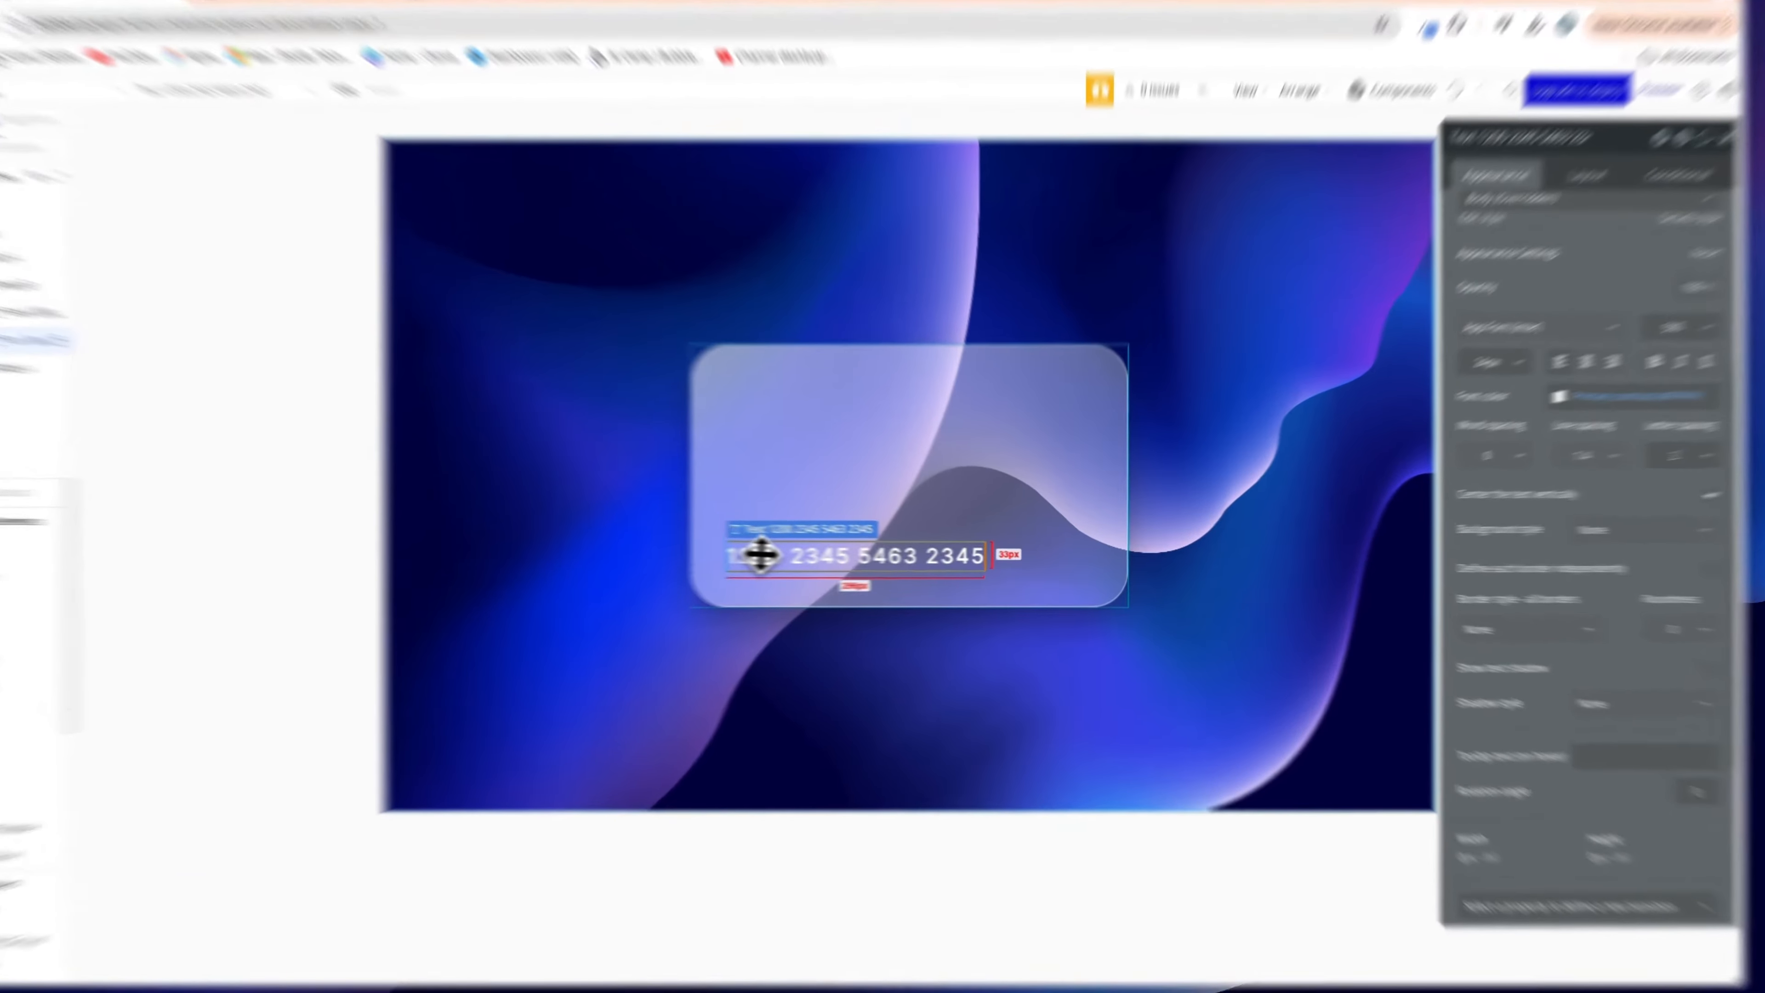
left_click_drag(838, 556, 840, 514)
left_click_drag(603, 471, 619, 524)
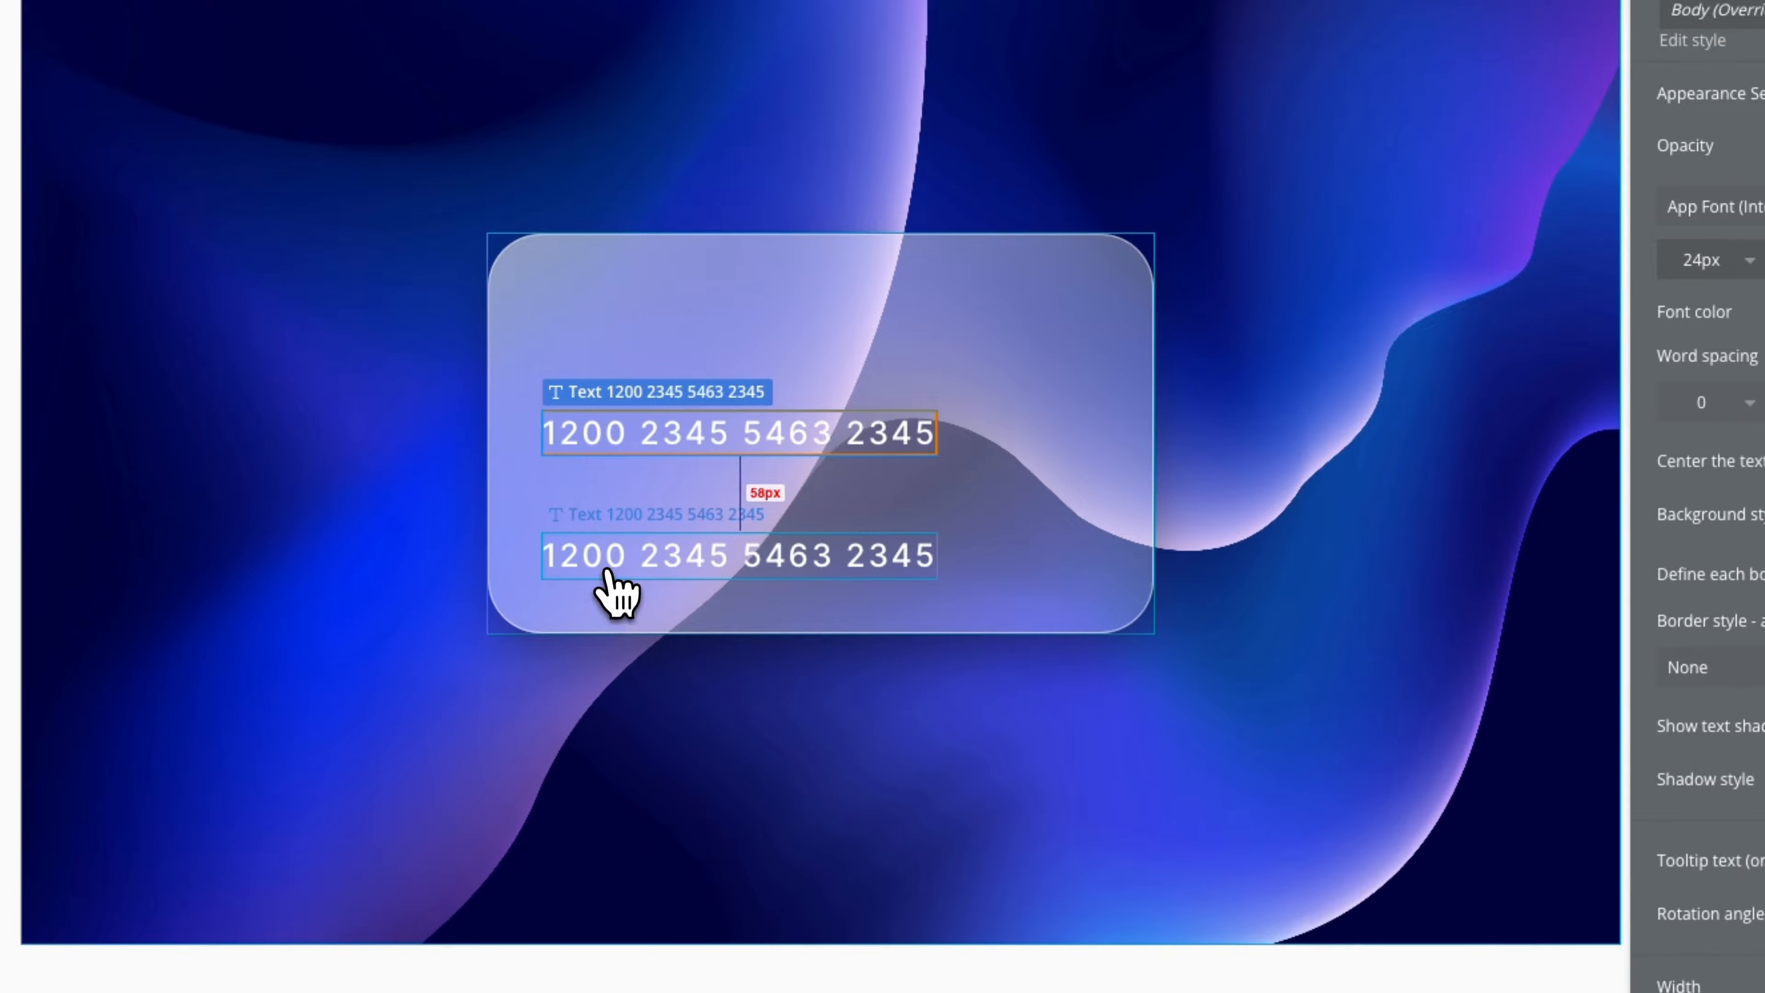
left_click(609, 572)
scroll(1355, 452, "up", 5)
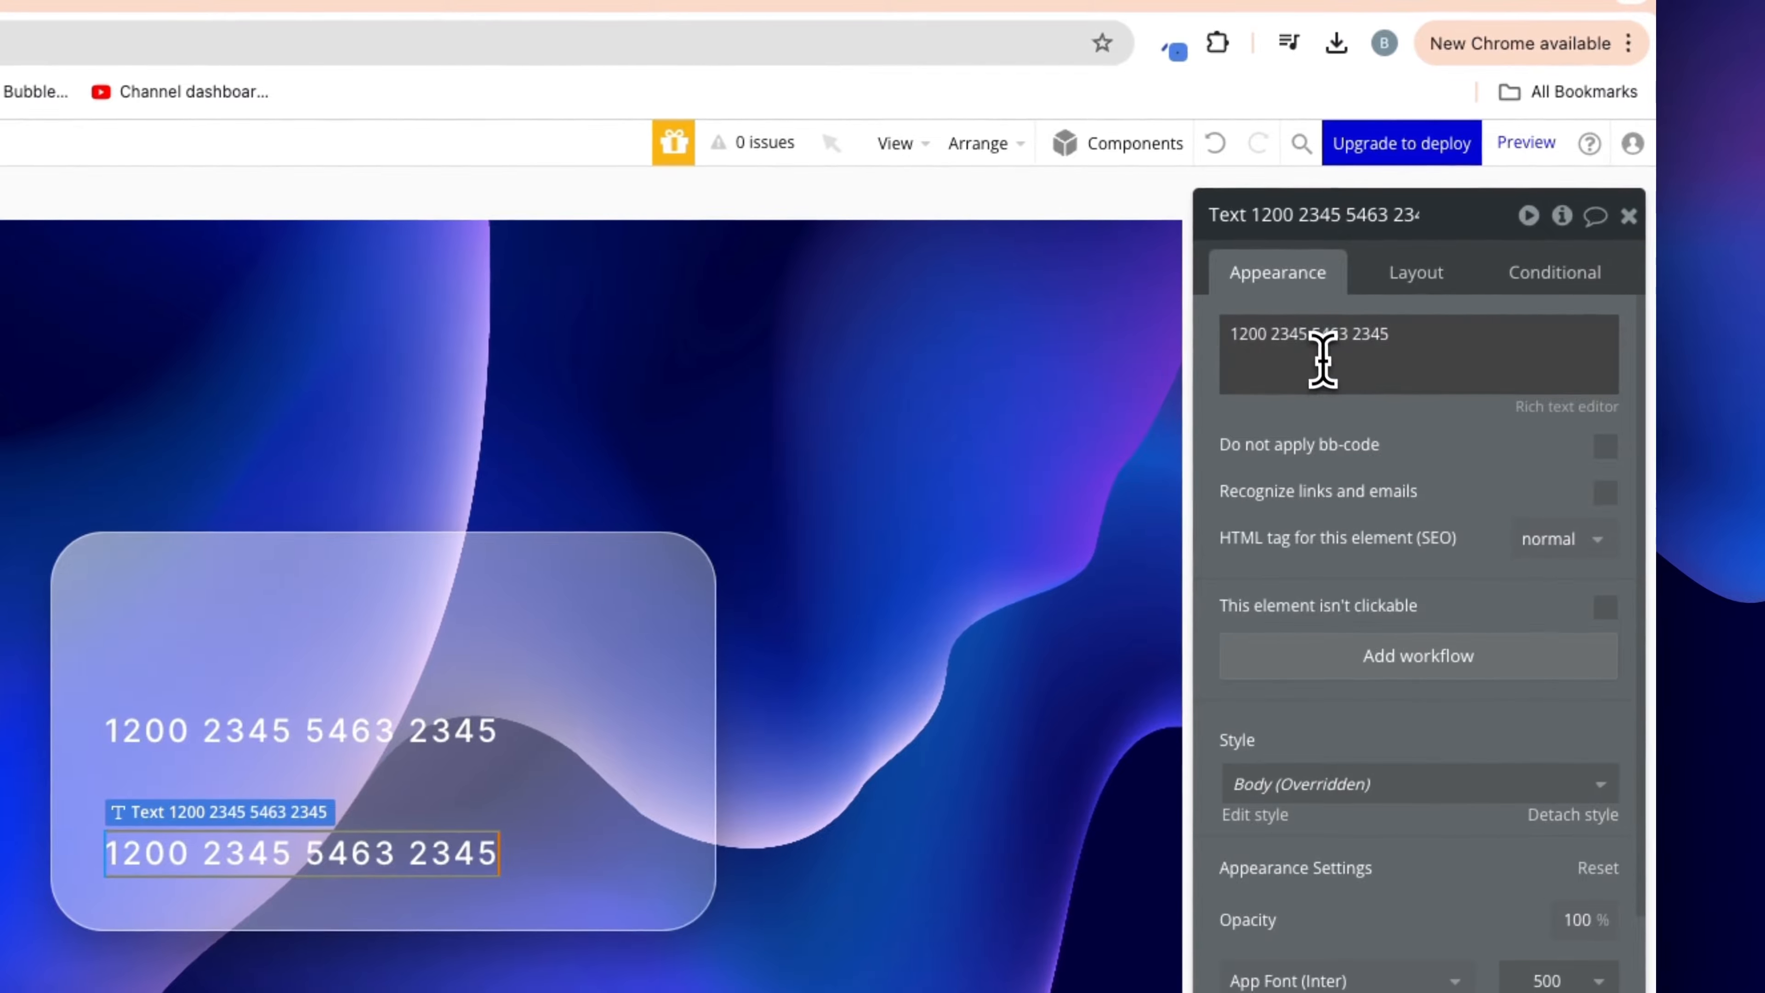
triple_click(1320, 356)
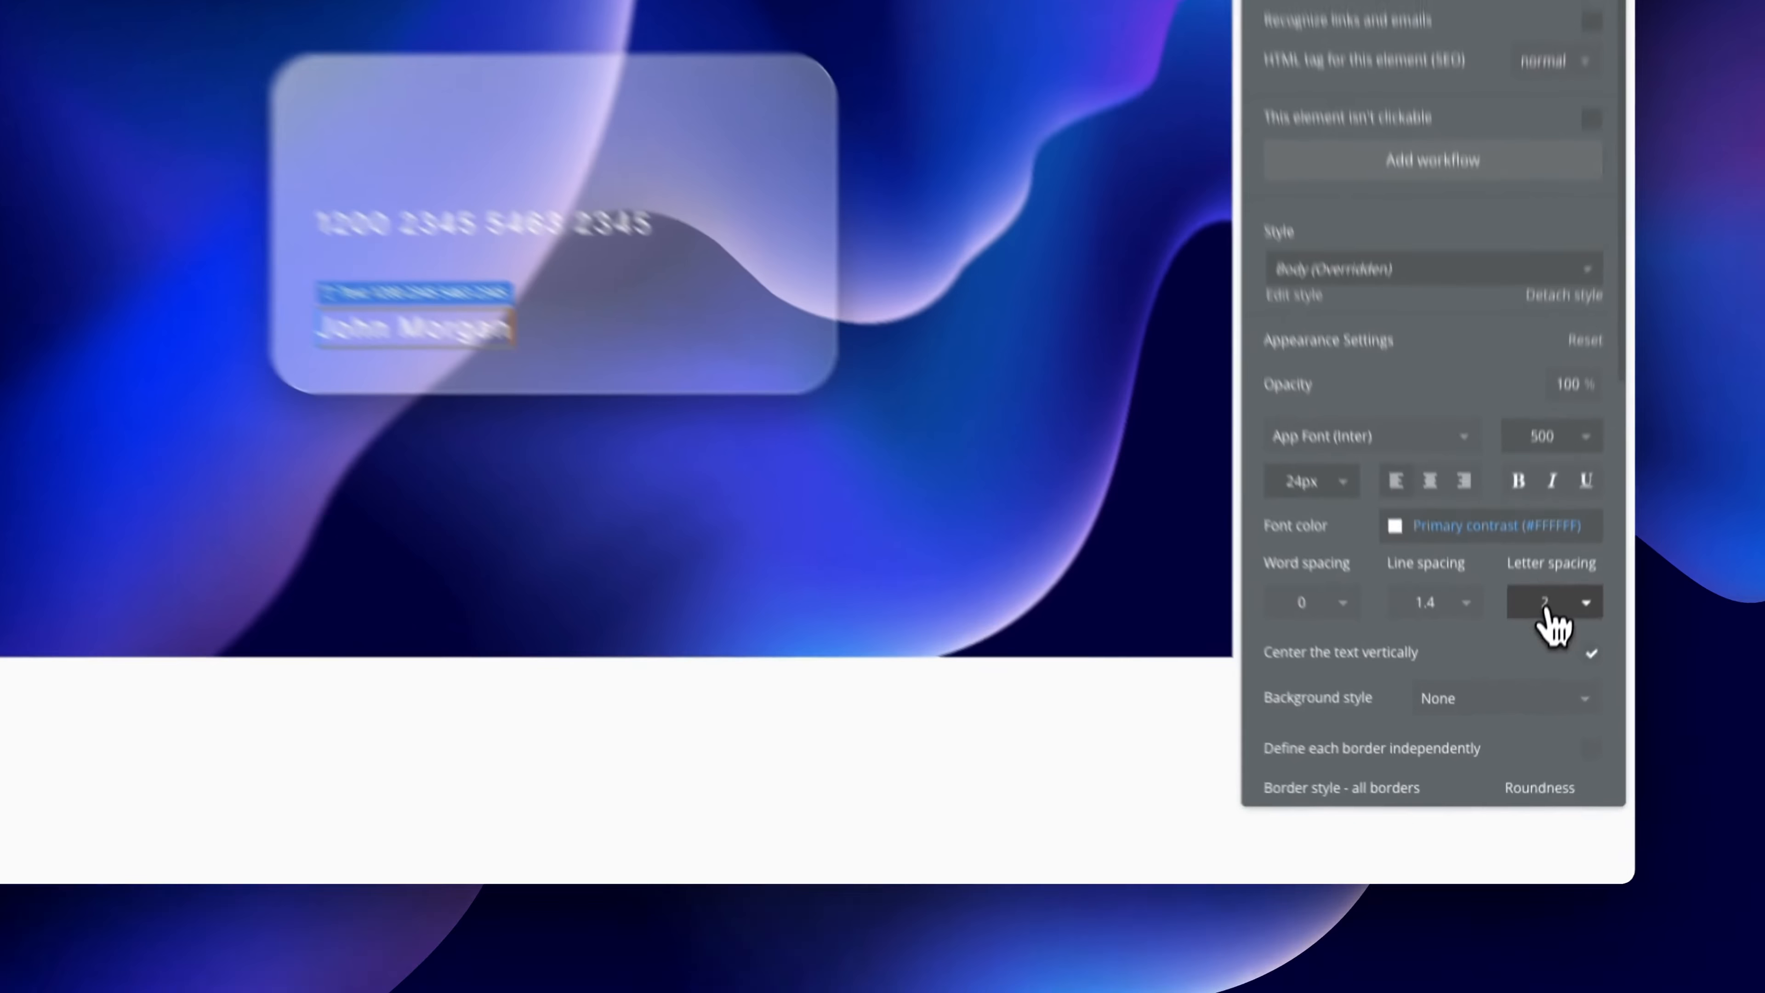
Set the name text's letter spacing to 0 and font size to 20px
left_click(1548, 717)
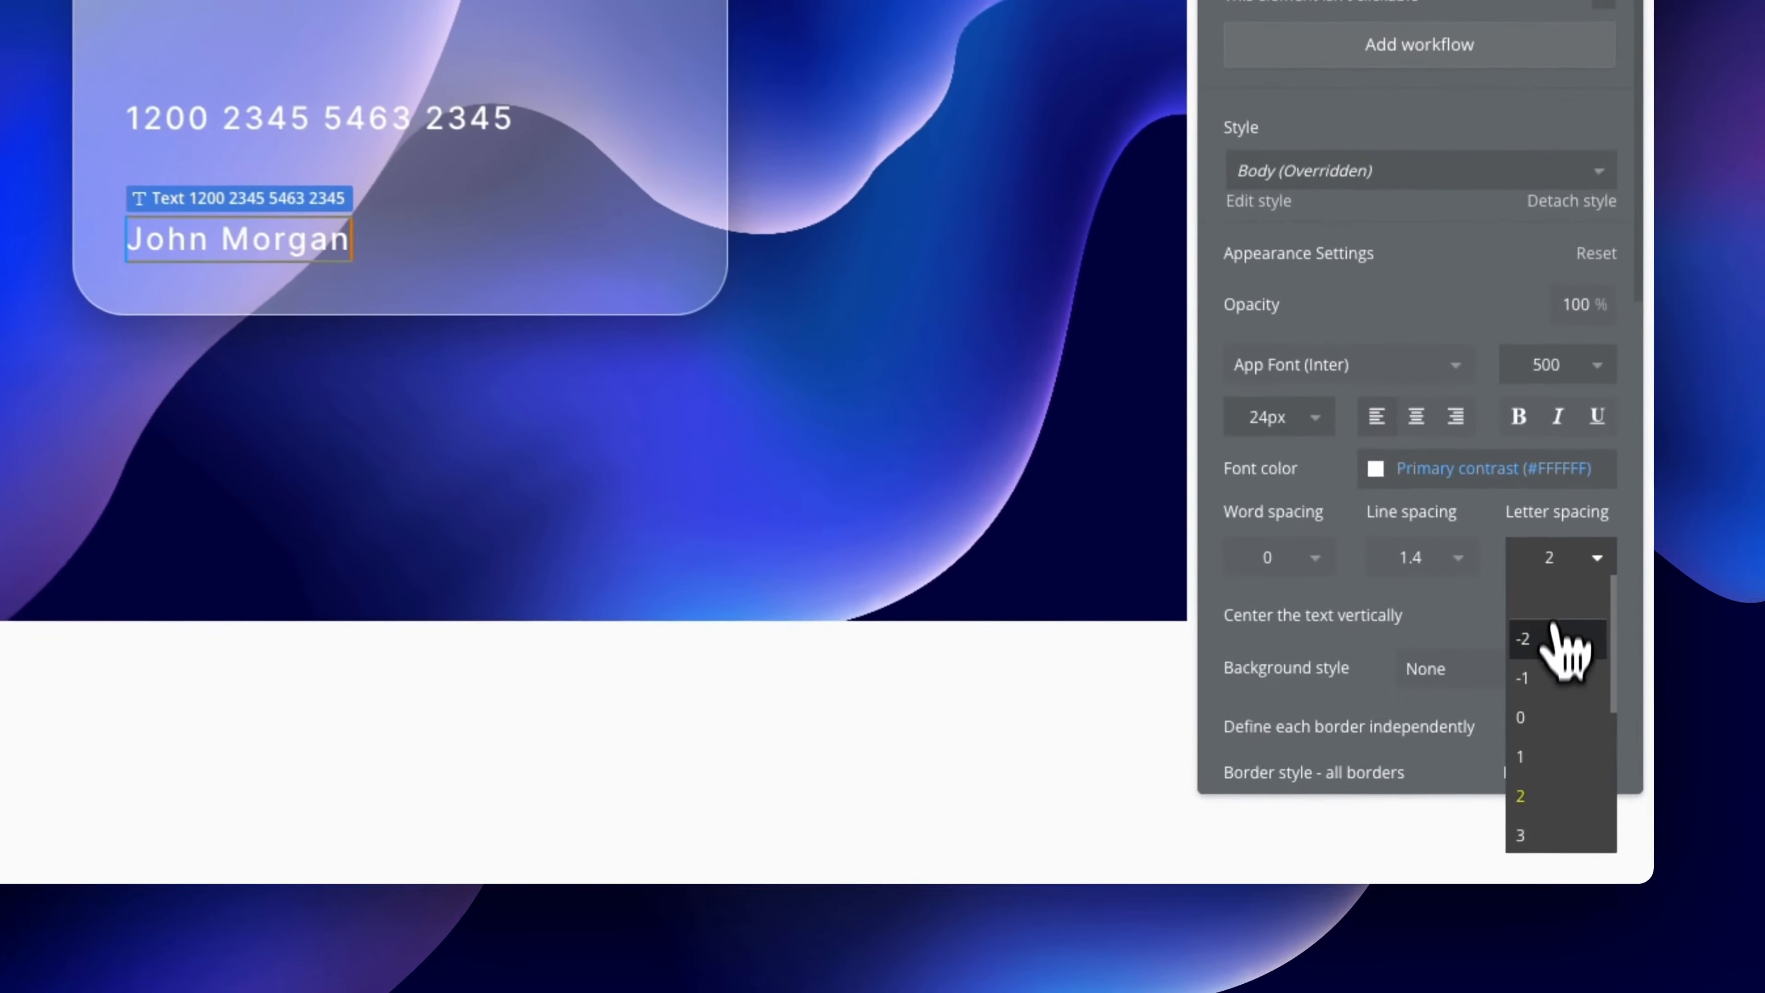
left_click(1544, 721)
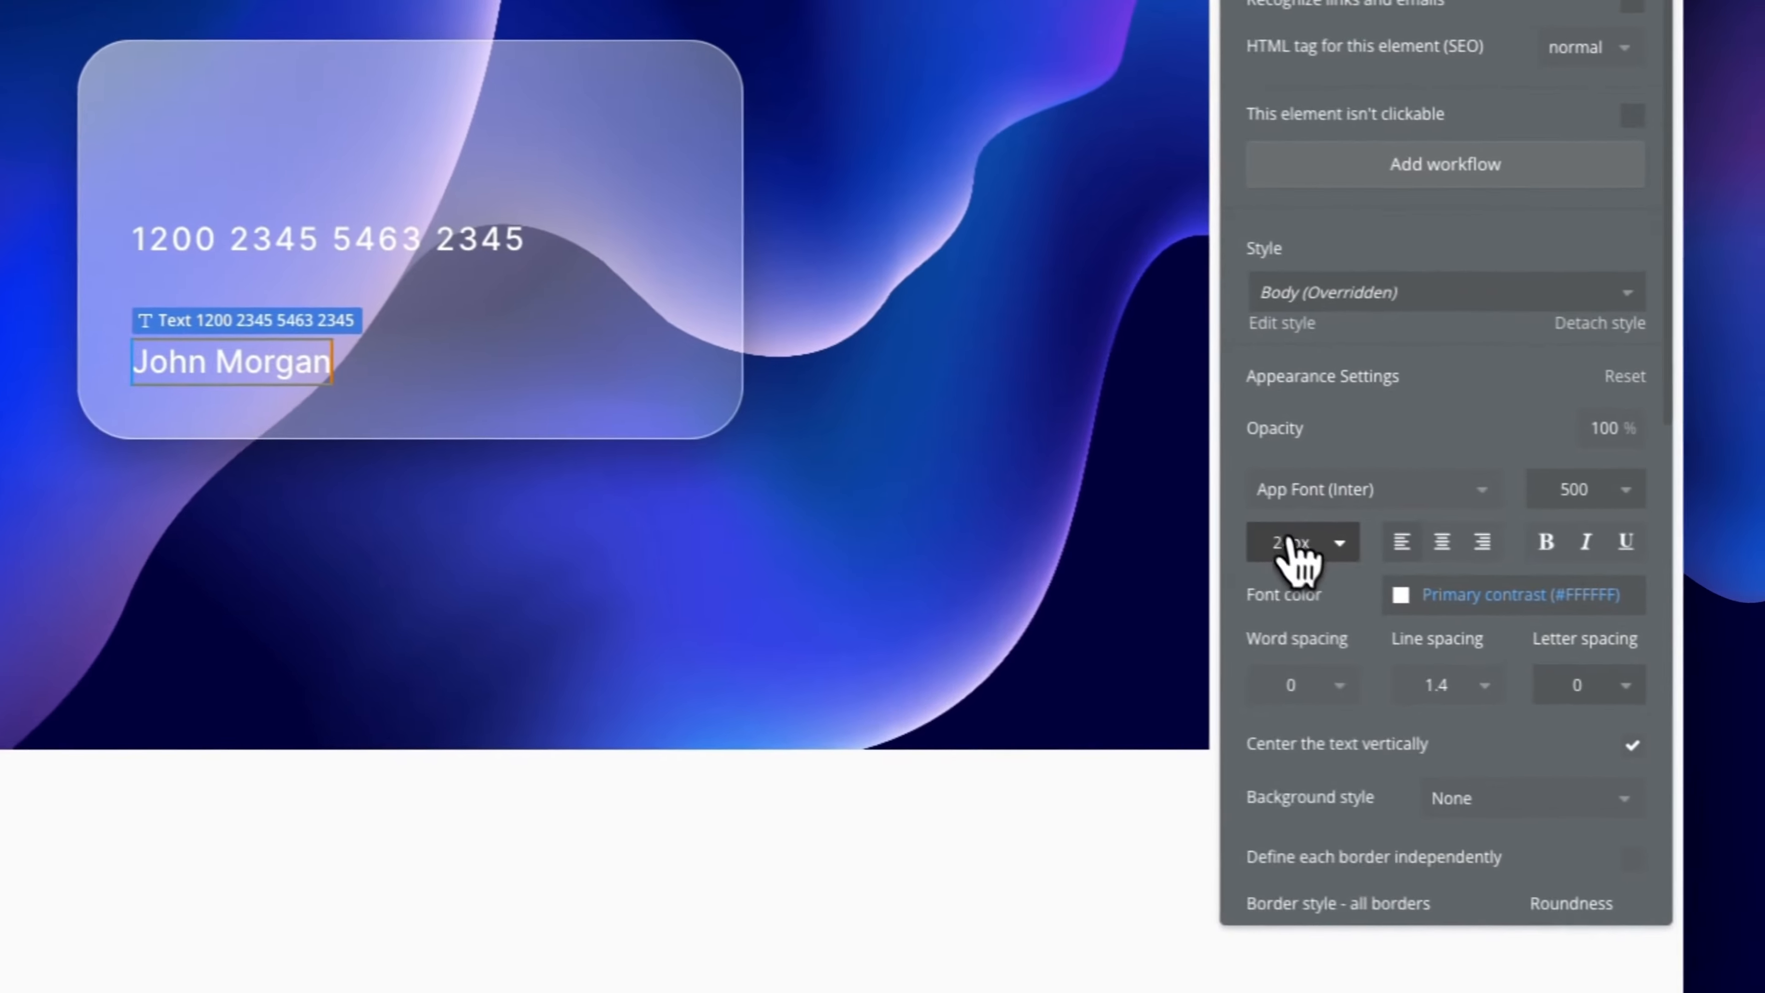
left_click(1650, 584)
type("20")
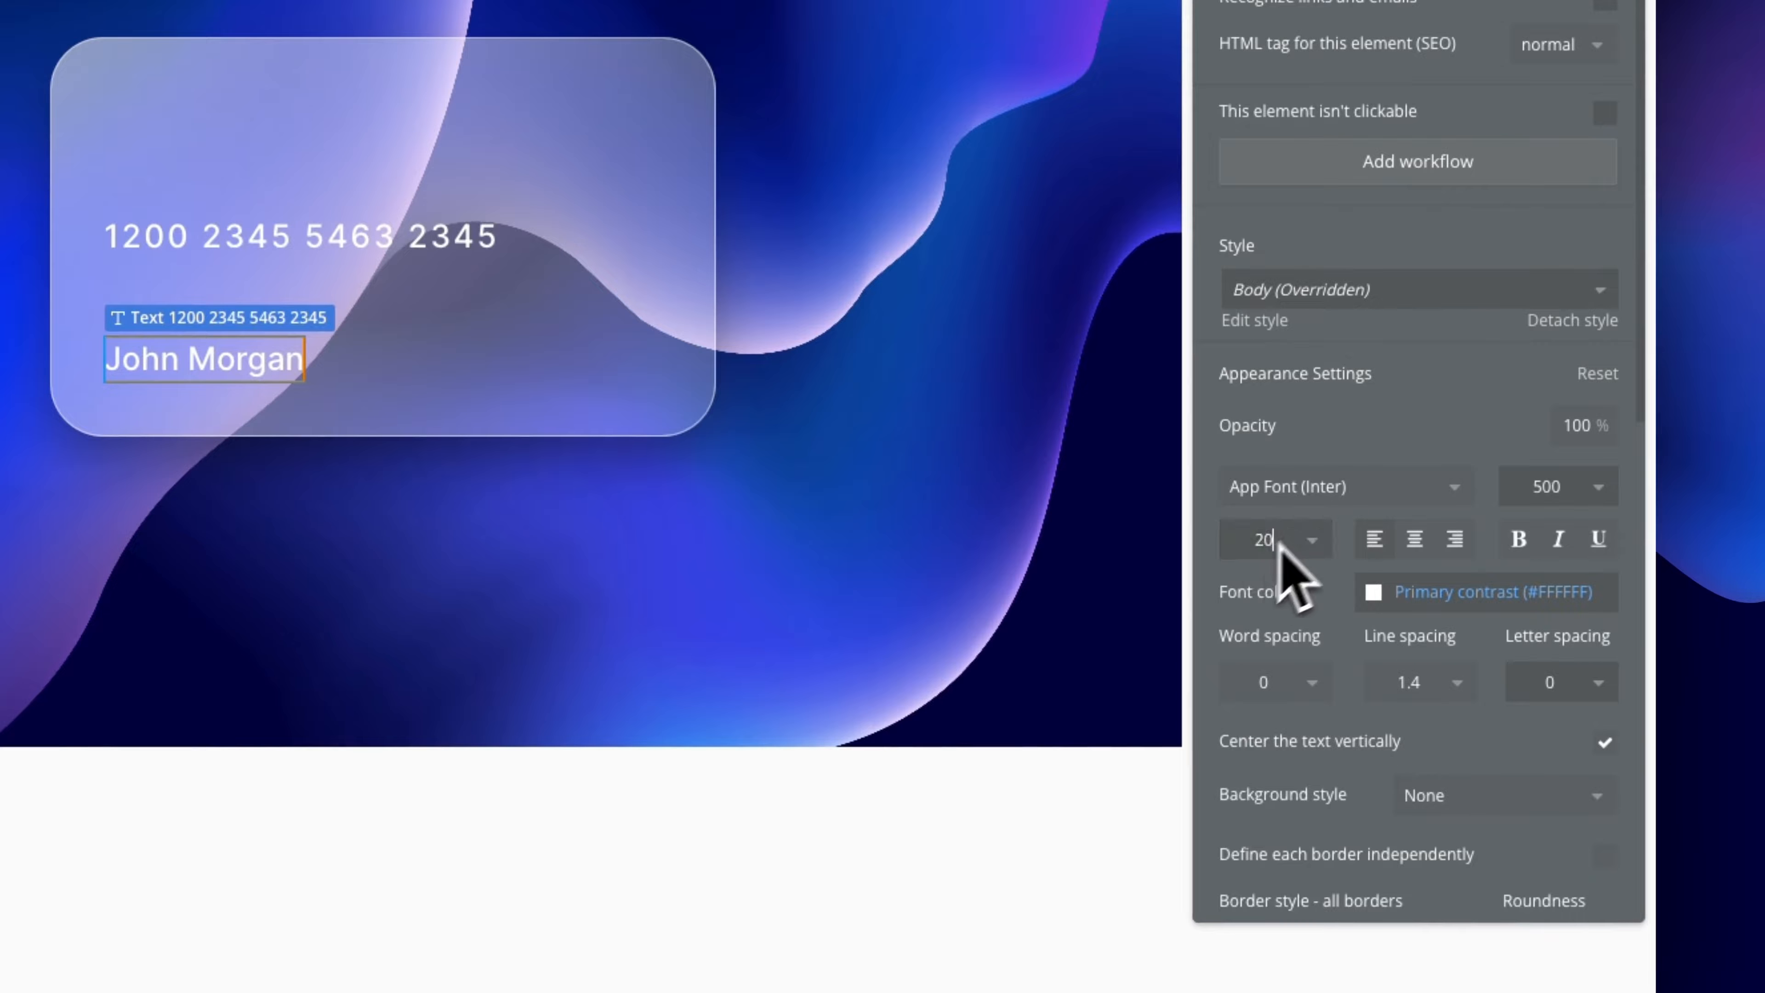
key("Return")
left_click(917, 556)
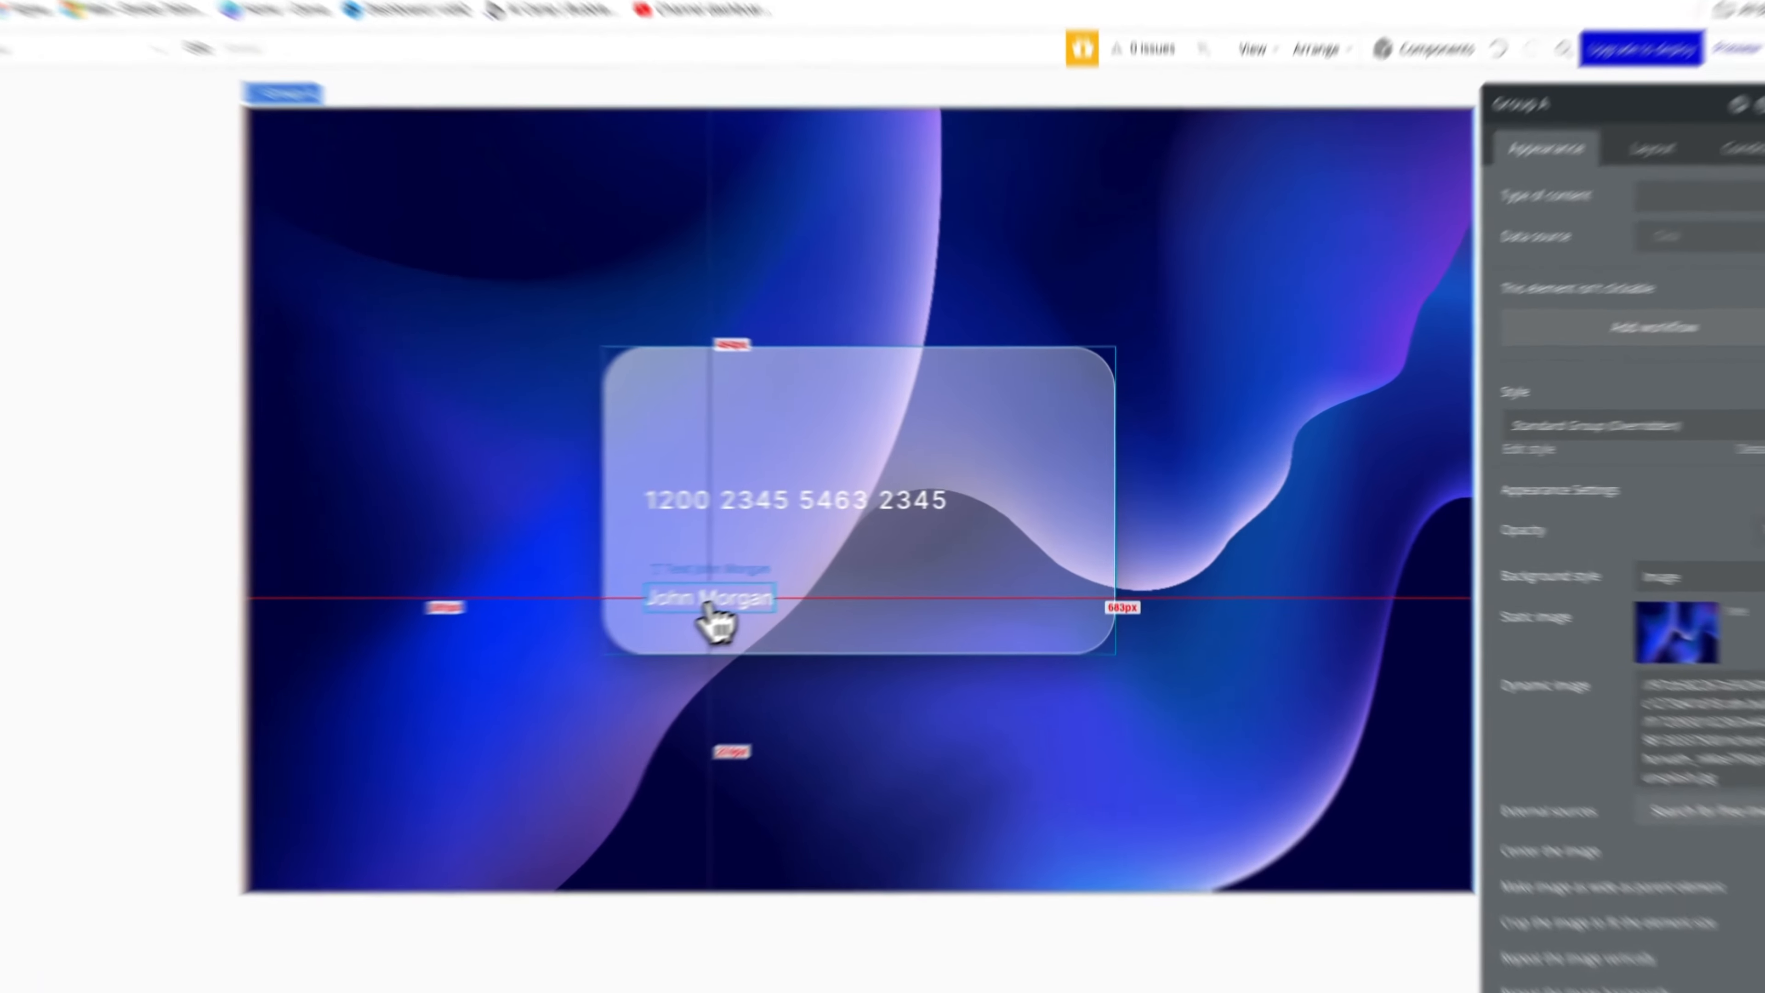
Move the name text to the card's top-left and change the lower copy to 09/26
left_click(849, 560)
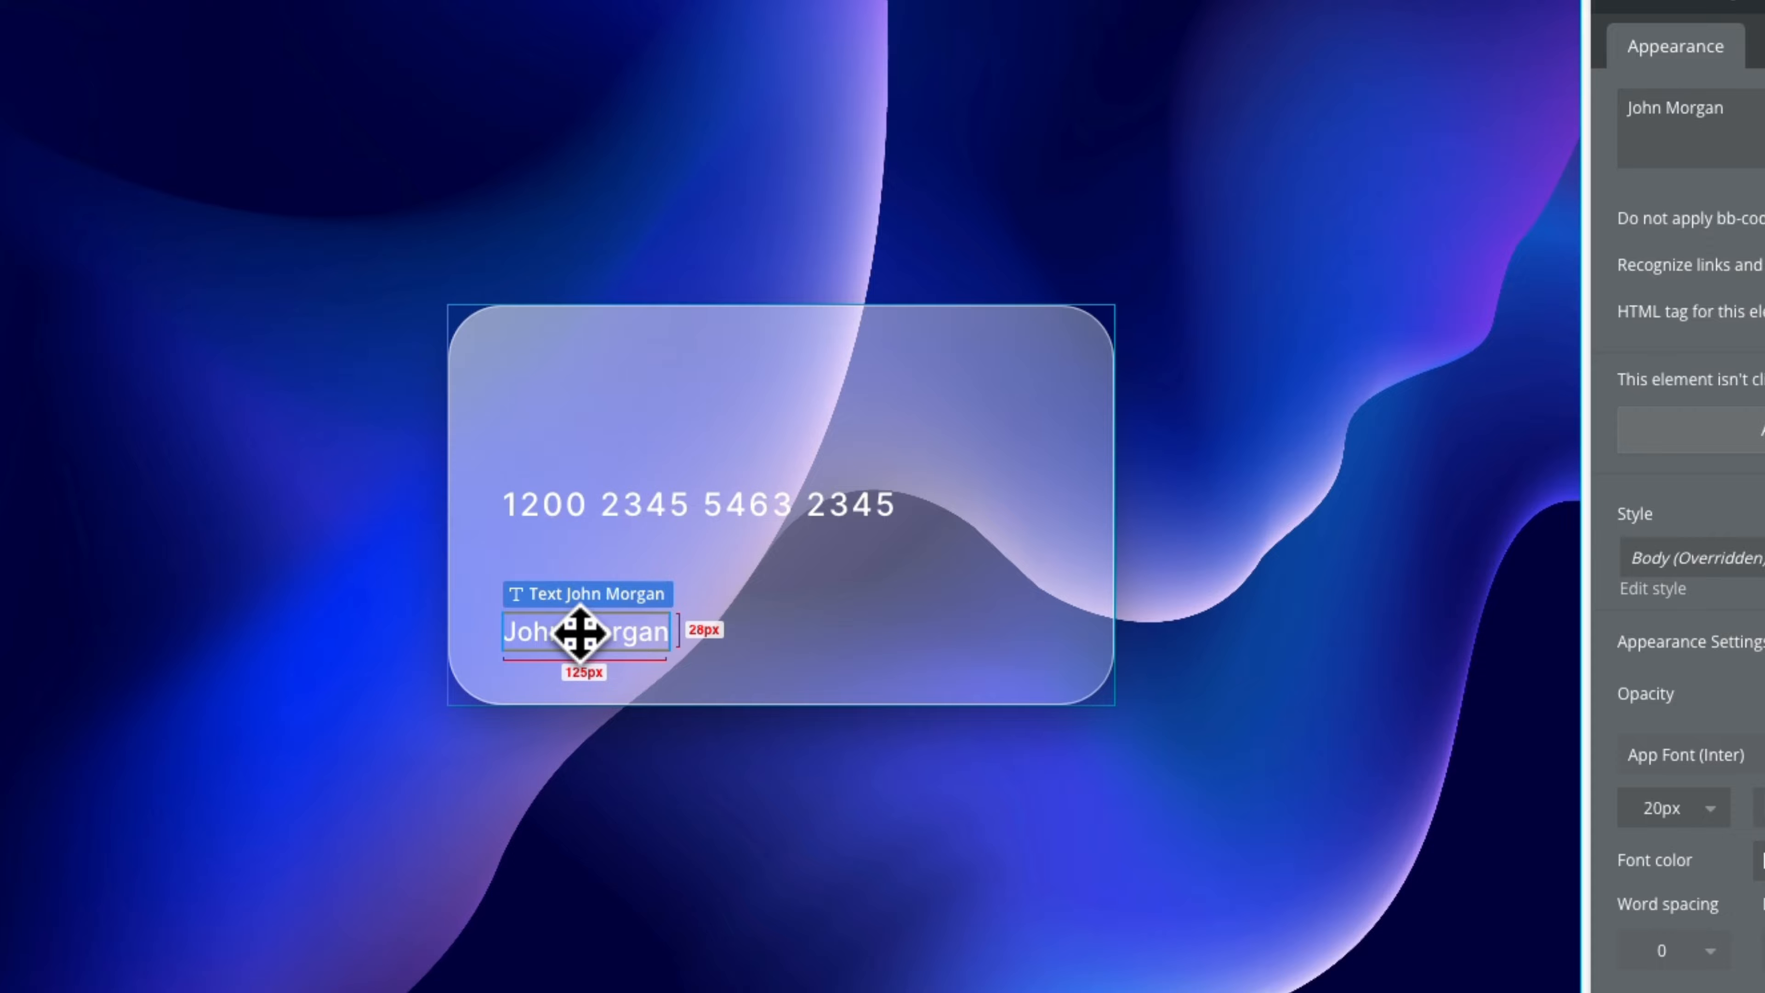
left_click_drag(614, 631, 605, 358)
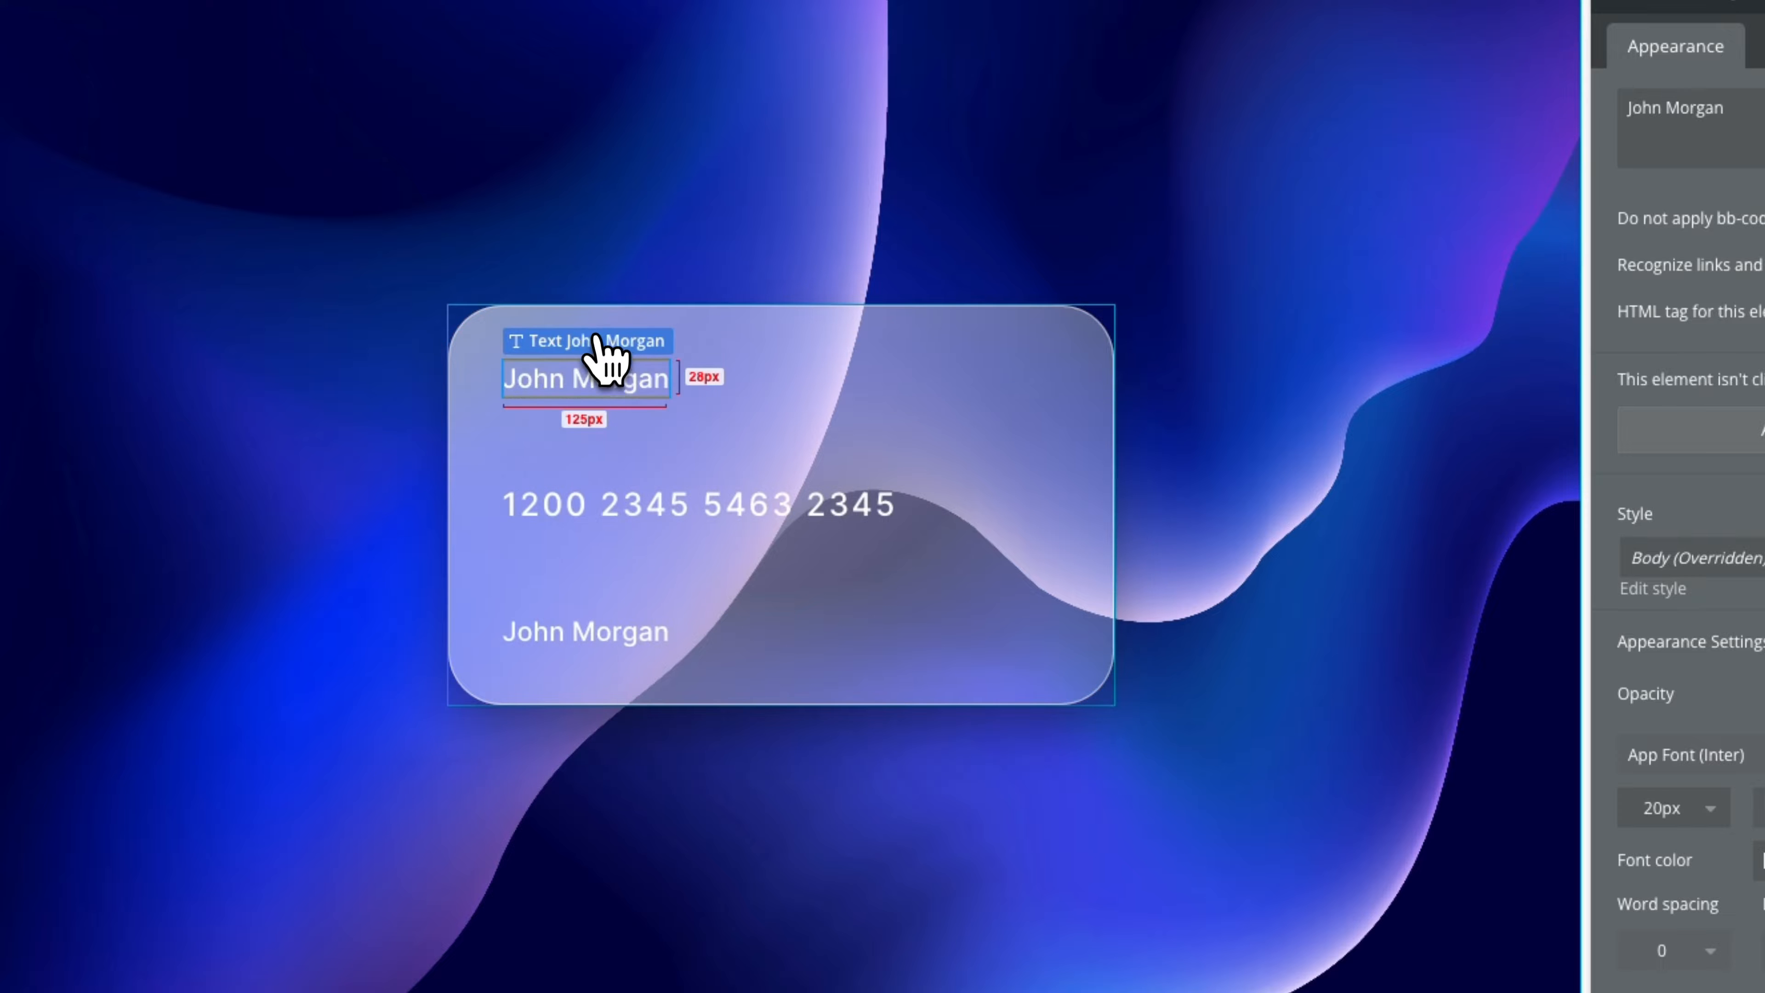
left_click(591, 634)
triple_click(1669, 112)
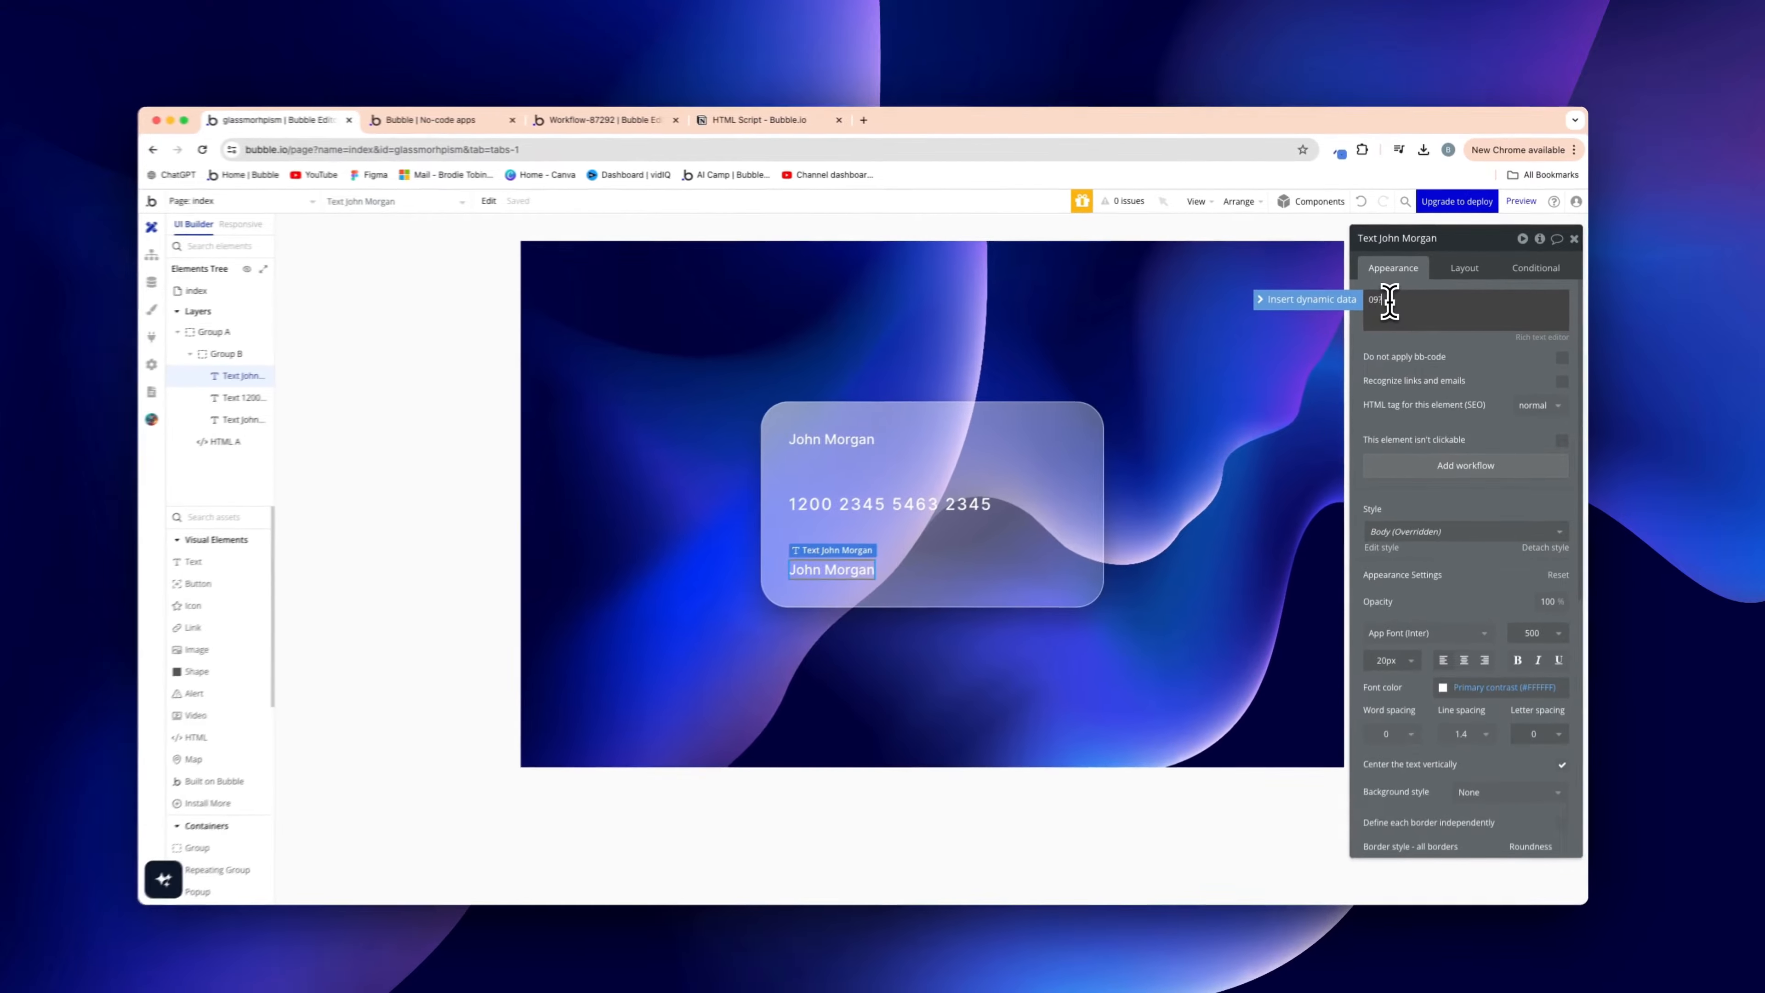
type("09?")
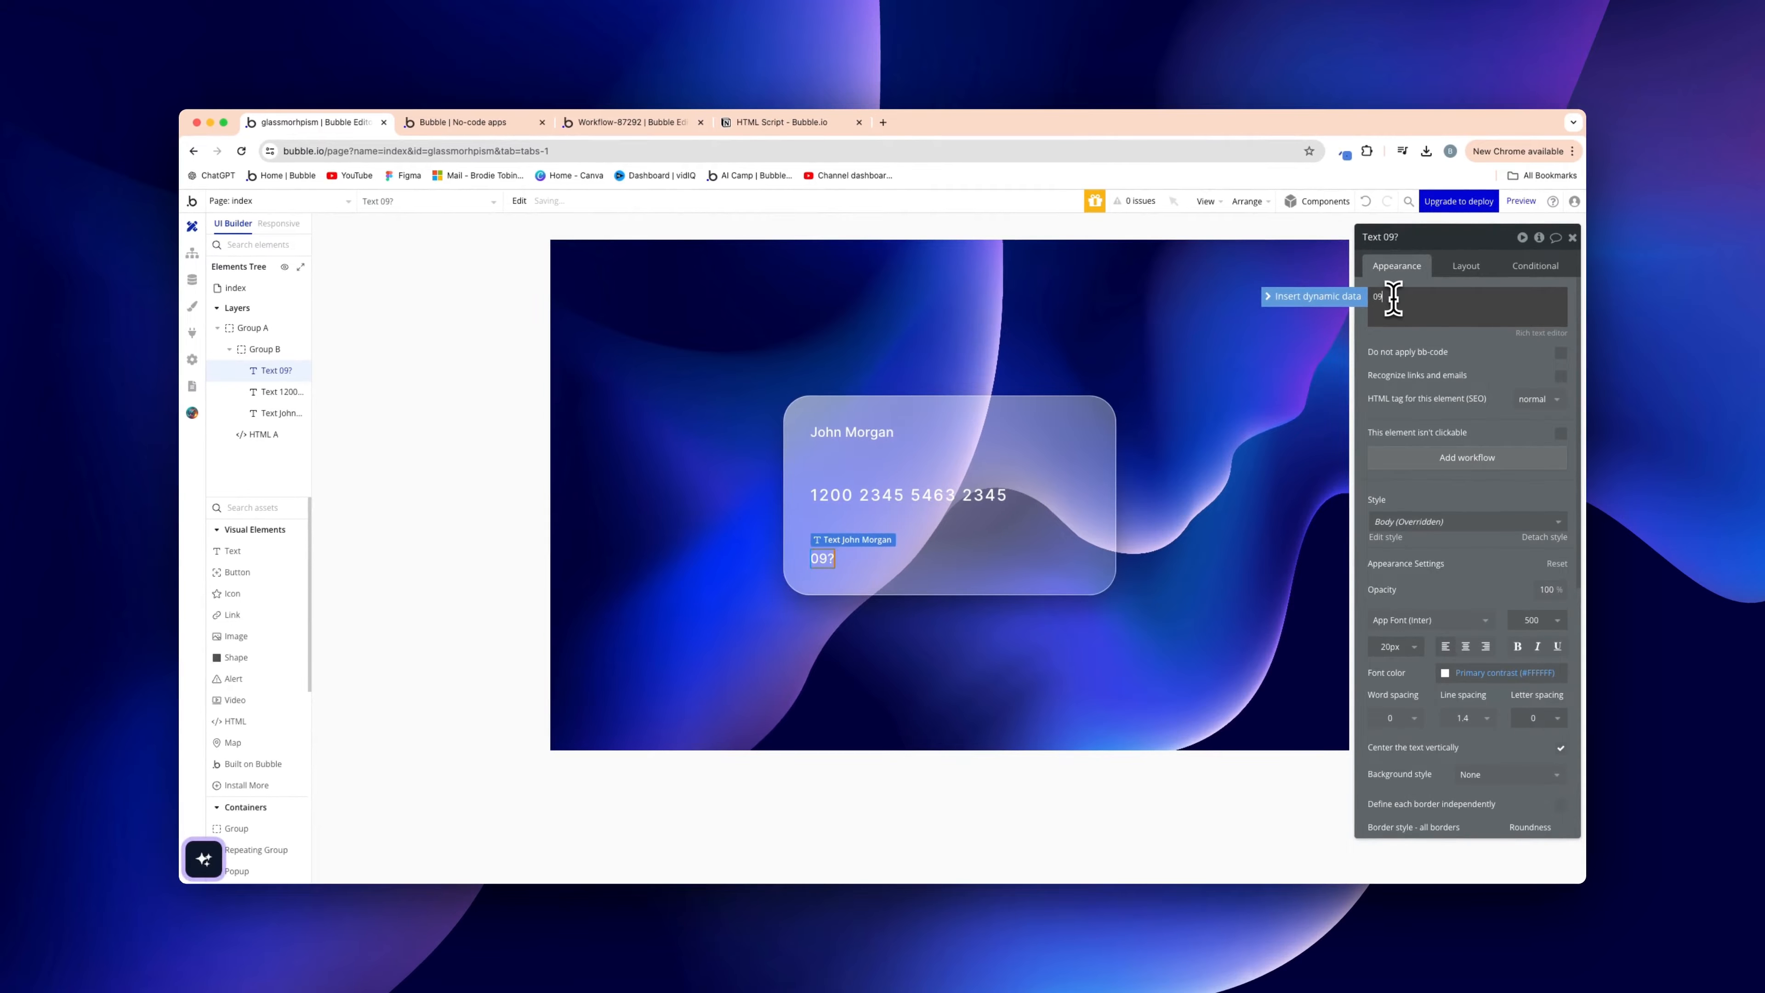
type("26")
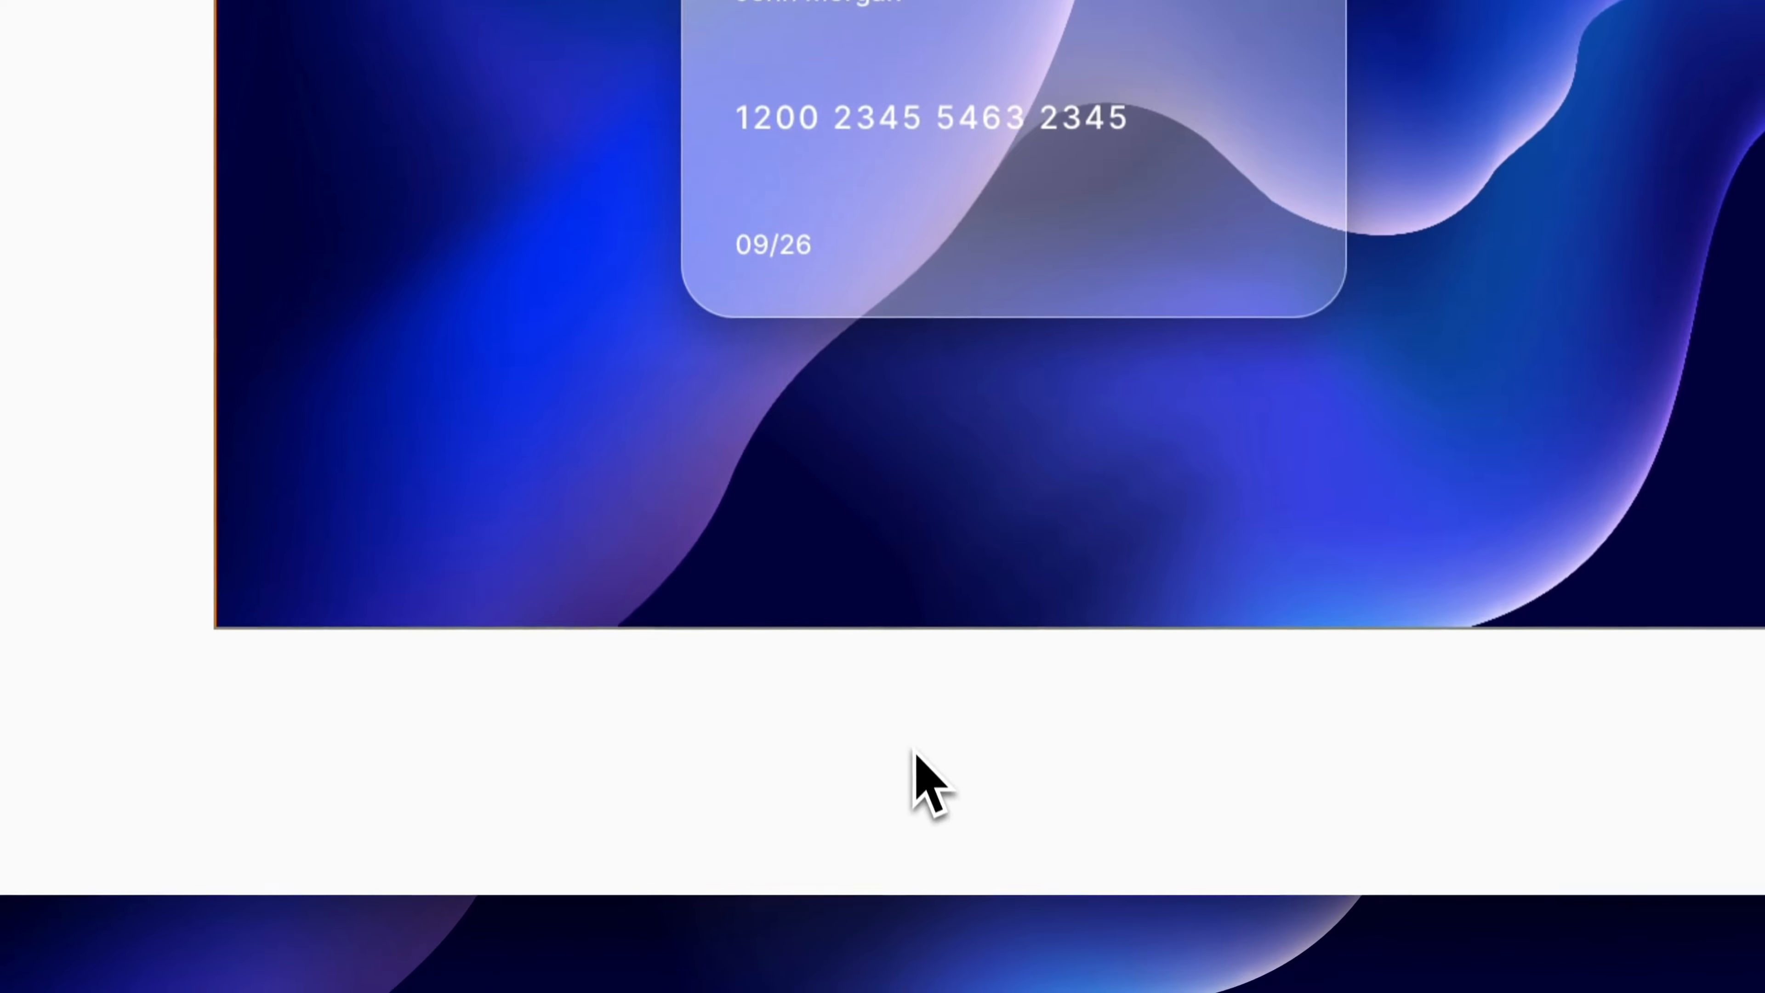
left_click(791, 504)
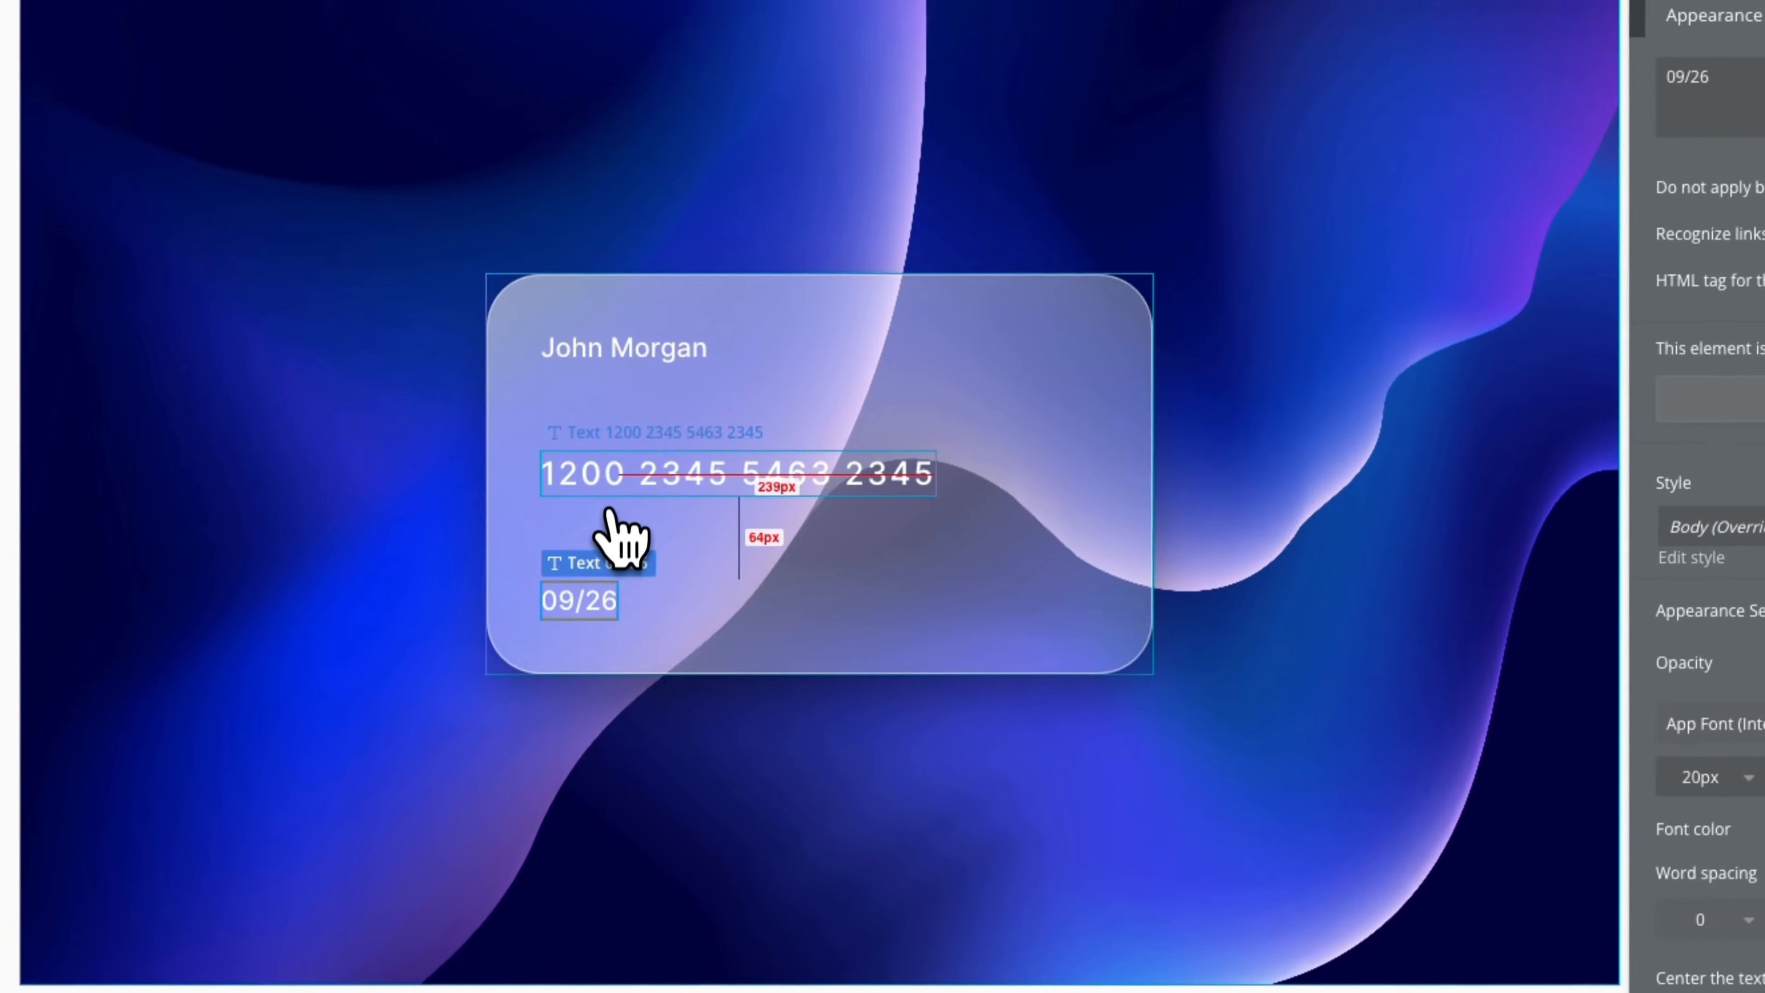
Group the name, number and expiry texts into a Column container with min width and height 0
left_click(625, 452, "shift")
right_click(608, 346)
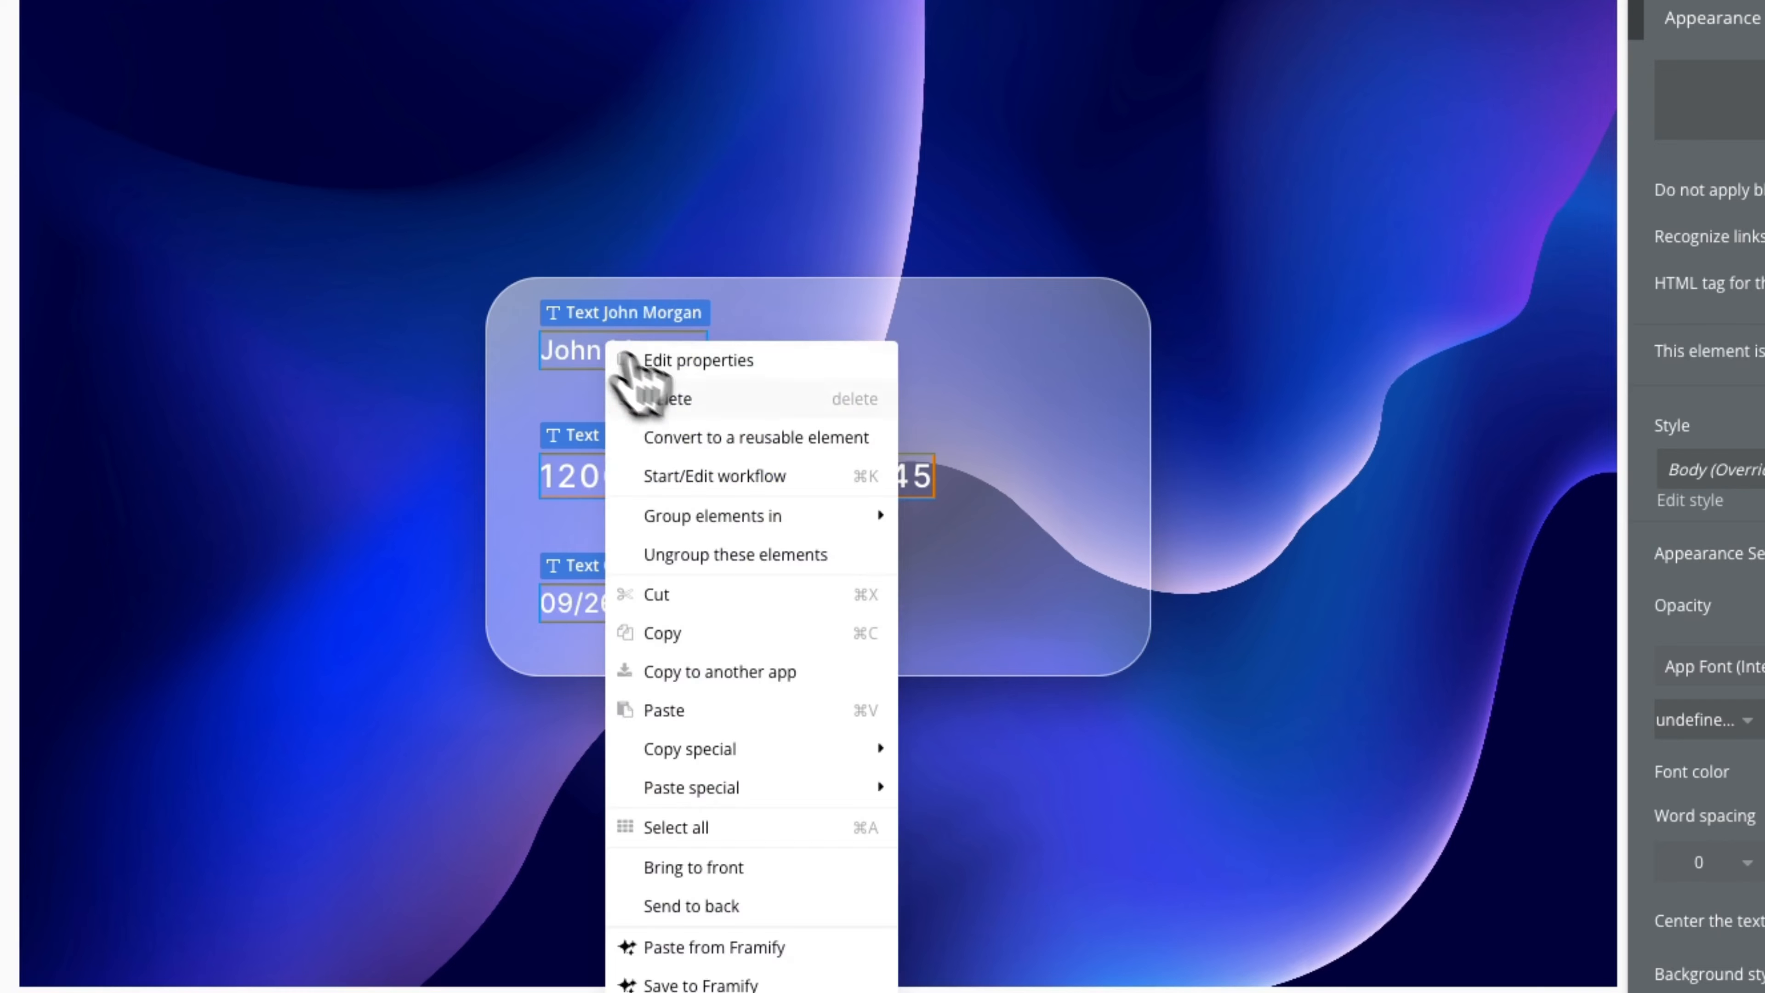
mouse_move(749, 531)
left_click(1053, 593)
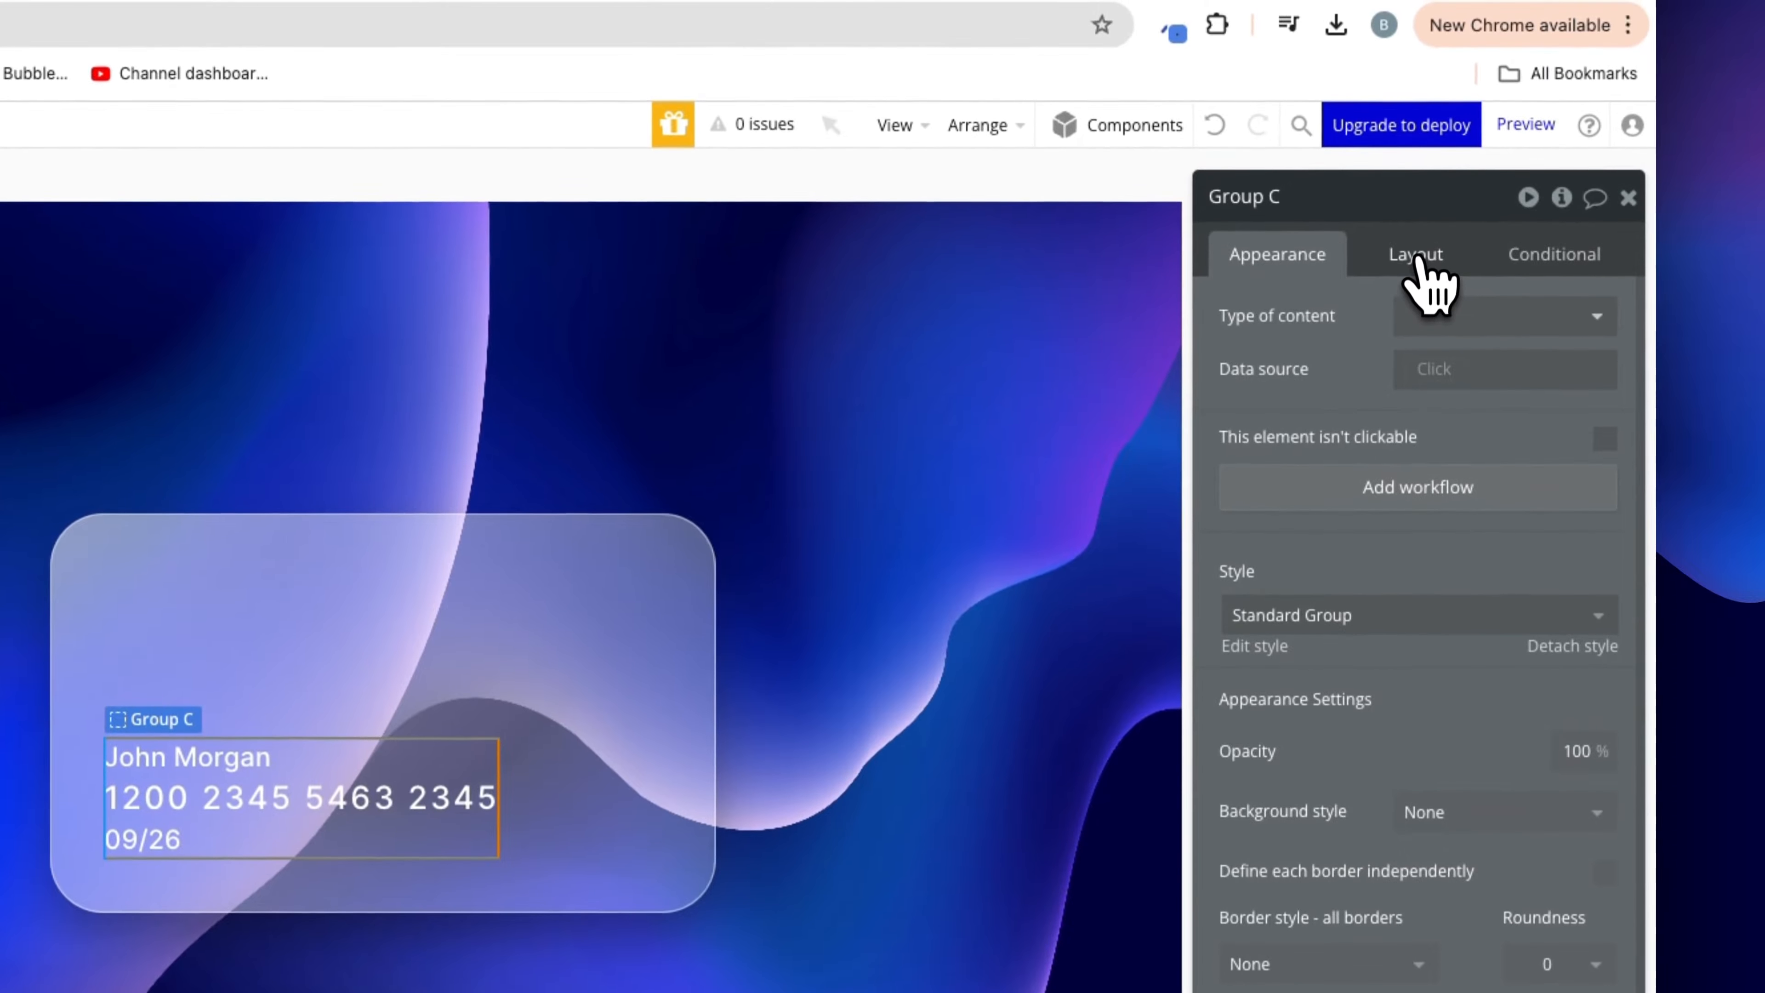
left_click(1417, 261)
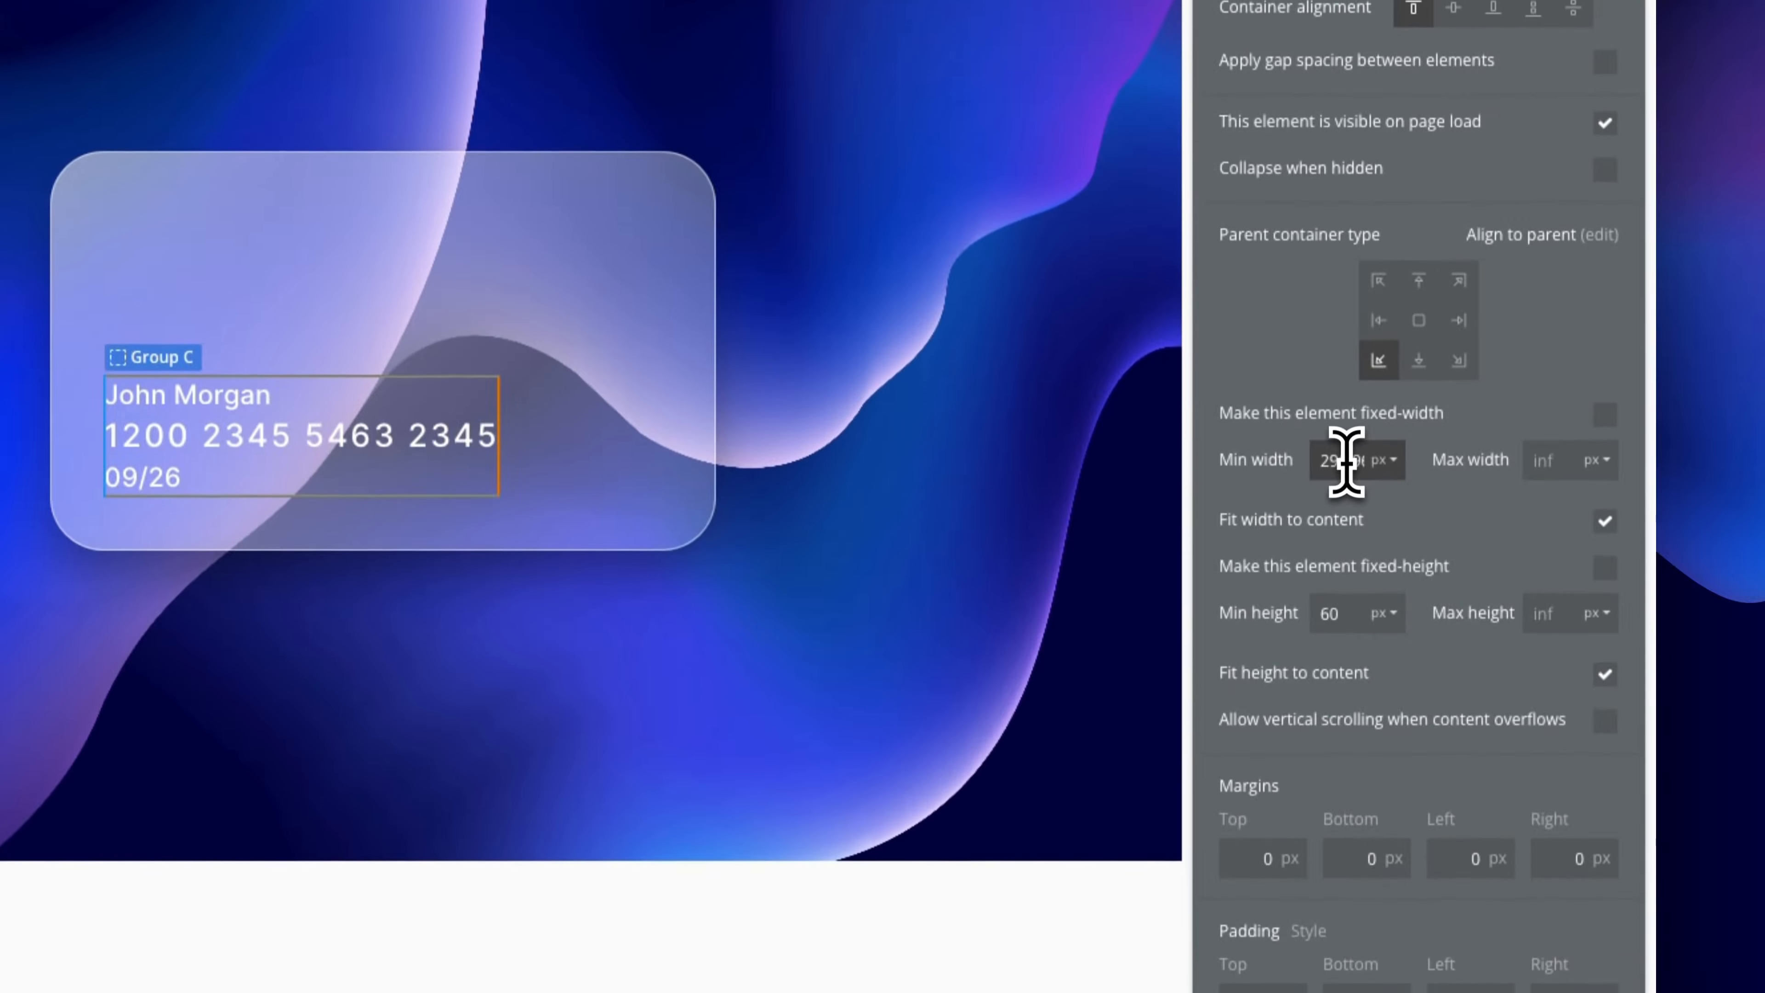
double_click(1346, 461)
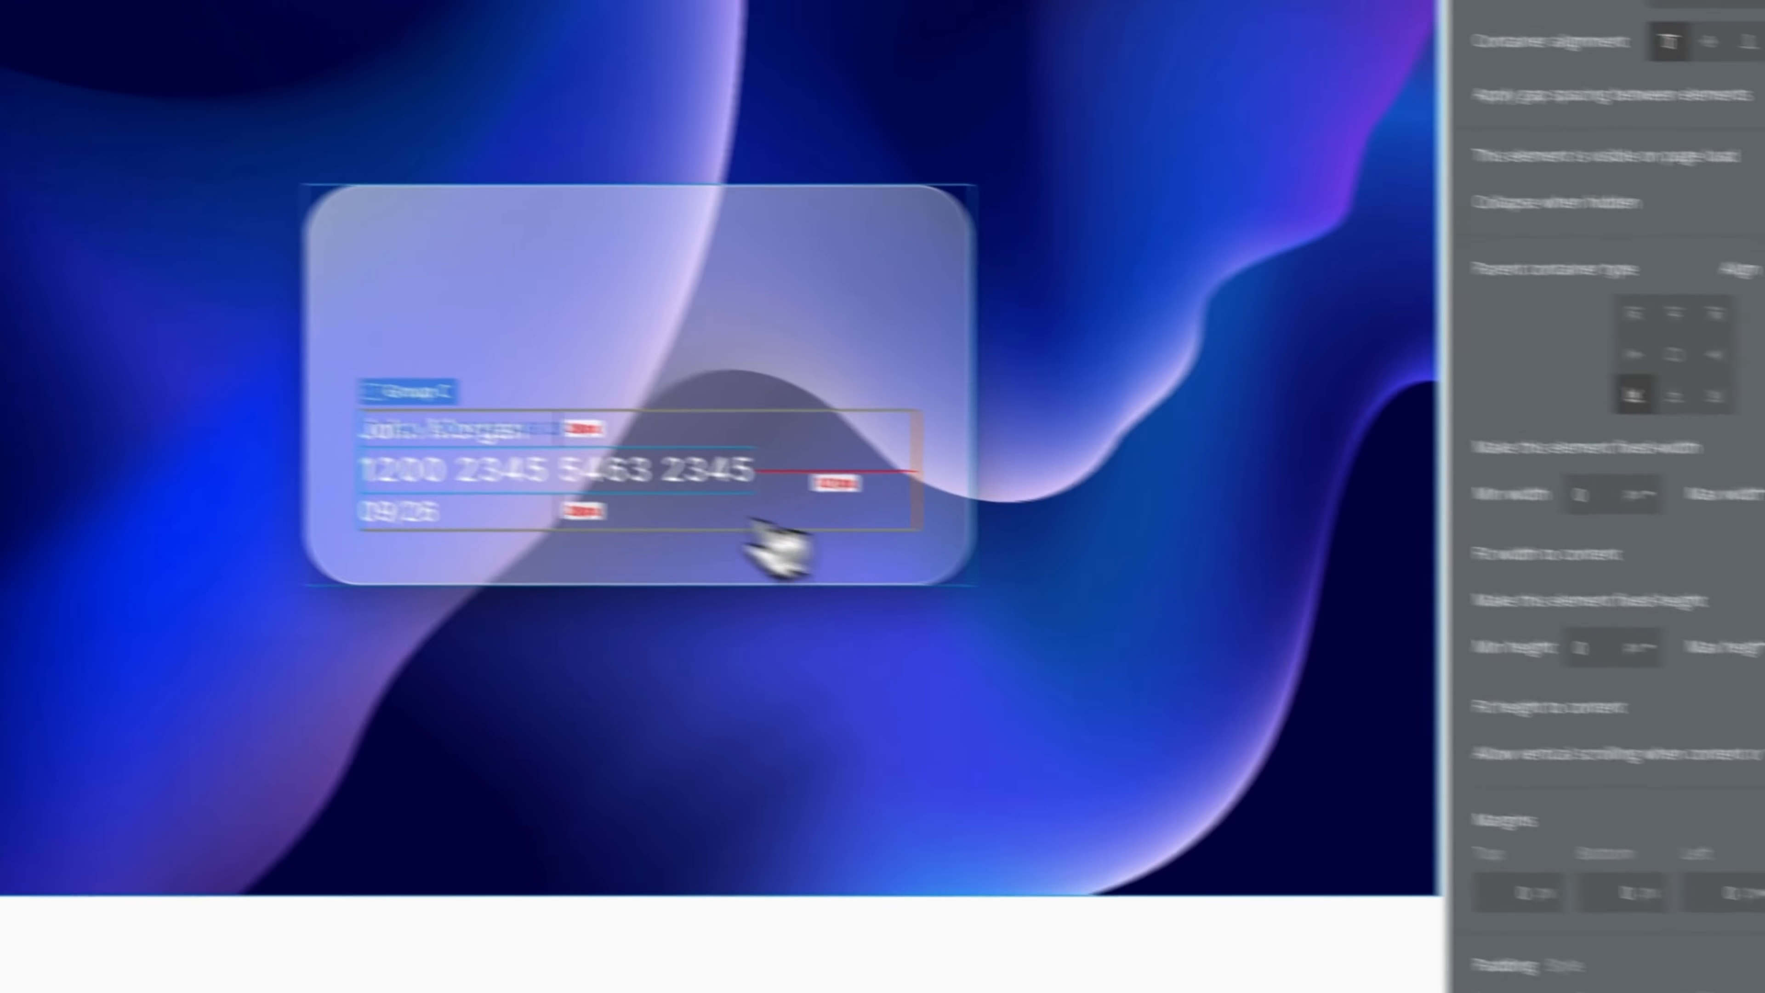
left_click(392, 428)
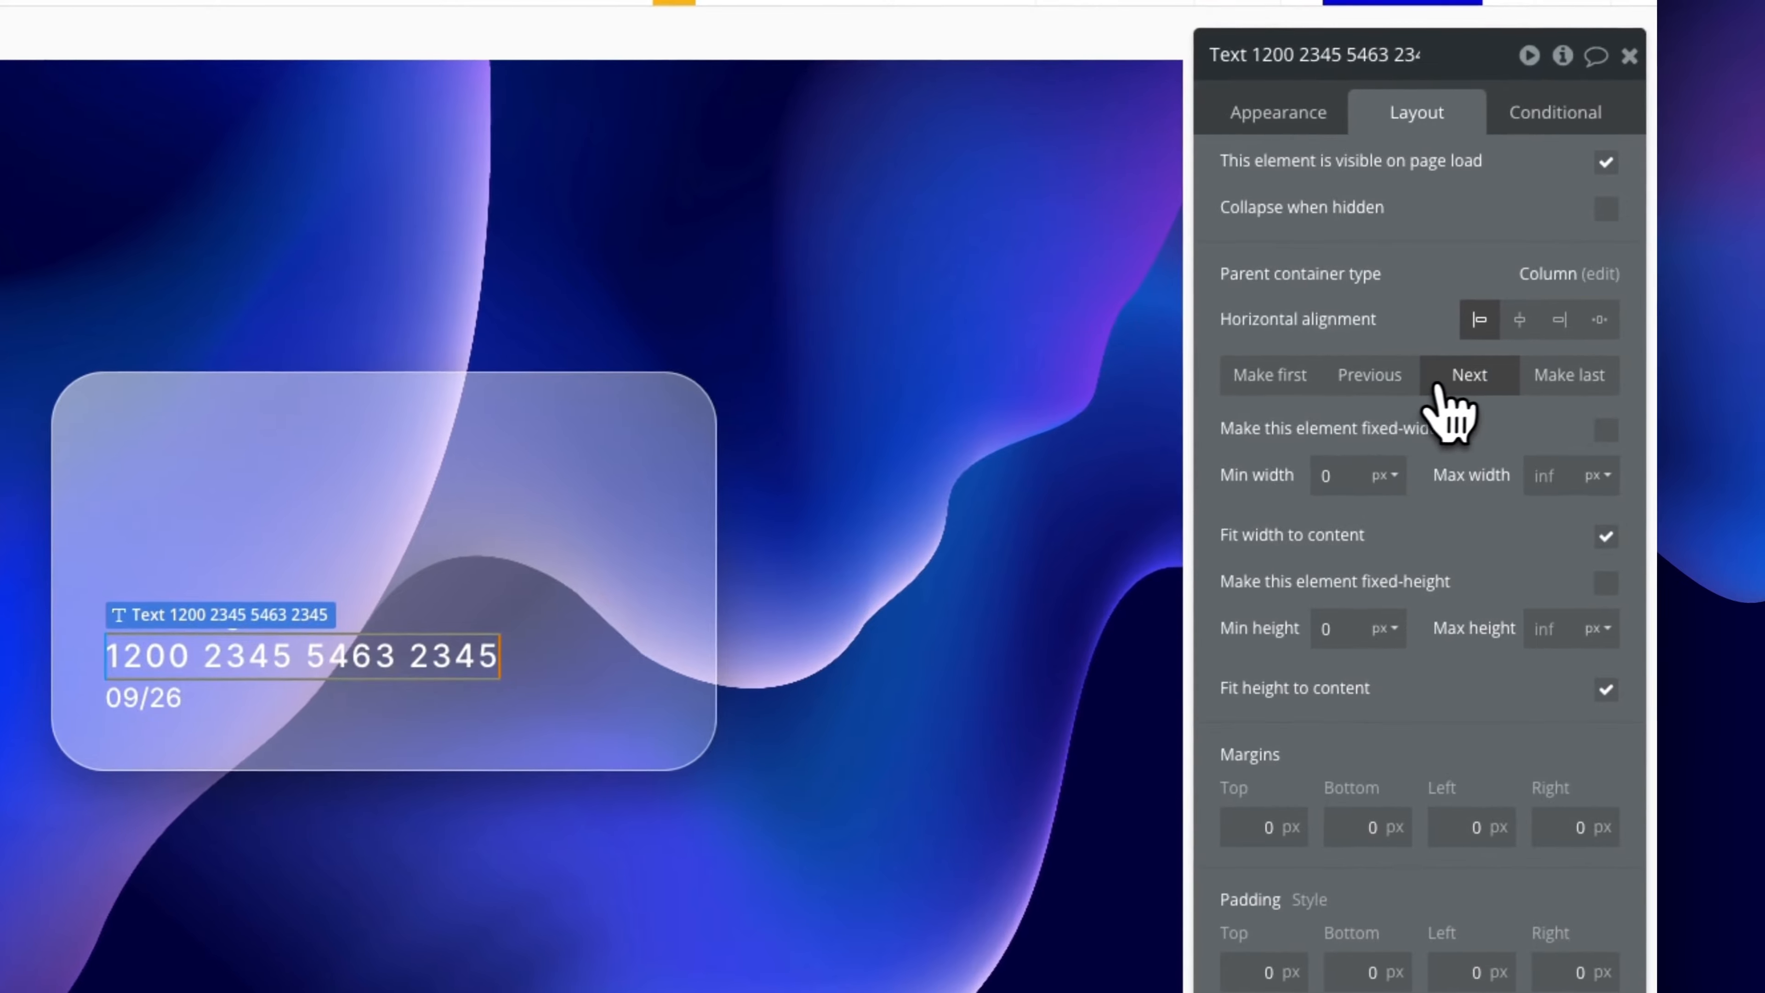
Move the card number first in Group C and set a 16 px row gap
left_click(1289, 379)
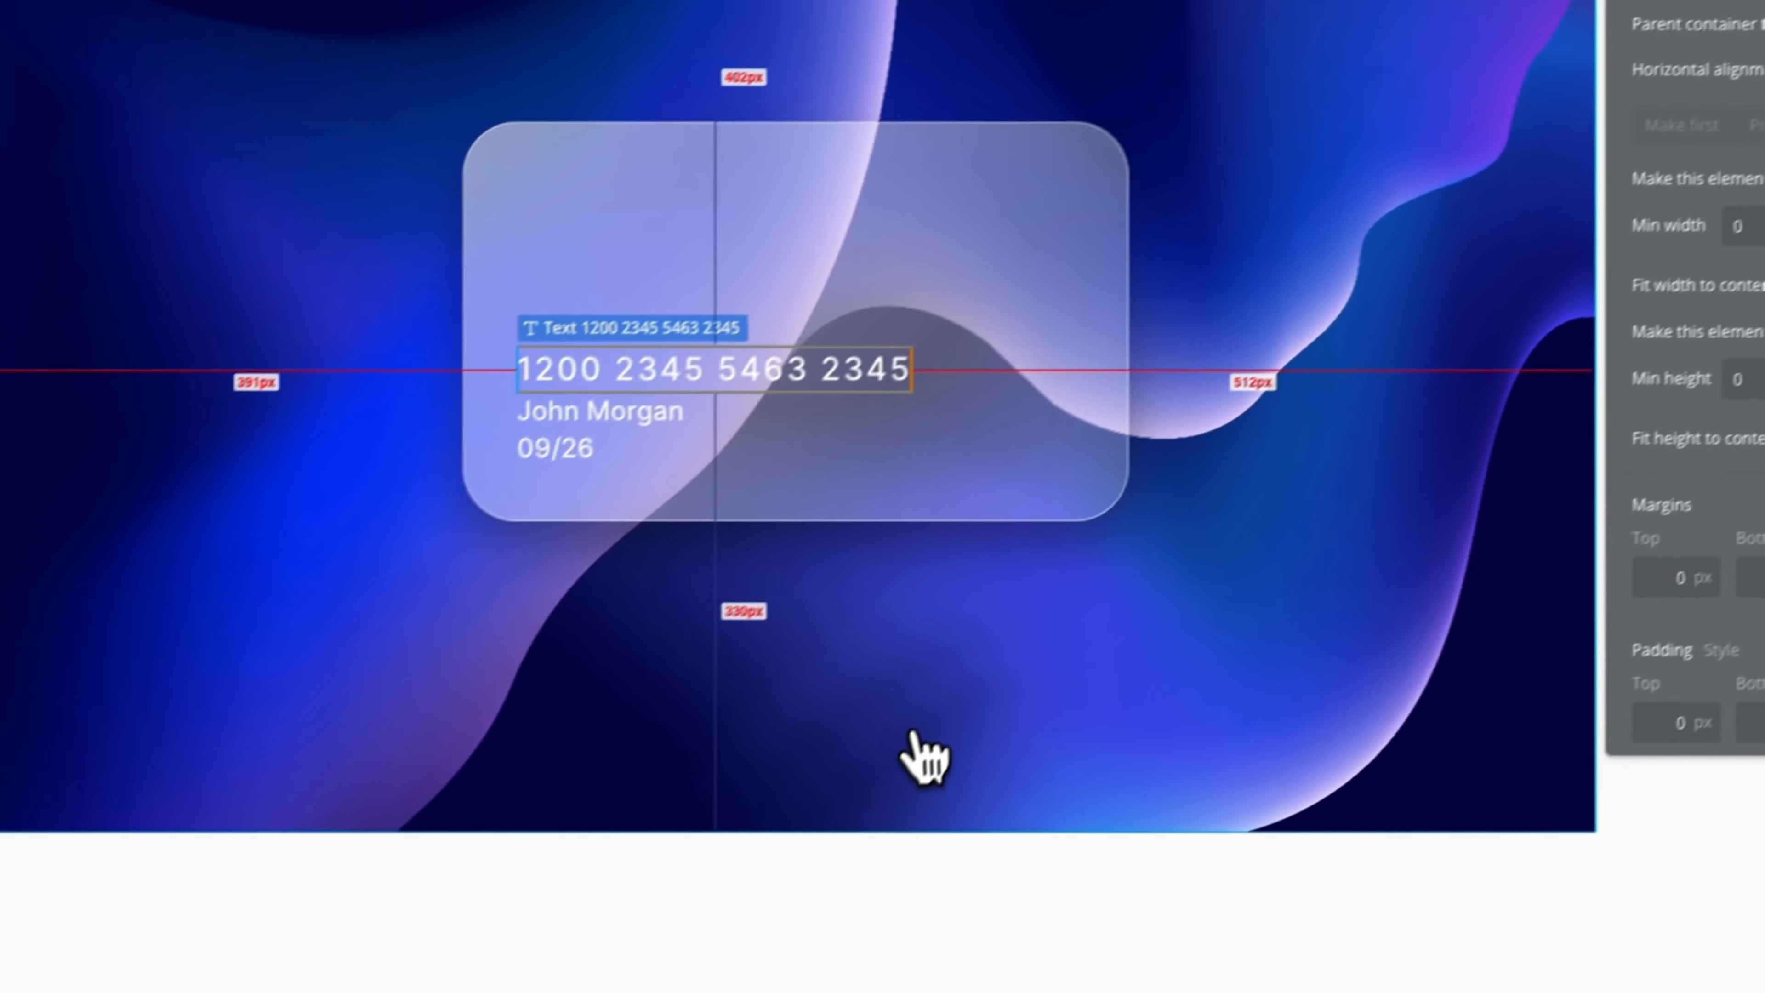
left_click(912, 732)
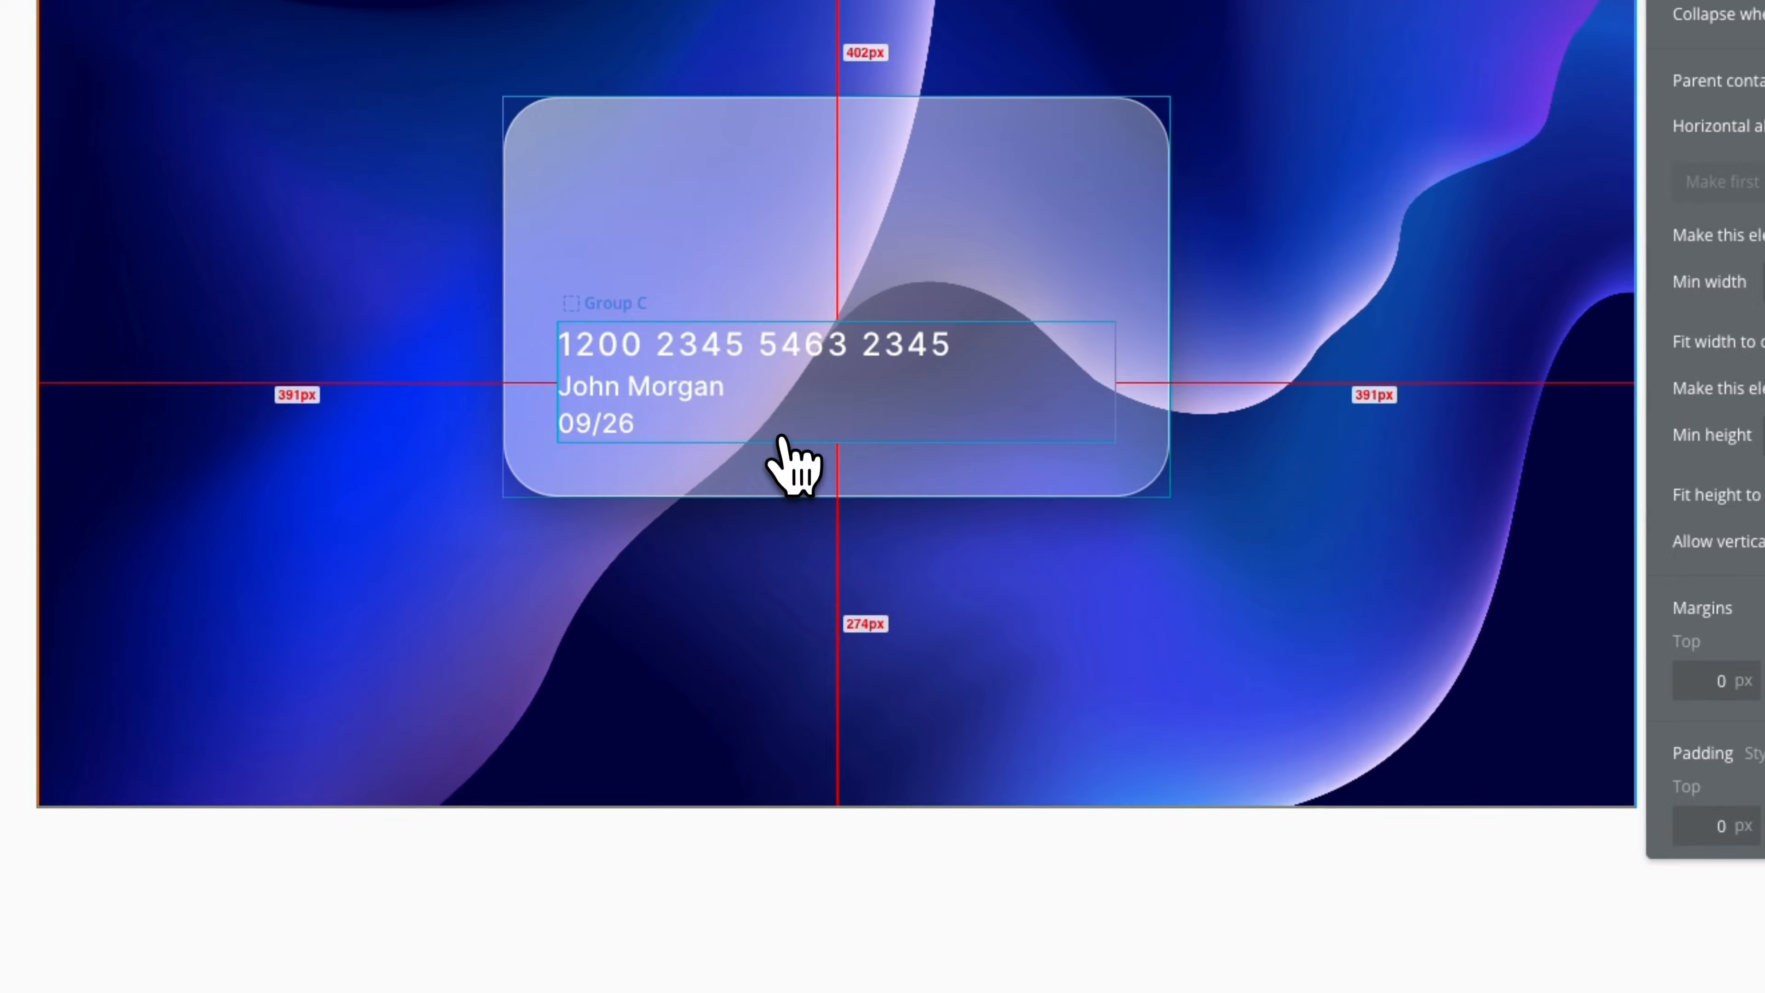
left_click(783, 392)
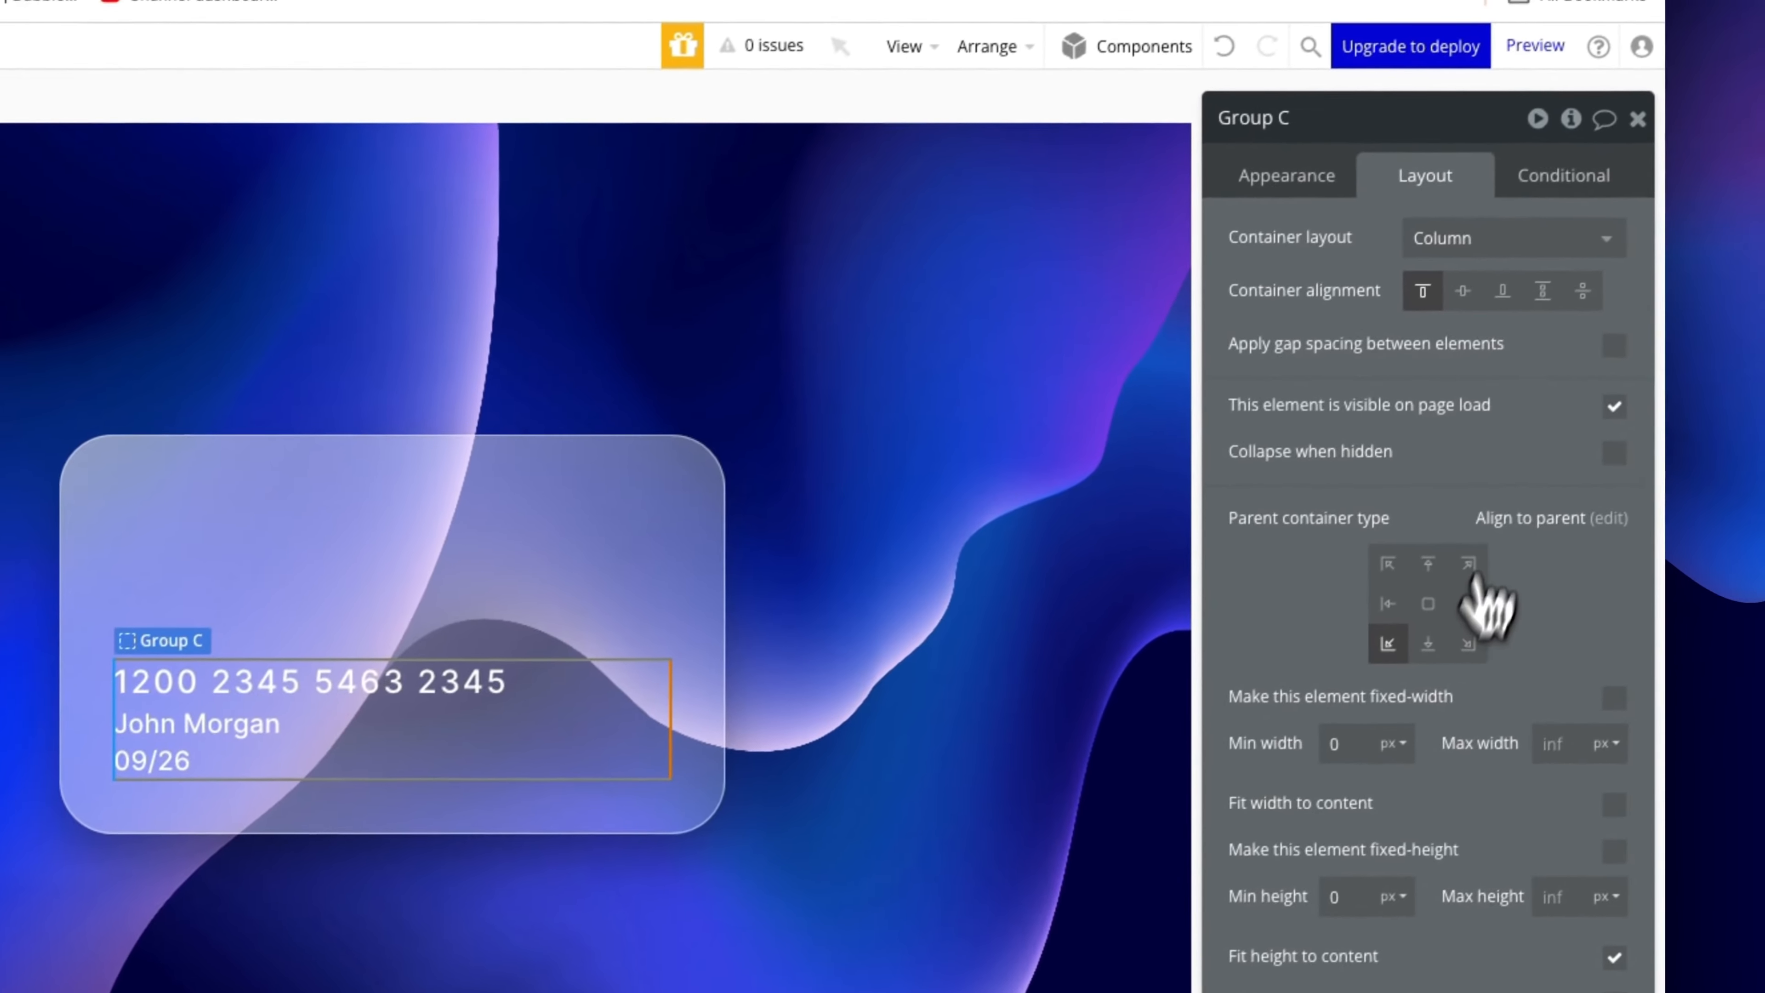
left_click(1604, 342)
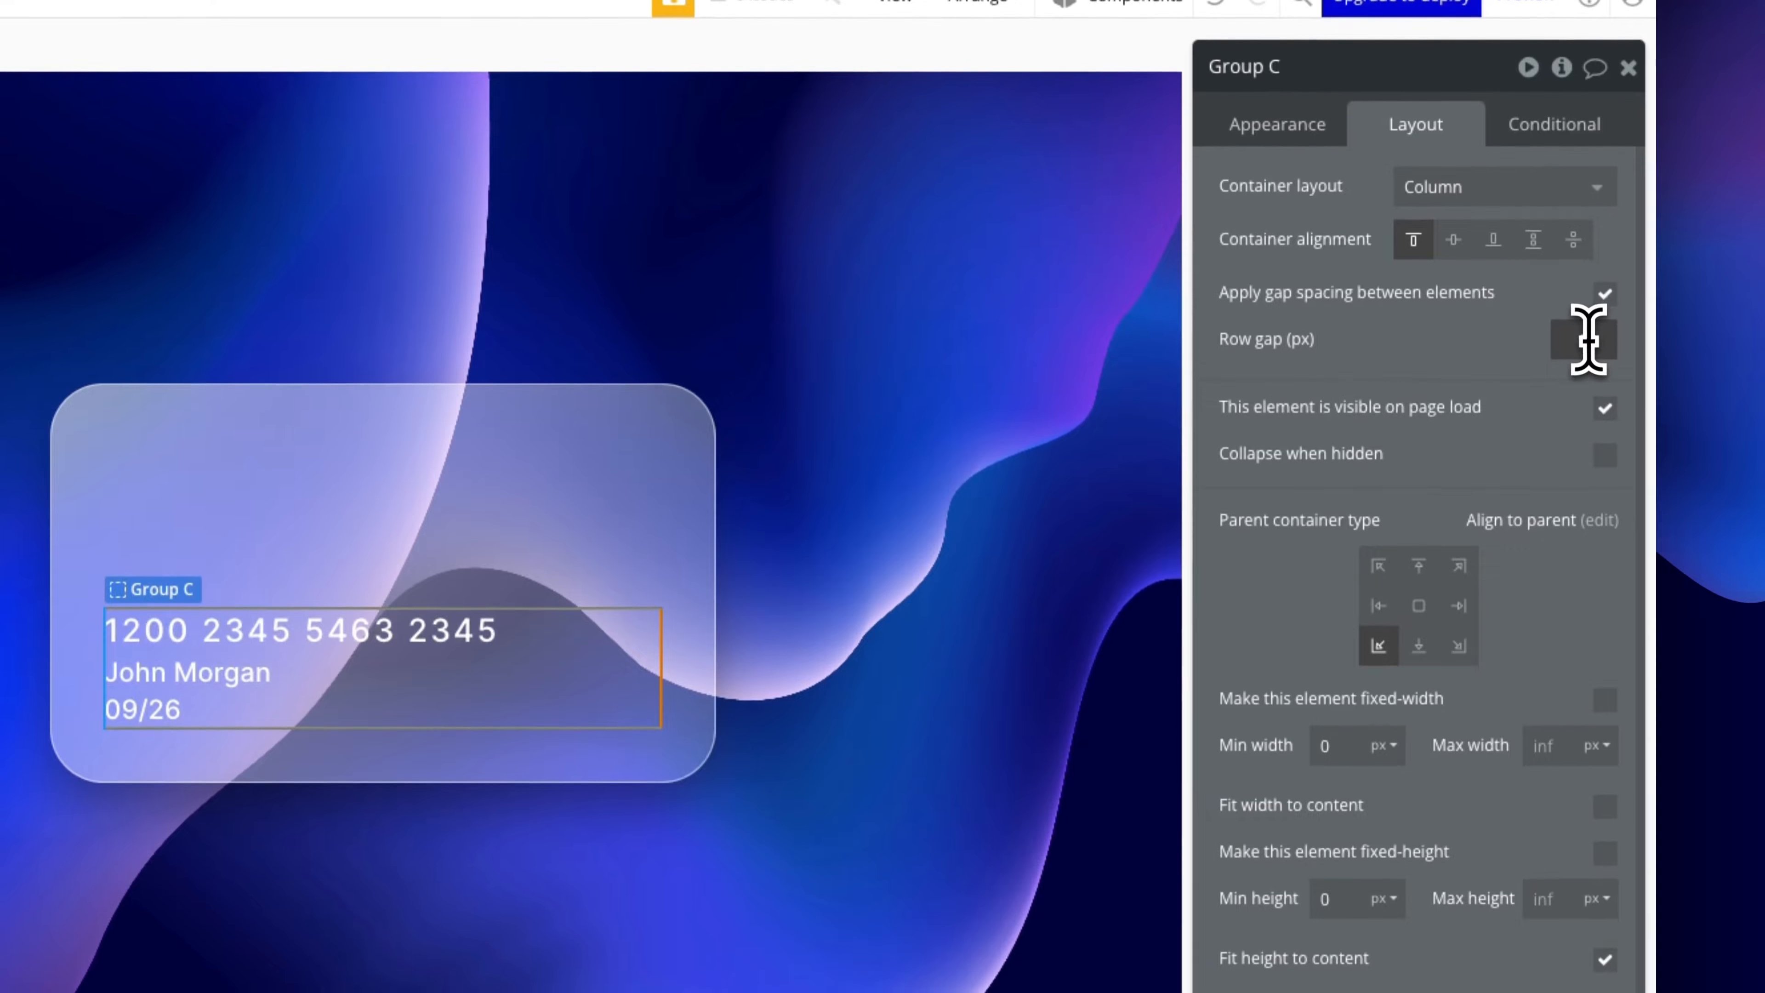
type("16")
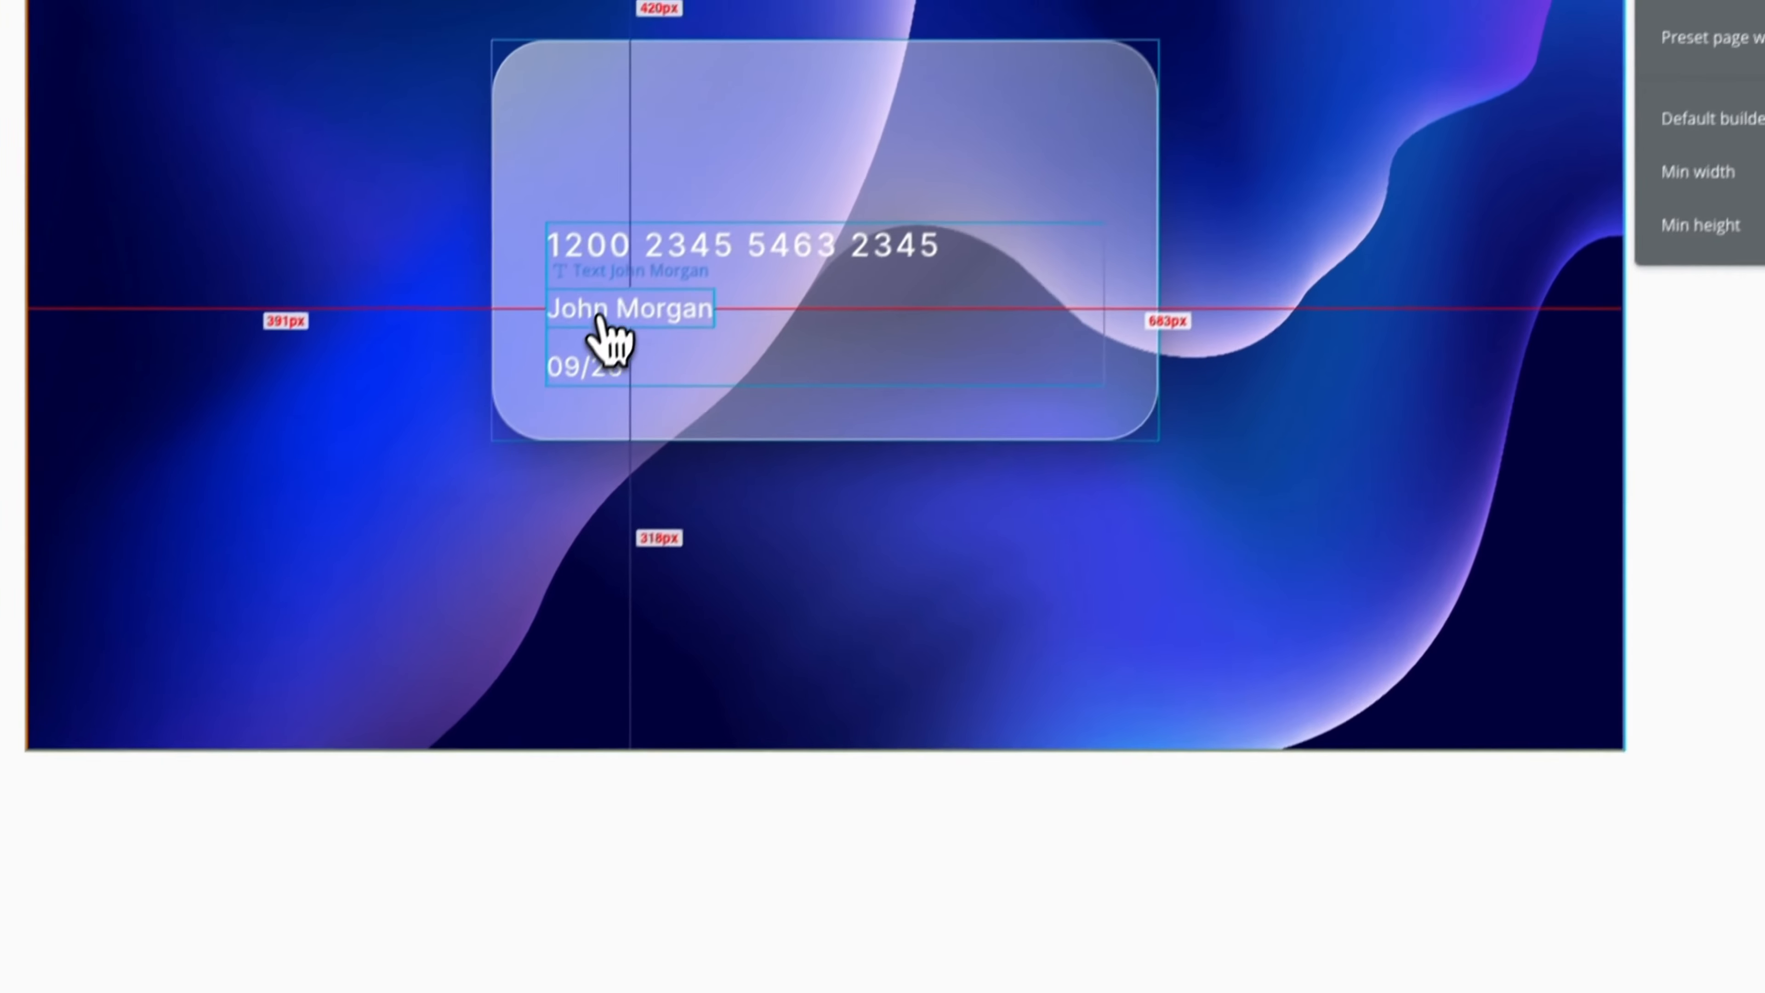
Group the cardholder name and expiry into a column with 0 minimum height and full card width
left_click(691, 182)
left_click(683, 238, "shift")
right_click(570, 403)
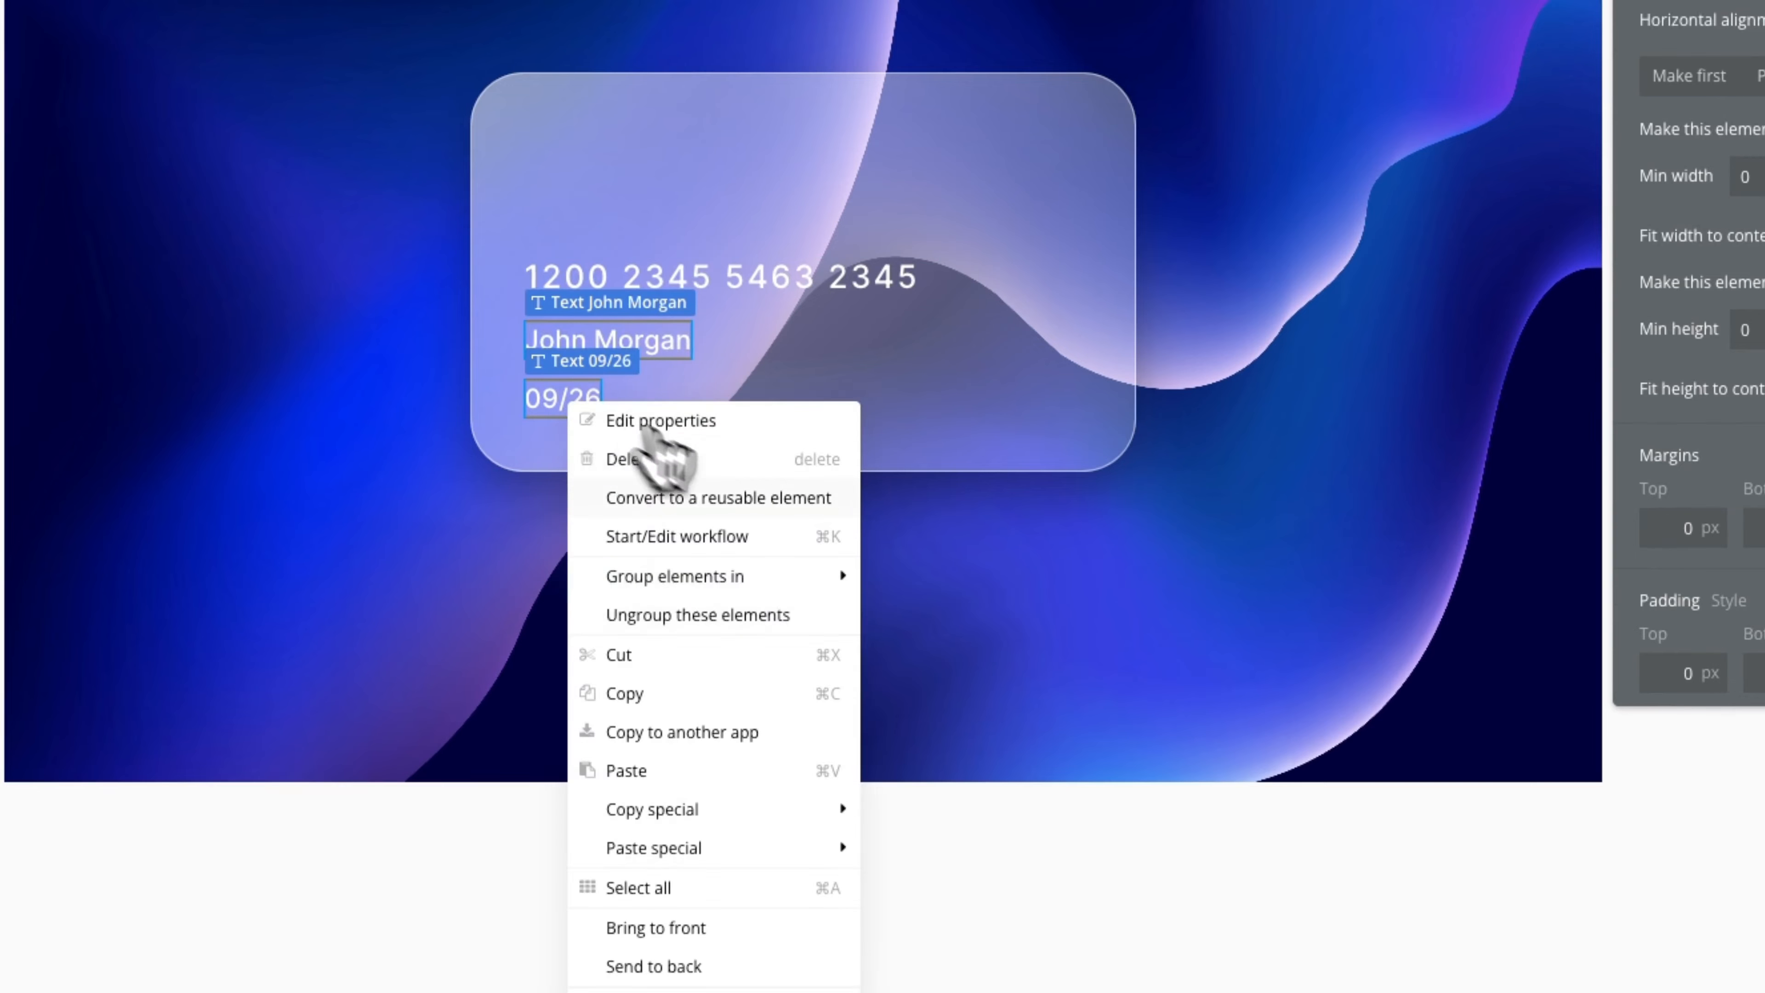
mouse_move(708, 583)
left_click(994, 654)
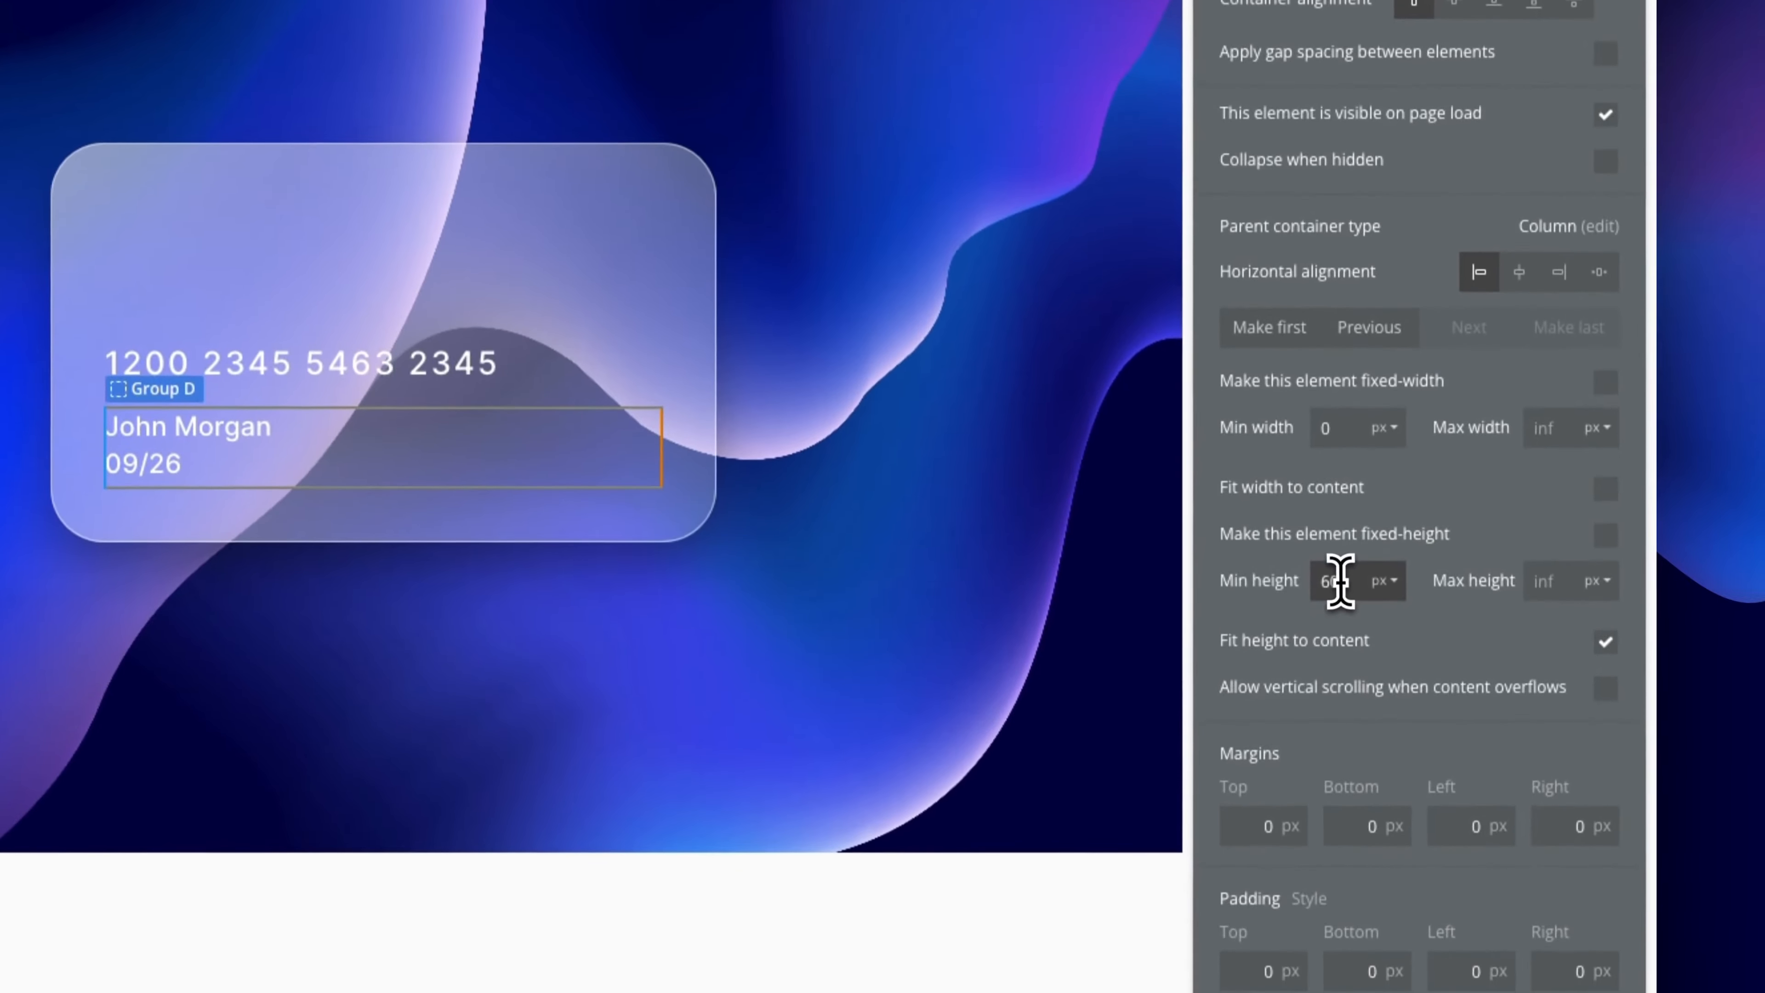
double_click(1341, 581)
key("BackSpace")
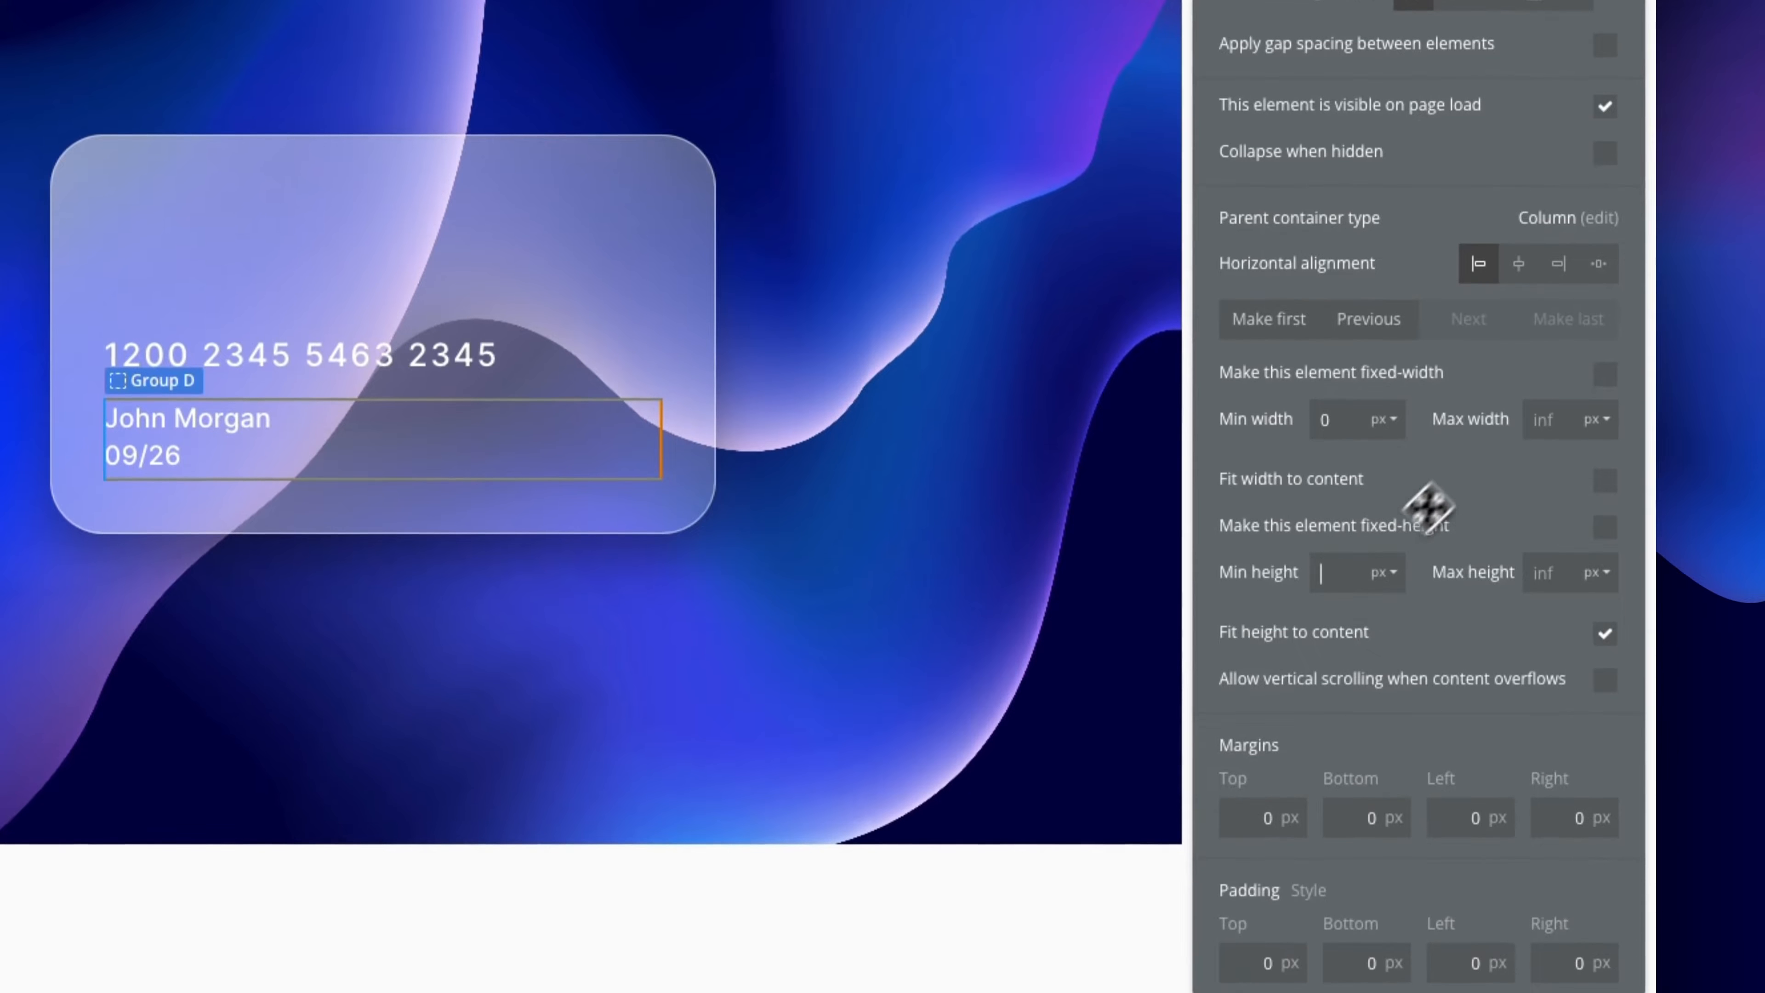
type("0")
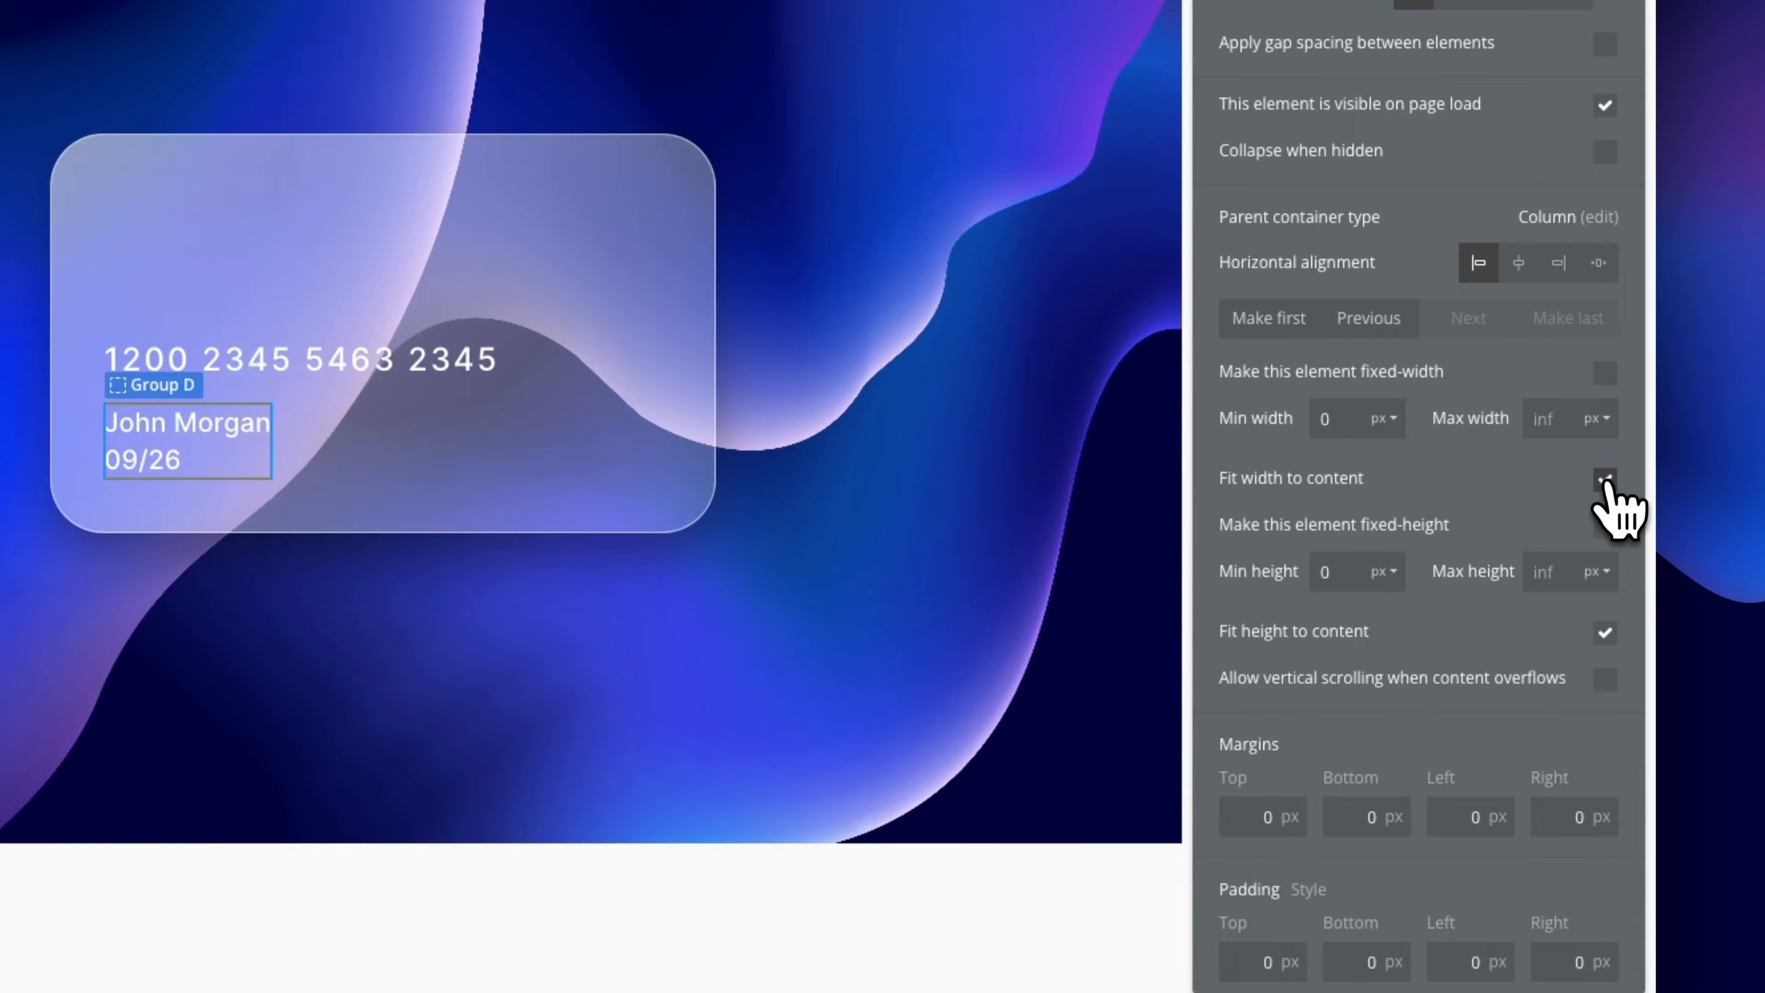
left_click(1605, 479)
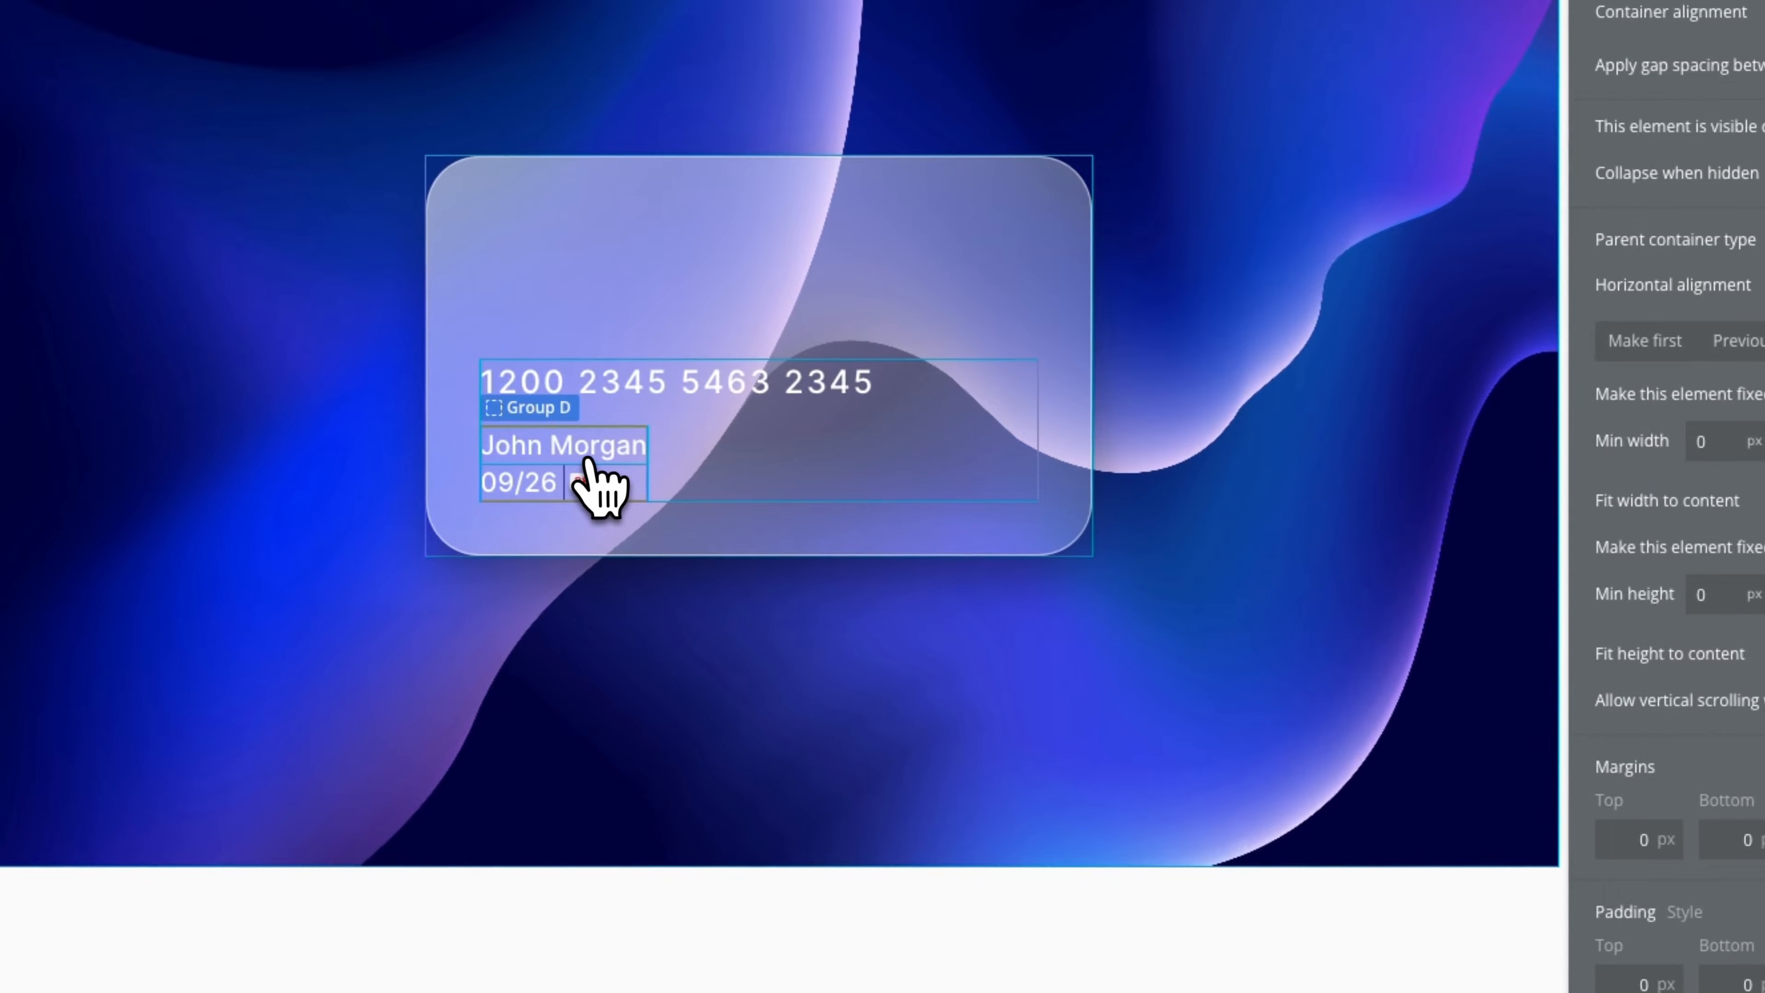
Drag Group D into Group C so it sits beneath the card number text
left_click(586, 460)
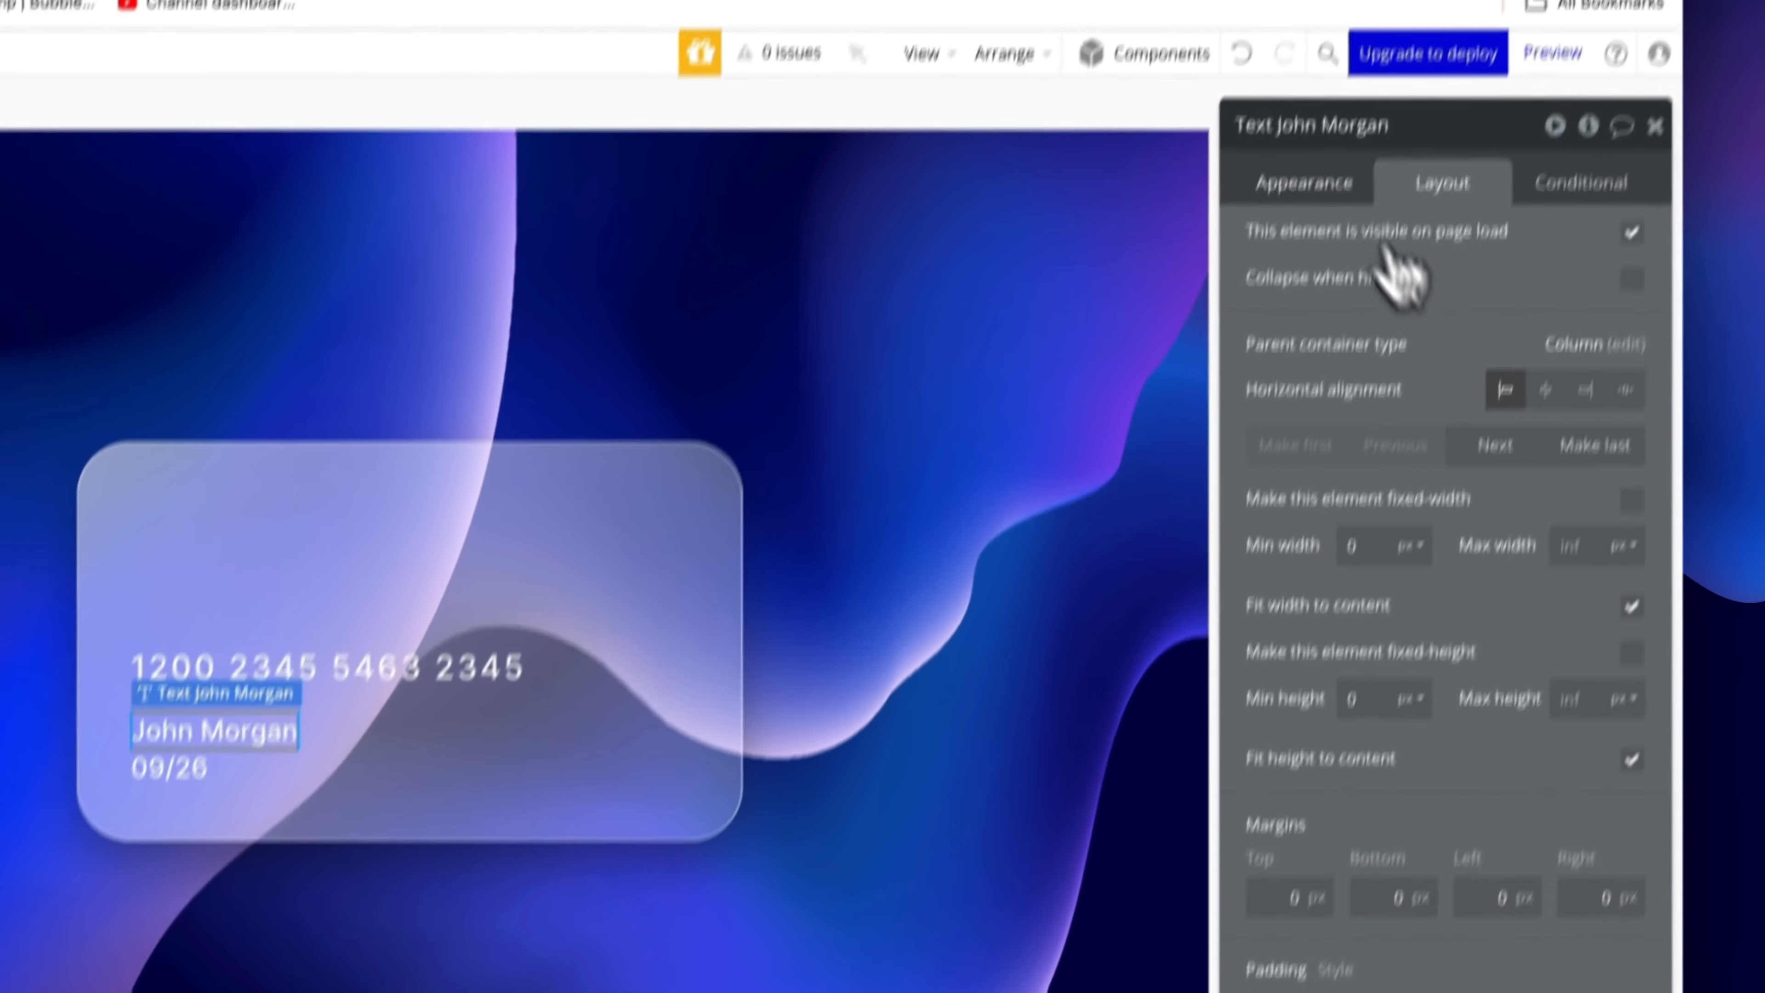
left_click(1305, 265)
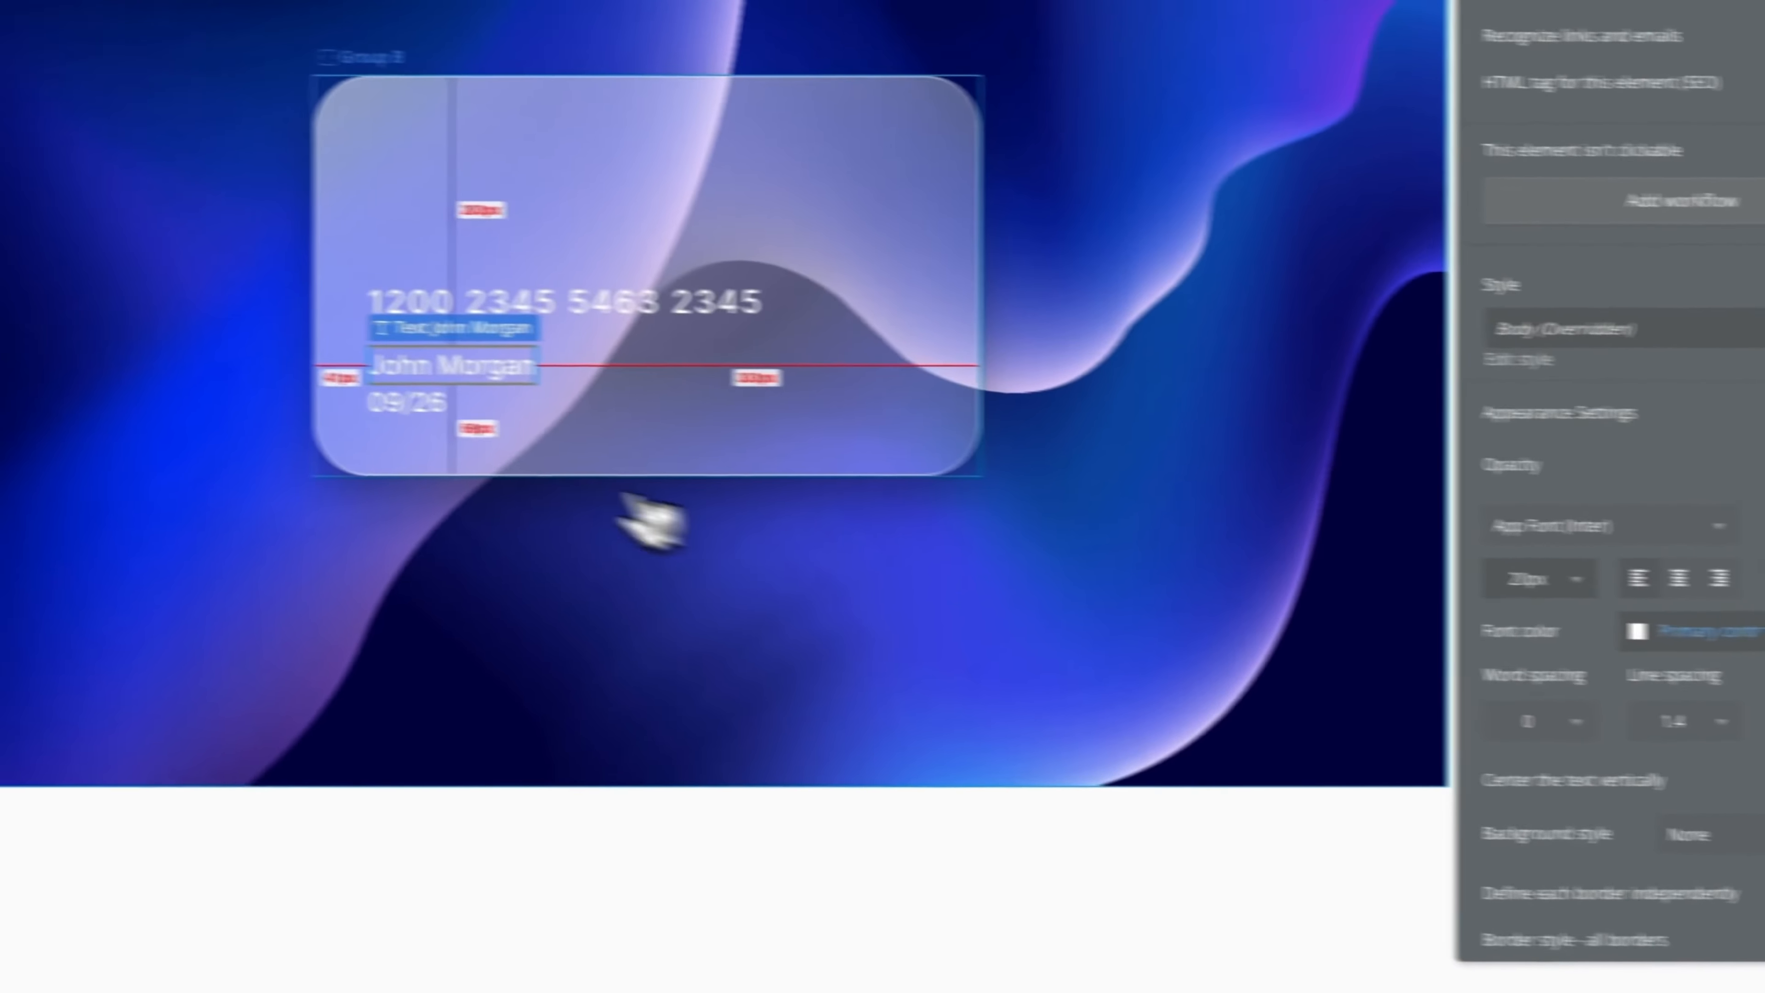
left_click(625, 502)
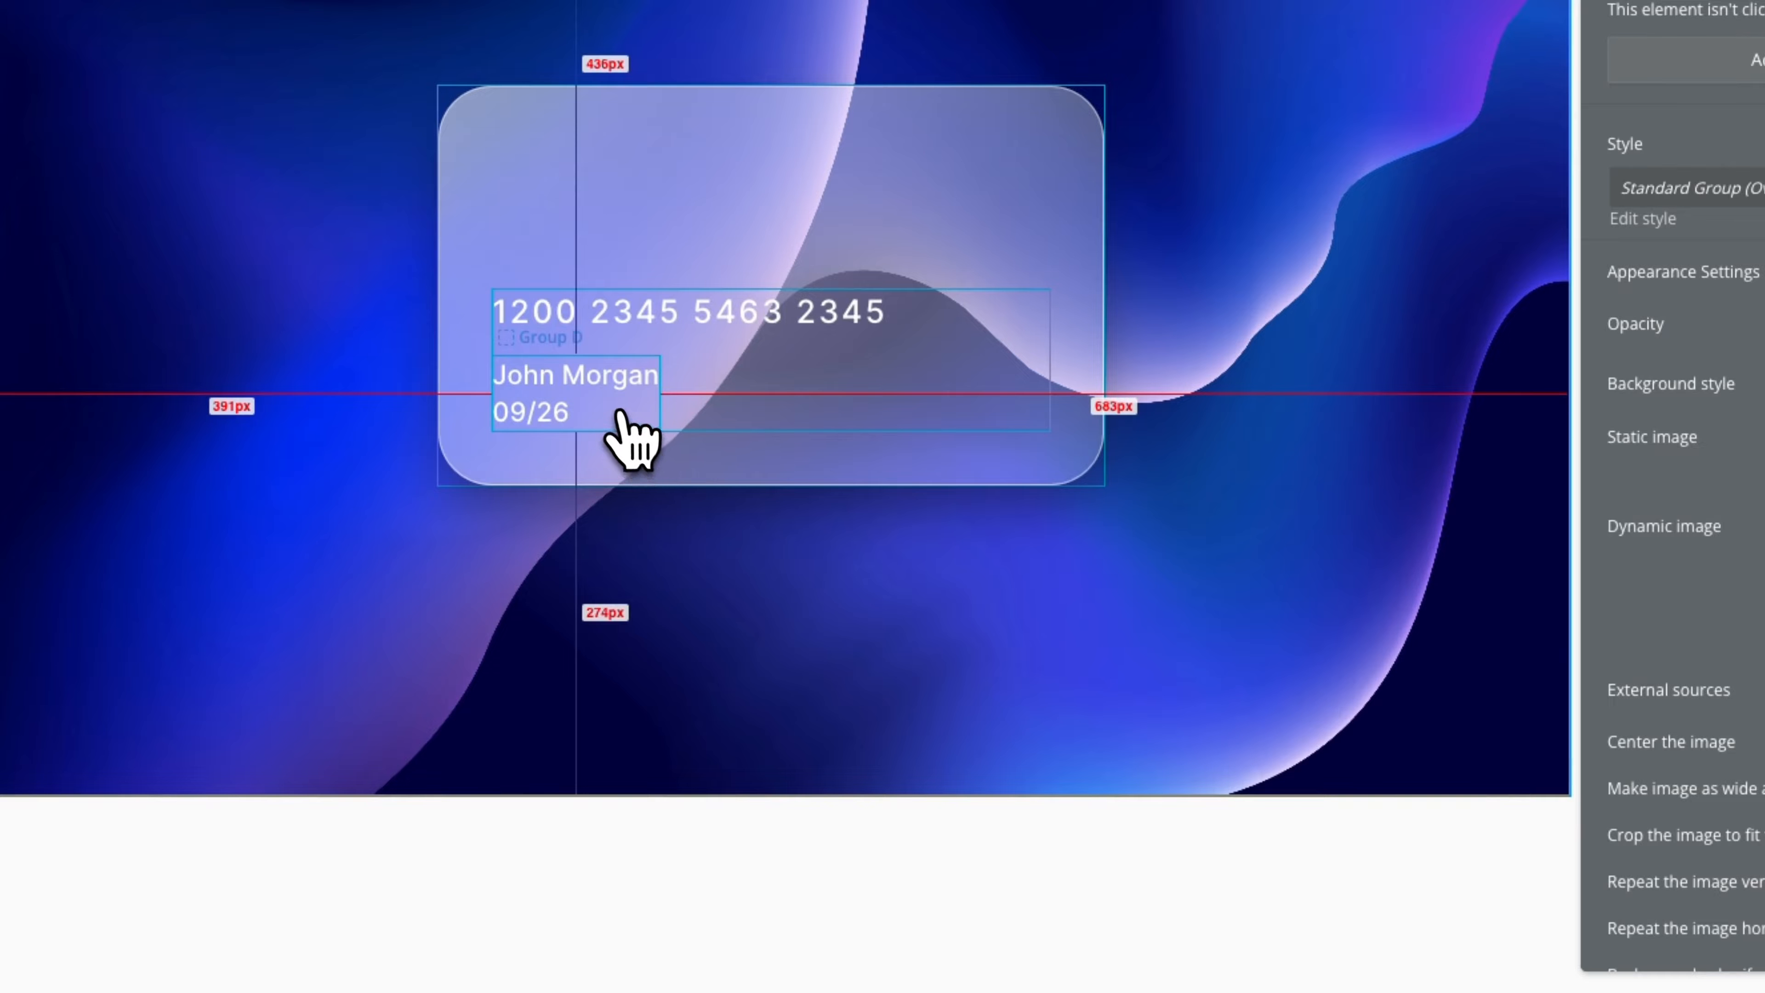
left_click(594, 399)
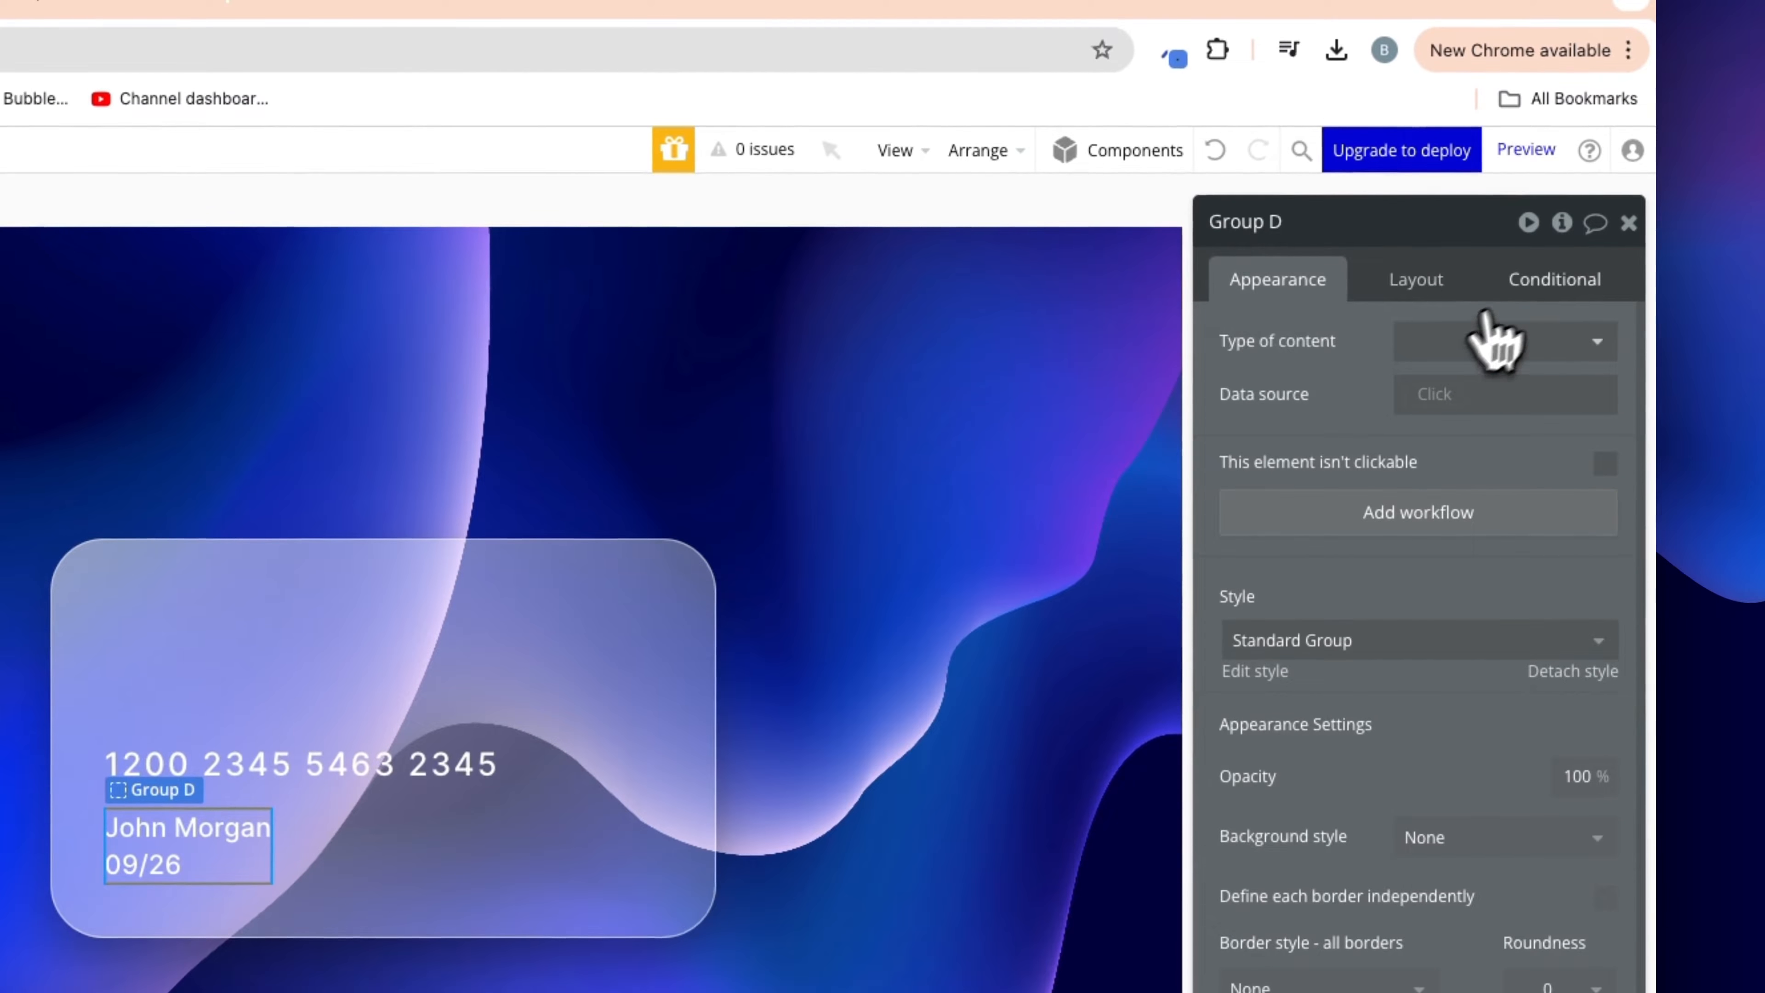
left_click(1431, 281)
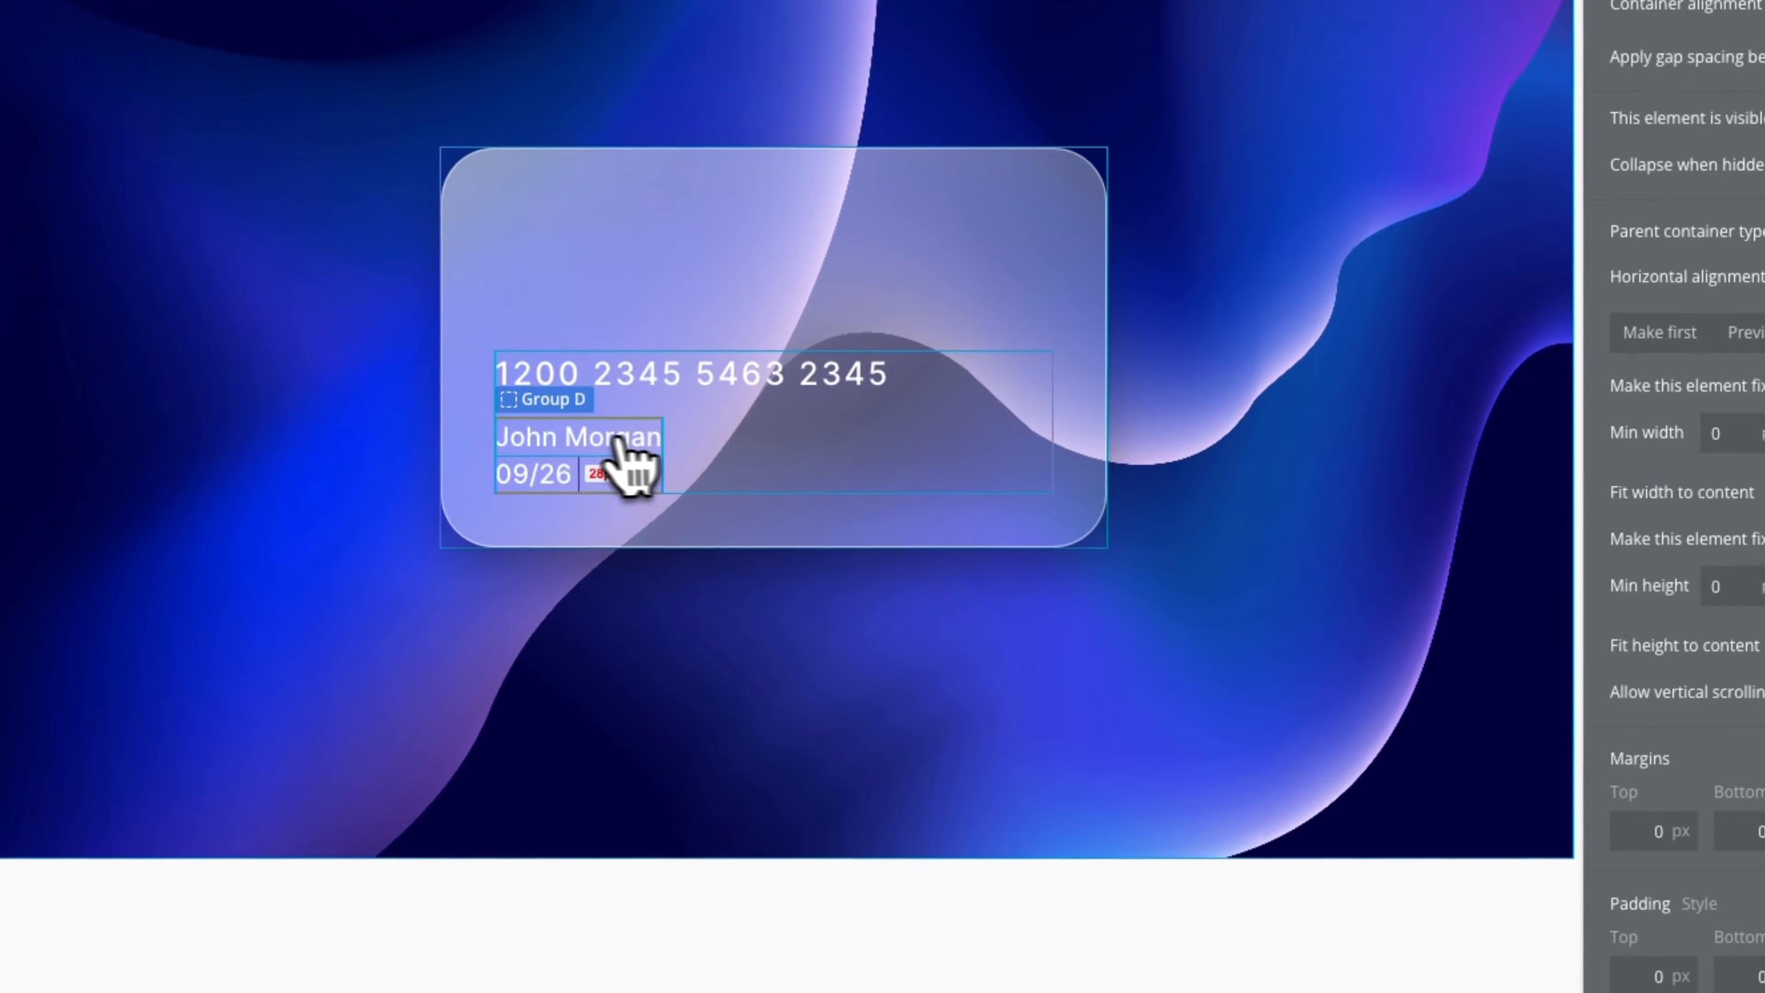
left_click_drag(629, 465, 719, 477)
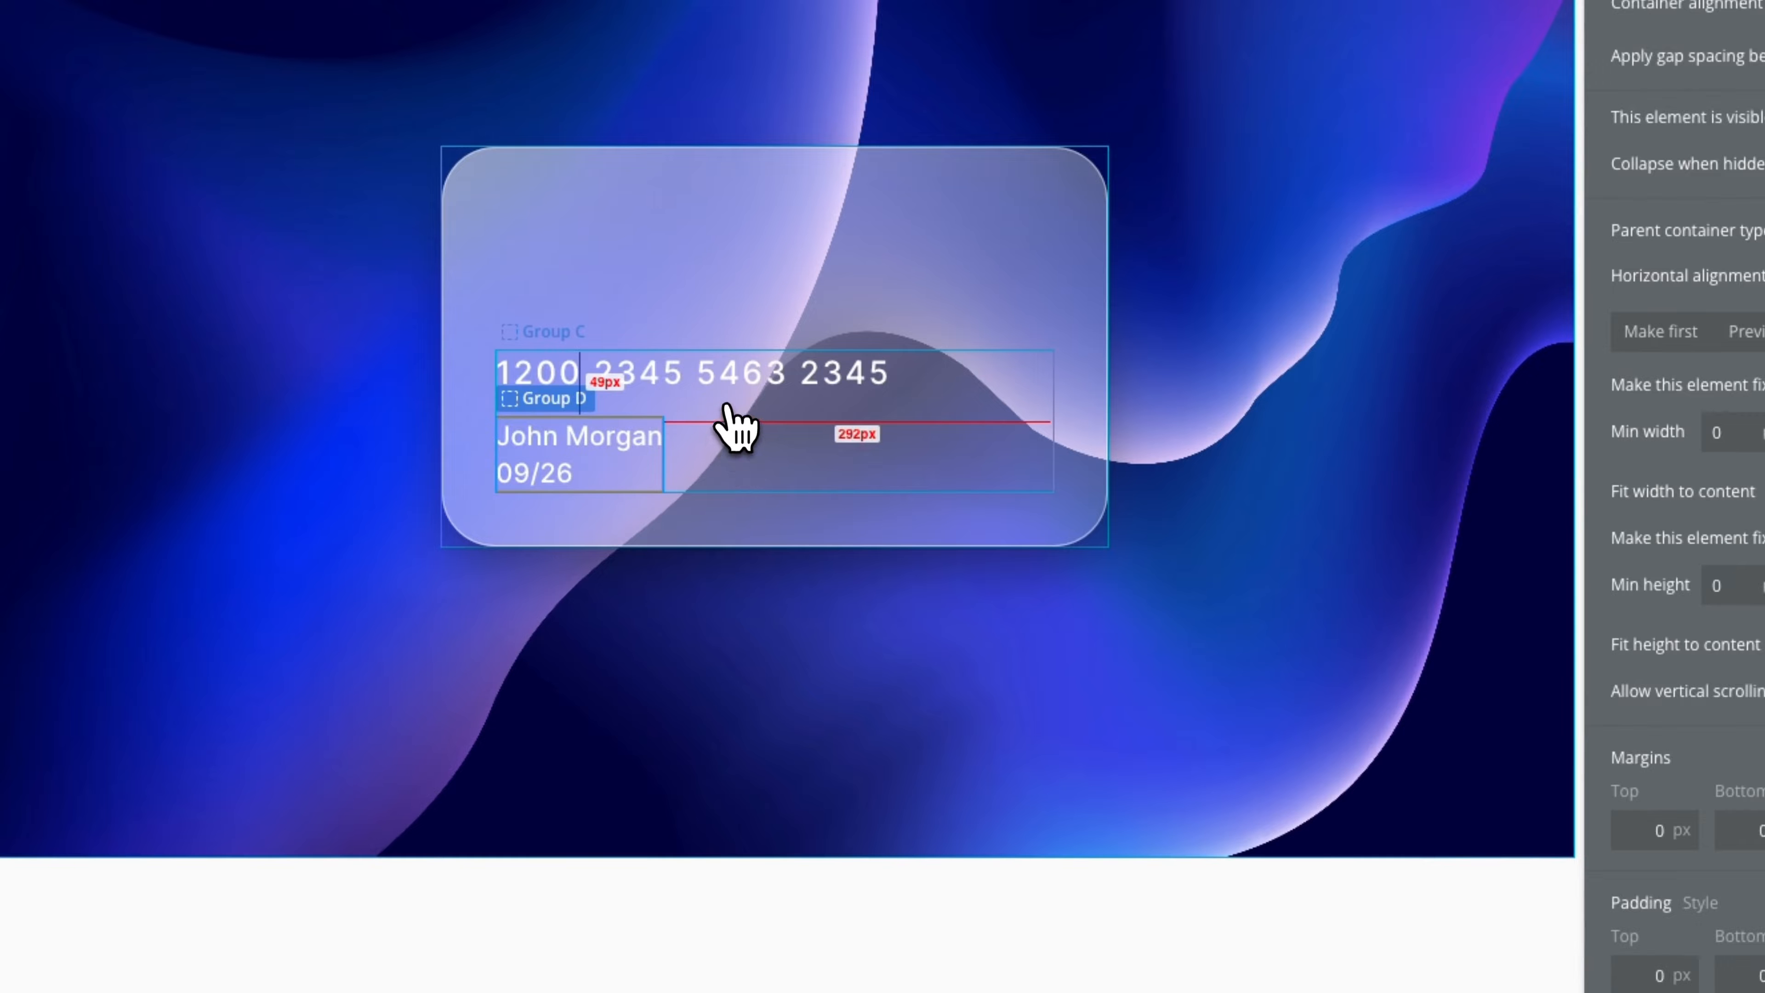
left_click_drag(728, 410, 727, 406)
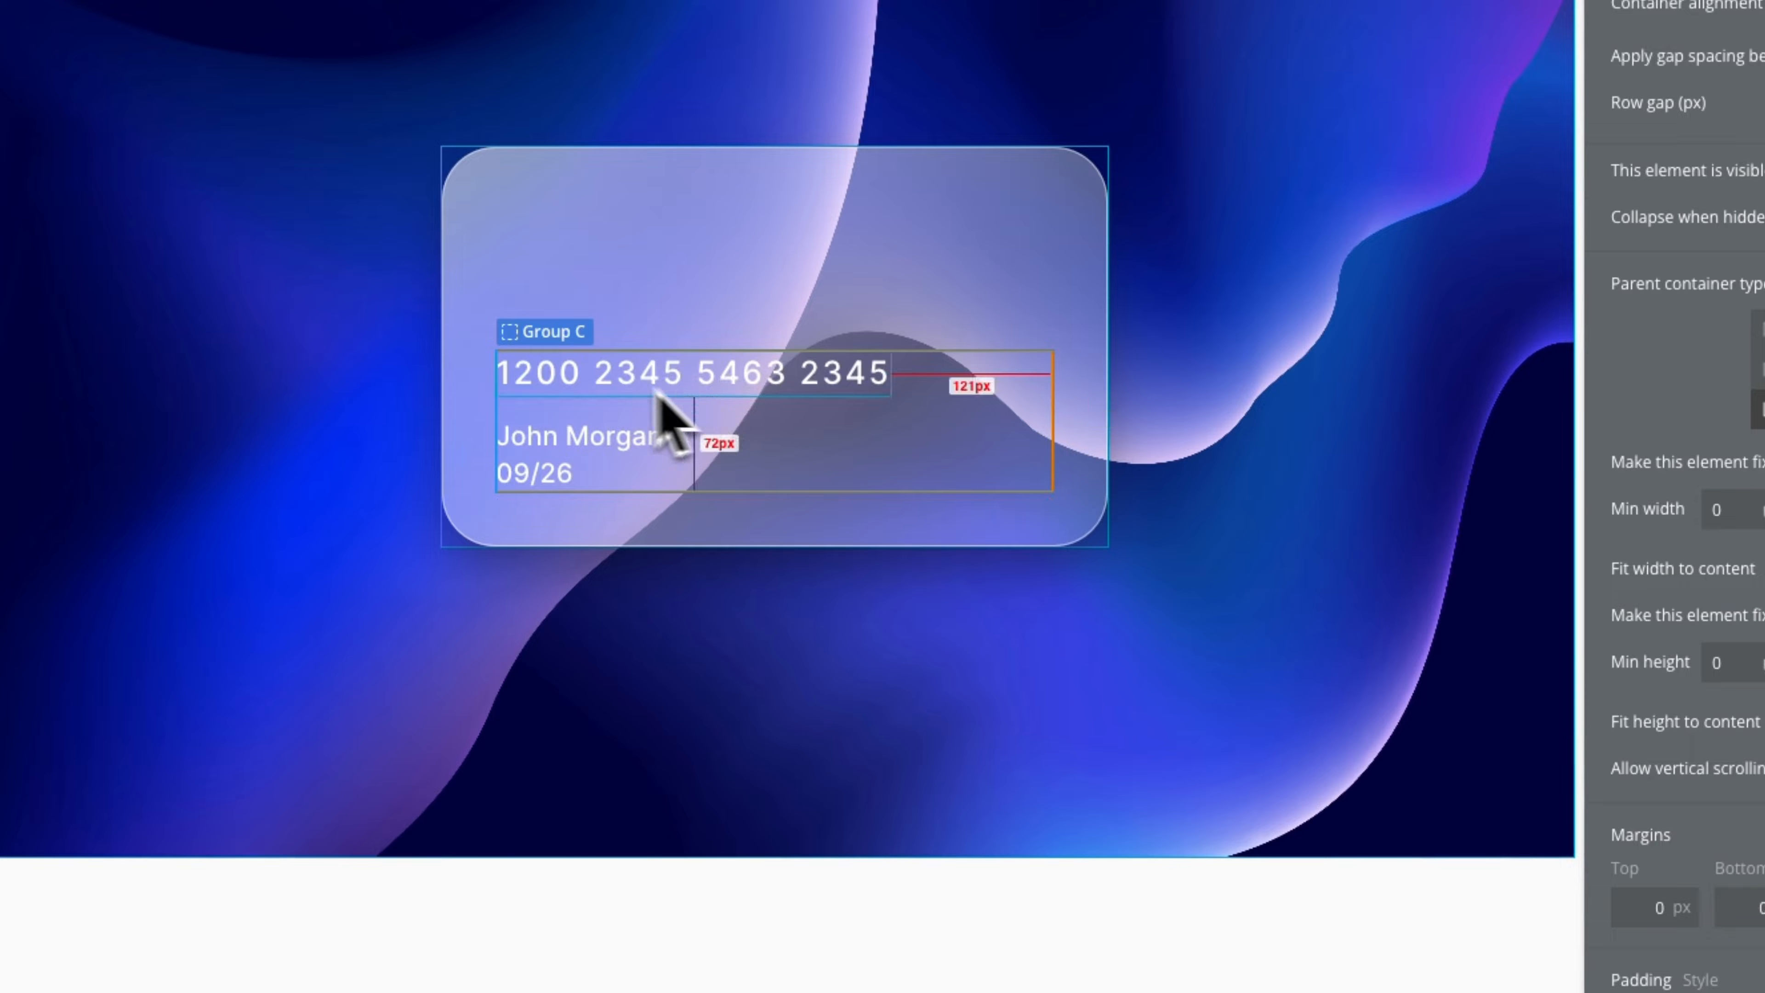
Draw an Image element on the card and upload Visa-logo-white.webp from Downloads into it
left_click(590, 624)
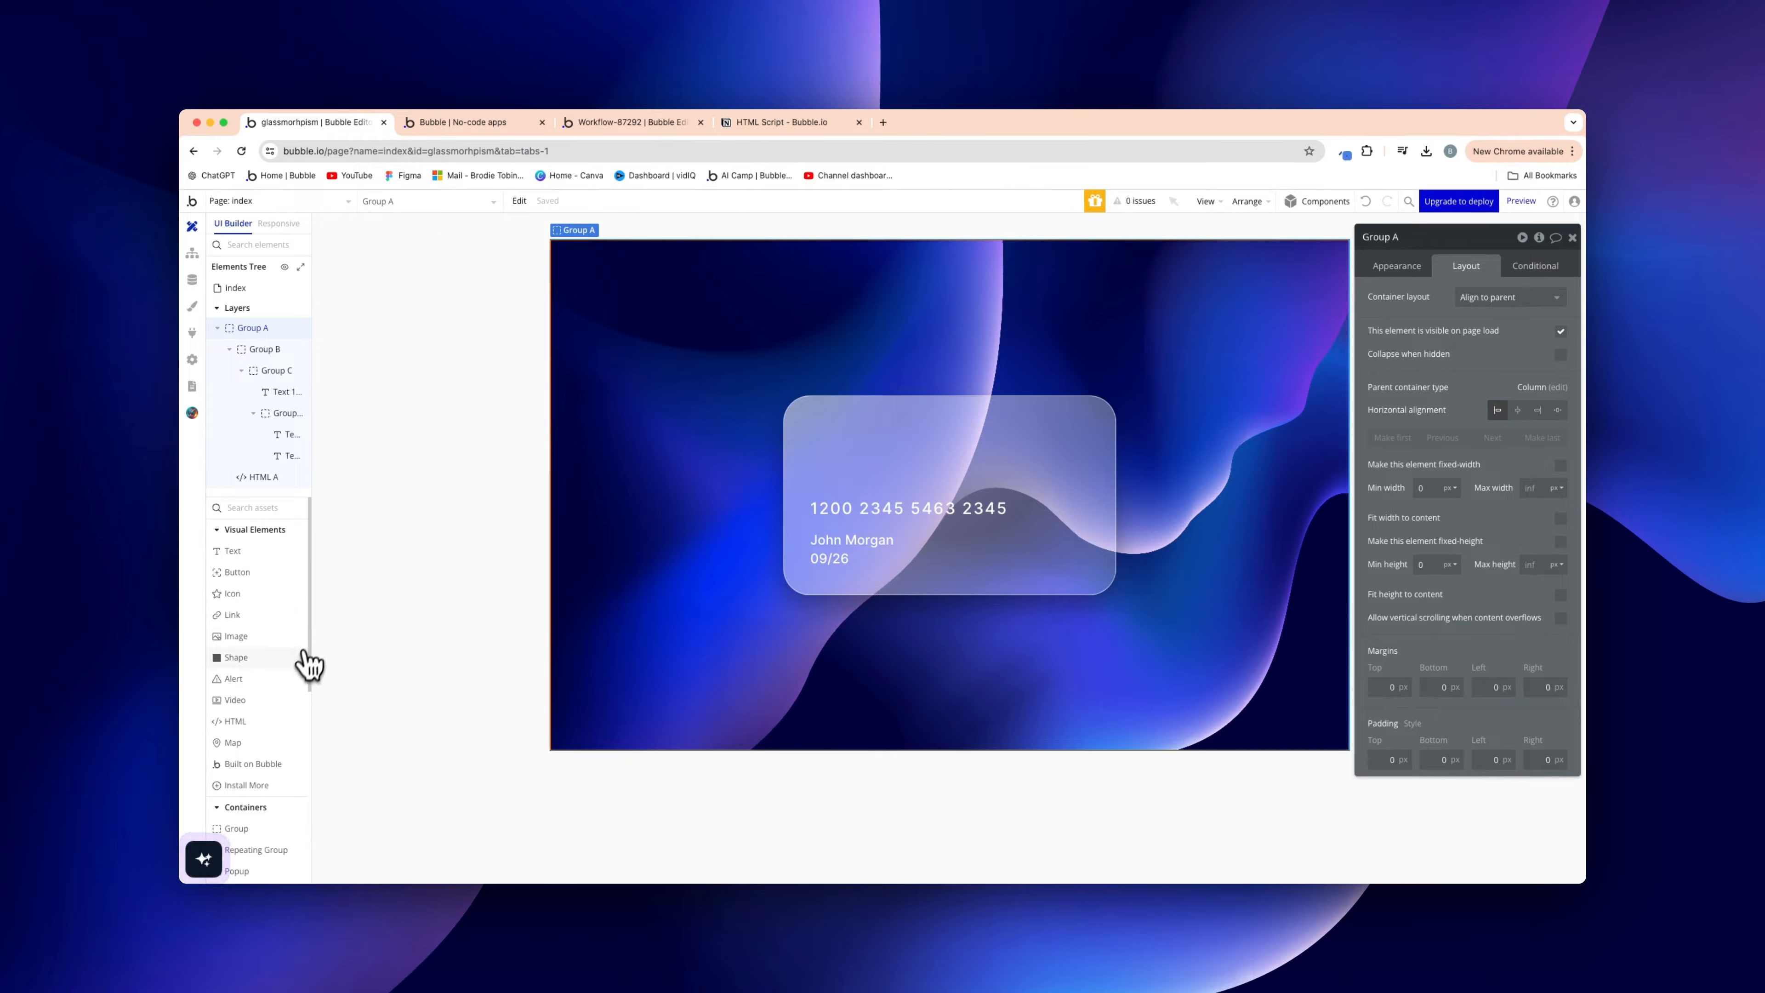
left_click(236, 636)
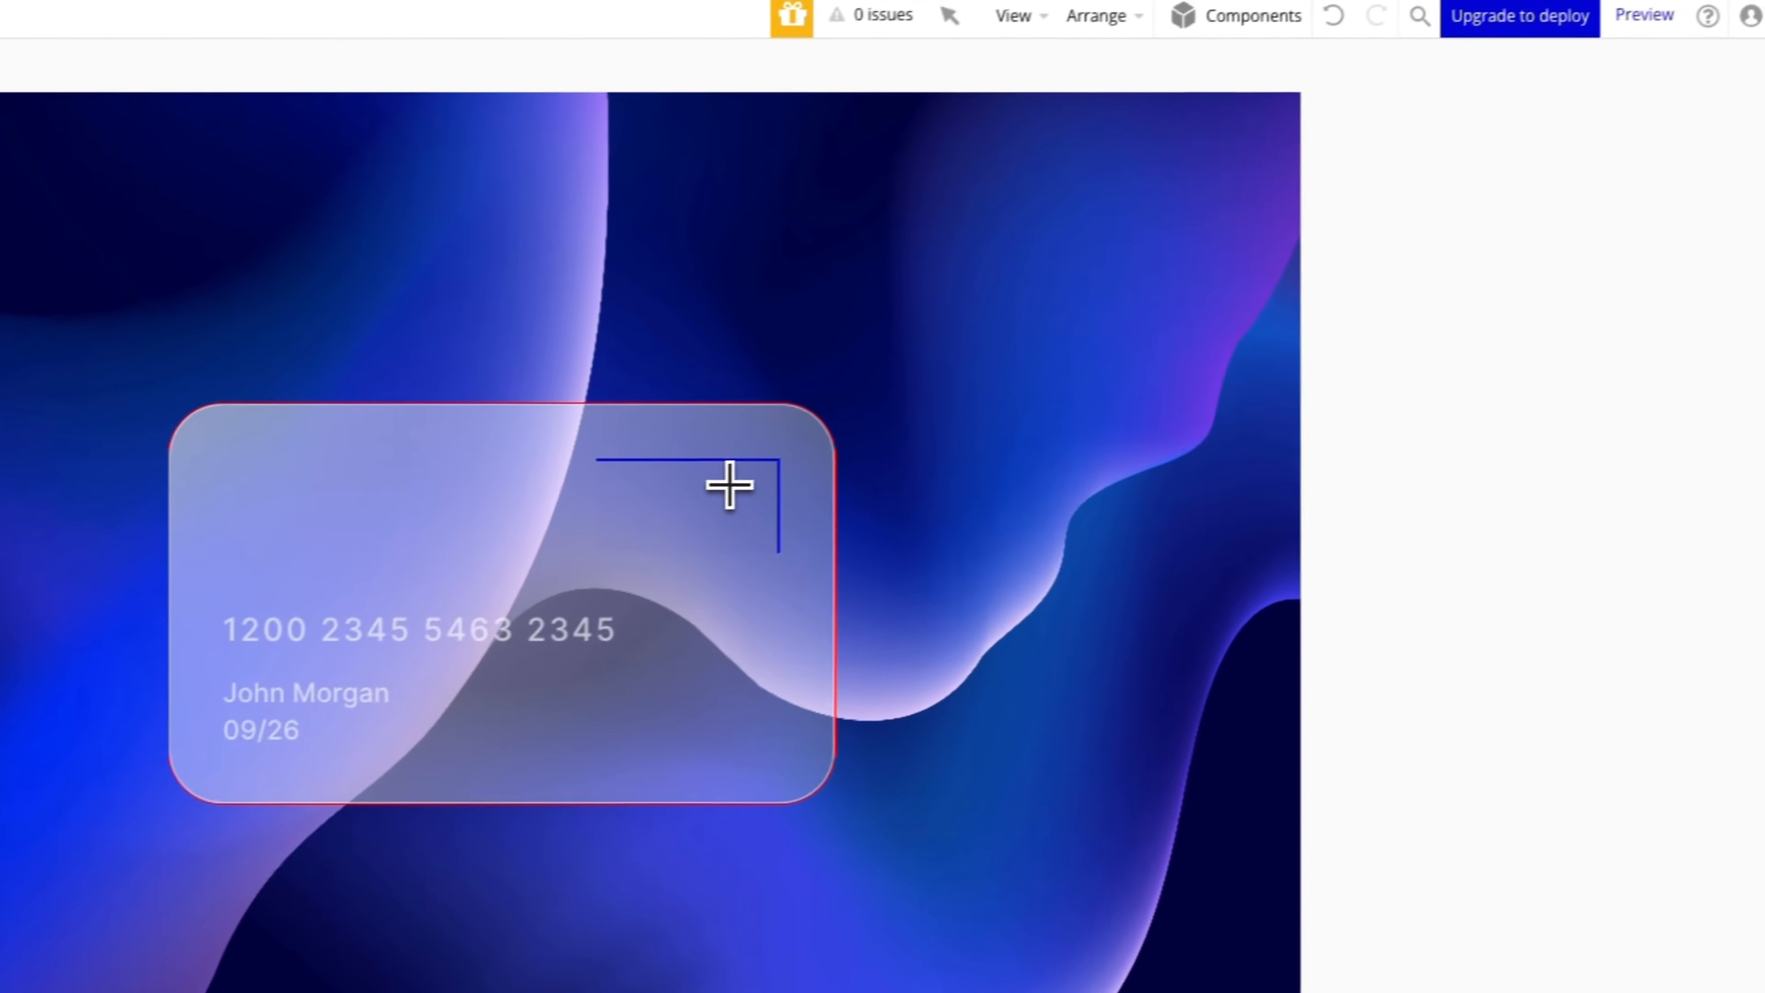
left_click(729, 484)
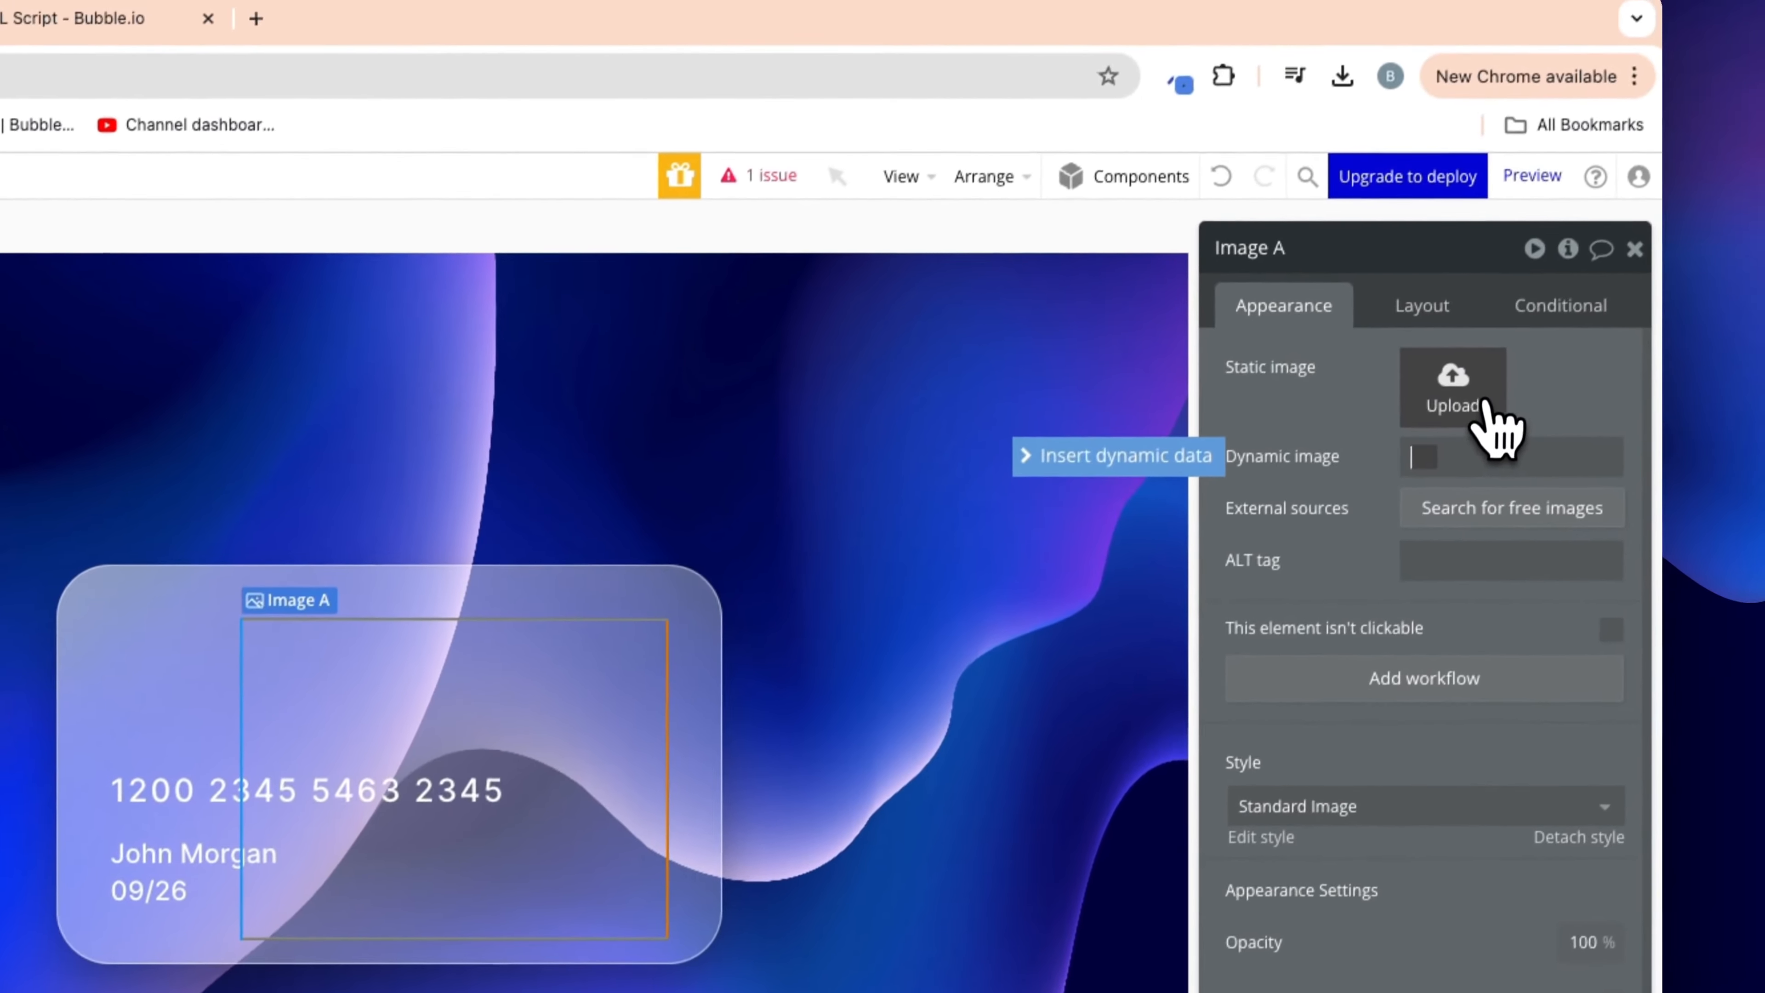
left_click(1479, 416)
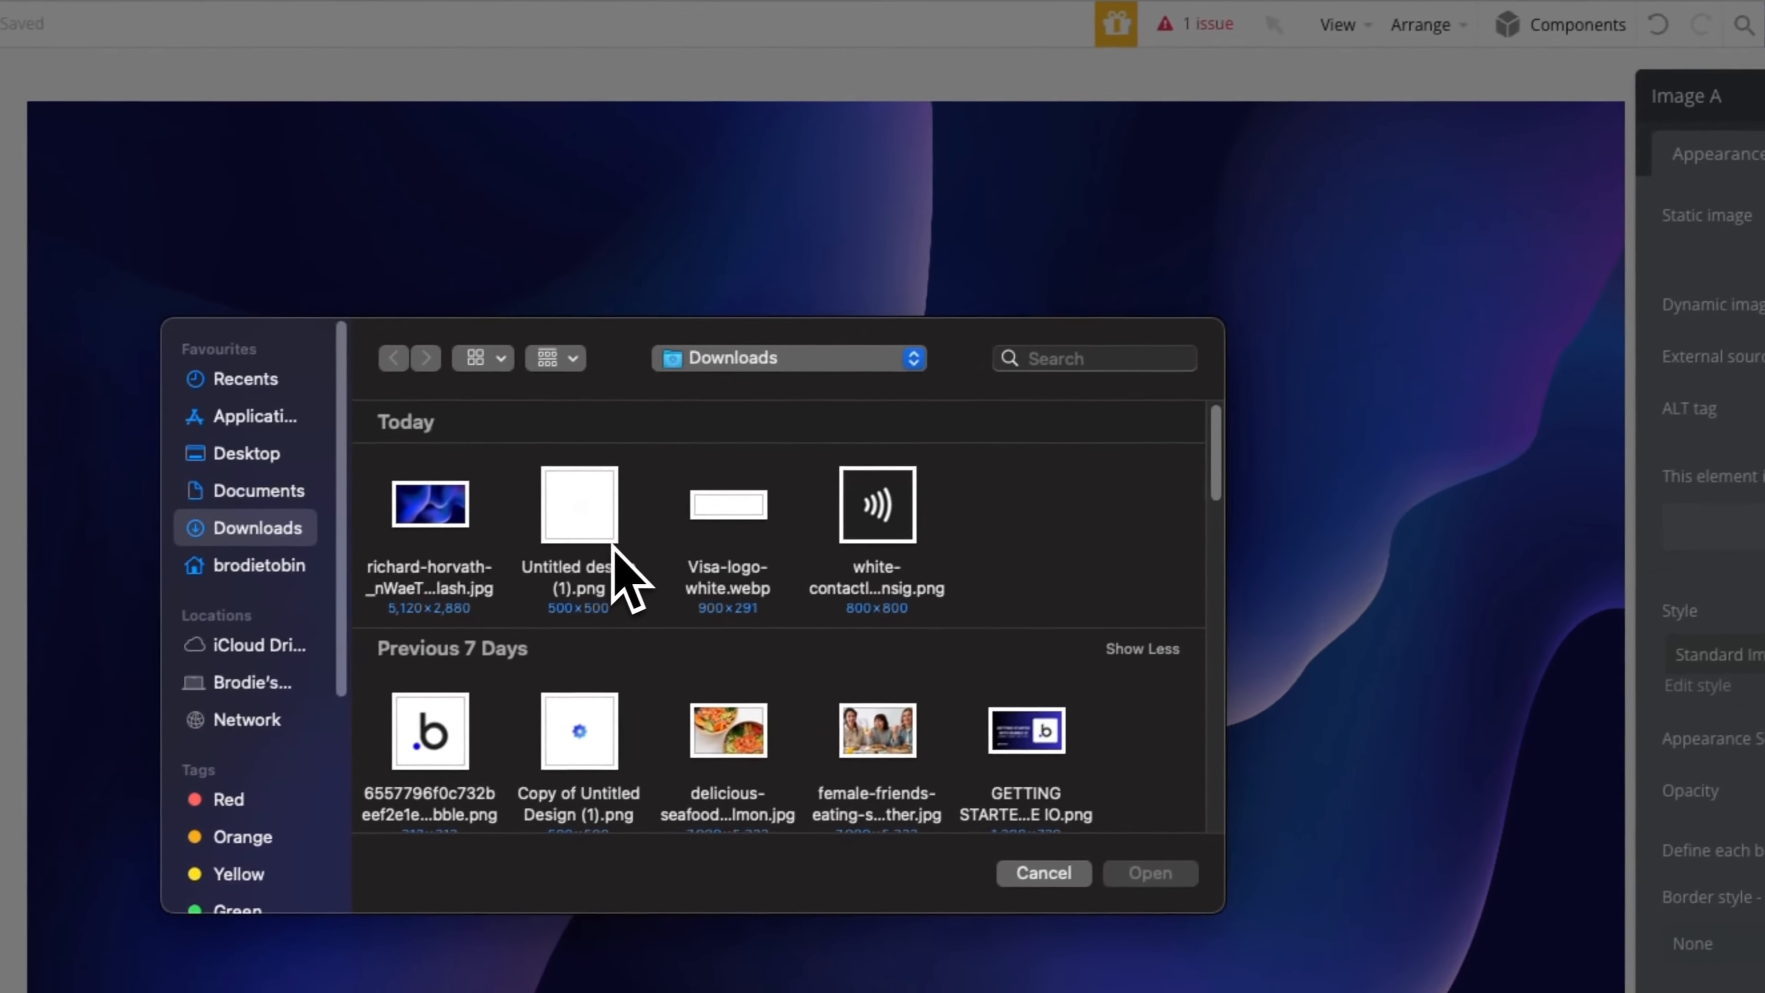
double_click(730, 515)
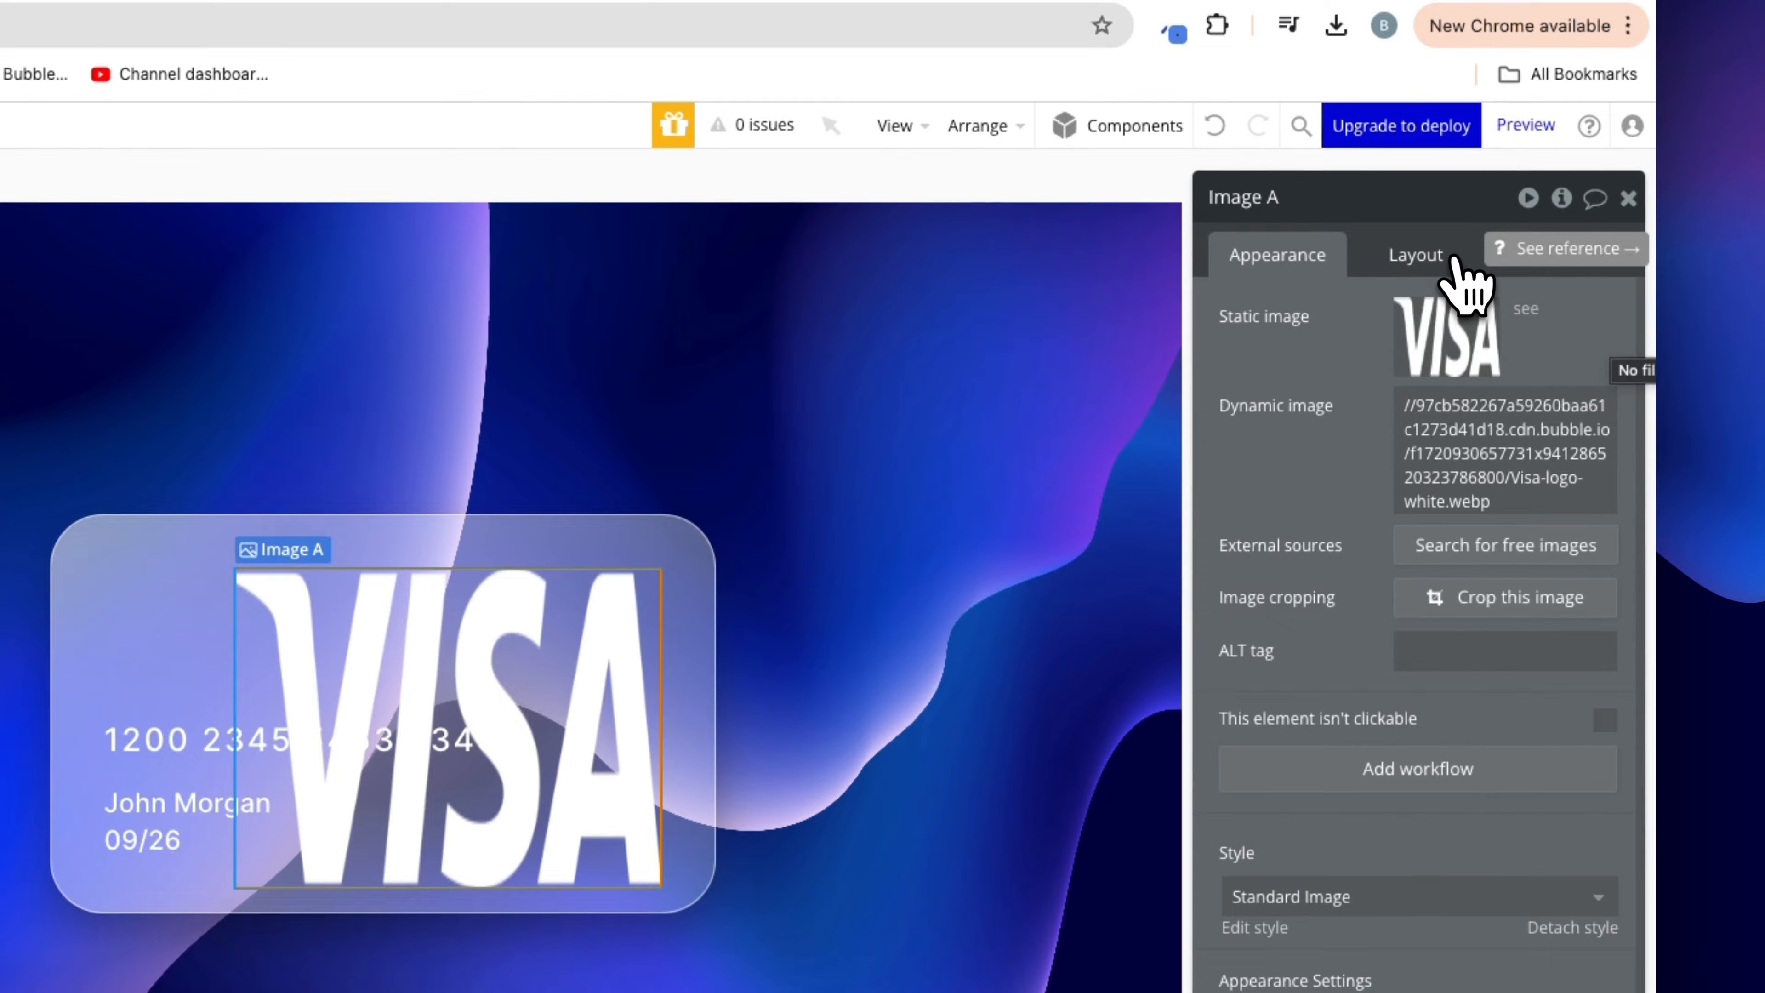
left_click(1416, 255)
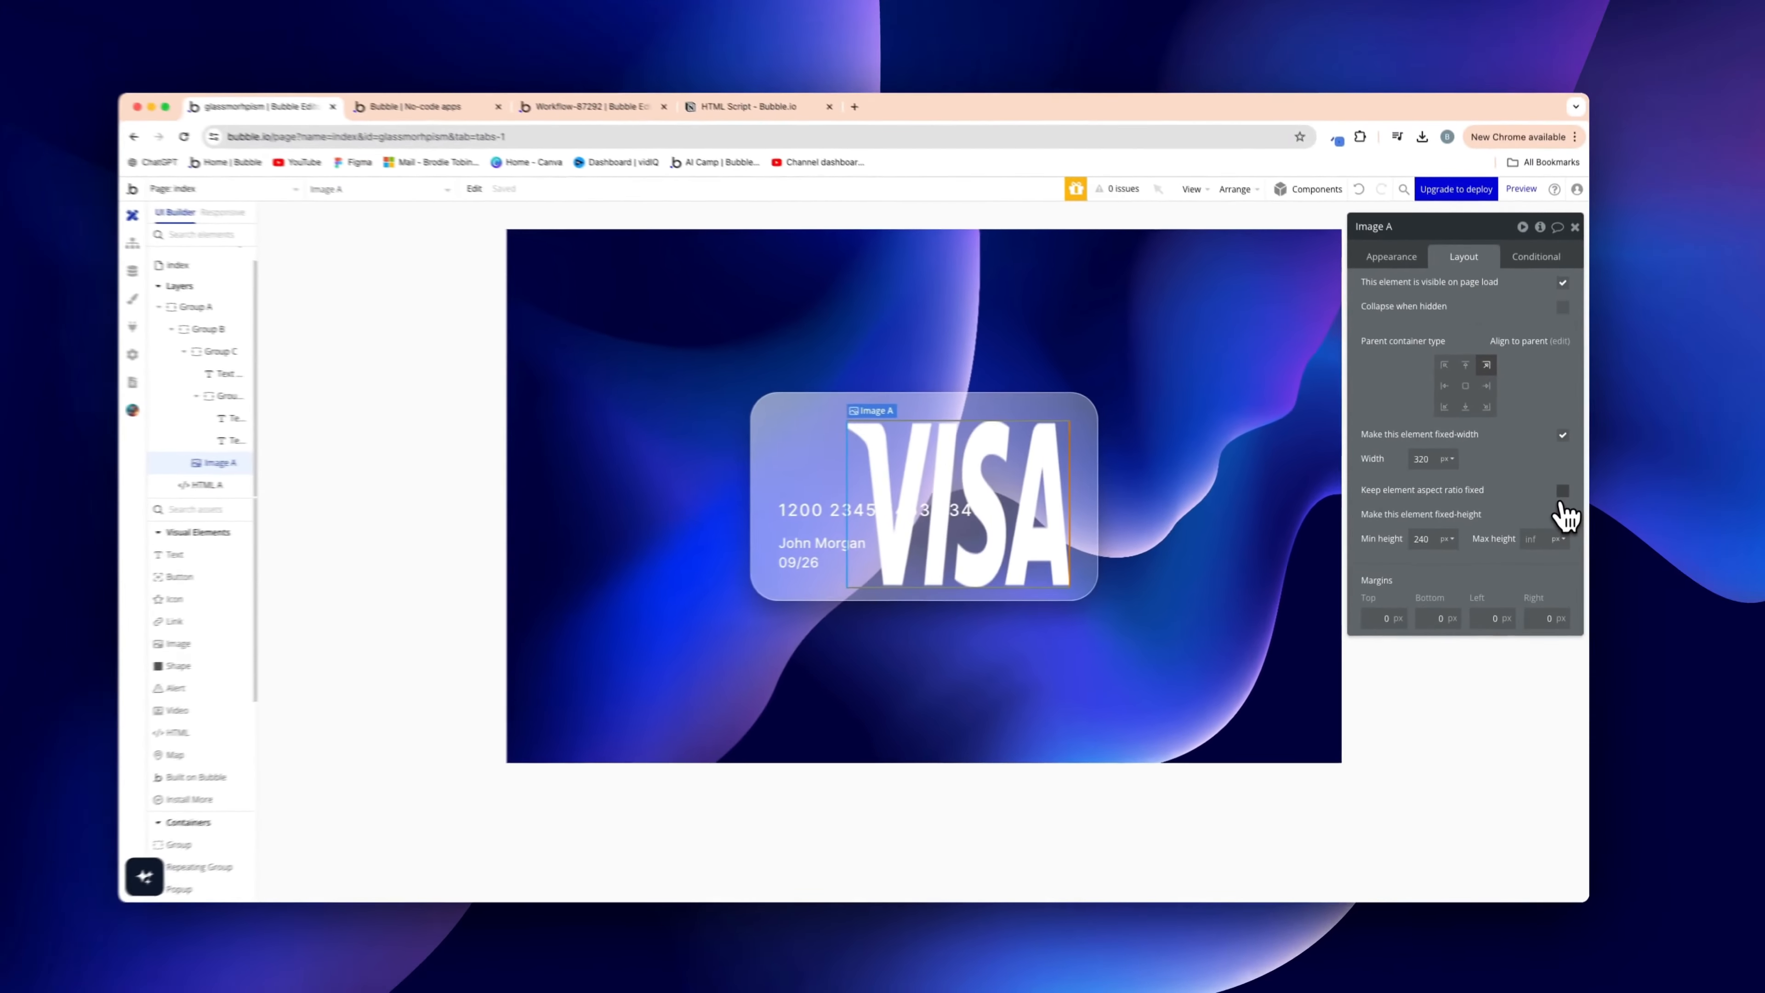
Tick Keep element aspect ratio fixed on the Visa logo image
left_click(1561, 491)
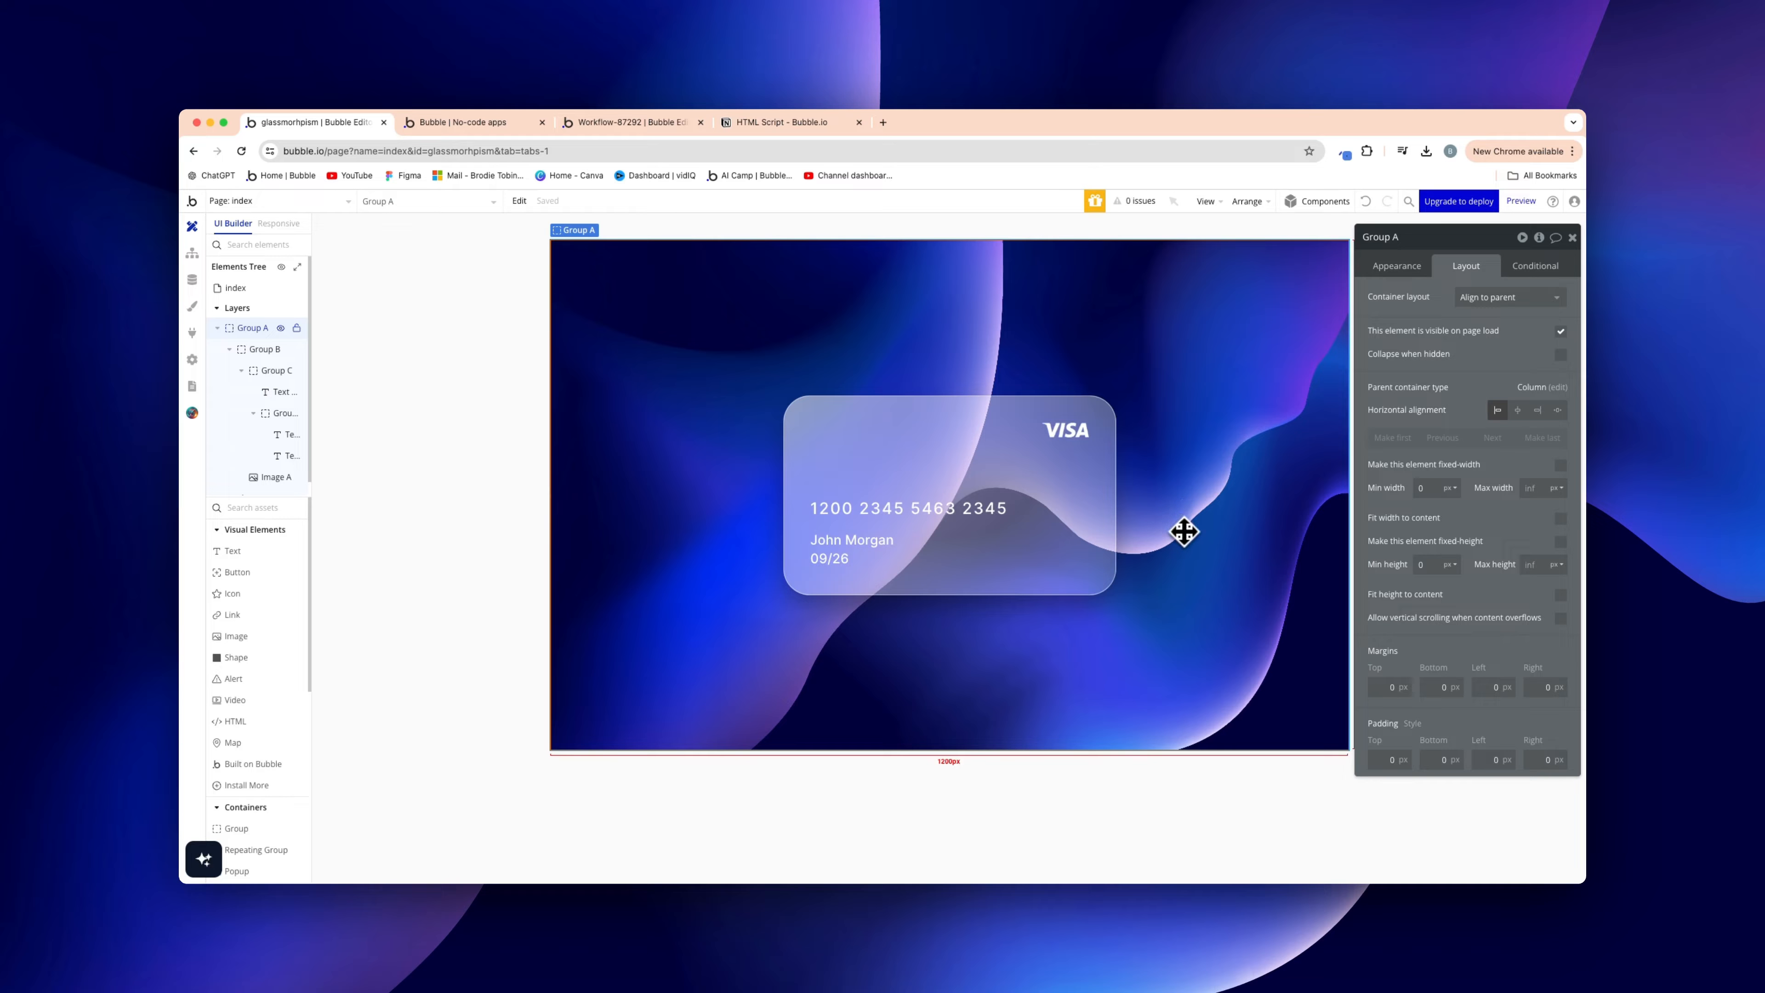
Preview the finished frosted Visa card live, then go to the Workflow-87292 reference editor
left_click(1522, 202)
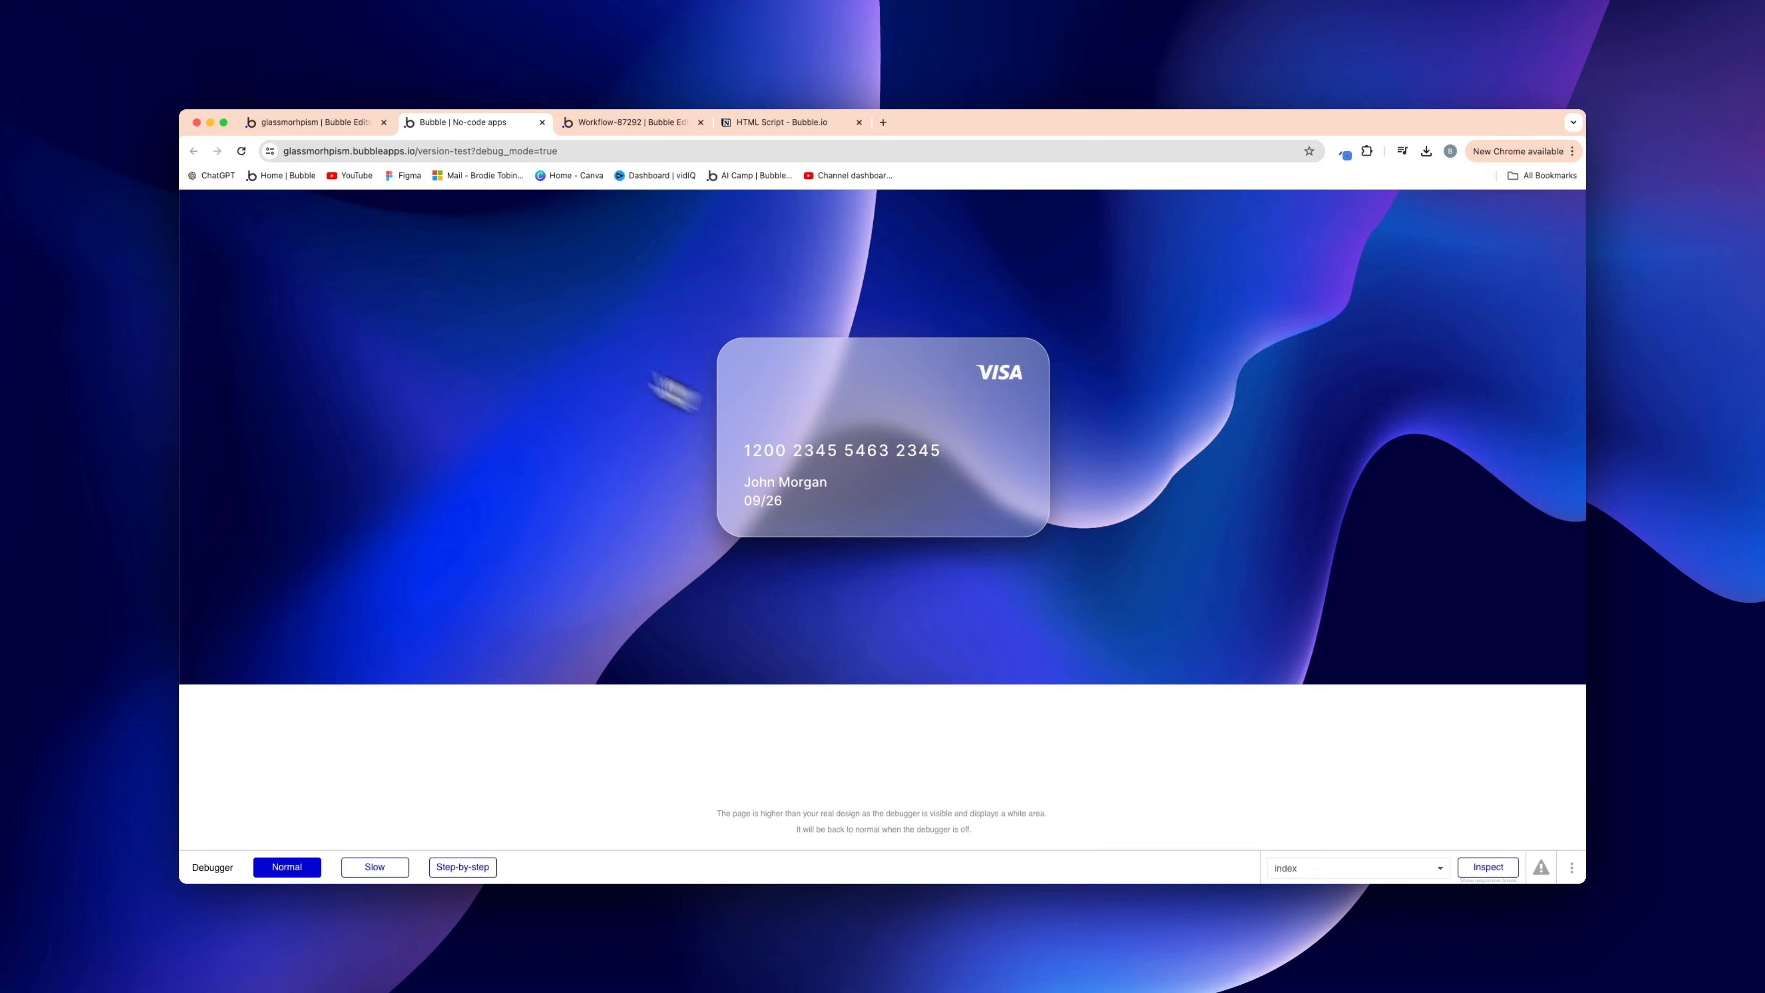
left_click(611, 122)
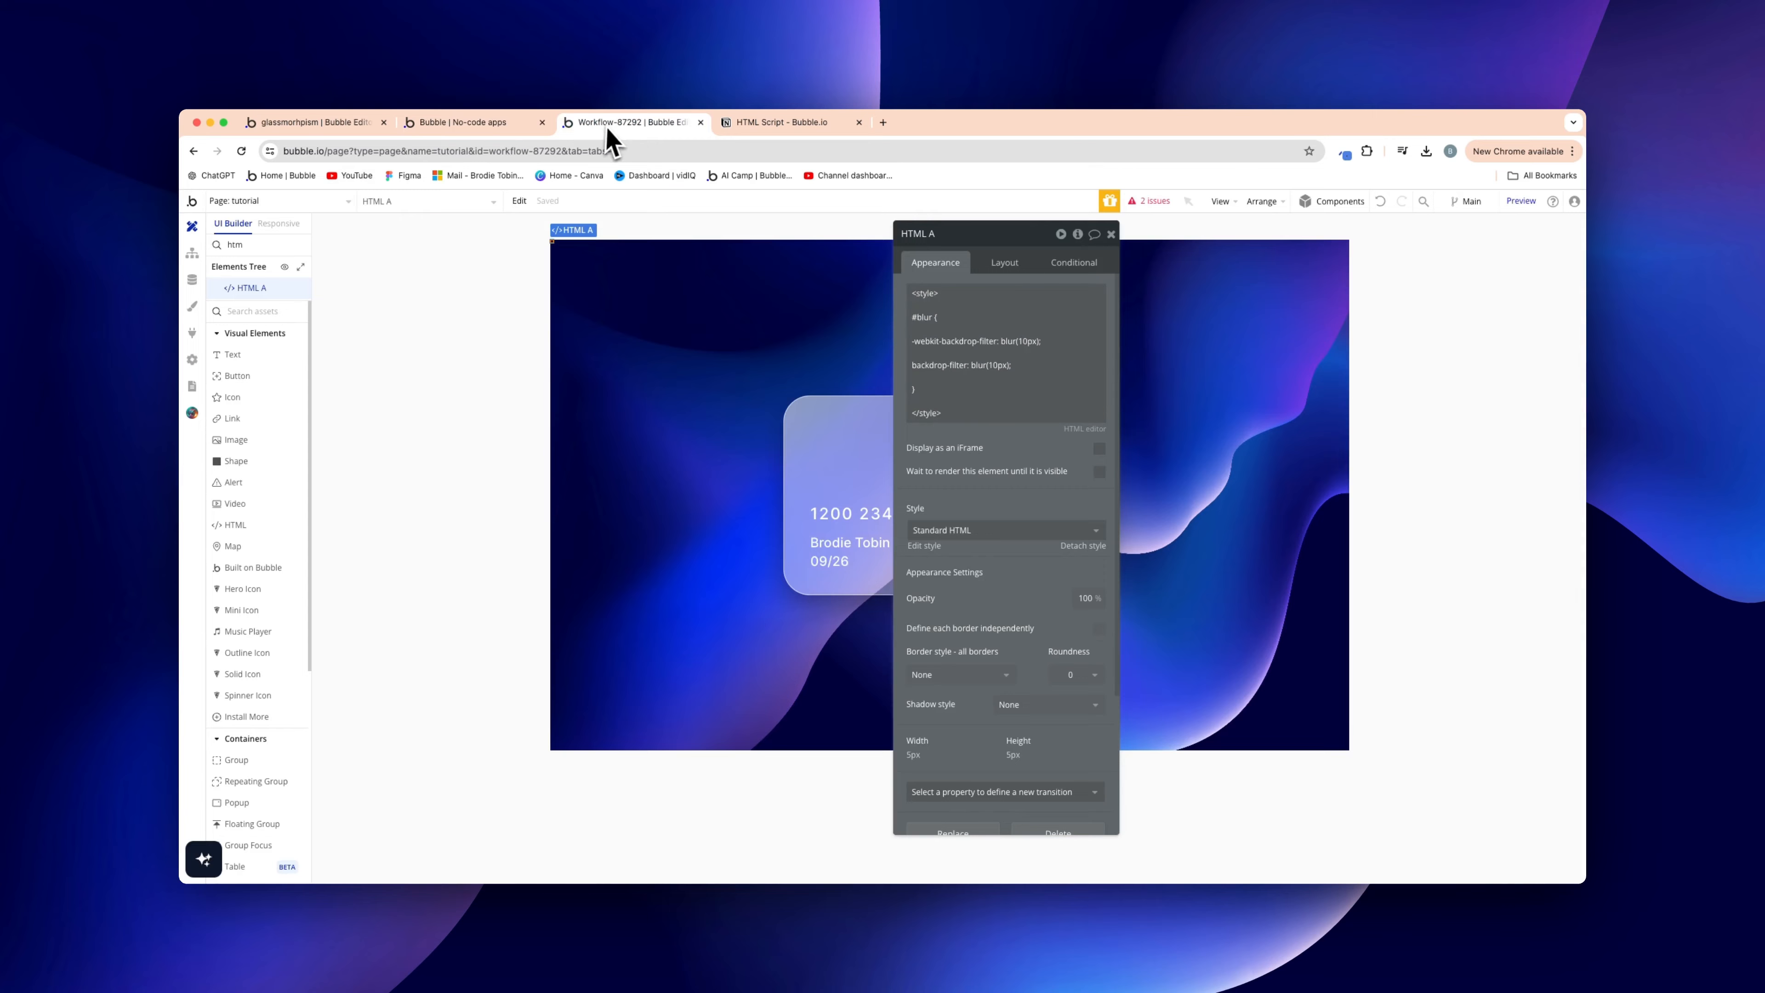
Check the reference Group B's border colour opacity of 60%, then return to the glassmorphism editor
left_click(806, 556)
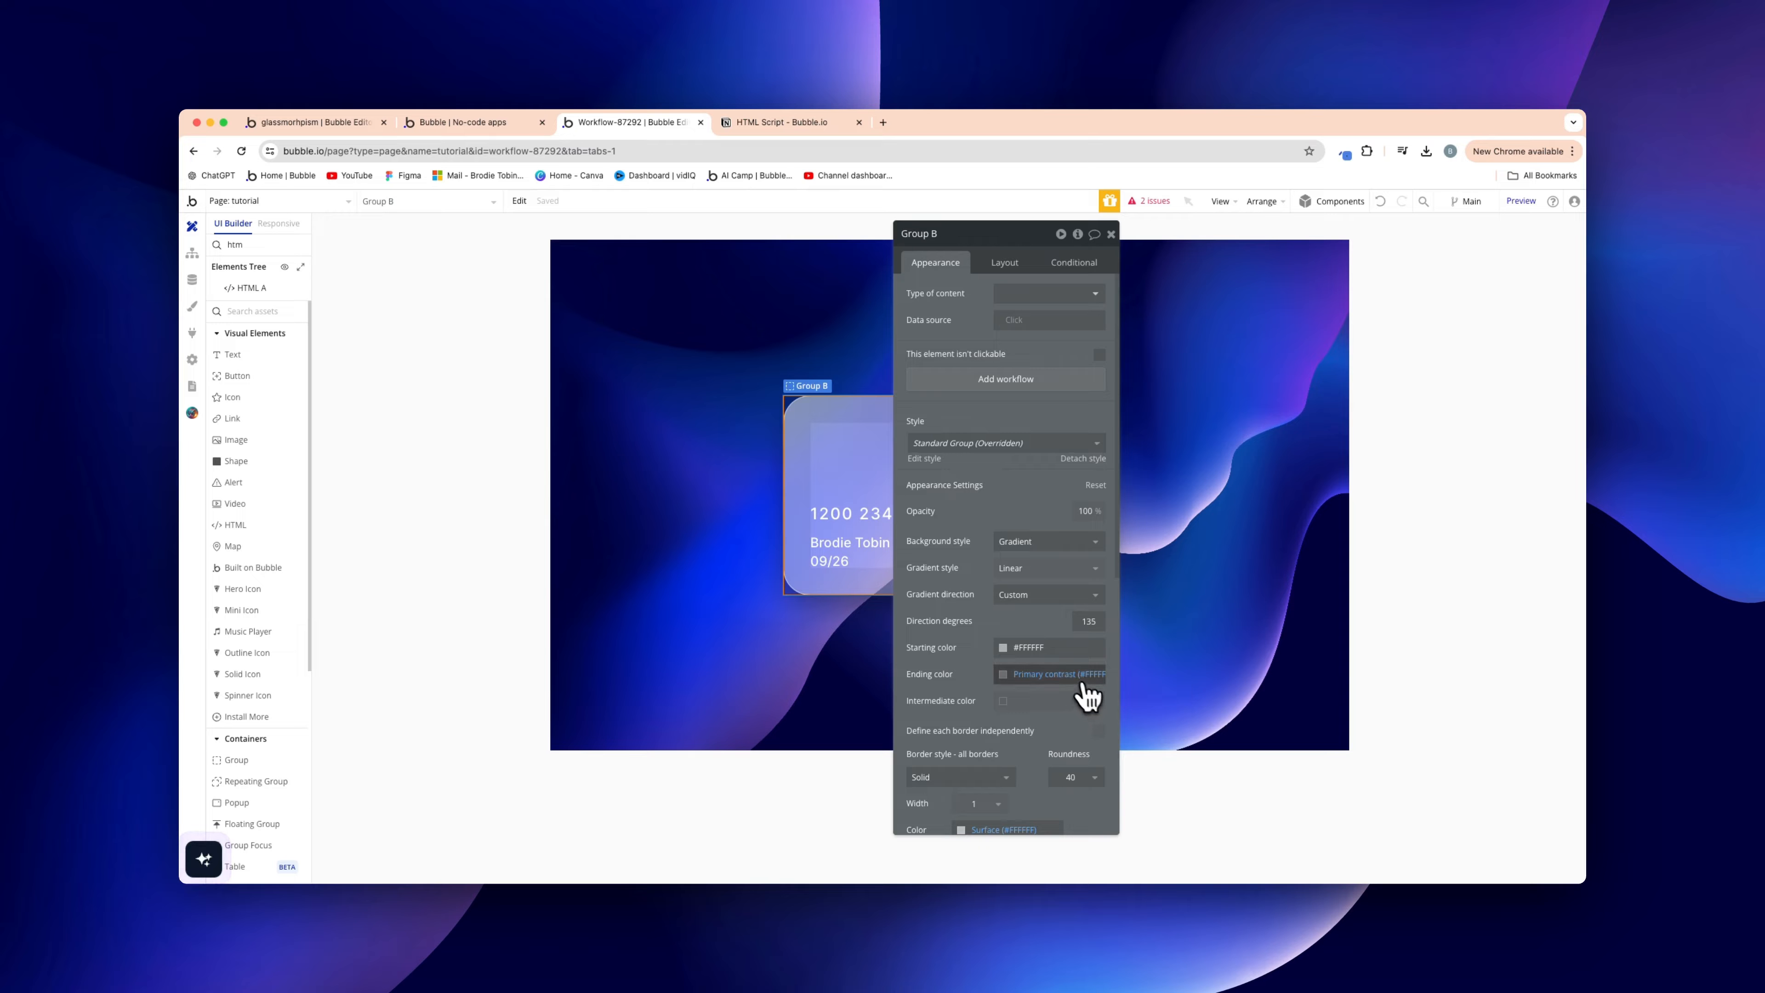
scroll(1042, 751, "down", 1)
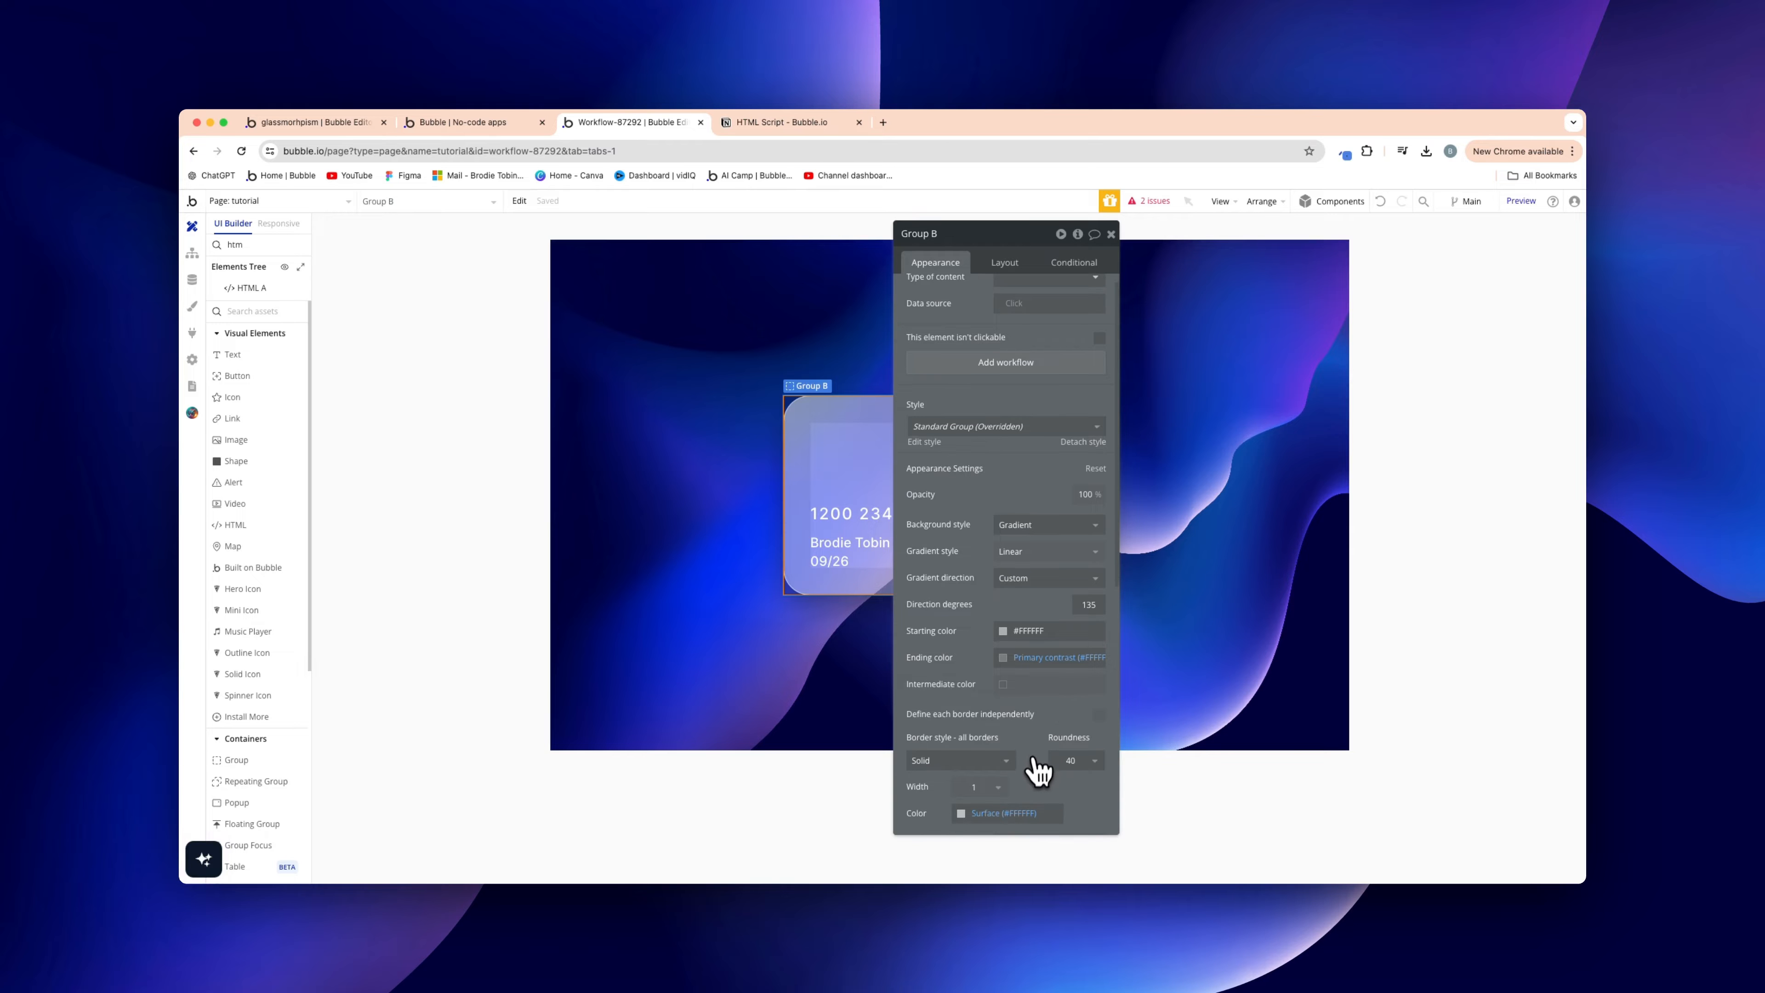
left_click(1017, 815)
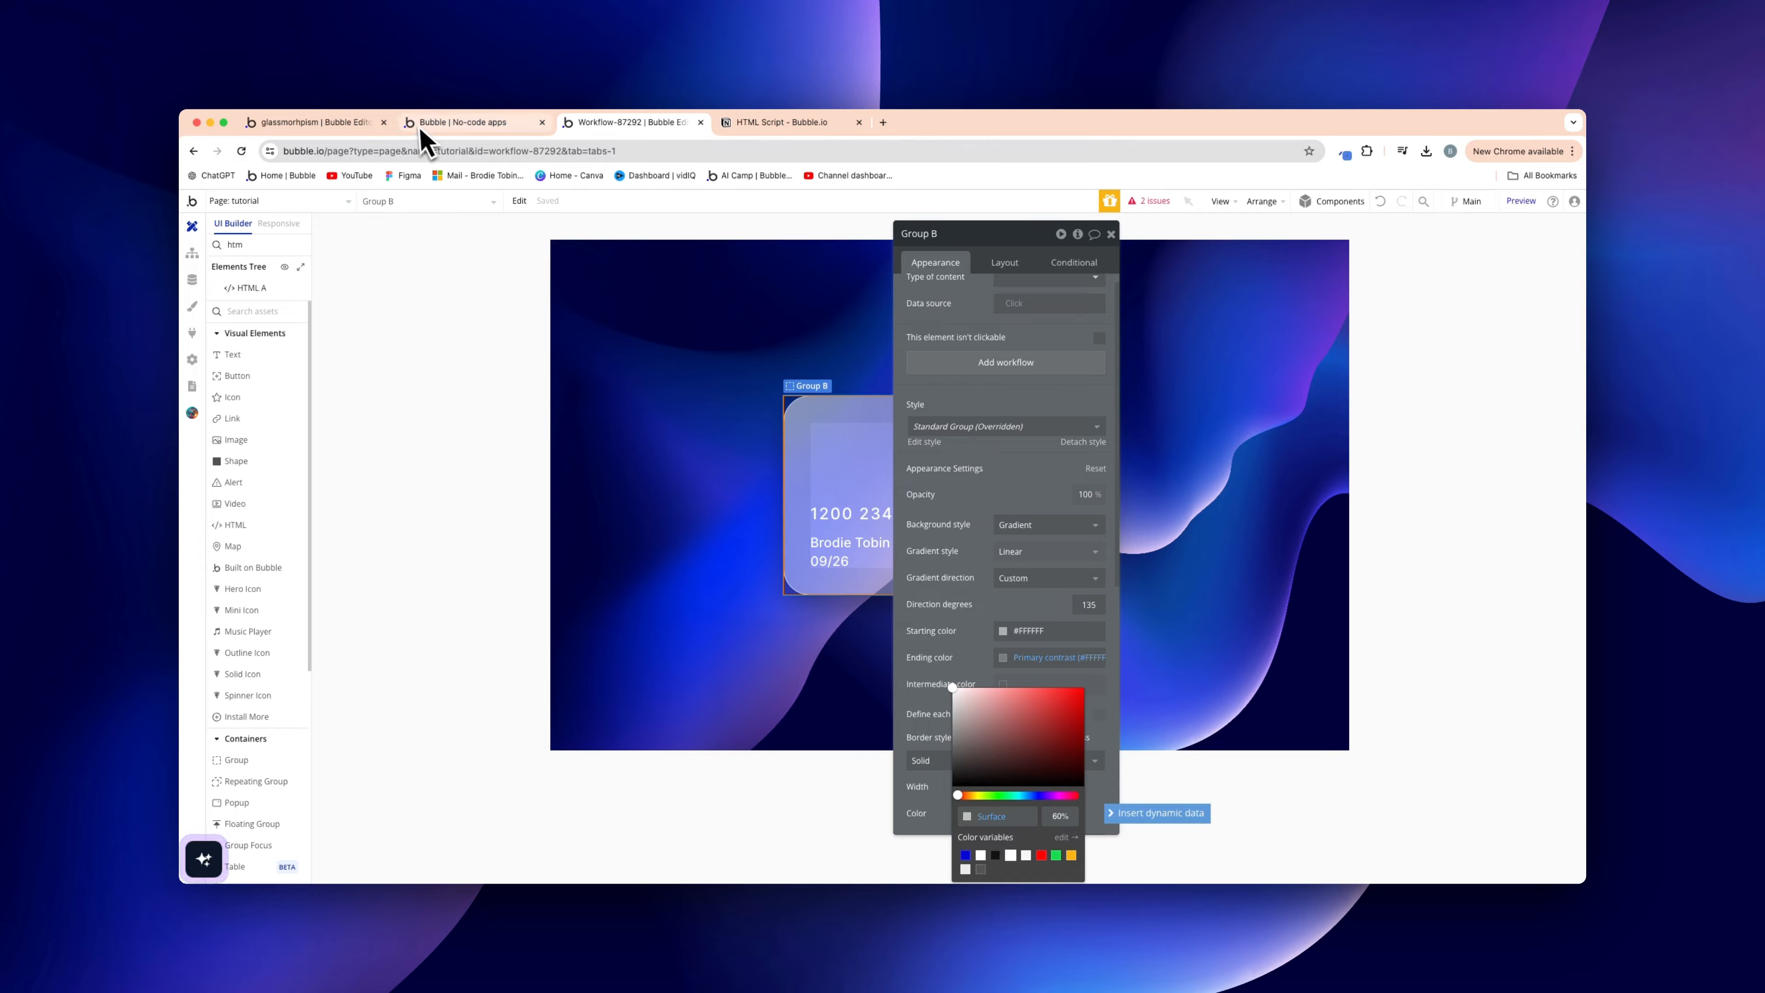
left_click(455, 125)
left_click(333, 129)
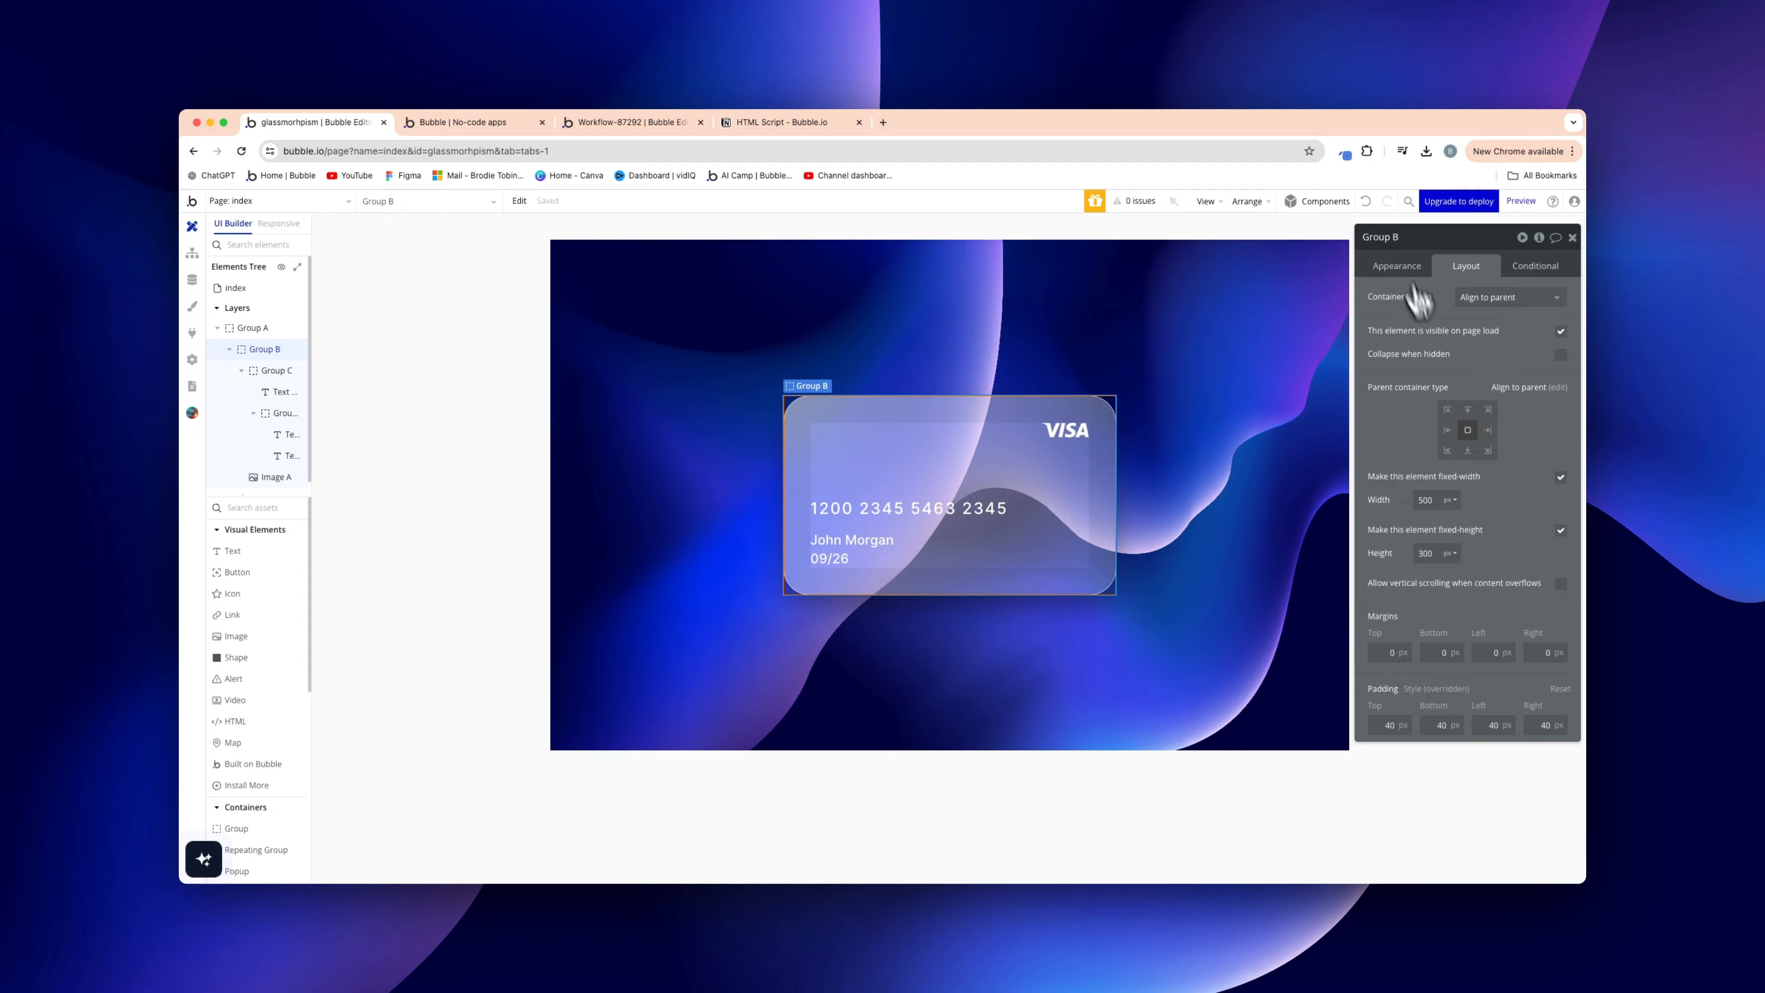
Change Group B's border colour opacity to 60 and go back to the live preview
left_click(1397, 265)
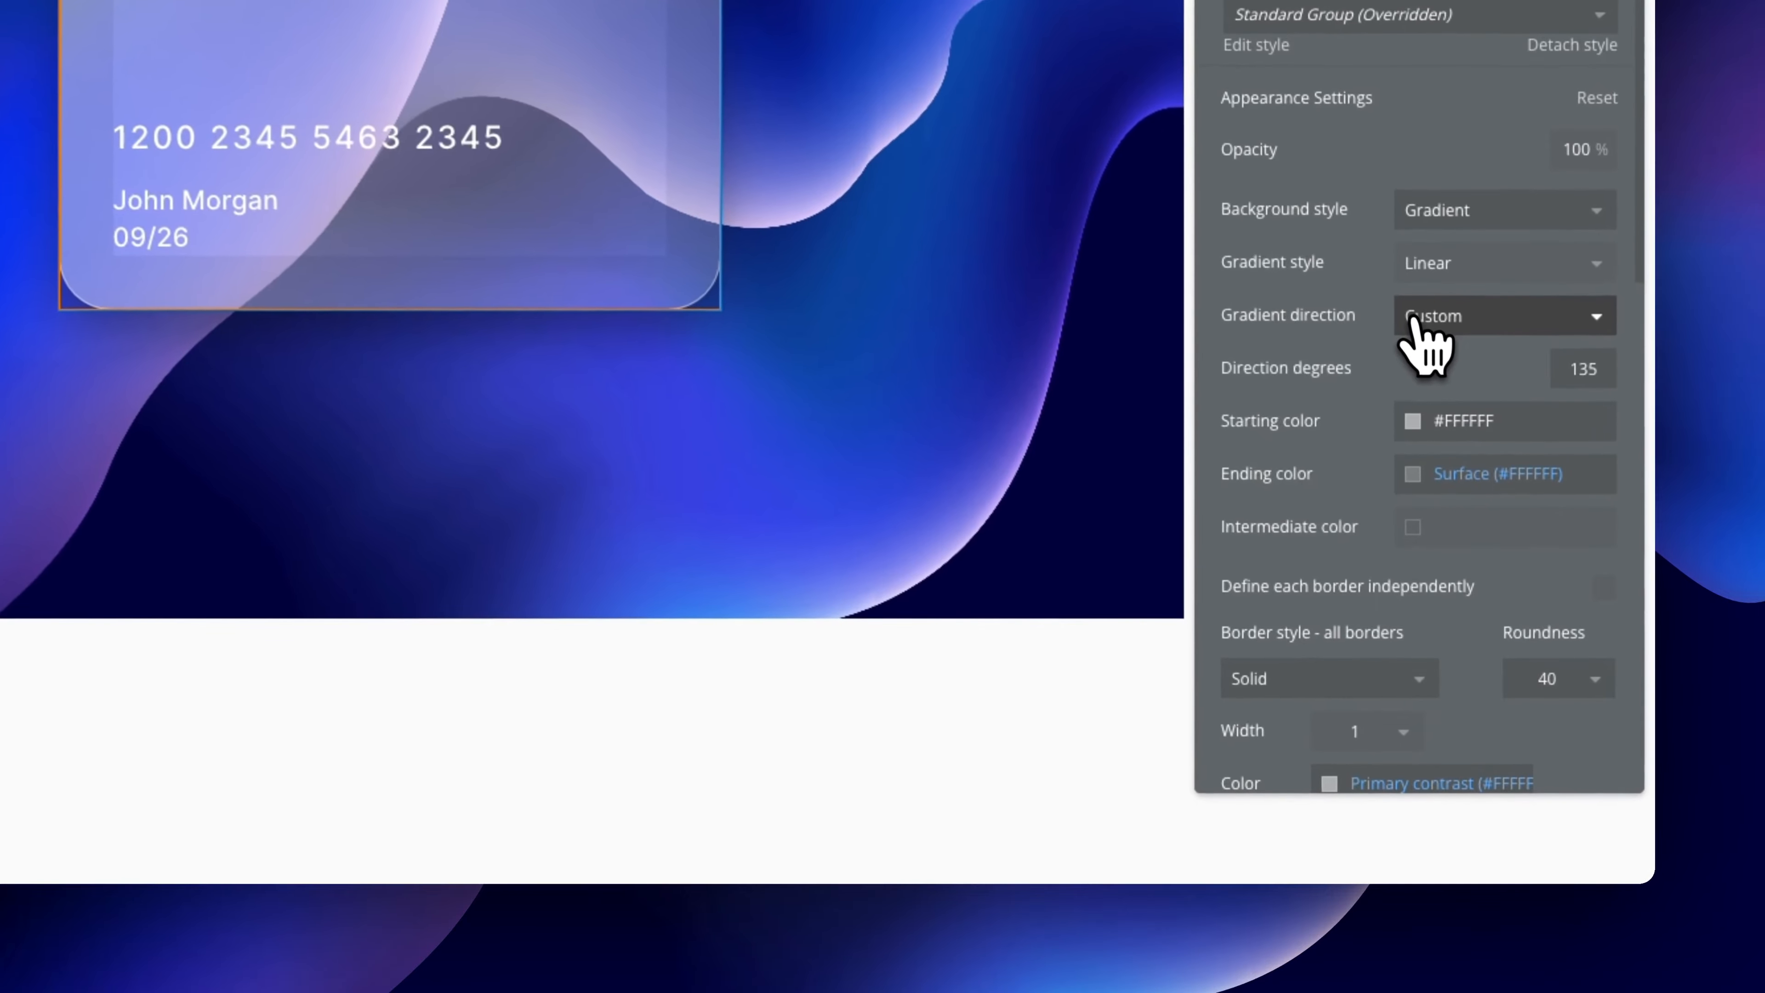
left_click(1468, 695)
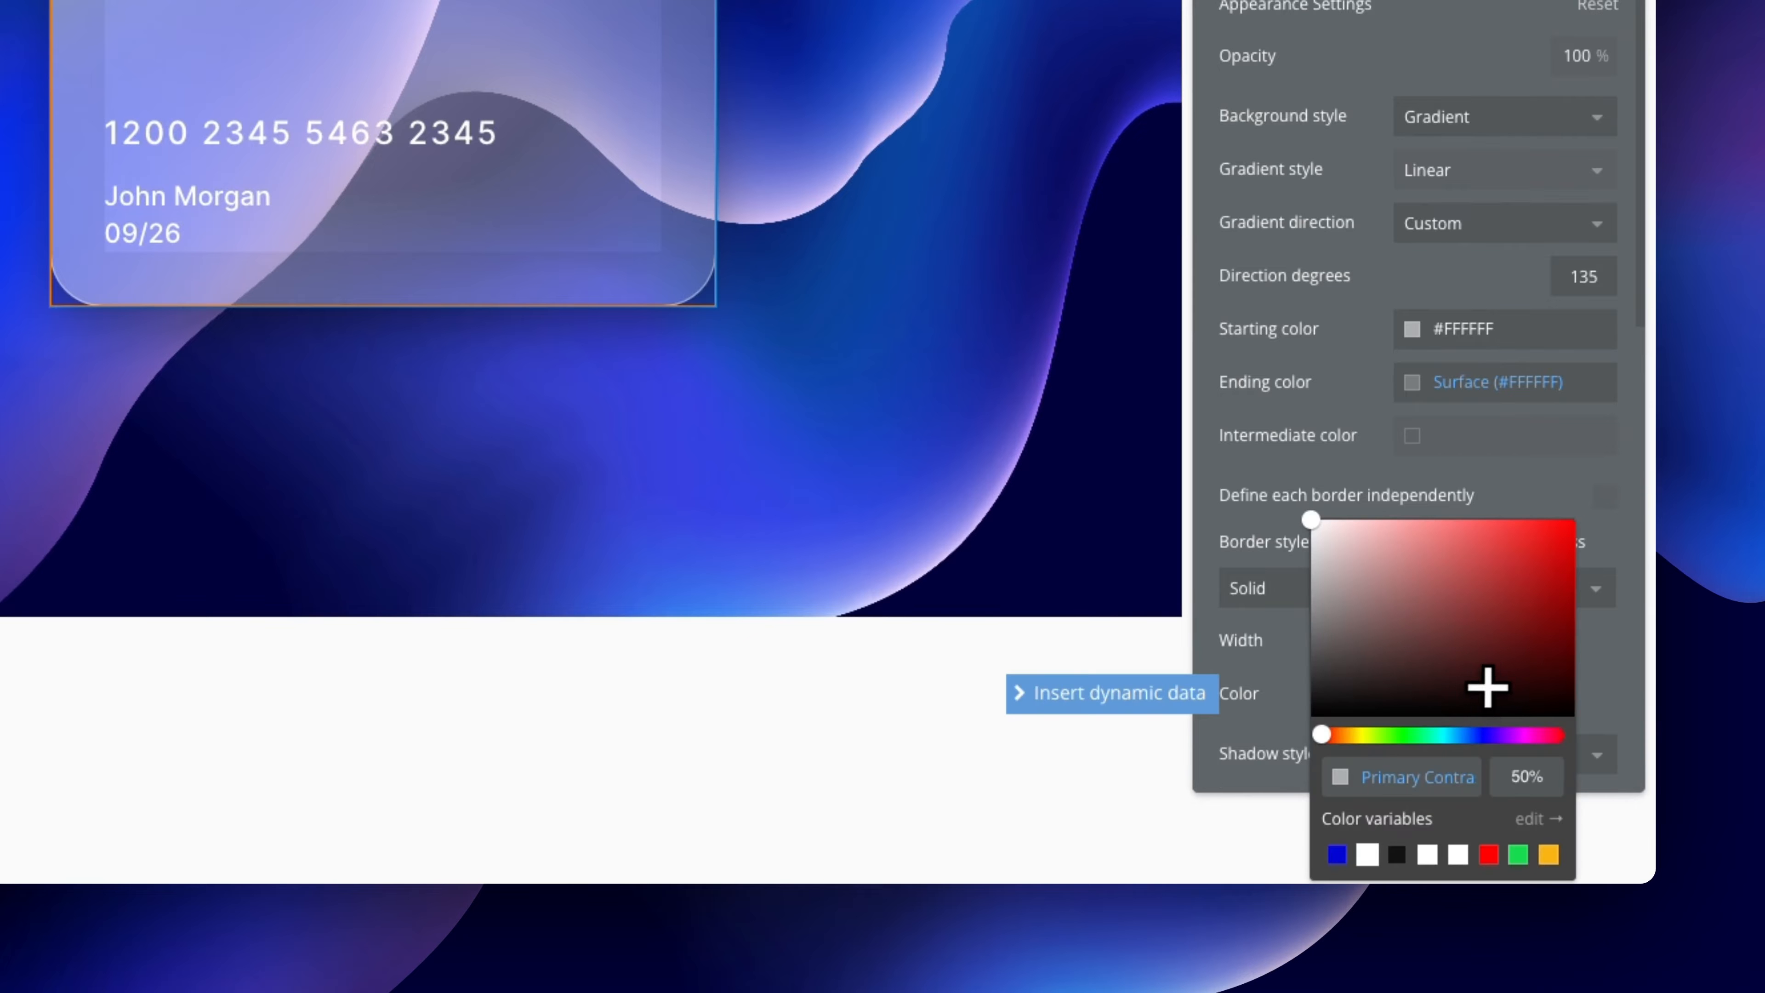
double_click(1526, 776)
key("BackSpace")
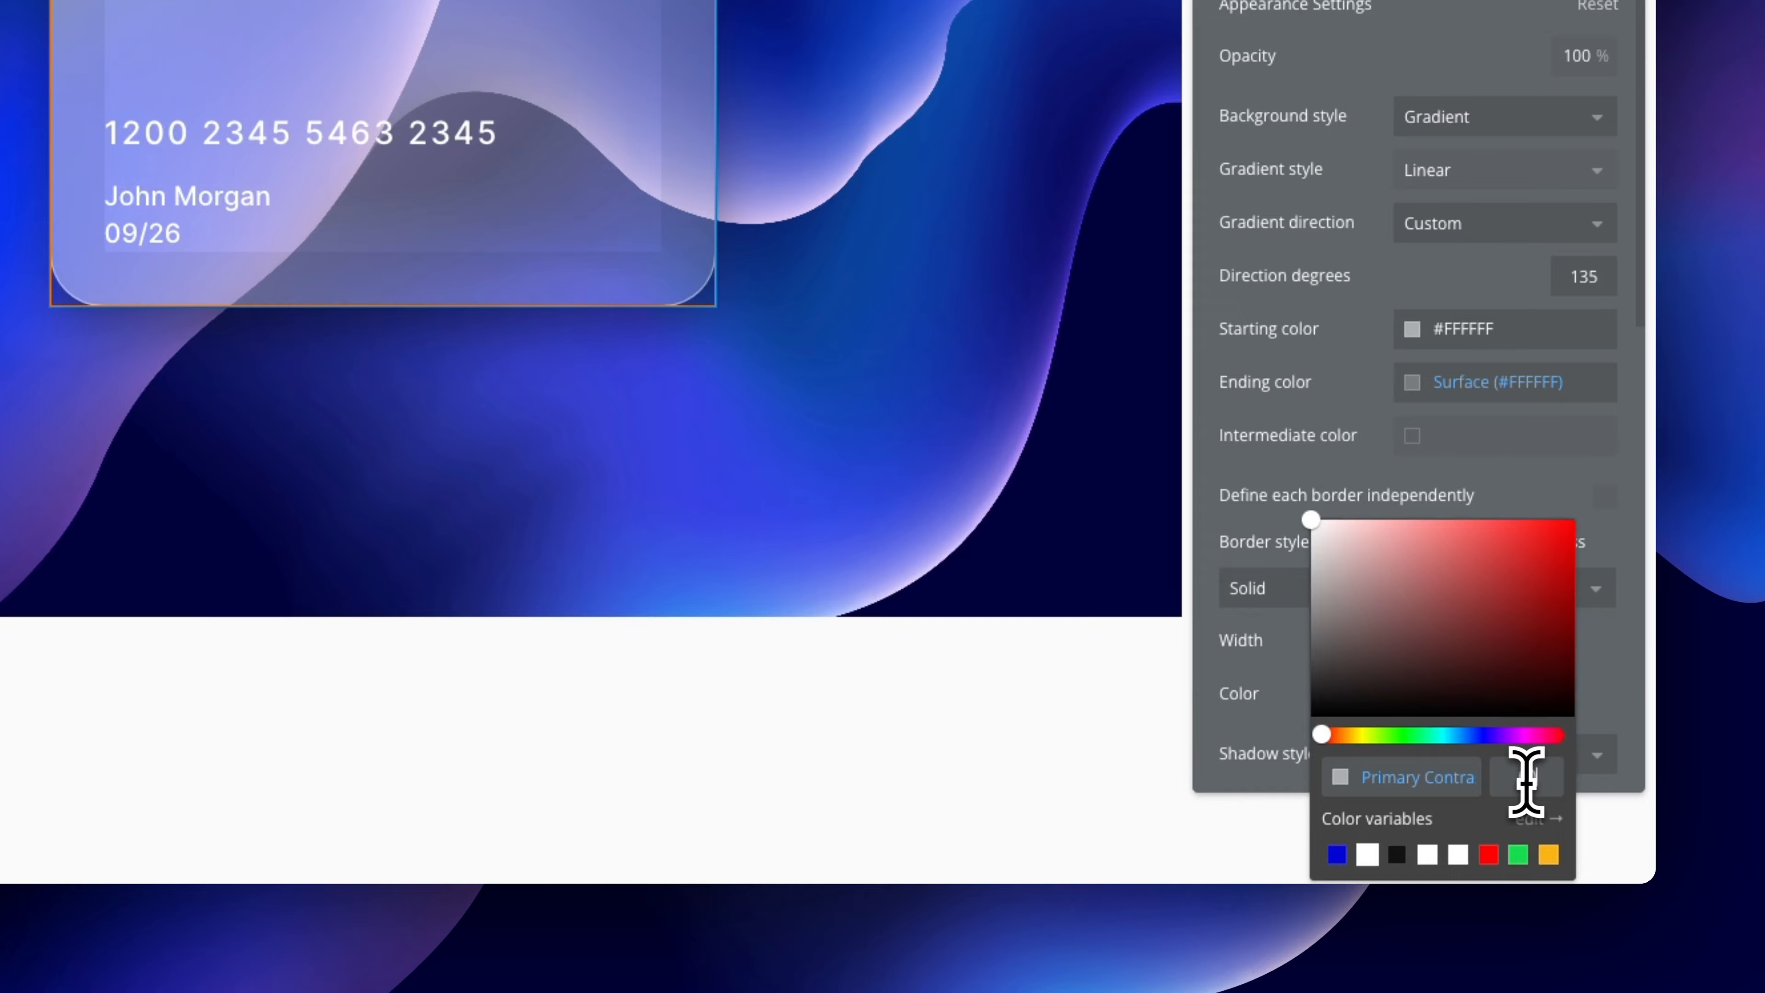
type("60")
left_click(1540, 493)
left_click(948, 419)
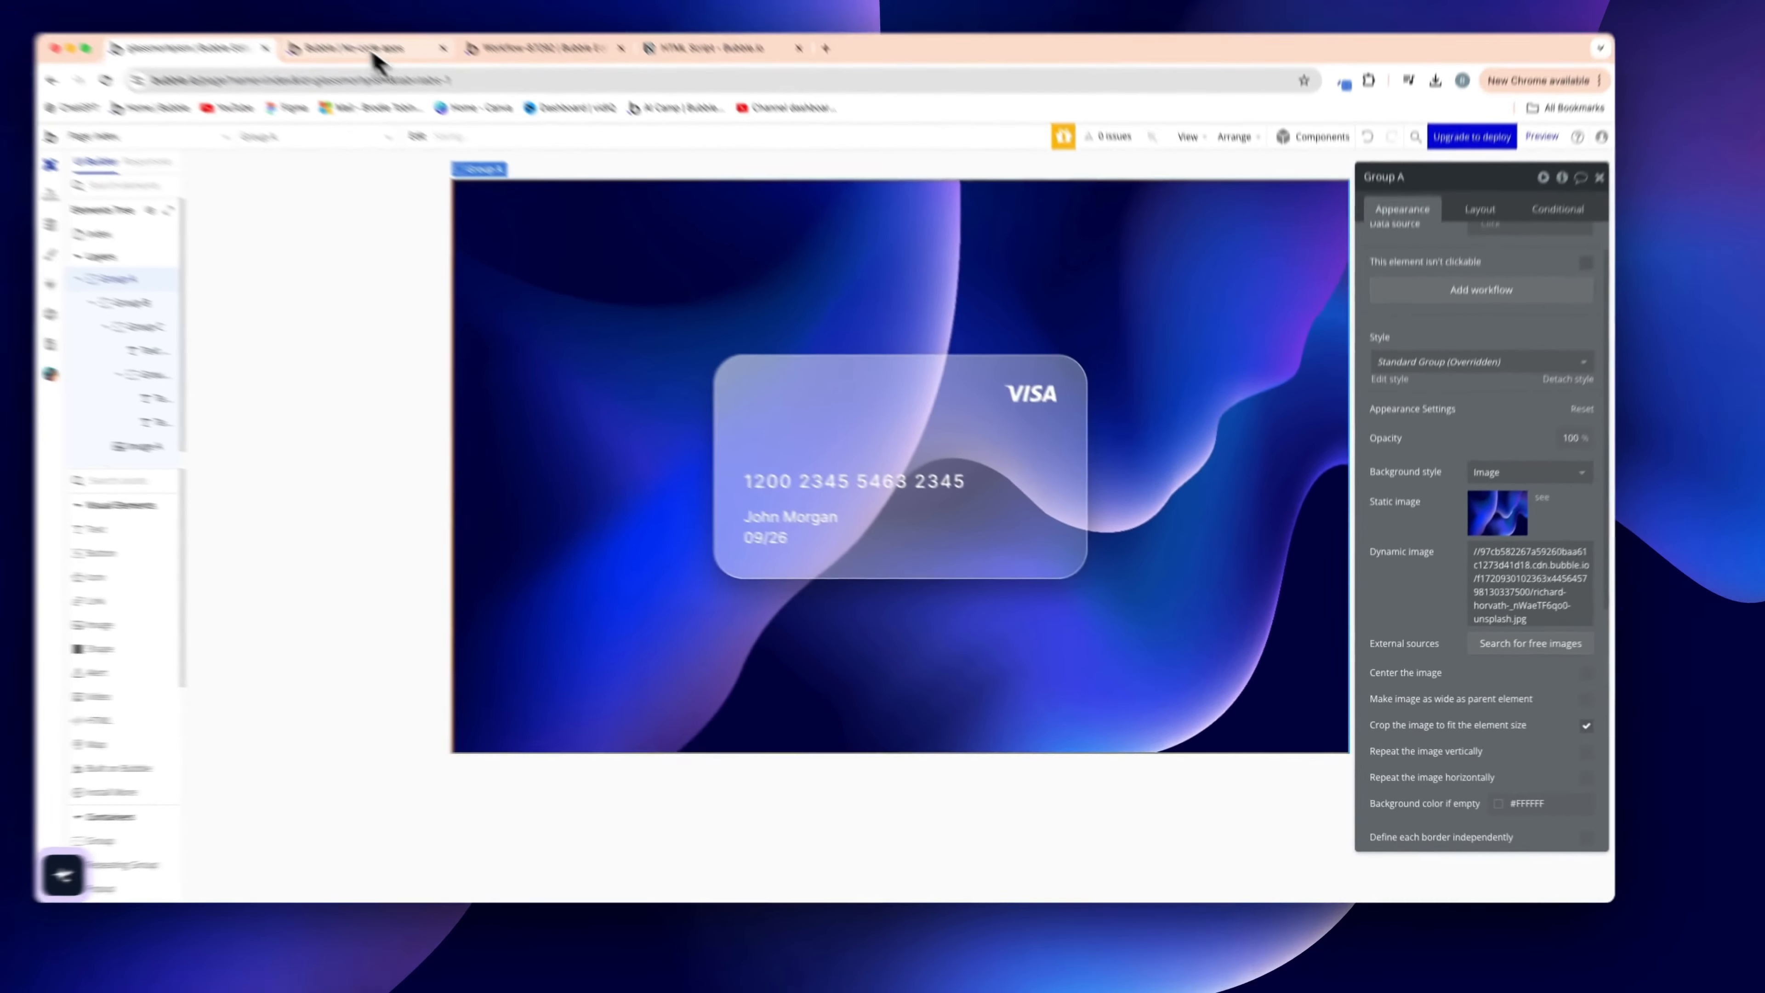
left_click(375, 54)
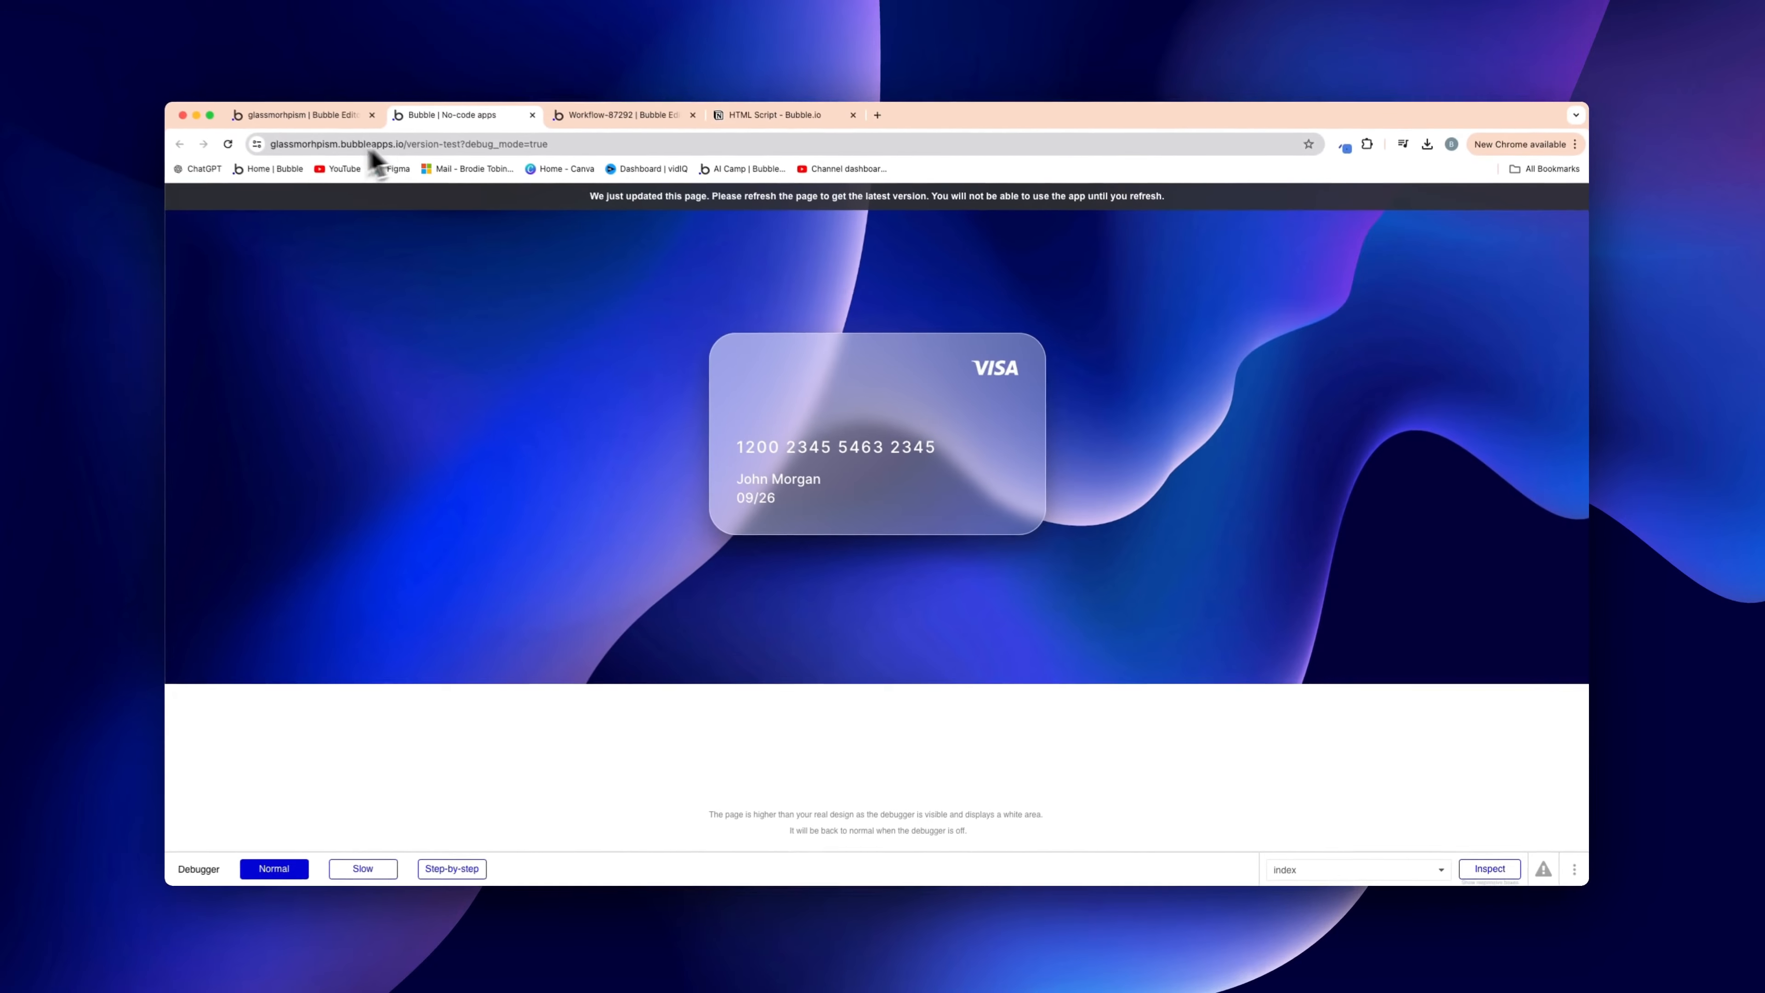
Reload the preview to see the updated card, inspect it in the debugger, then return to the editor
left_click(241, 152)
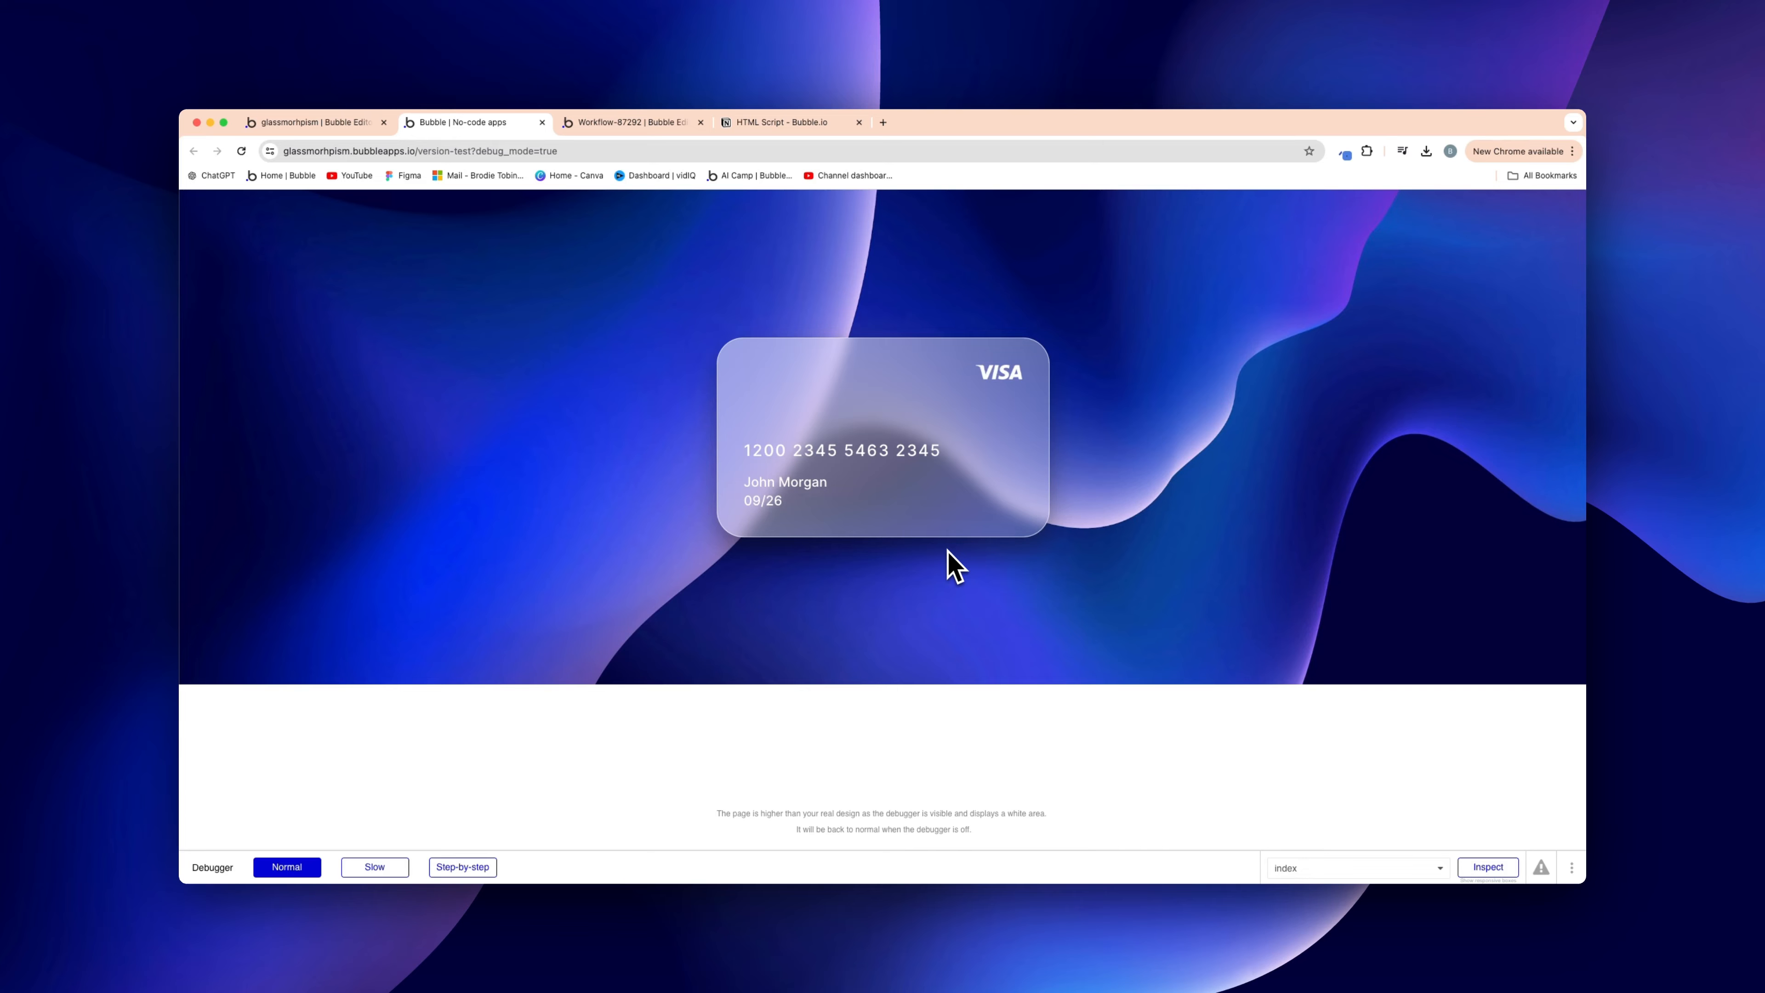
left_click(979, 470)
left_click(306, 132)
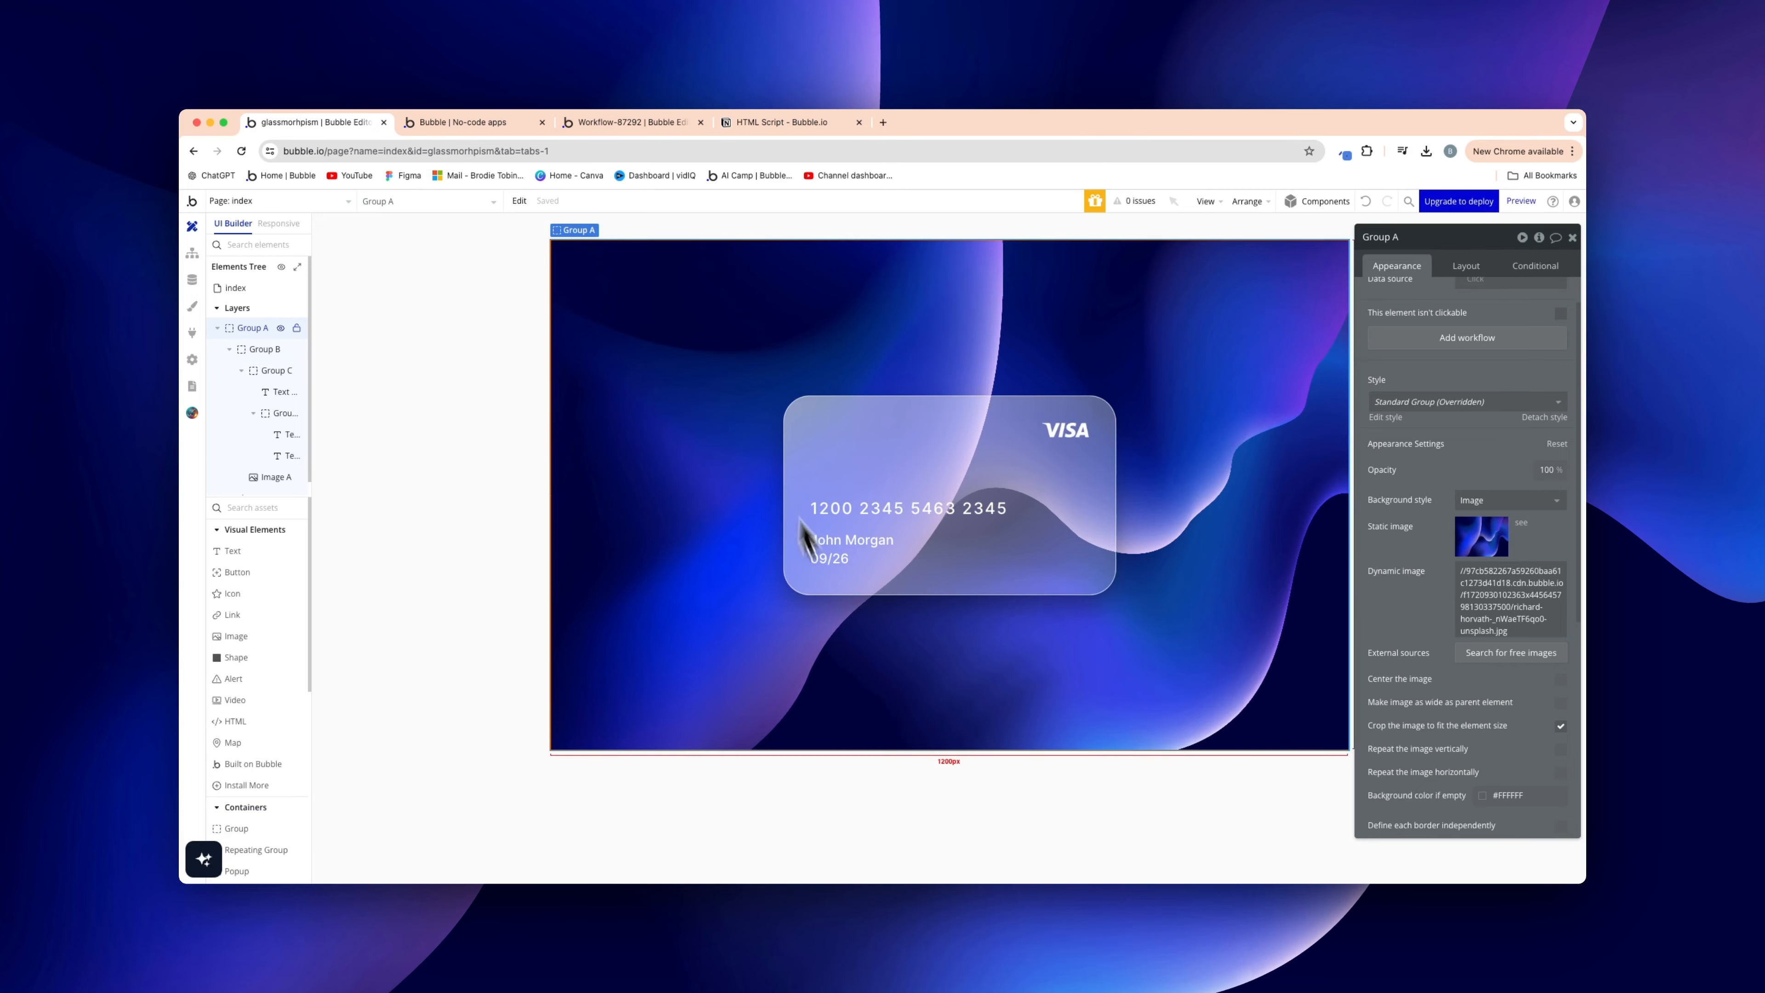